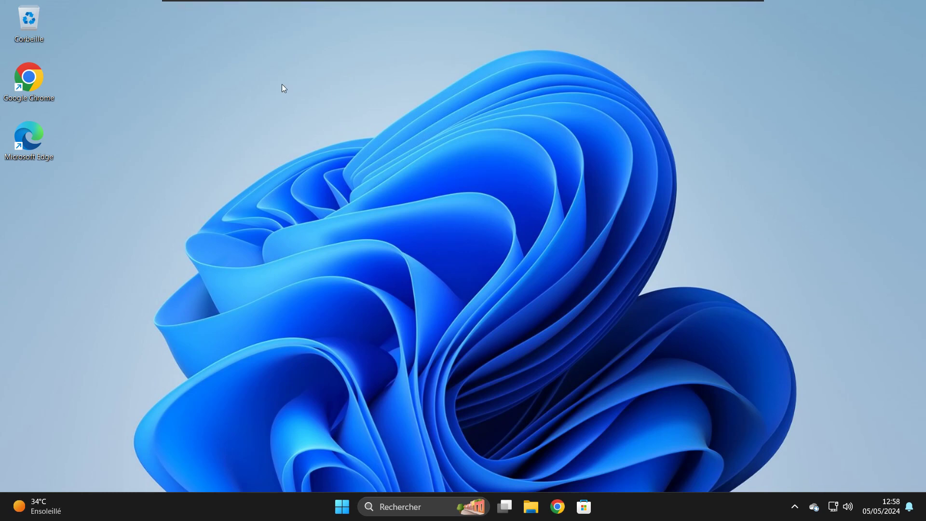
- Launch Chrome and open the signed-in GitHub dashboard from the new tab shortcut
mouse_move(268, 12)
click(562, 509)
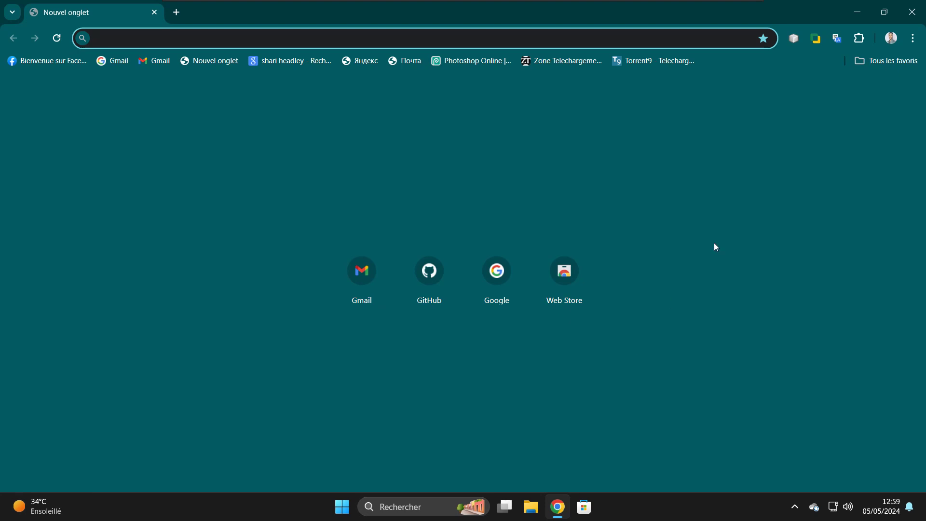
click(426, 287)
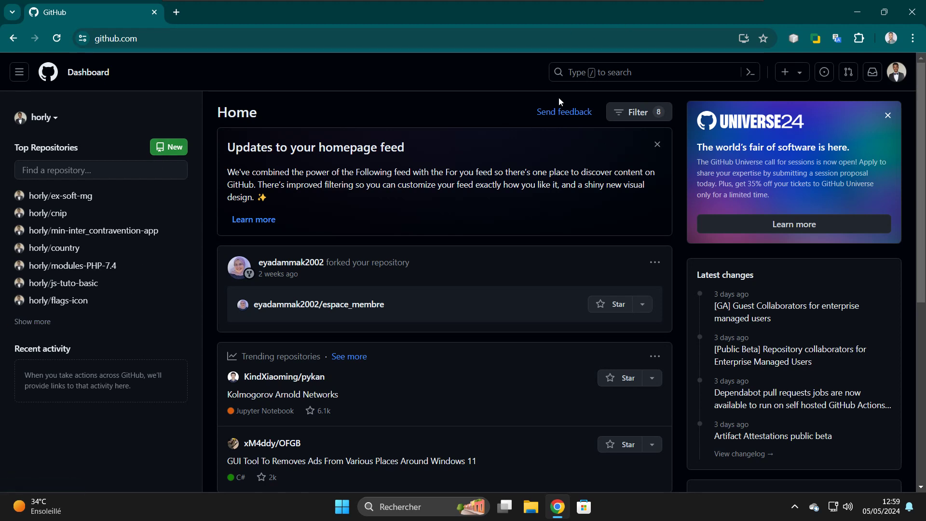
- Filter repositories by 'my', open Laravel-myapp, scroll through its README, then minimize Chrome
click(65, 171)
text(my)
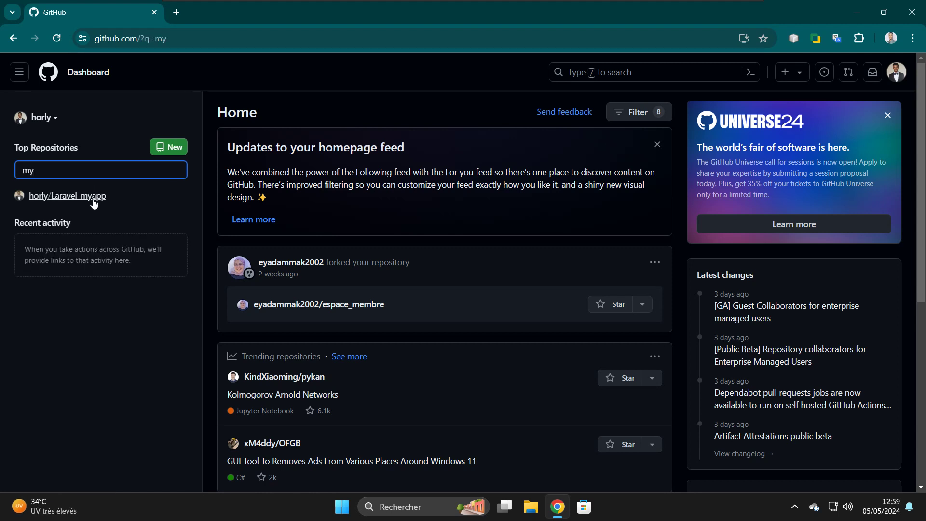
click(93, 200)
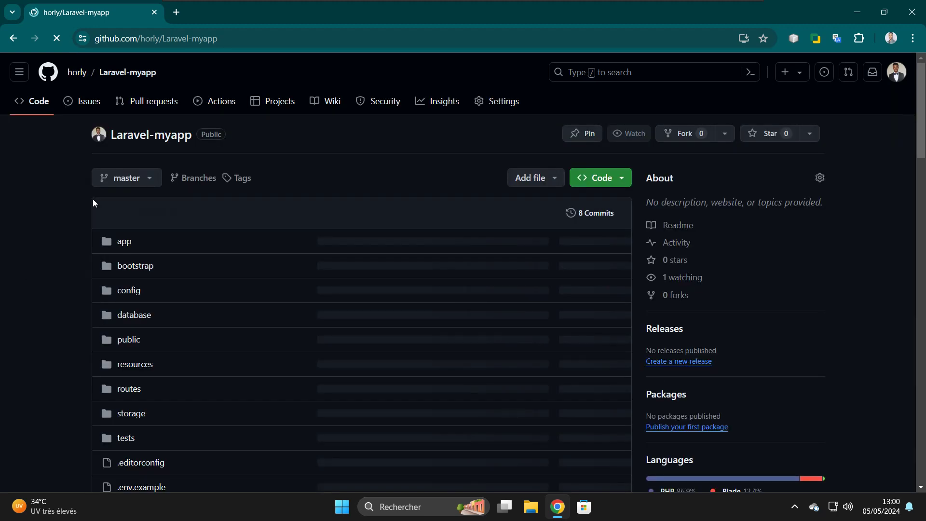
scroll(222, 341, down, 2)
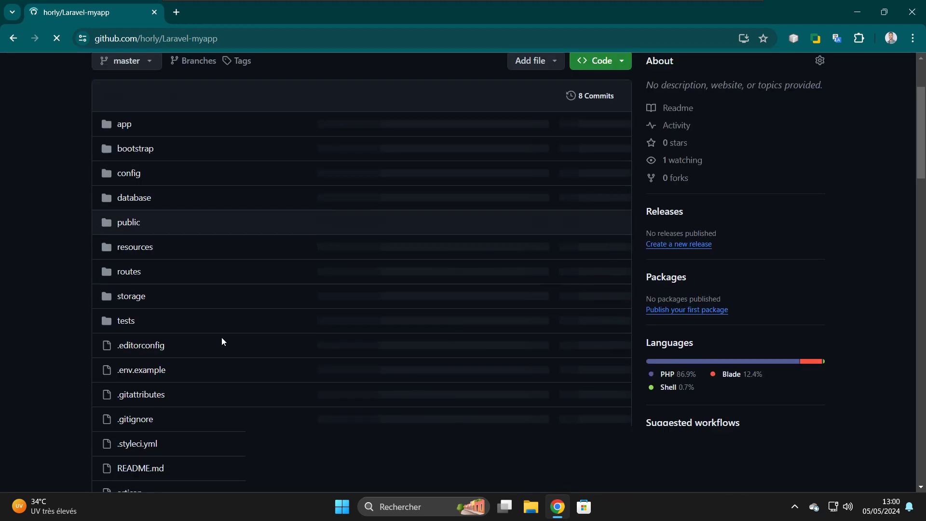
scroll(222, 341, down, 8)
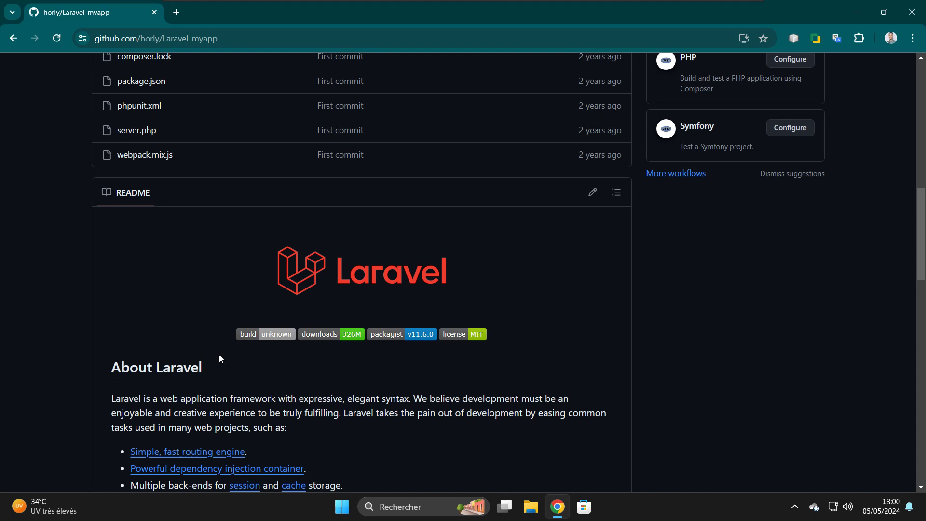
click(861, 13)
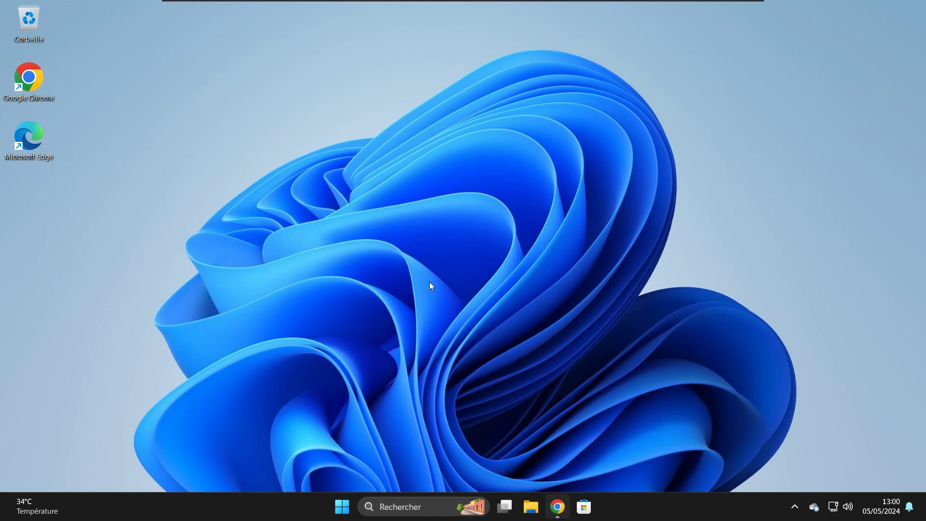
- Switch the virtual machine to full screen, then exit full screen again
mouse_move(616, 5)
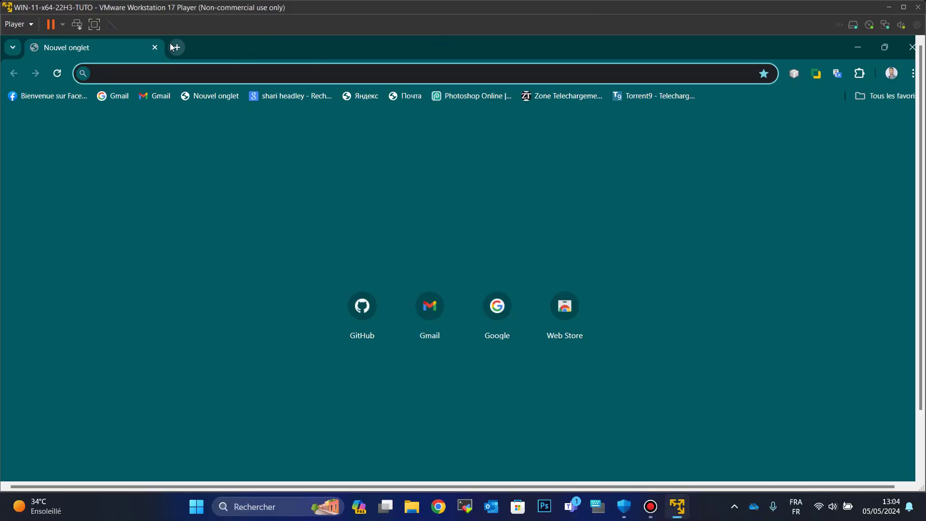
click(88, 36)
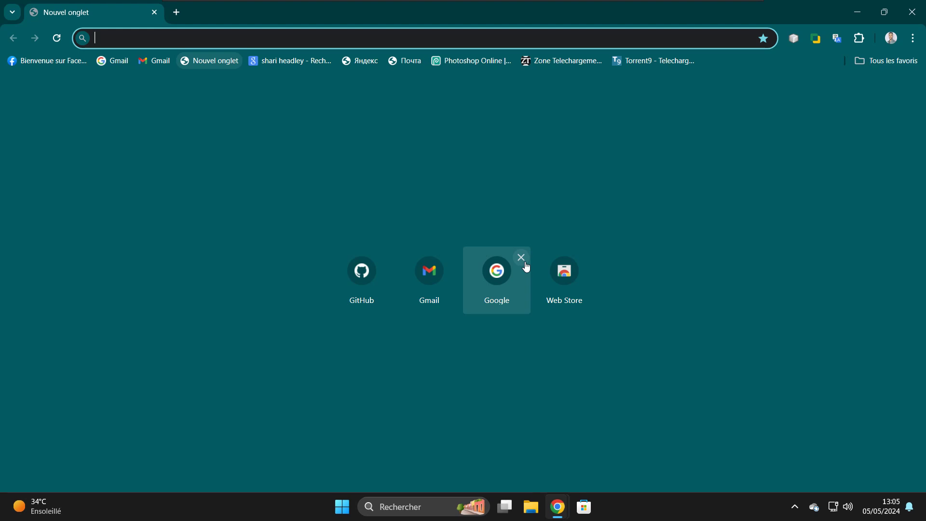
mouse_move(633, 3)
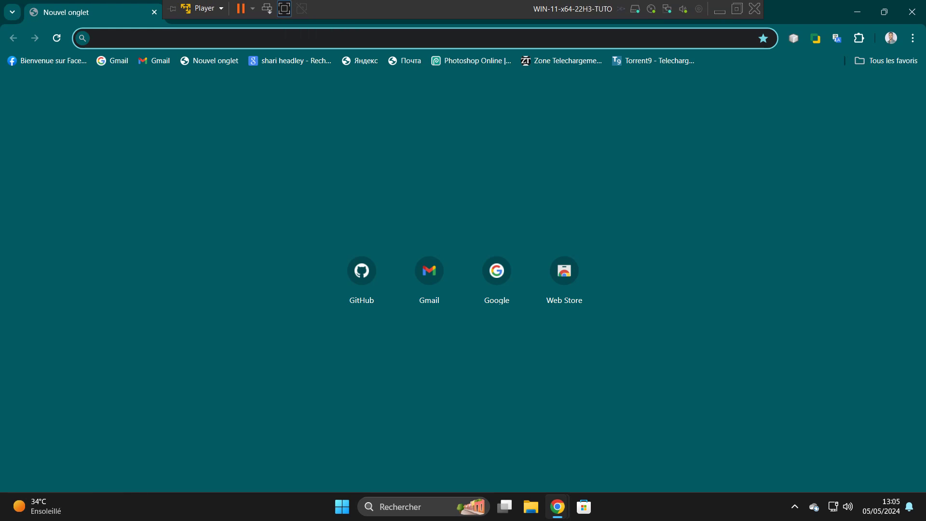
click(285, 9)
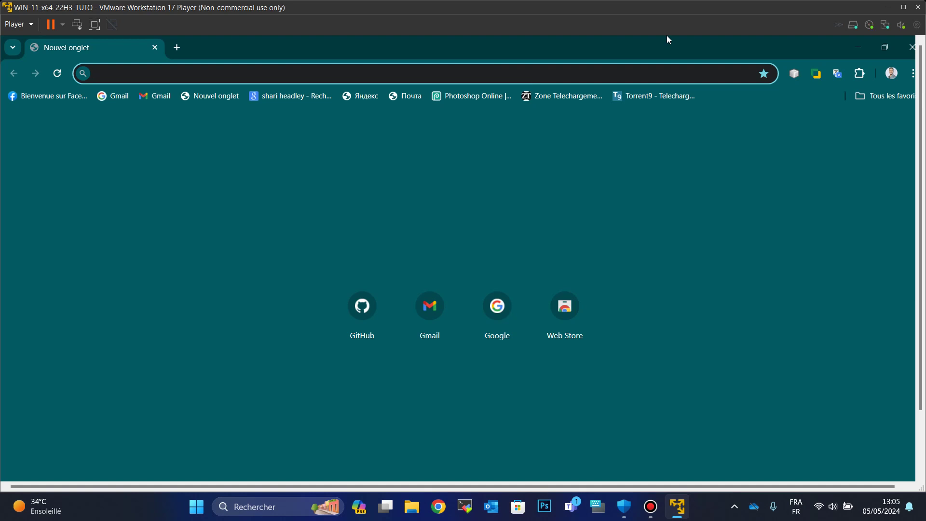
- Minimize, restore and reposition the VM window, then return it to full screen
click(678, 507)
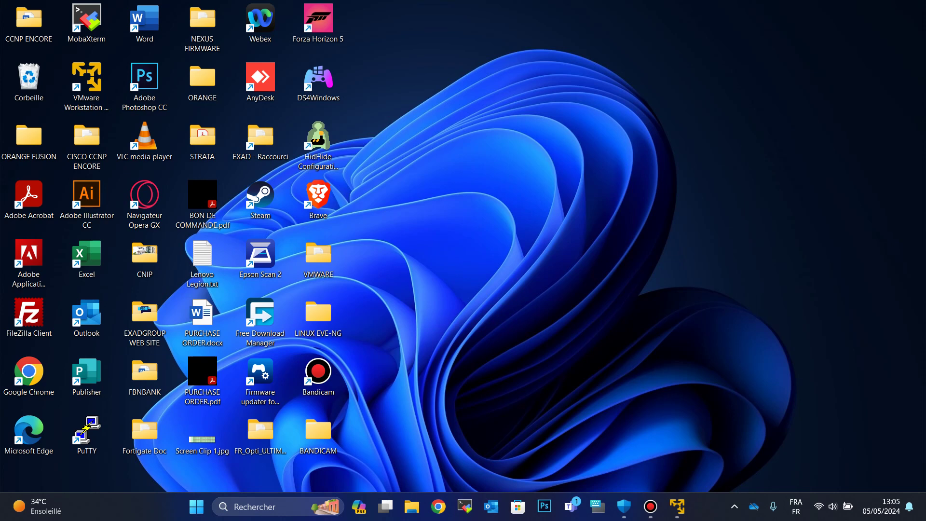
mouse_move(677, 507)
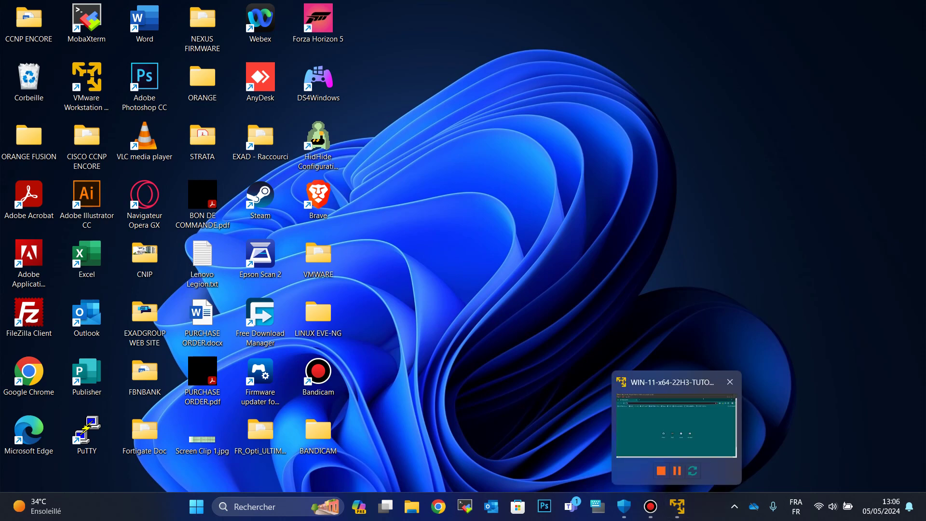
click(676, 424)
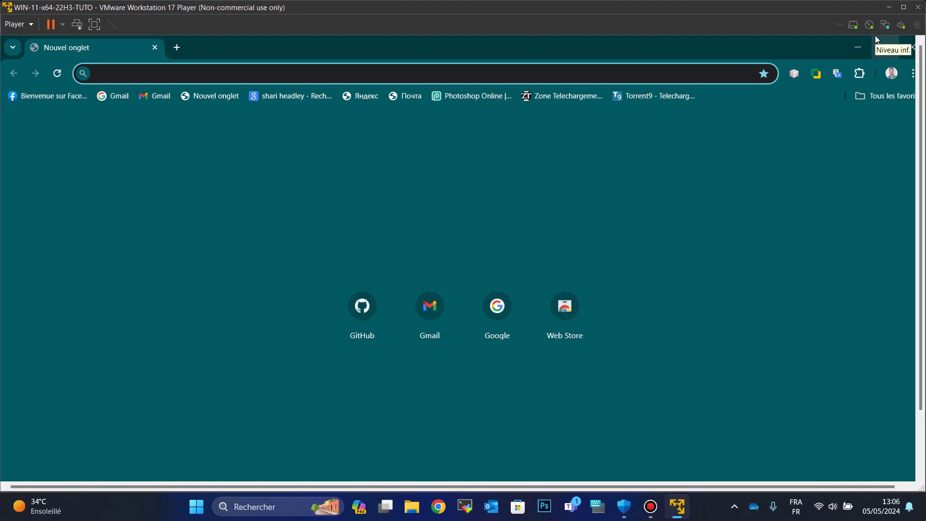
drag(875, 35, 916, 136)
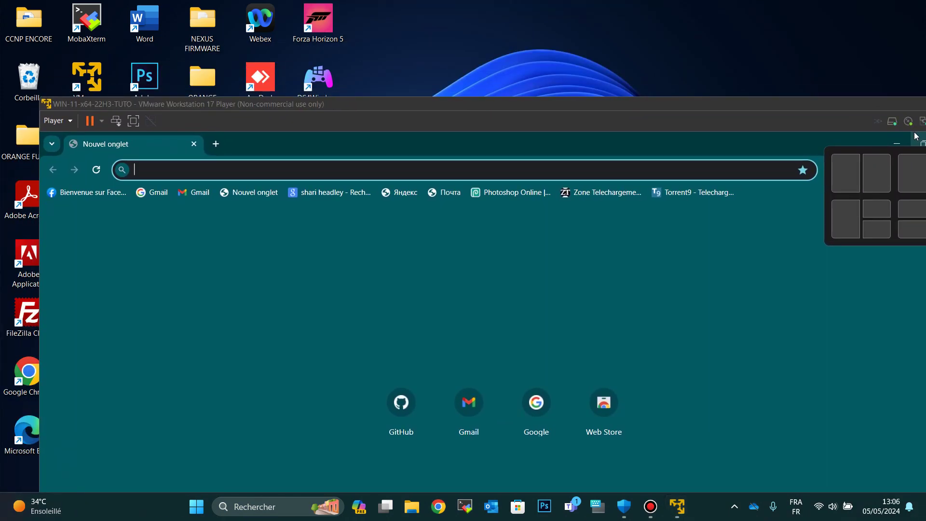
drag(916, 135, 797, 151)
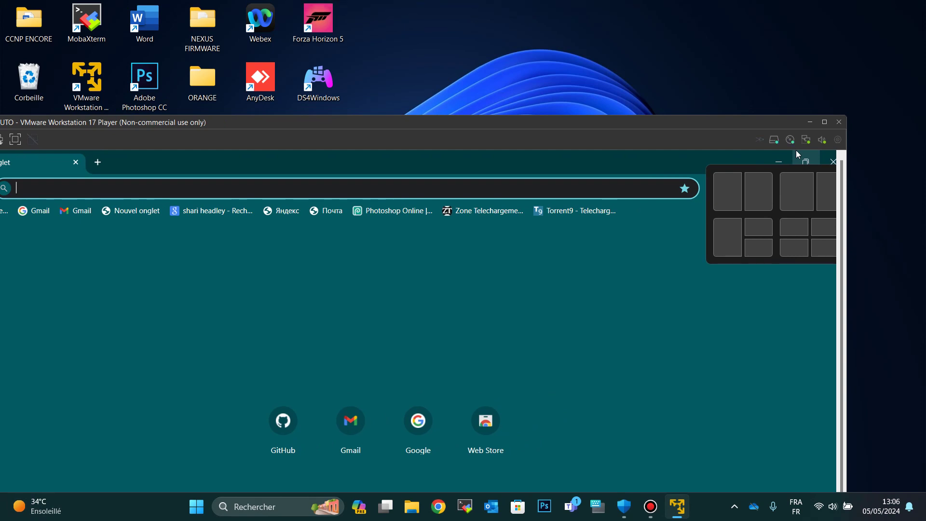
click(810, 122)
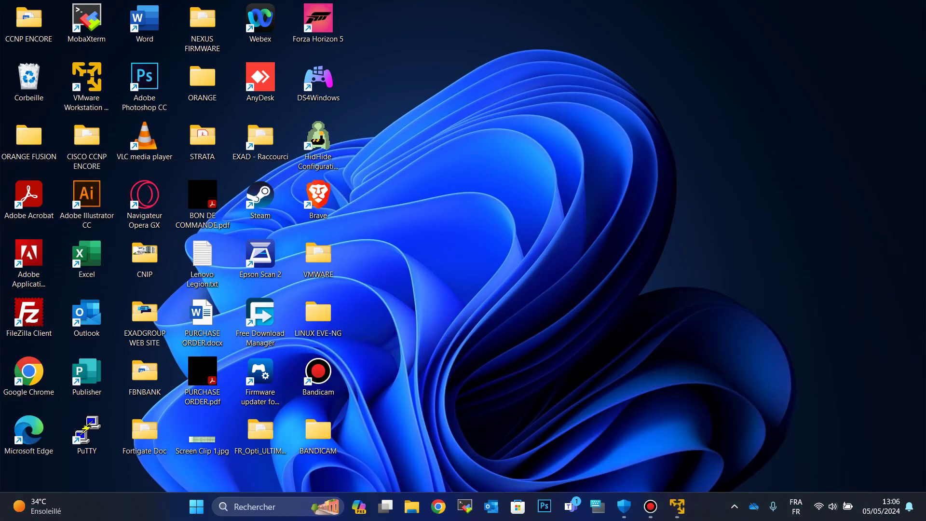
mouse_move(677, 506)
click(677, 425)
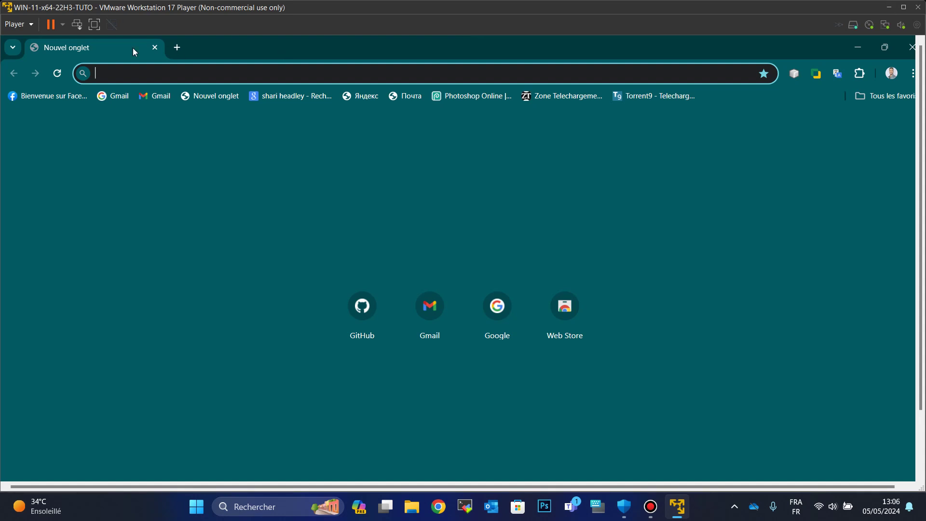
click(94, 25)
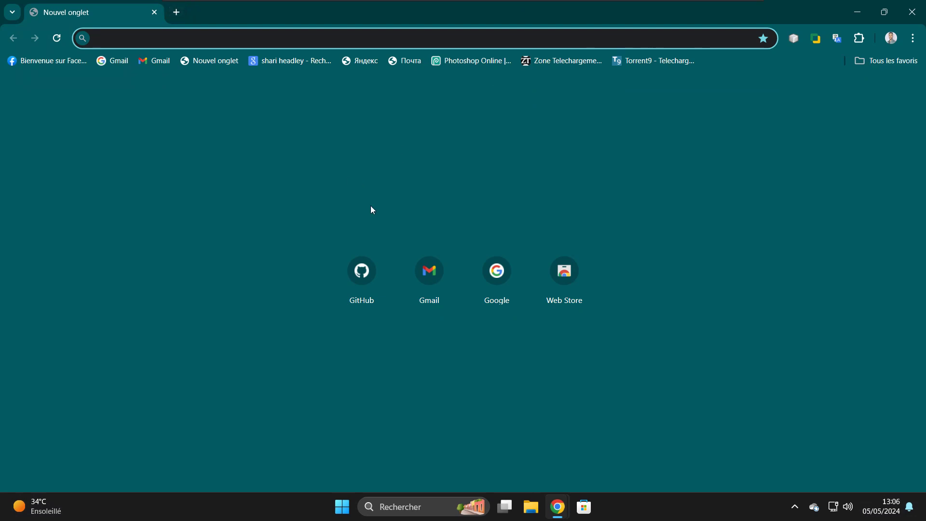
- Open GitHub in the first tab and the Google homepage in a second tab
click(341, 288)
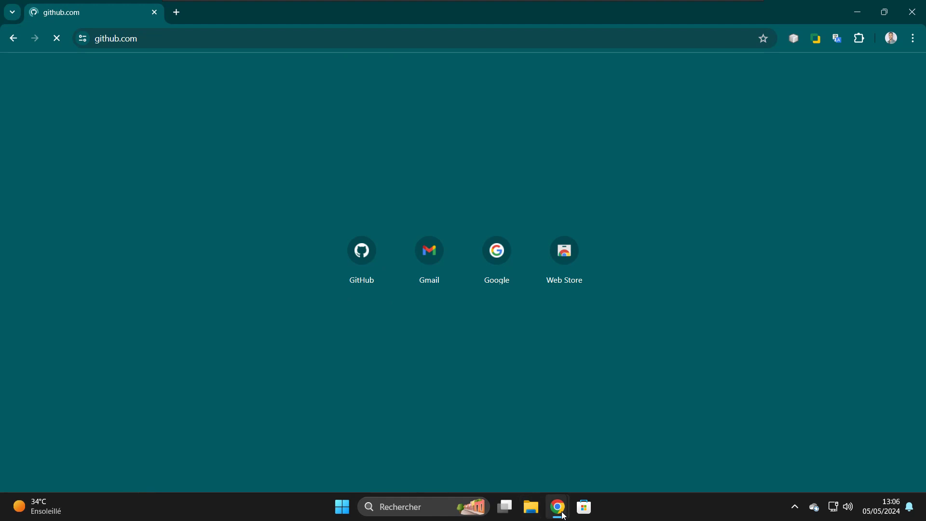
mouse_move(564, 515)
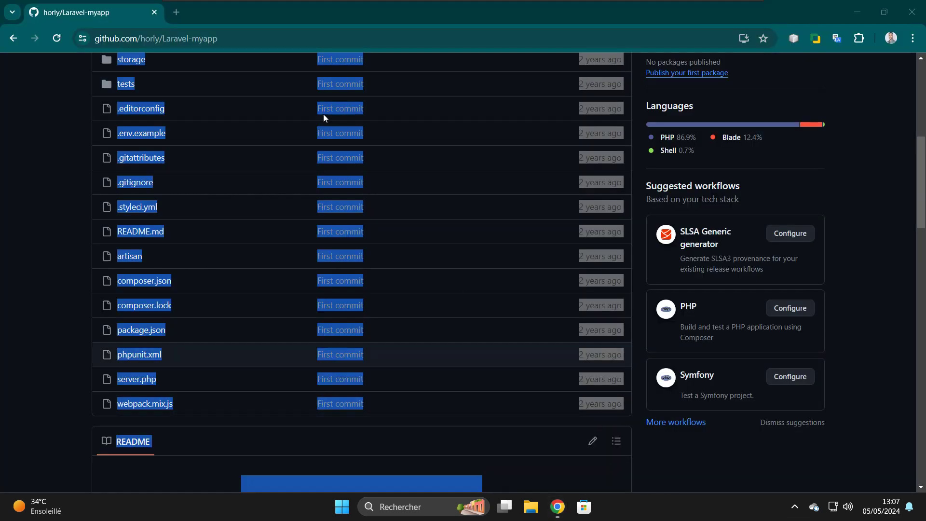
click(178, 12)
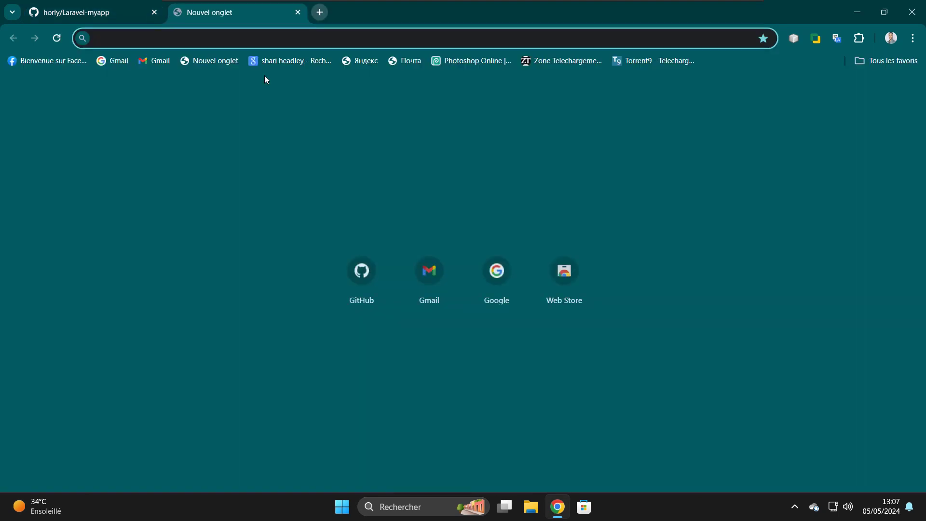
click(497, 279)
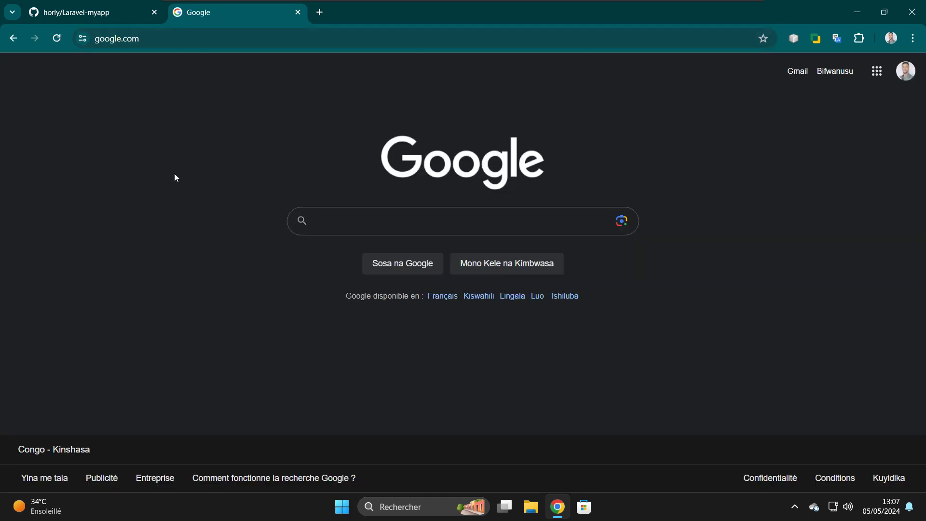
- Open Laravel-myapp's composer.json file, then switch to the Google tab
click(81, 17)
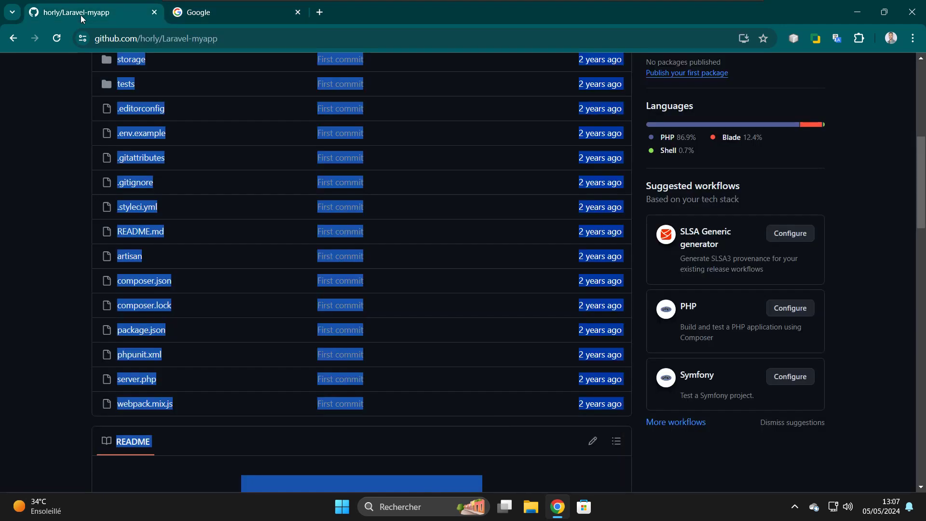
click(44, 138)
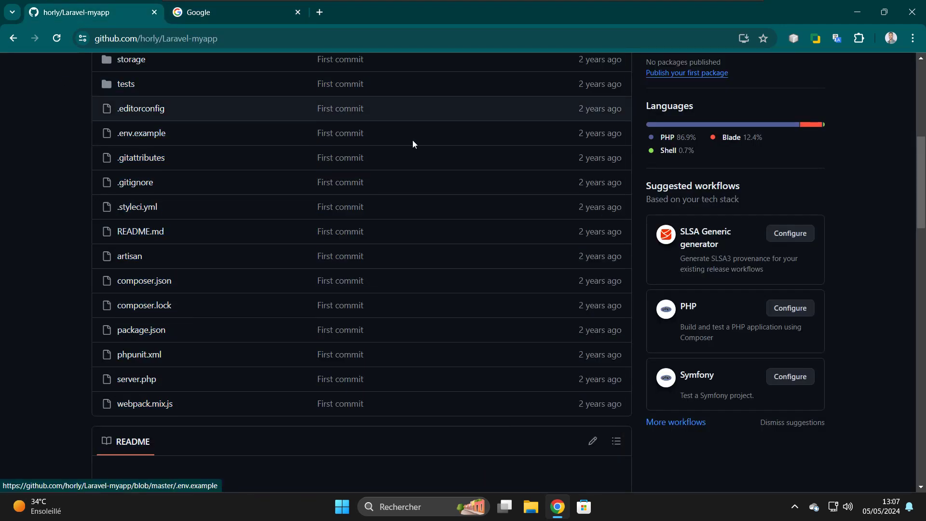
drag(922, 187, 922, 127)
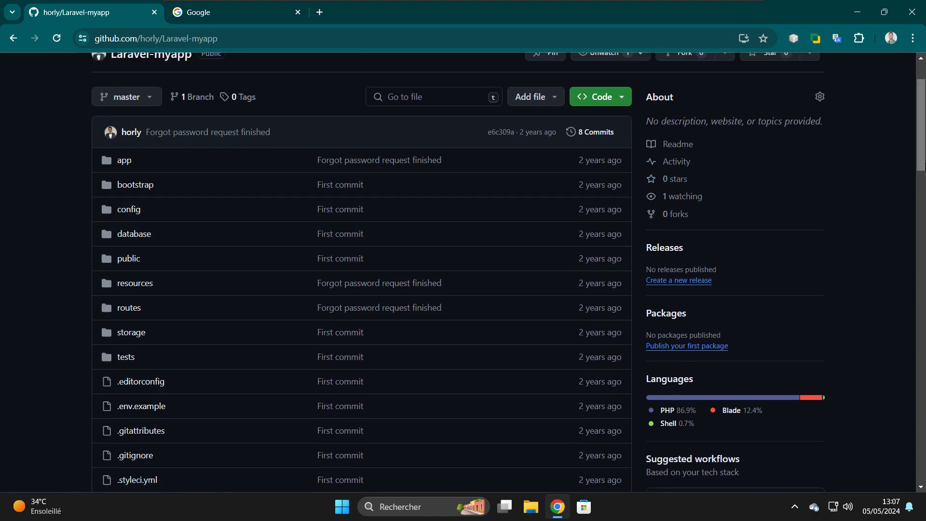
drag(923, 127, 924, 192)
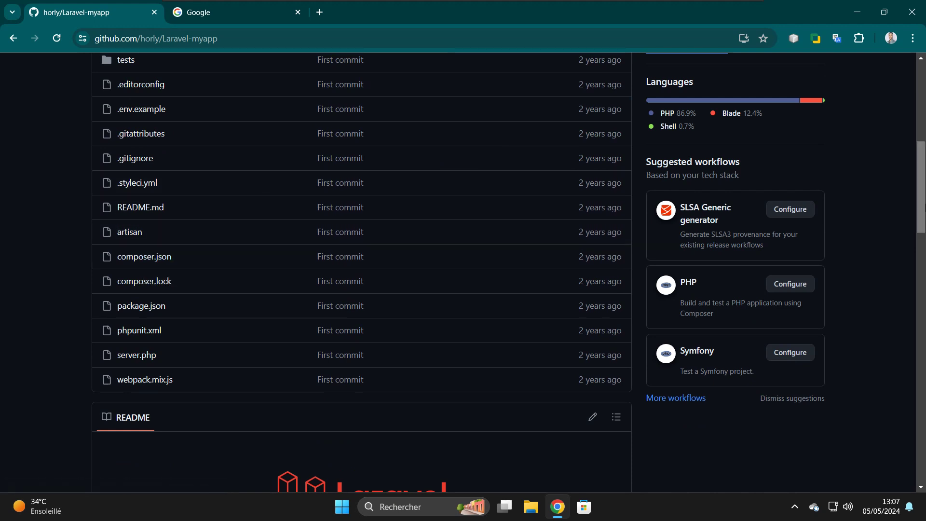
drag(924, 205, 924, 126)
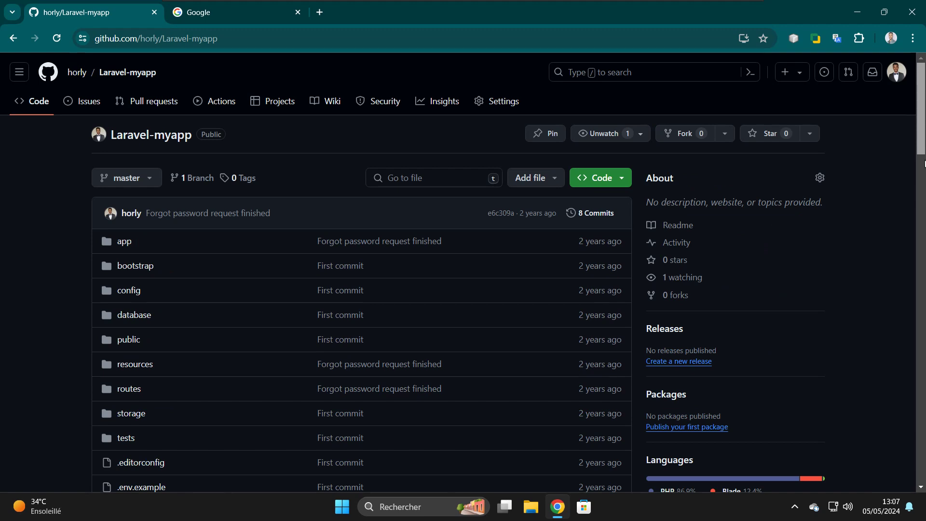
scroll(924, 162, down, 10)
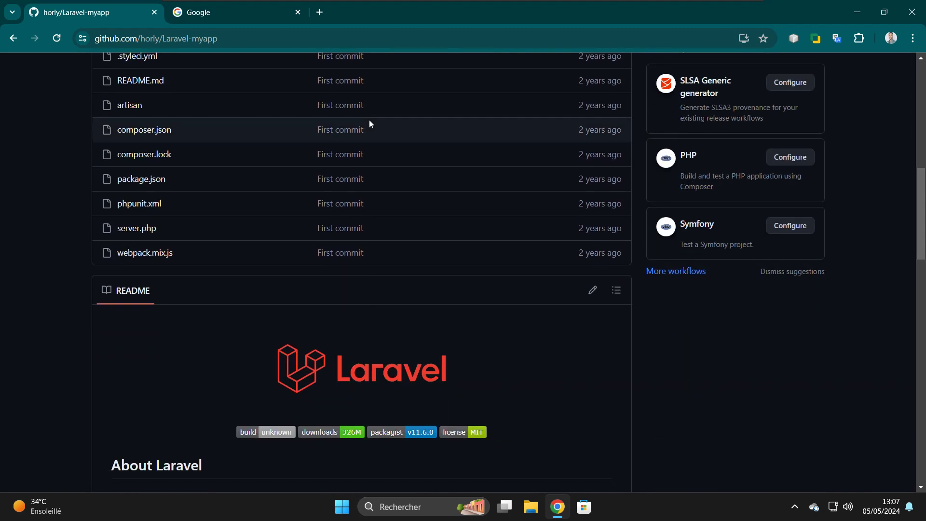
click(143, 135)
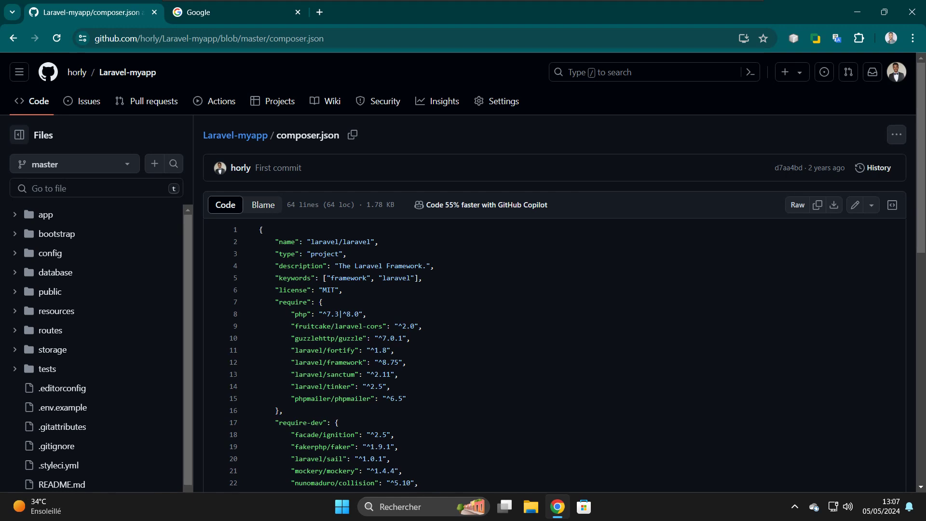
click(224, 11)
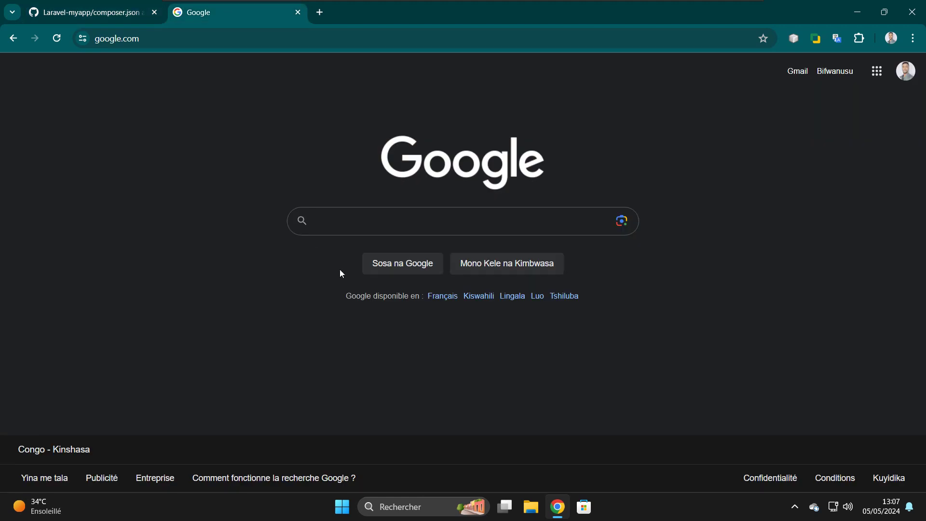
- Search Google for 'download xampp'
click(363, 221)
text(dow)
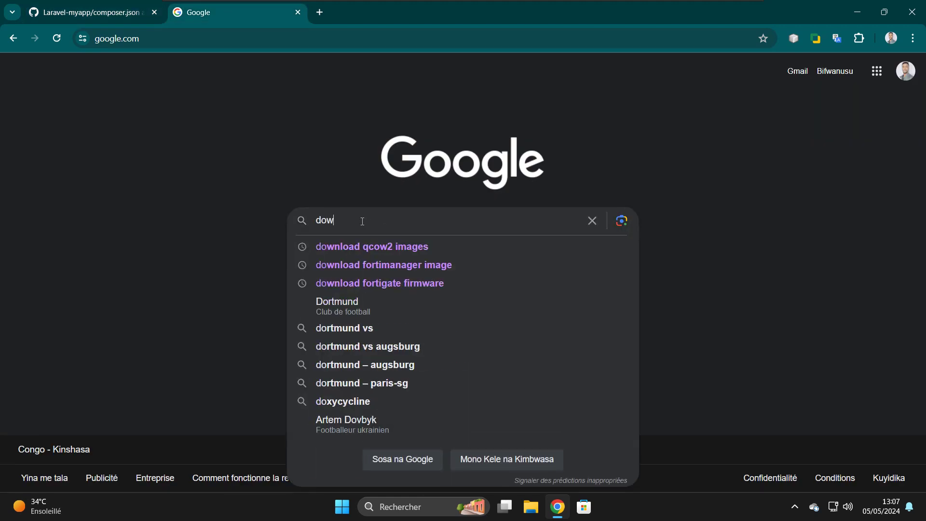
text(nlo)
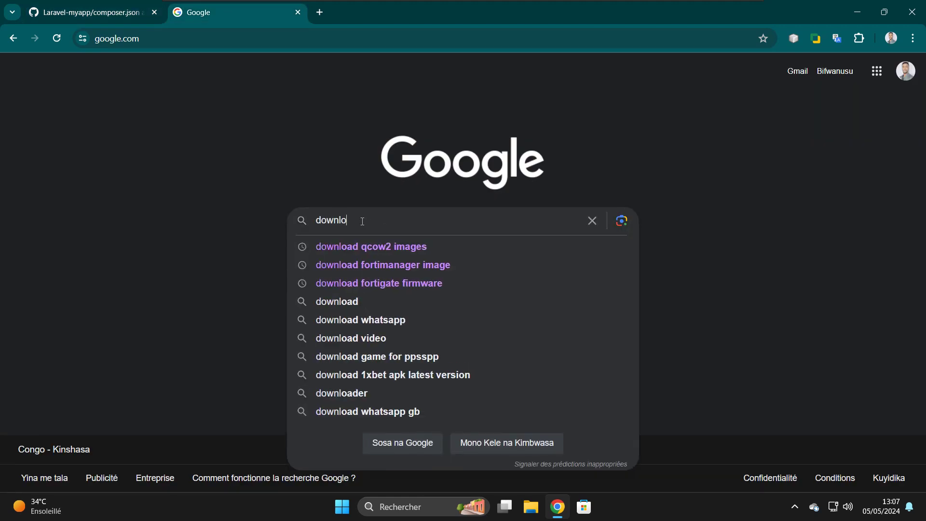
text(ad xam)
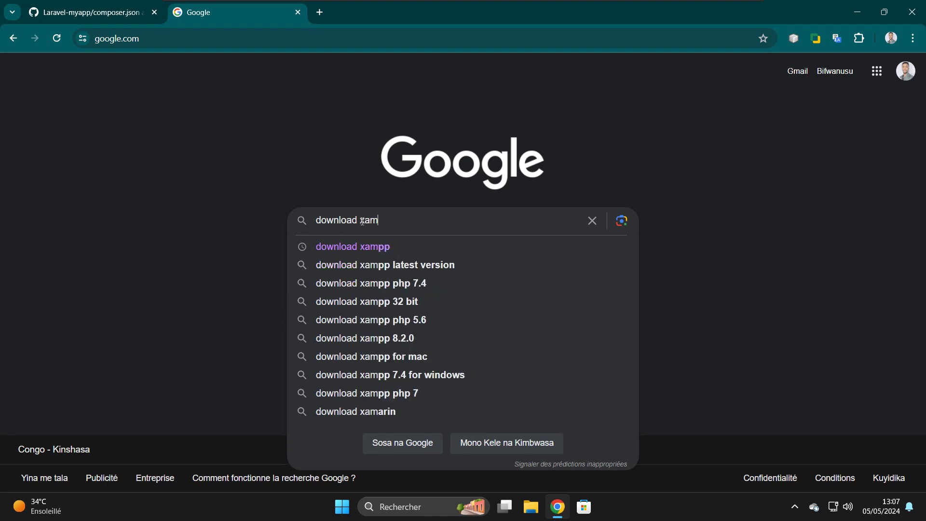
text(pp)
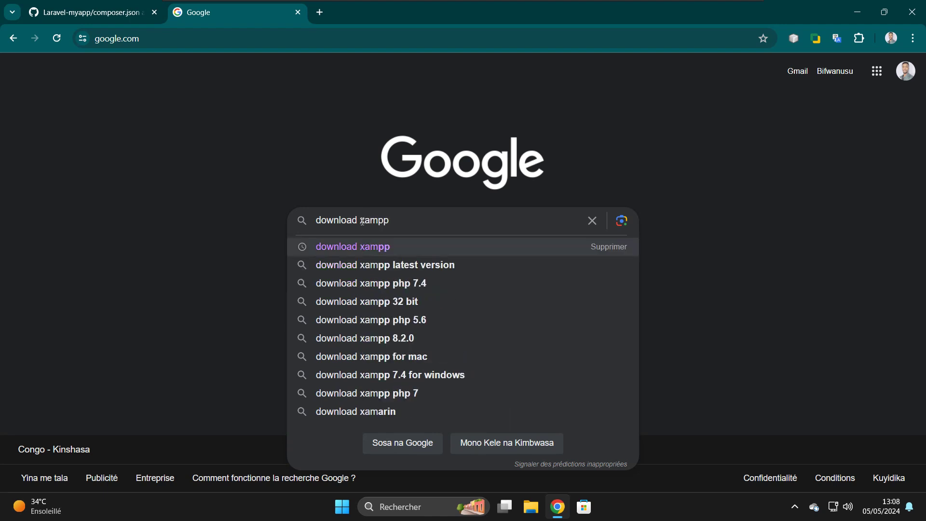
key(Return)
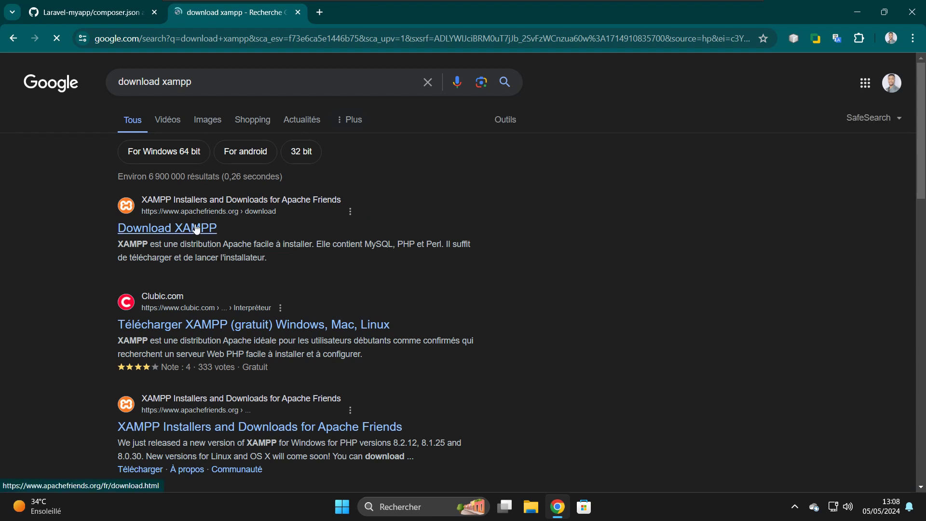
- Open the Download XAMPP result in a new tab, closing an accidental extra window
right_click(214, 231)
click(237, 253)
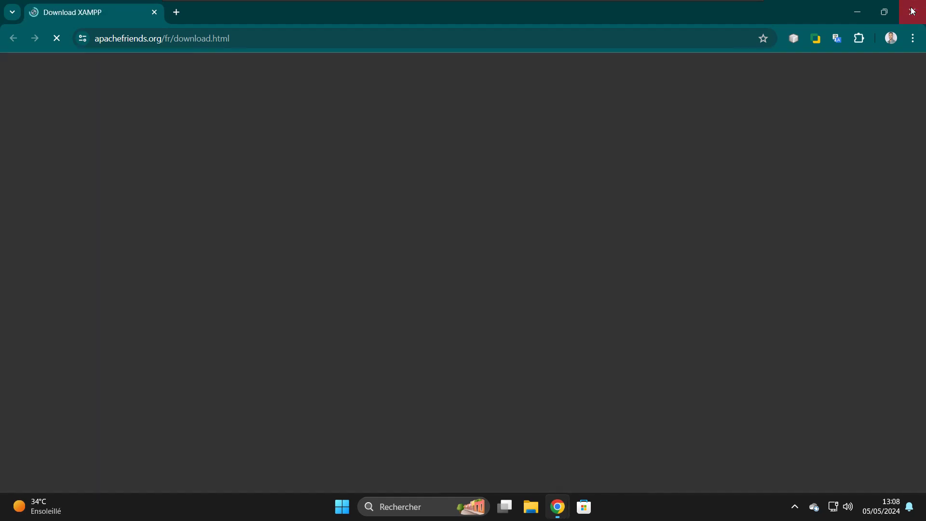
click(913, 11)
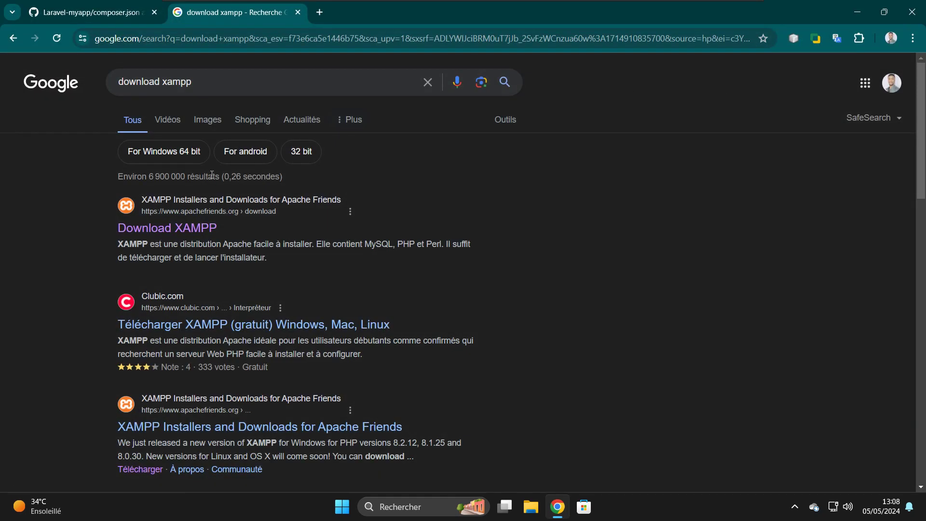
right_click(152, 229)
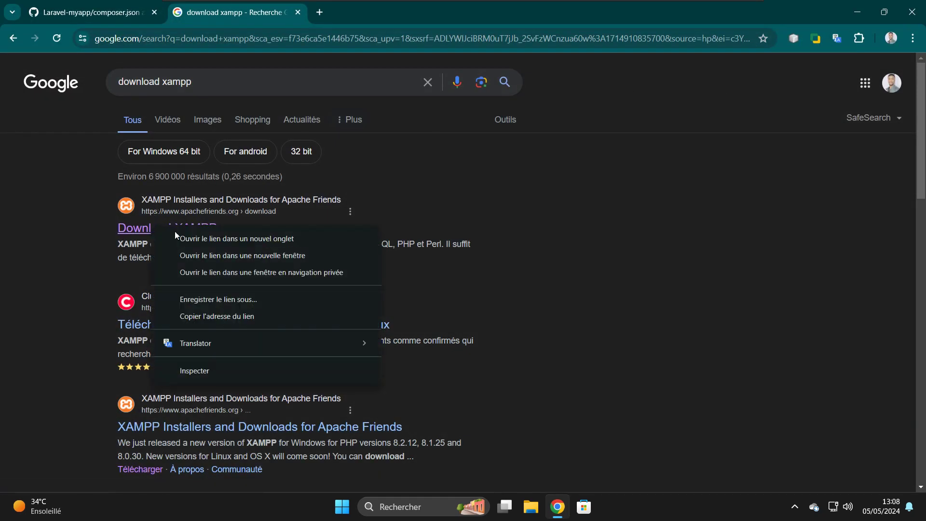
click(190, 238)
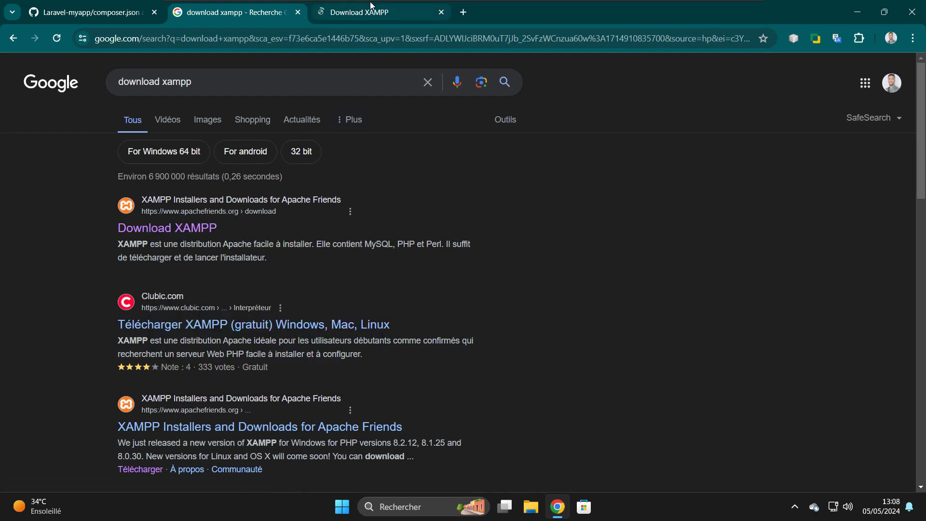
- Start downloading the XAMPP 8.0.30 64-bit Windows installer from Apache Friends
click(370, 3)
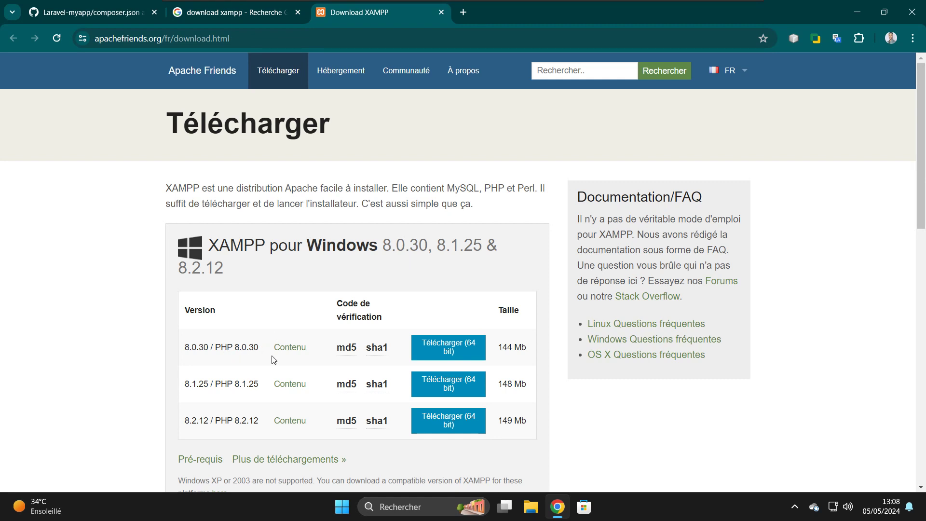
scroll(271, 356, down, 2)
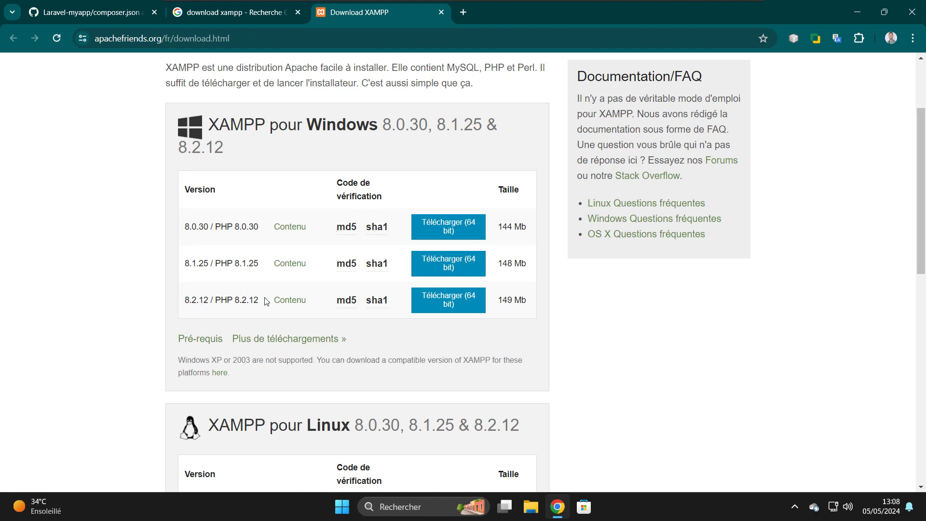
click(109, 13)
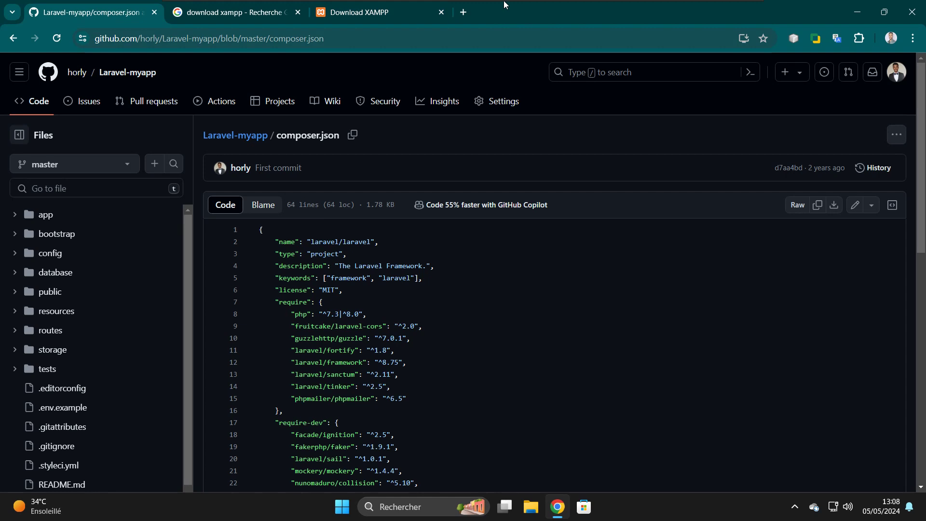
mouse_move(506, 3)
click(361, 10)
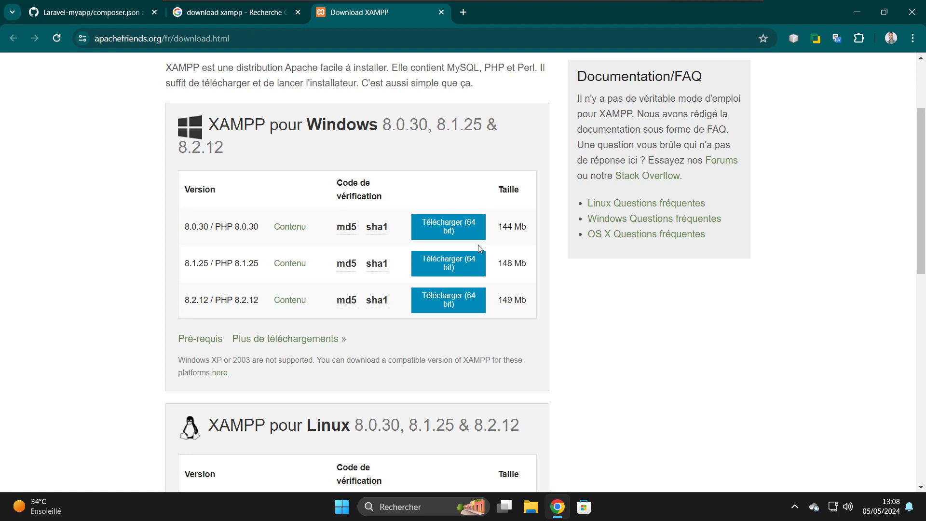
click(445, 237)
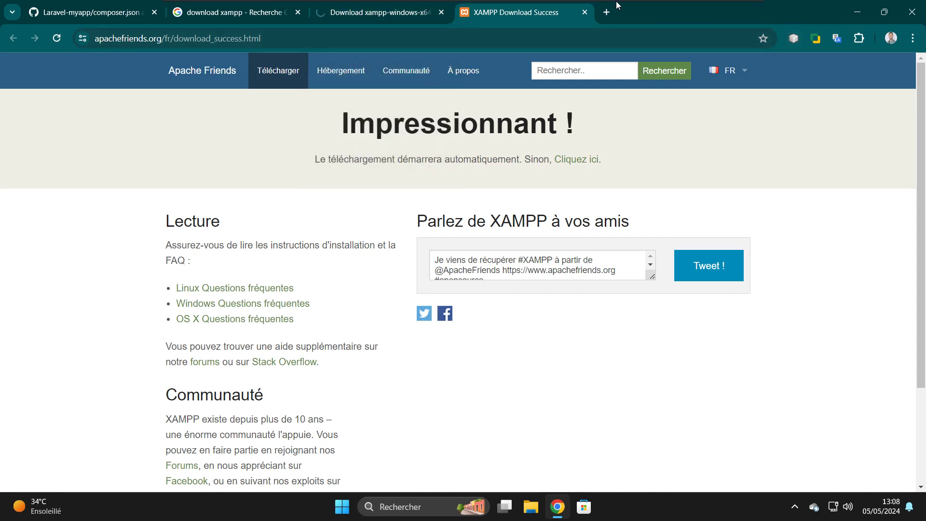
- Keep the unverified xampp-windows-x64-8.0.30 installer and let the 145 MB download finish
click(390, 18)
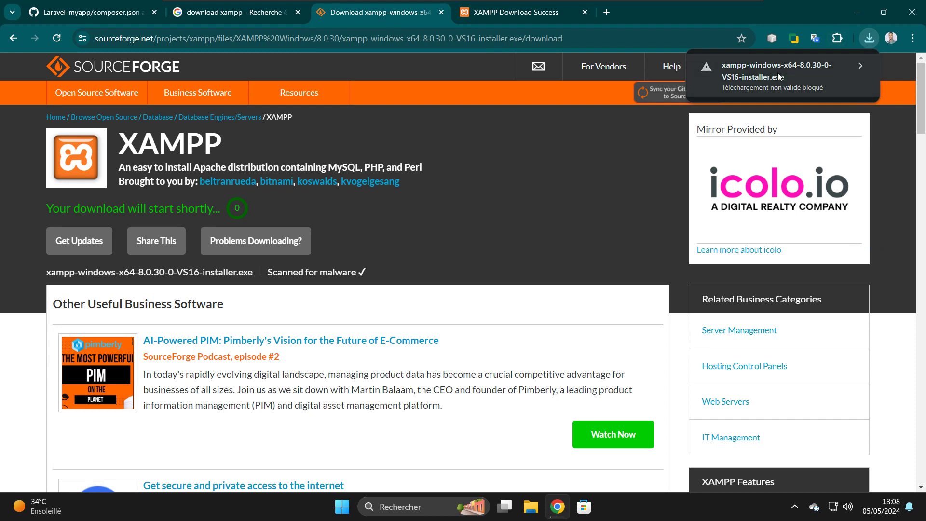
click(778, 72)
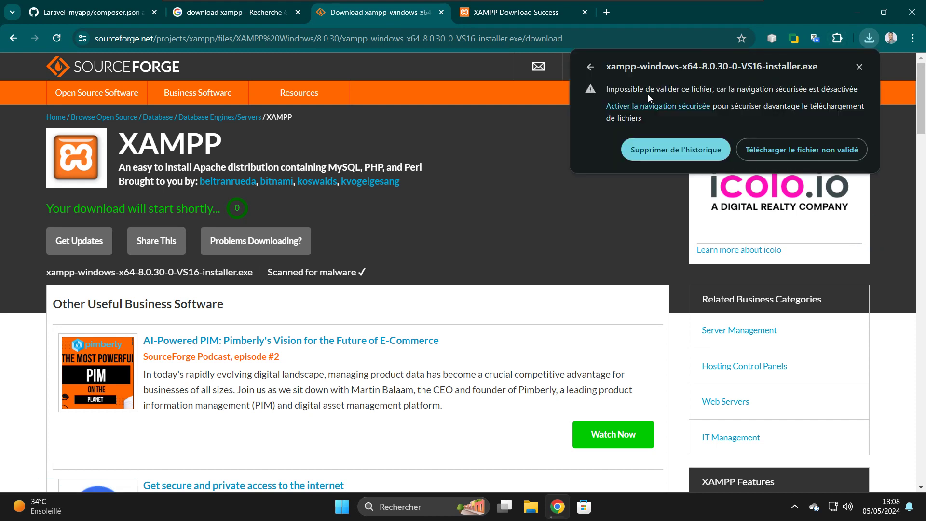
click(819, 150)
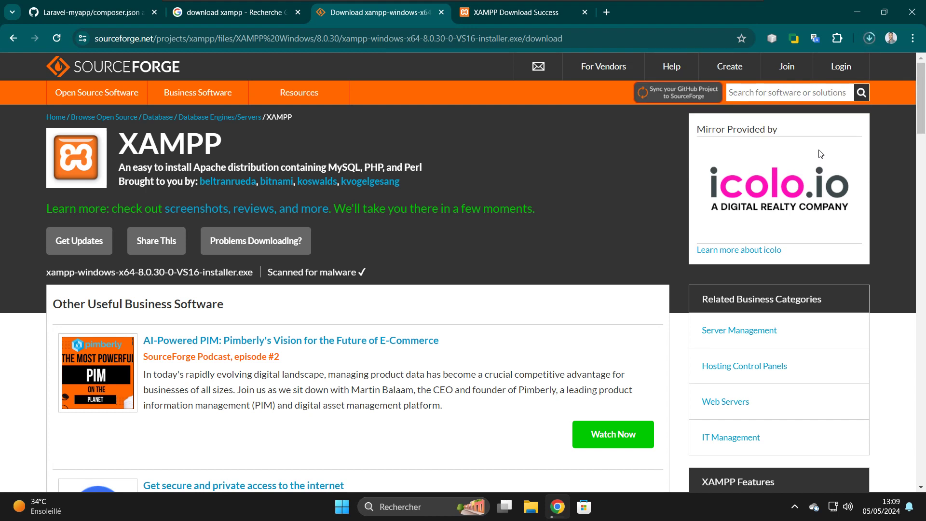
click(873, 36)
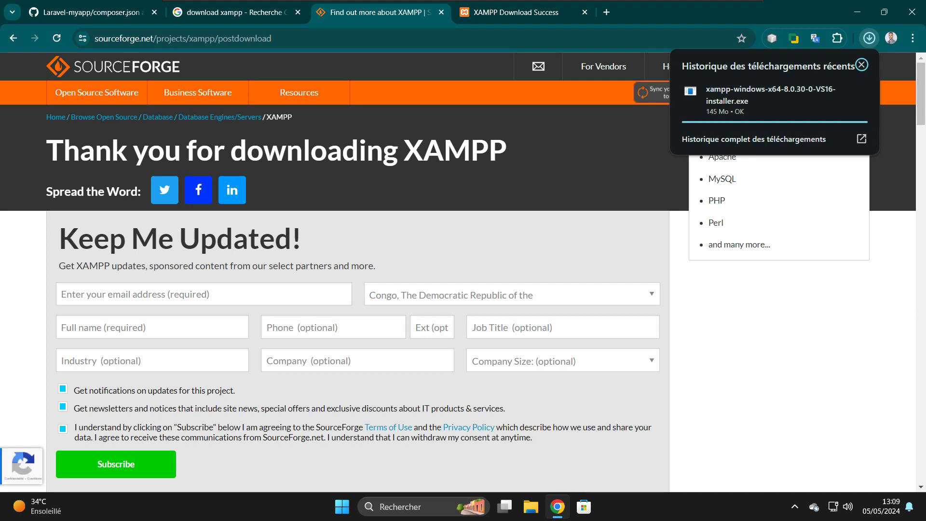
mouse_move(781, 87)
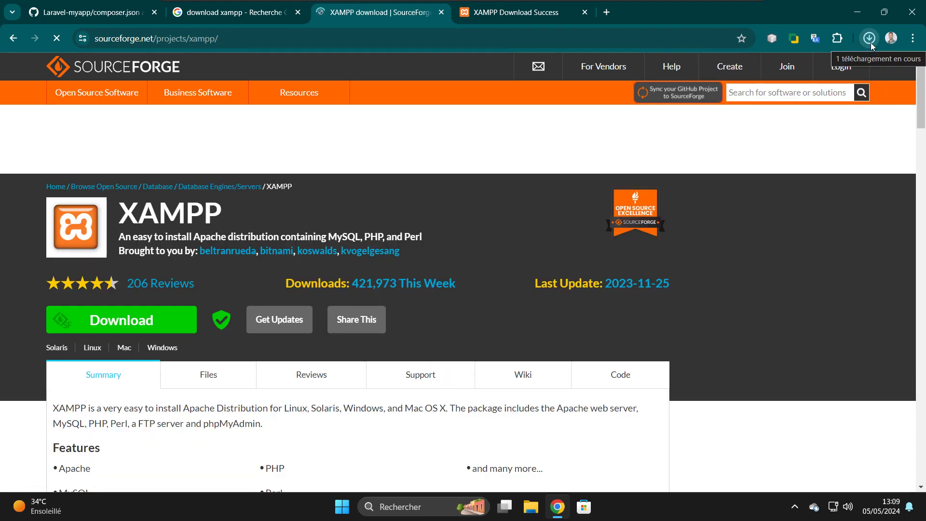
click(871, 43)
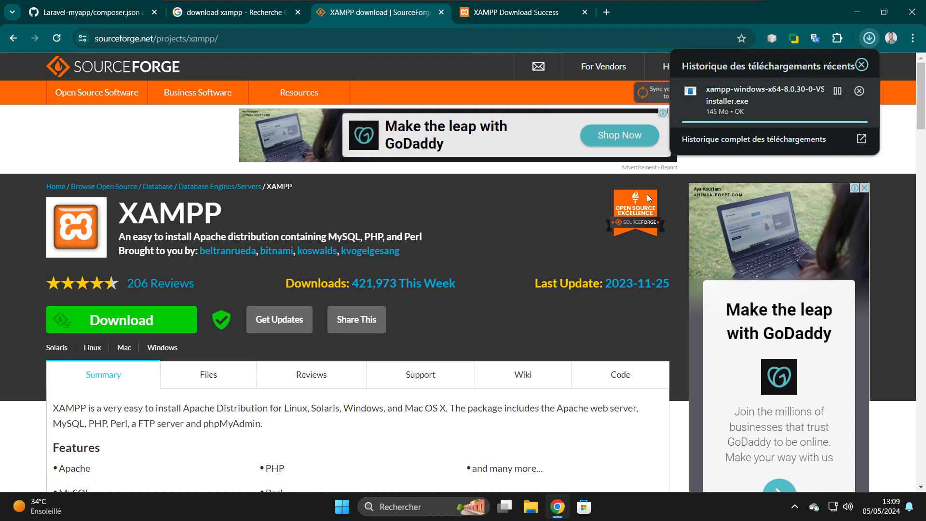
click(531, 513)
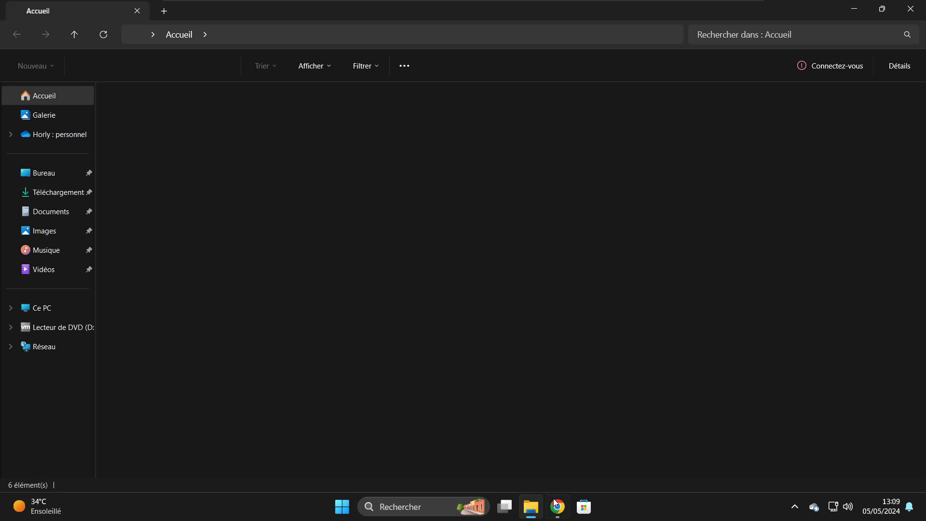
- Run the downloaded XAMPP installer from the Téléchargements folder
mouse_move(554, 502)
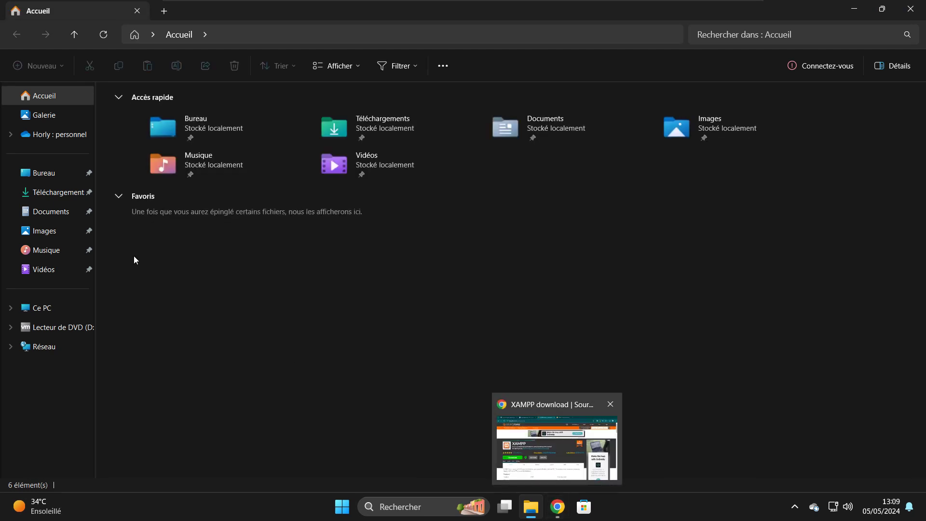
click(46, 193)
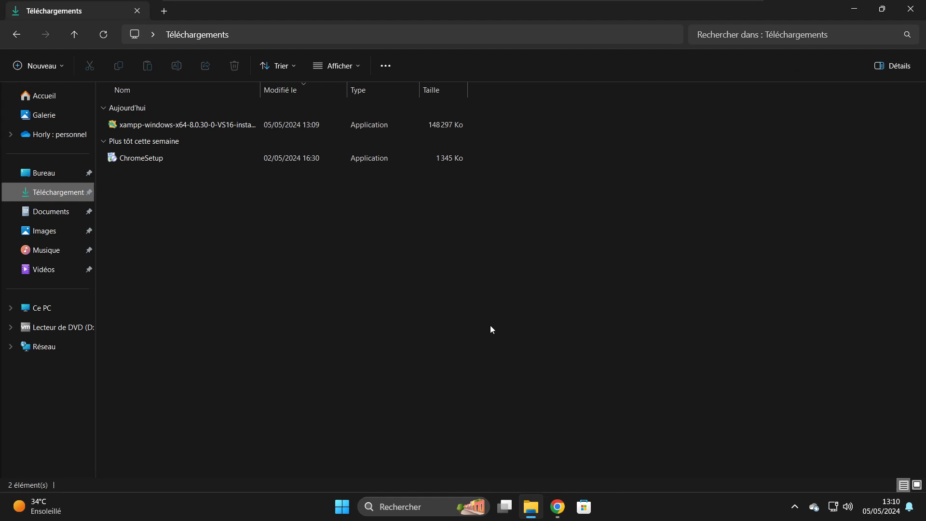
double_click(163, 126)
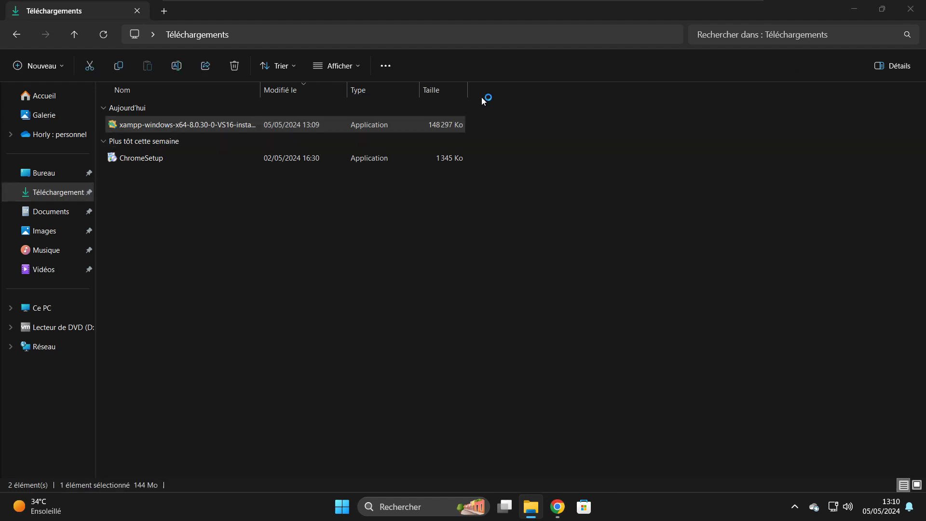
- Minimize File Explorer and close the SourceForge and XAMPP Download Success tabs
click(852, 15)
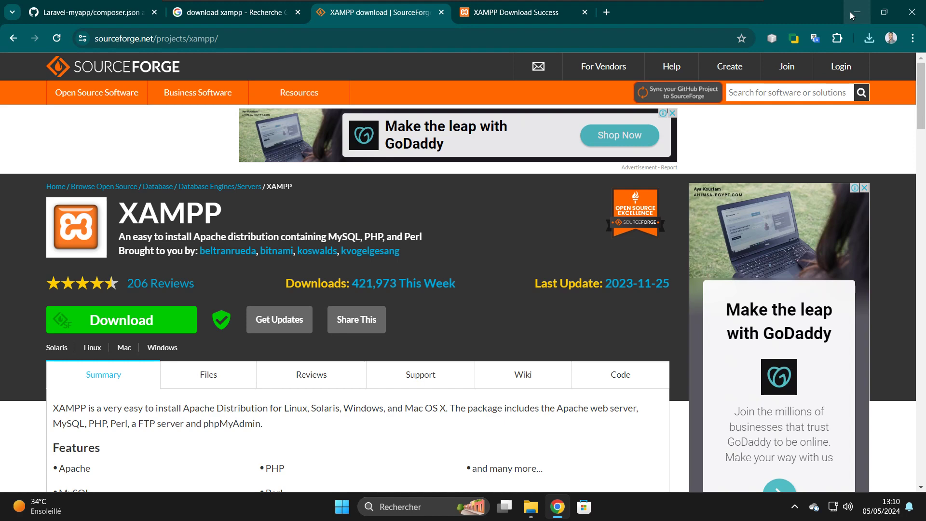
click(442, 13)
click(441, 13)
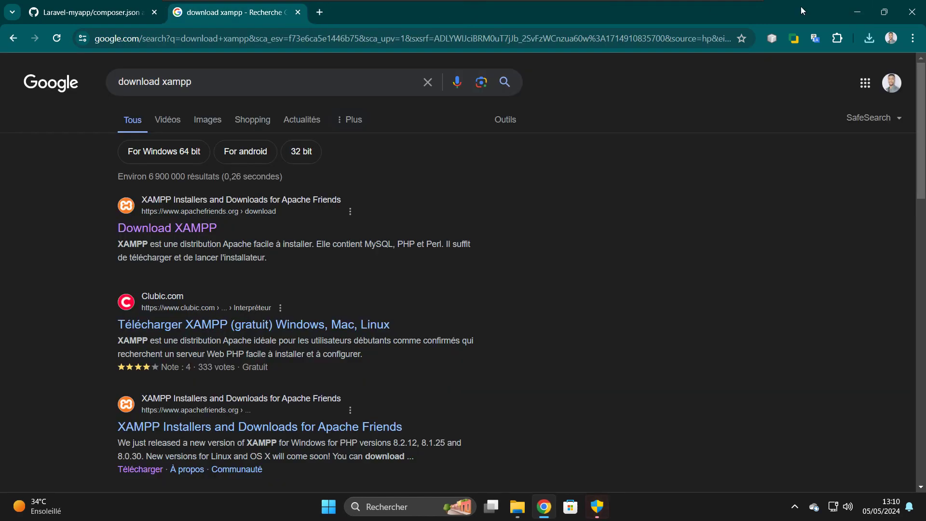
- Minimize Chrome, run the XAMPP installer and approve the User Account Control prompt
click(856, 14)
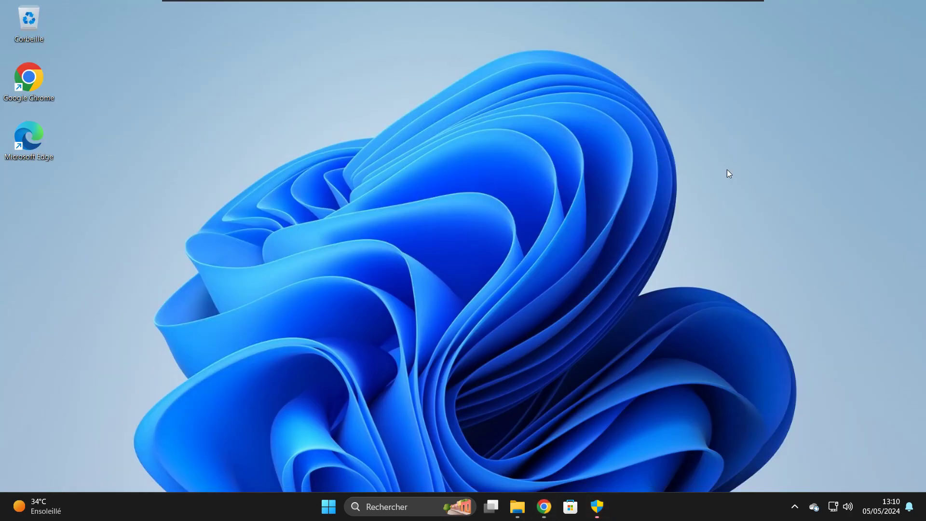
click(597, 502)
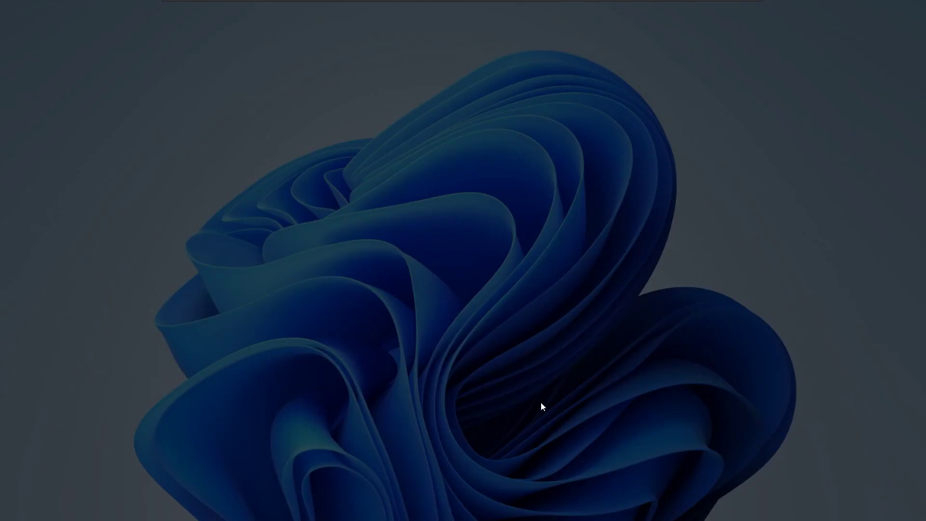
click(408, 358)
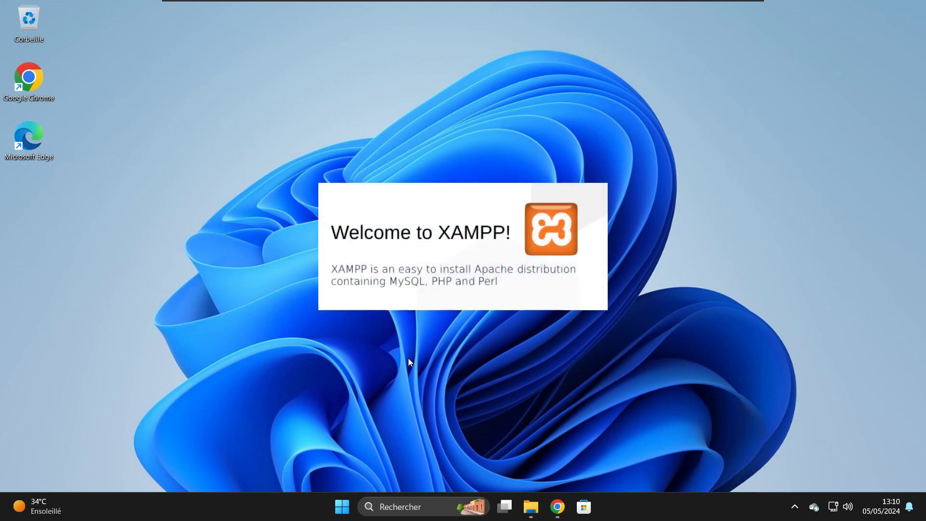
- Dismiss the UAC warning, keep the default components and C:\xampp as install folder
click(819, 506)
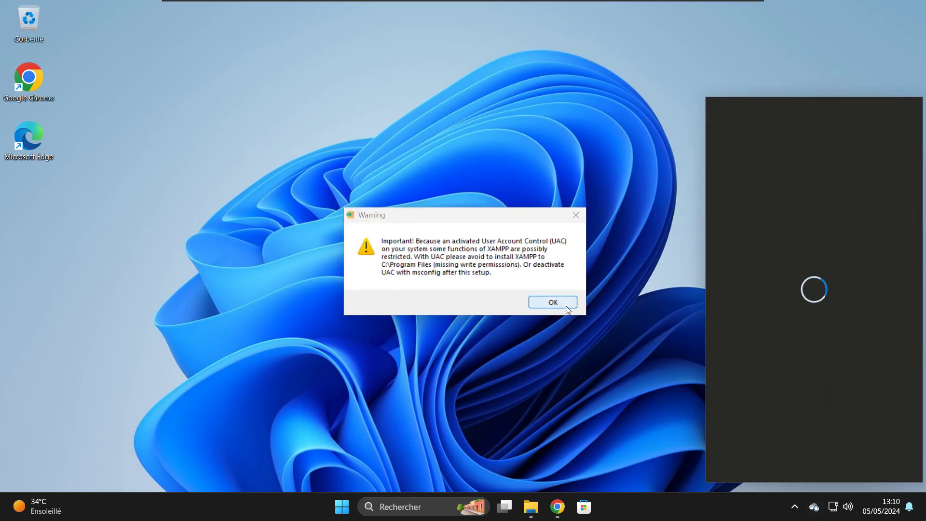
click(546, 303)
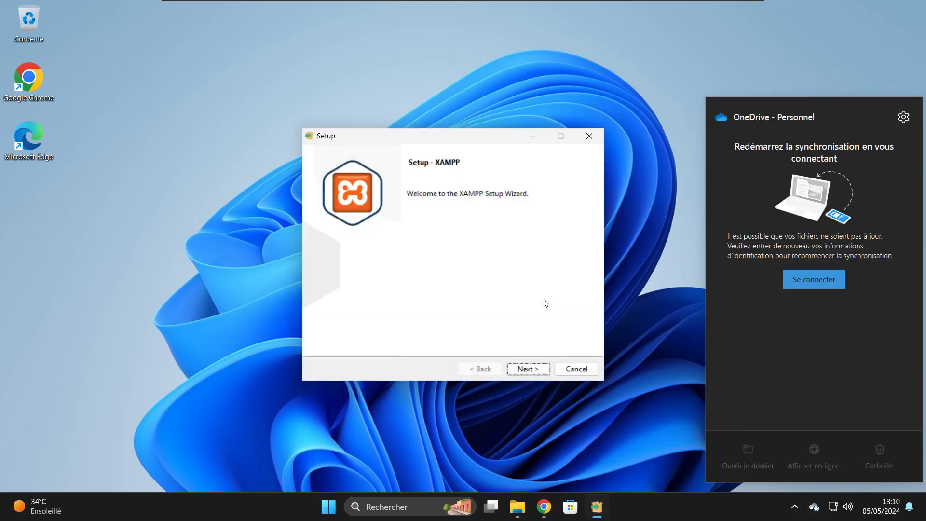
click(528, 369)
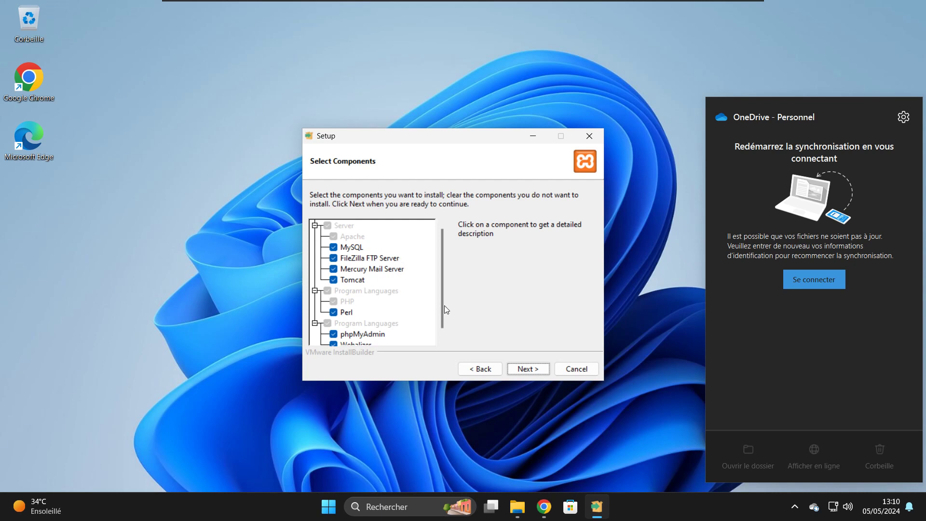
scroll(446, 310, down, 1)
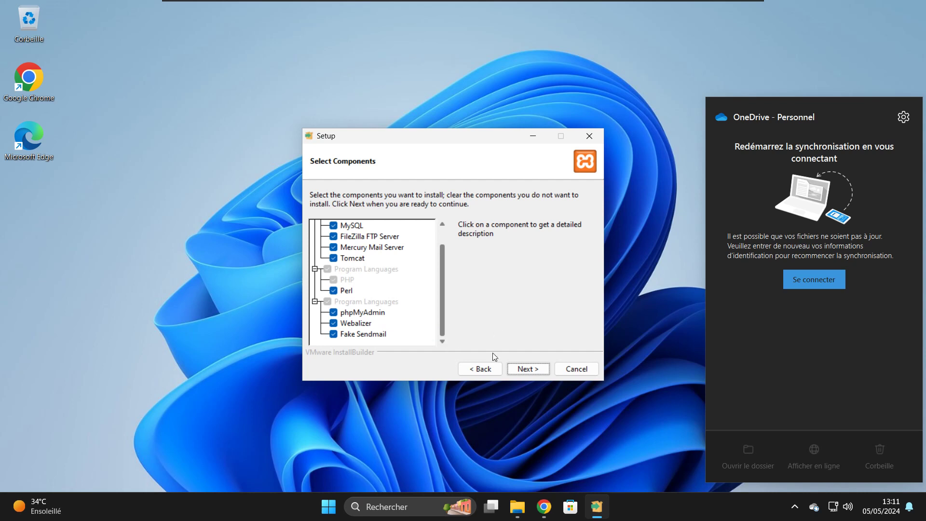
click(526, 369)
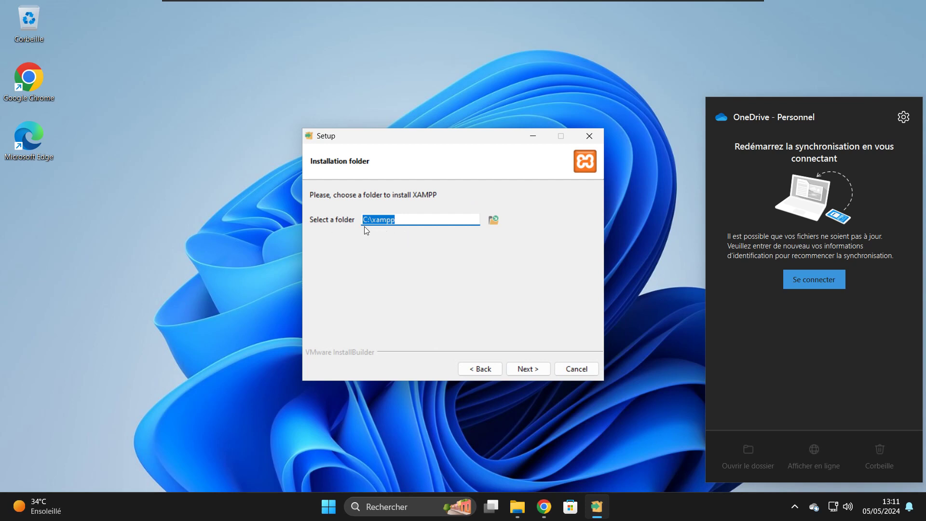
click(410, 221)
click(530, 370)
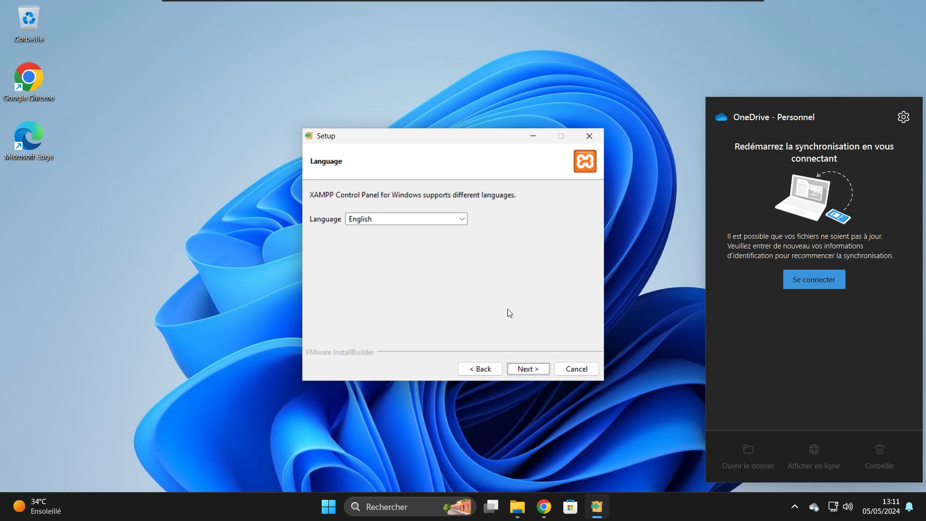
- Keep English as the language, install XAMPP and finish so the Control Panel launches
click(523, 371)
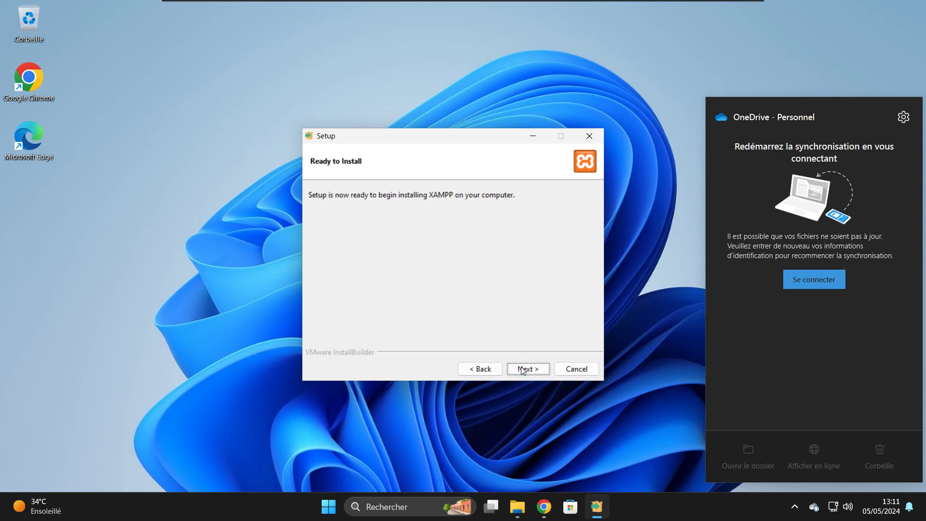
click(523, 370)
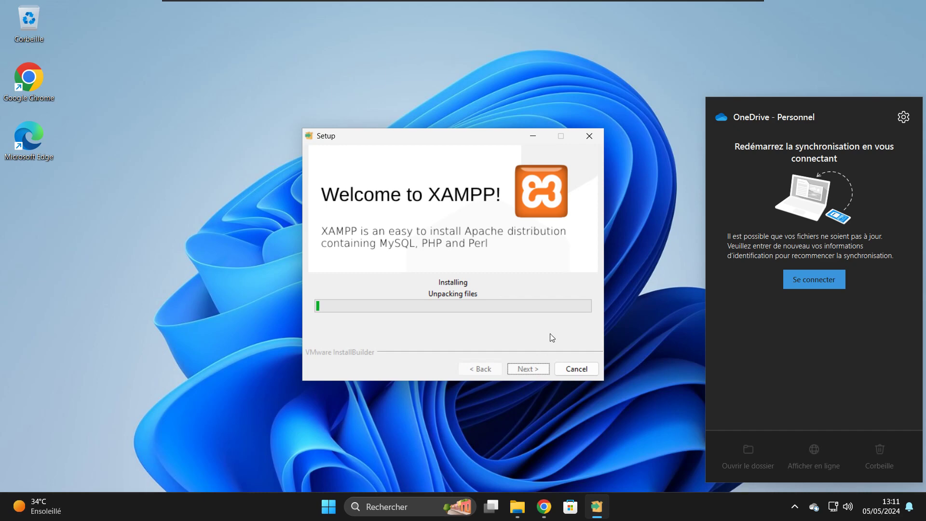
mouse_move(411, 5)
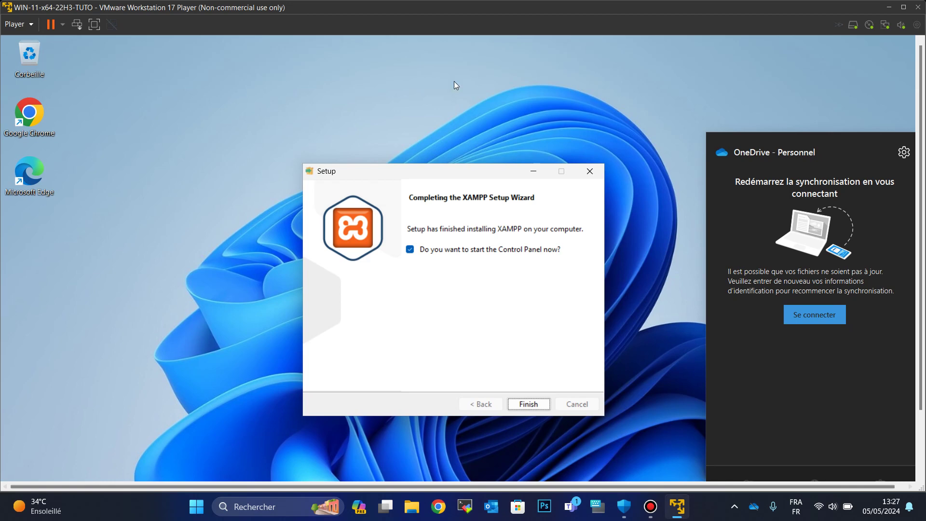
click(95, 24)
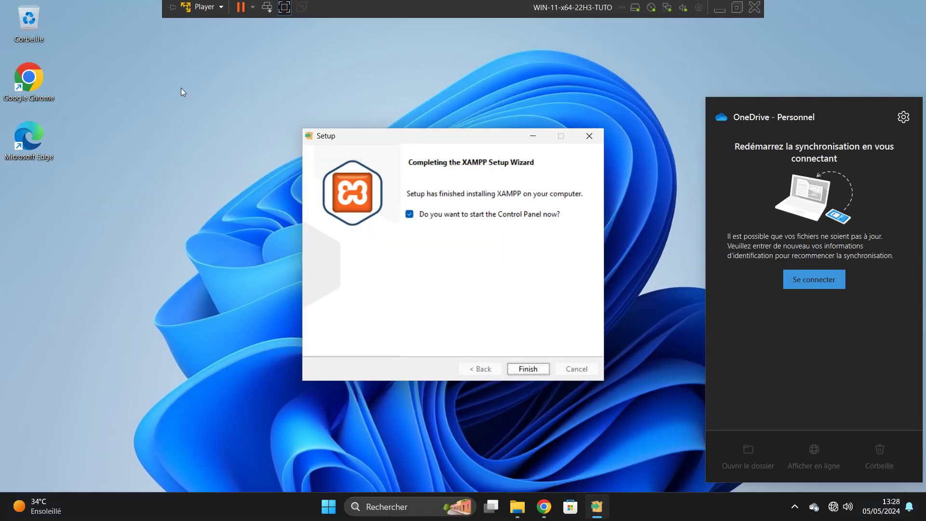
click(528, 369)
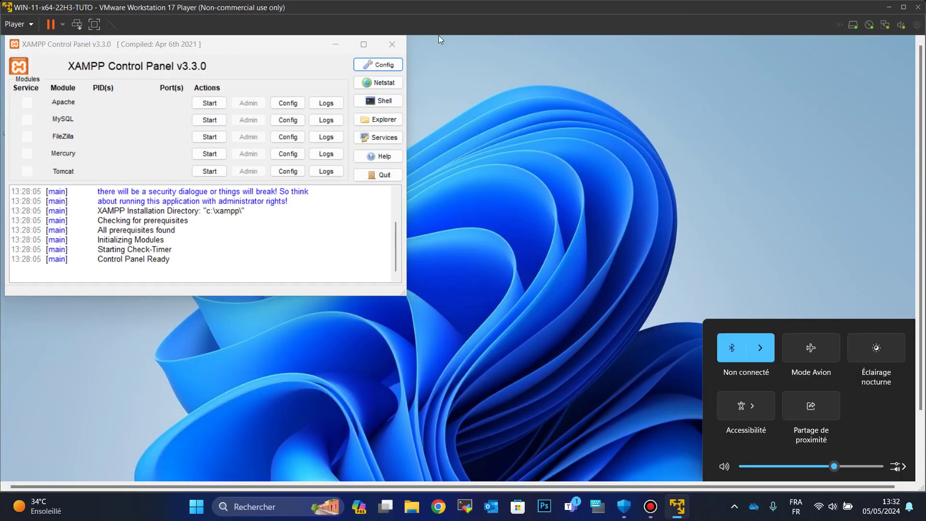
- Start Apache (ports 80, 443) and MySQL (3306), allowing both through the Windows firewall
key(ctrl+alt+Return)
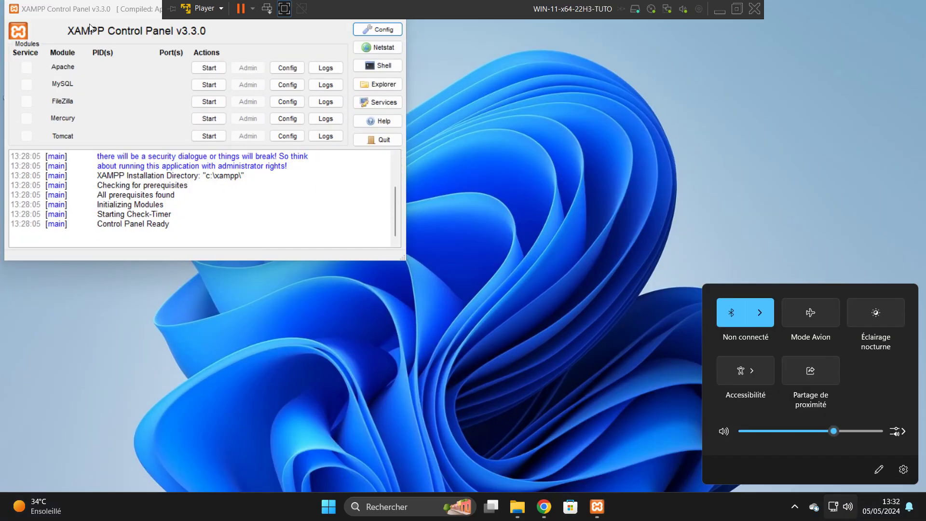
mouse_move(363, 8)
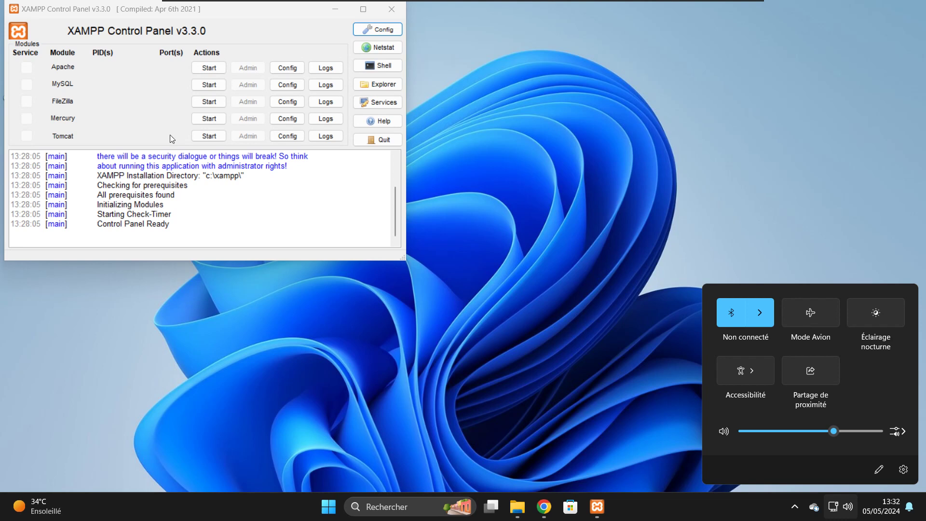
click(209, 68)
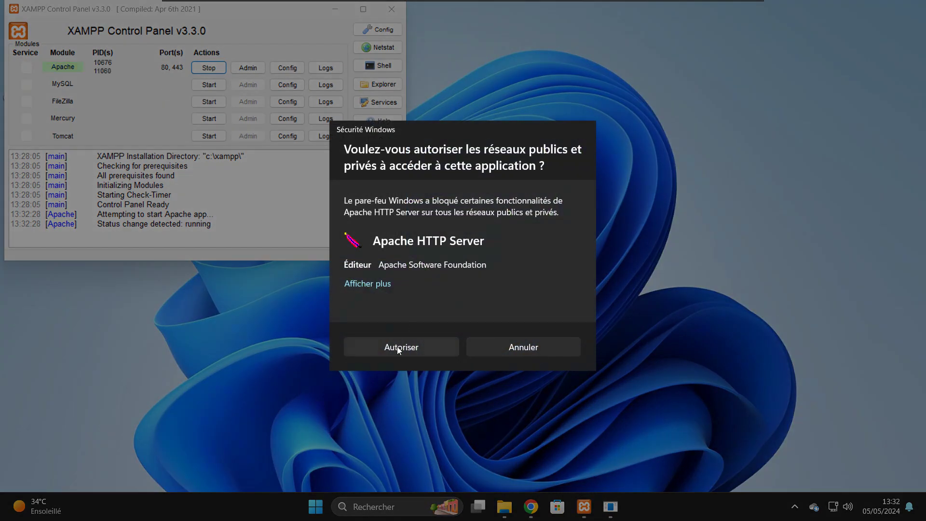
click(398, 348)
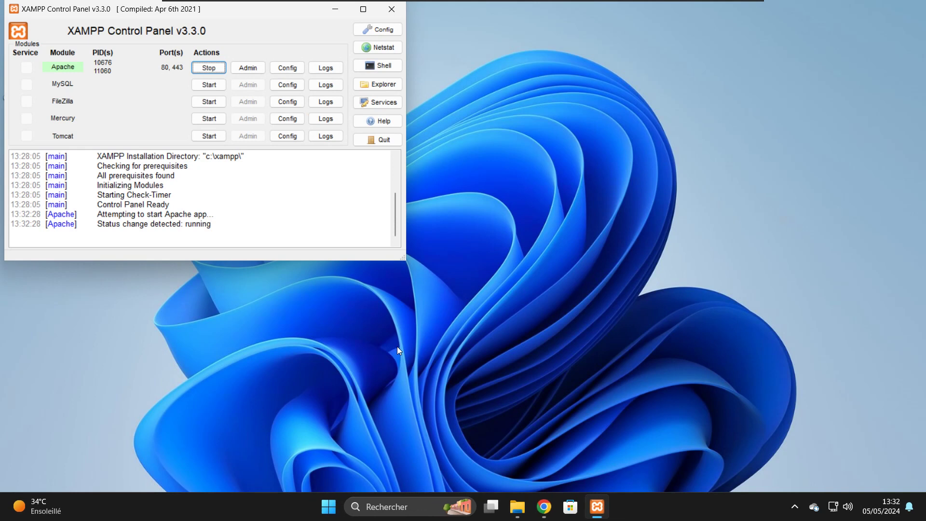
click(203, 86)
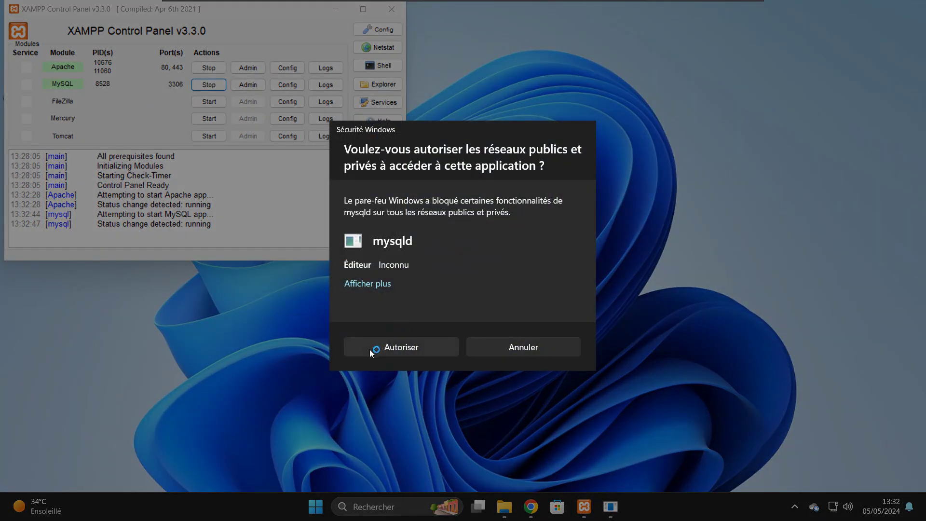
click(369, 349)
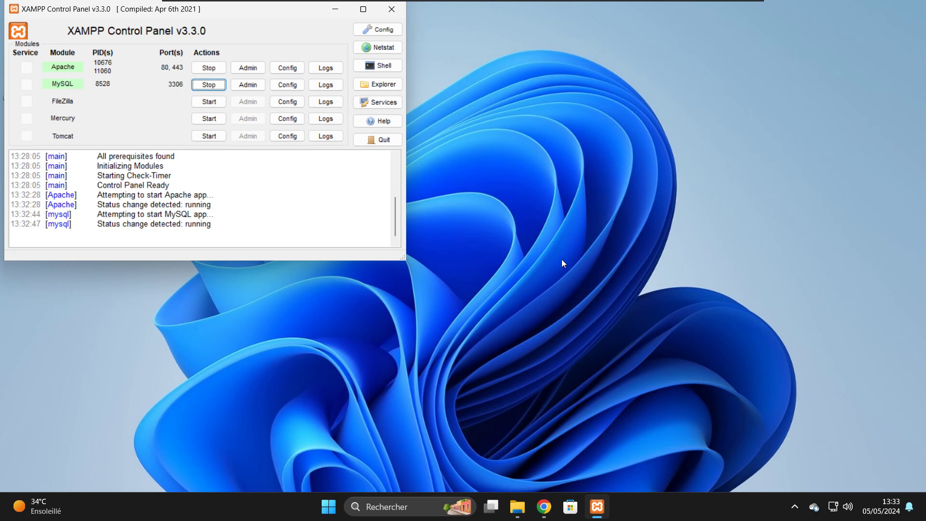
- Load the XAMPP dashboard at localhost in a new Chrome tab
click(544, 507)
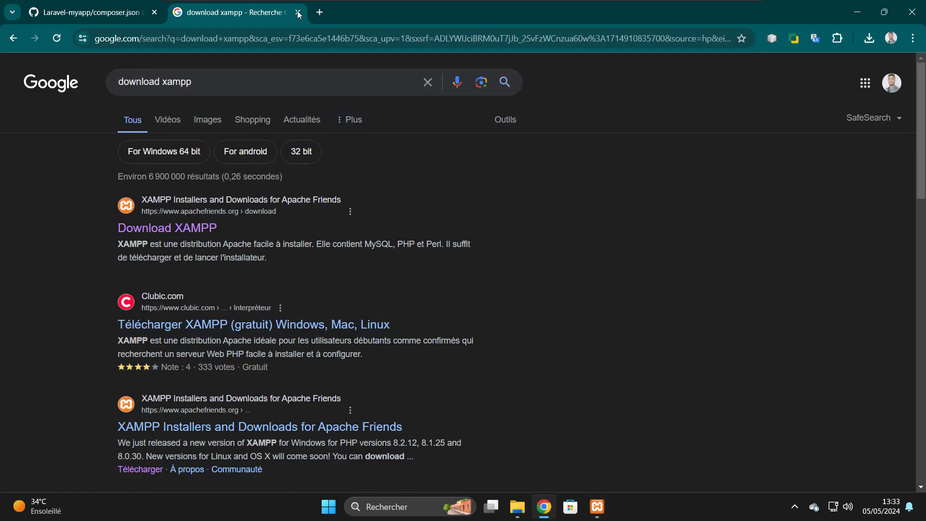
click(320, 12)
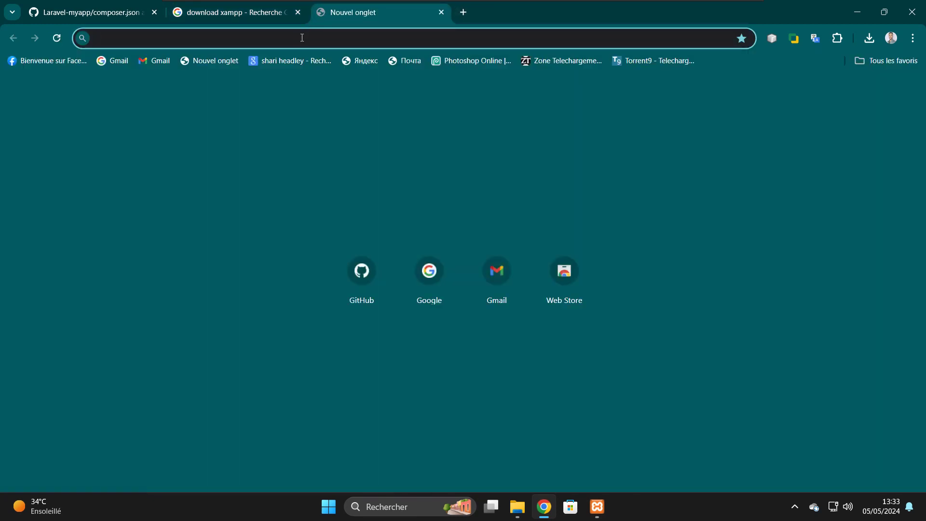
text(lo)
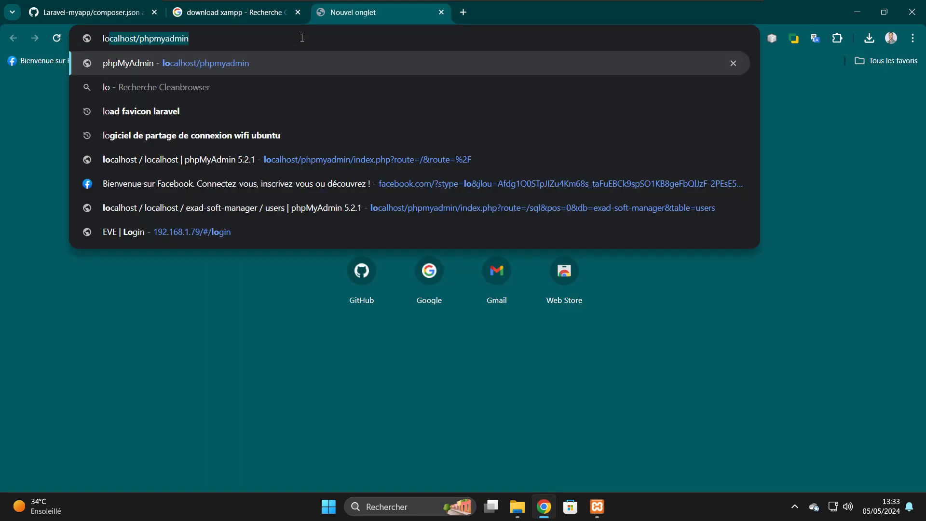
text(calhost/php)
key(BackSpace)
key(BackSpace)
key(BackSpace)
key(BackSpace)
key(Return)
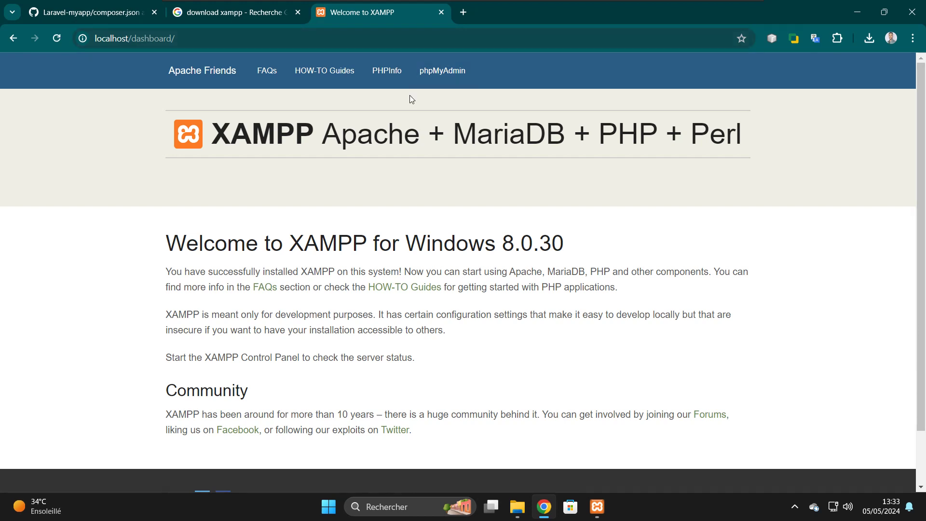
- View the PHP 8.0.30 info page, close it, then open phpMyAdmin on localhost
scroll(216, 176, down, 1)
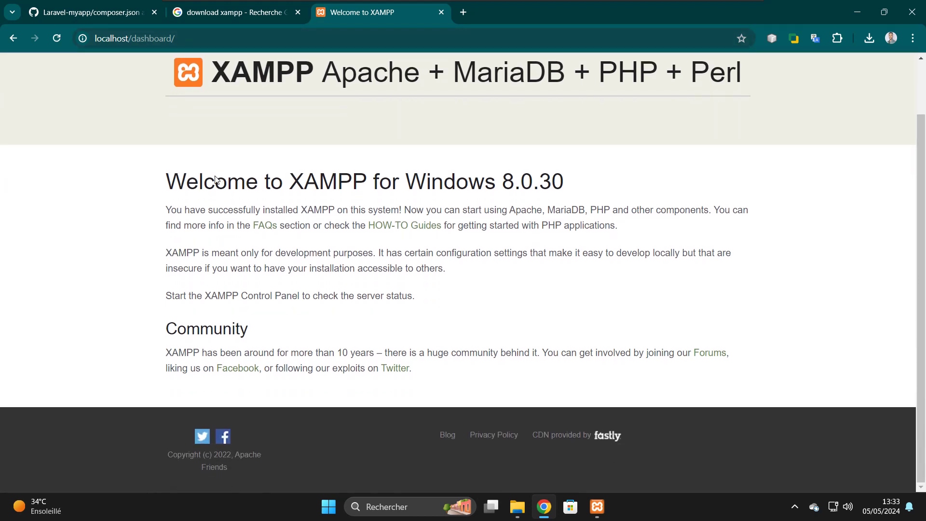
scroll(215, 178, up, 1)
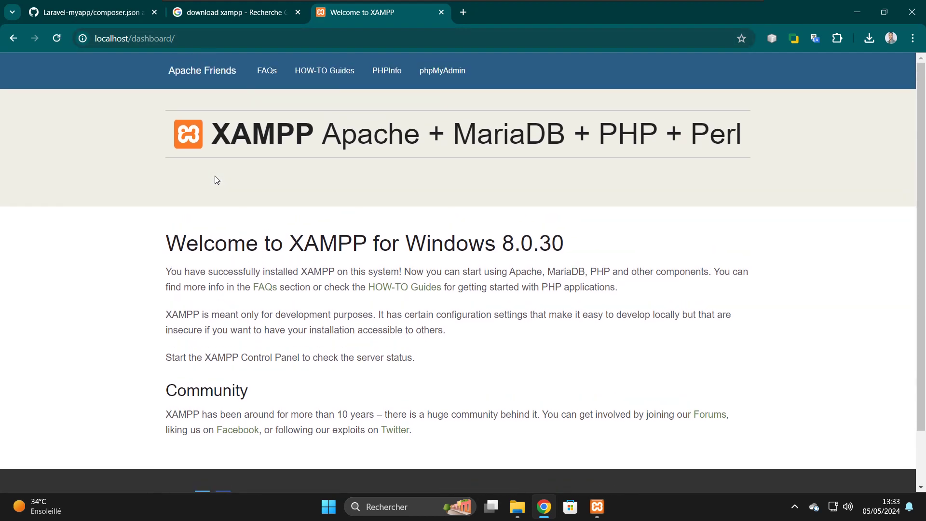
click(386, 70)
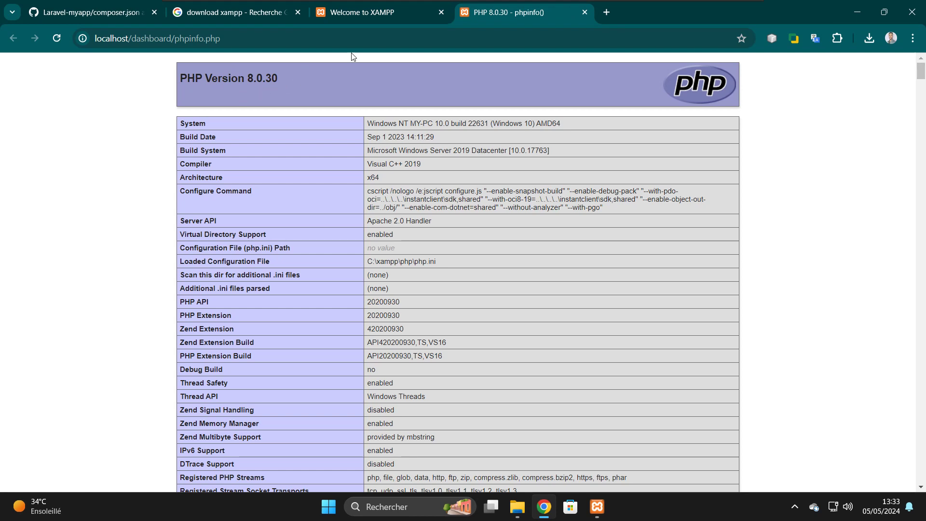
click(585, 13)
click(441, 77)
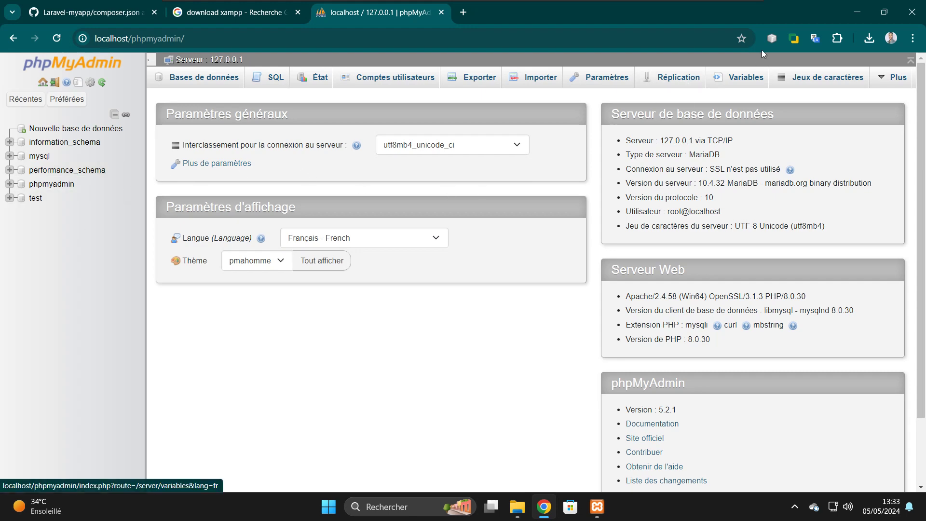
- Dismiss the Windows search panel, check phpMyAdmin, then switch to the Laravel-myapp composer.json tab
click(852, 14)
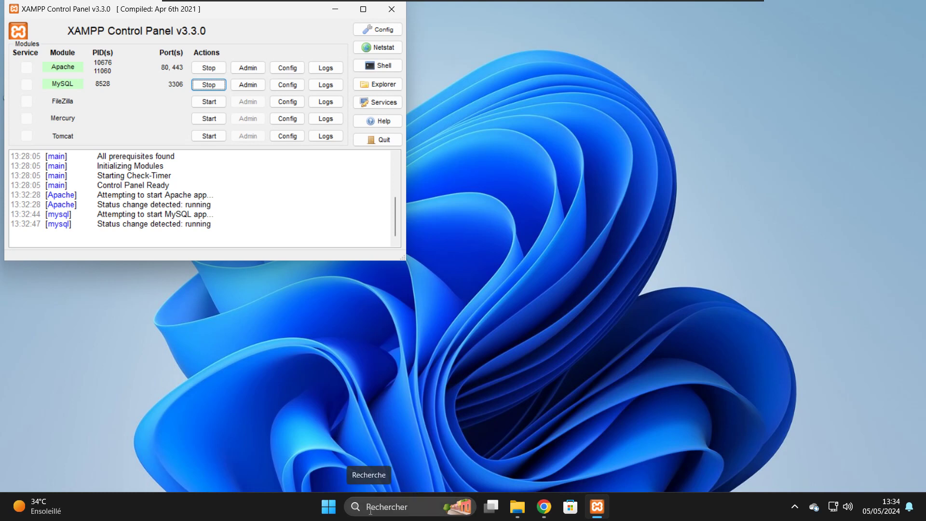
click(370, 510)
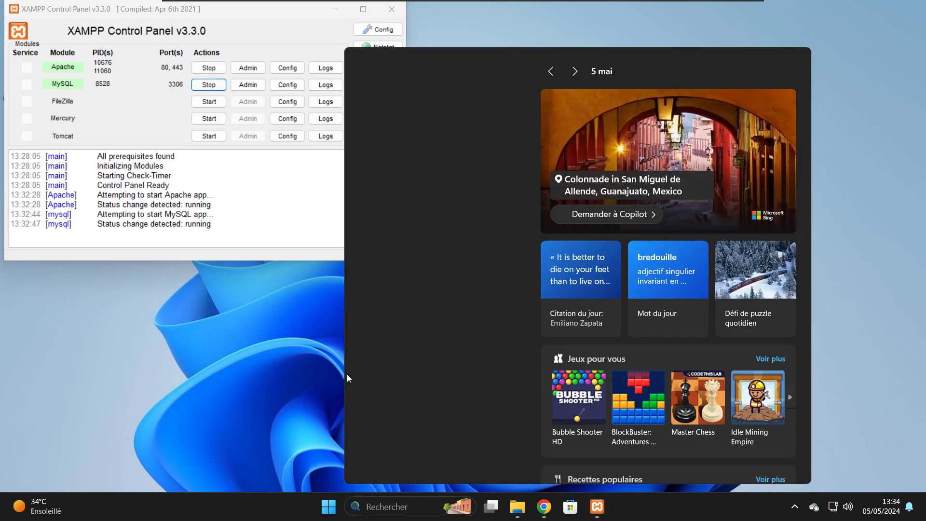
click(220, 383)
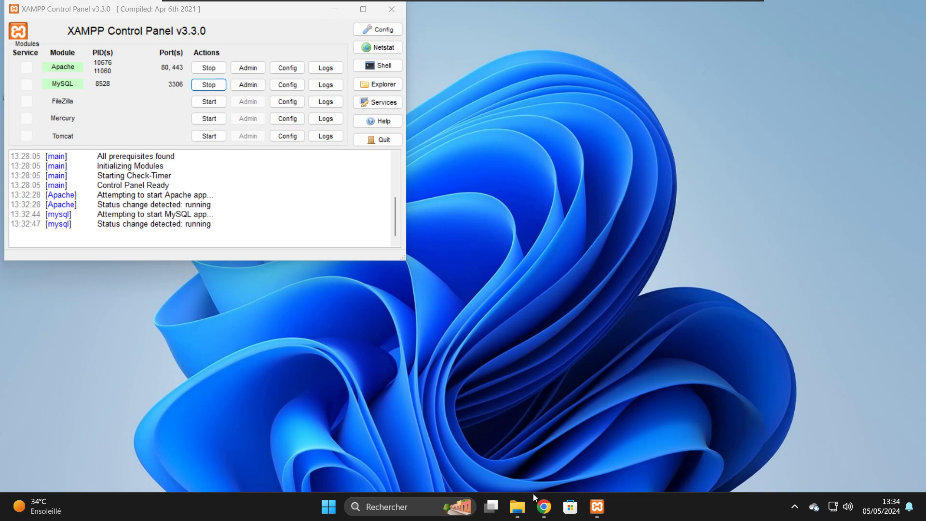
click(541, 516)
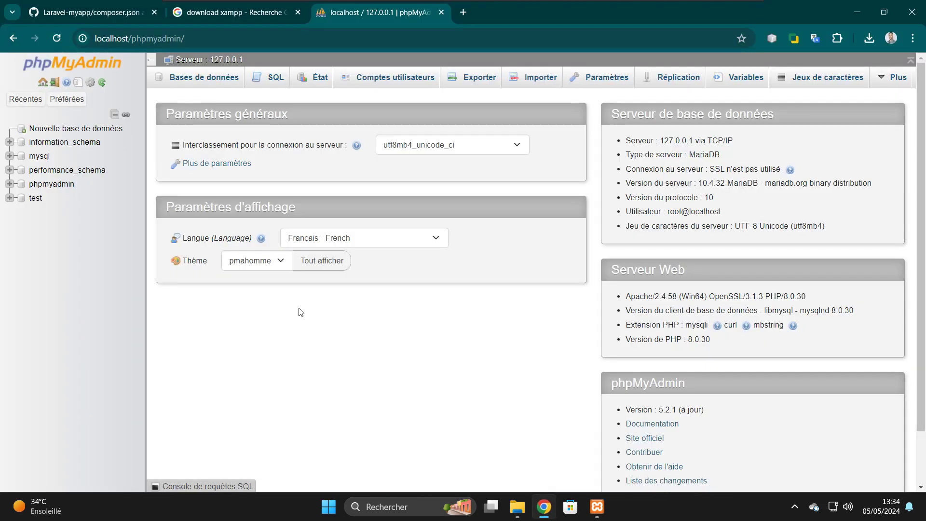
click(88, 7)
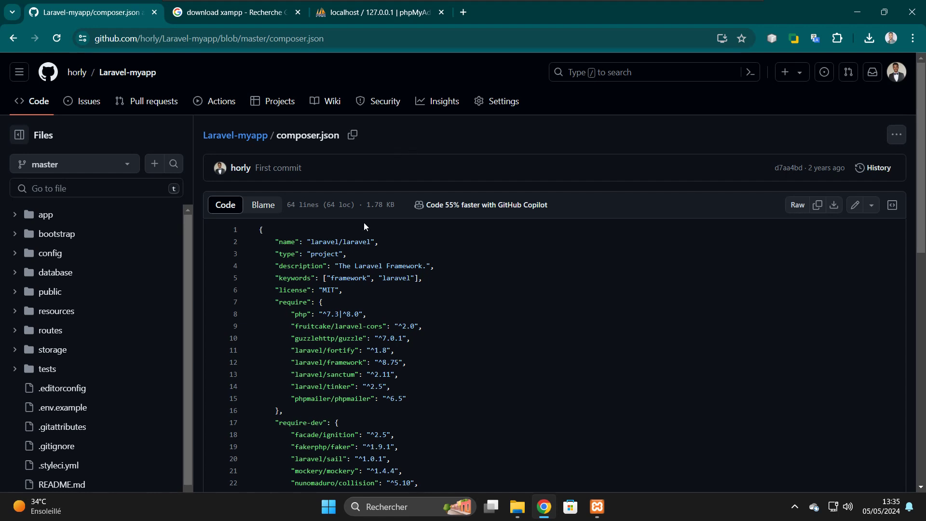
- Search Google for 'download composer'
click(227, 12)
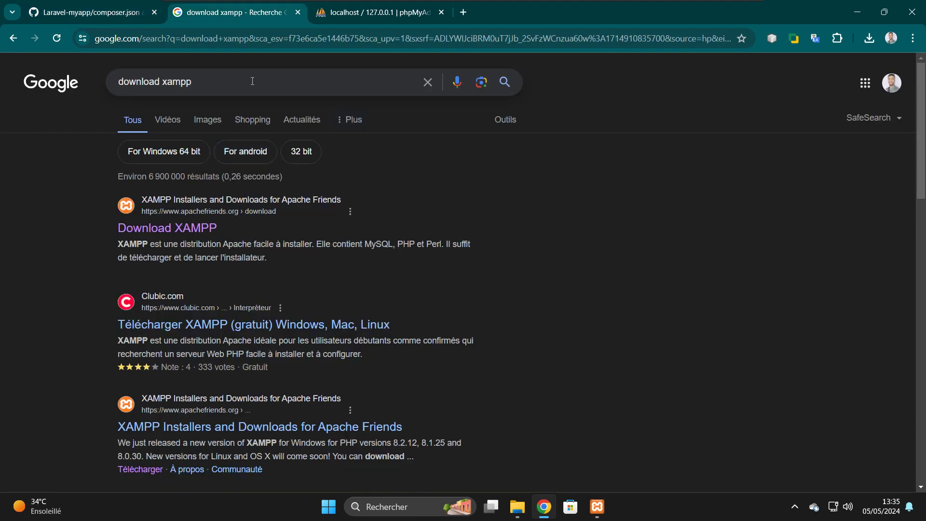
click(233, 85)
key(BackSpace)
key(BackSpace)
key(BackSpace)
key(BackSpace)
key(BackSpace)
key(BackSpace)
key(BackSpace)
key(BackSpace)
key(BackSpace)
key(BackSpace)
key(BackSpace)
key(BackSpace)
key(BackSpace)
key(BackSpace)
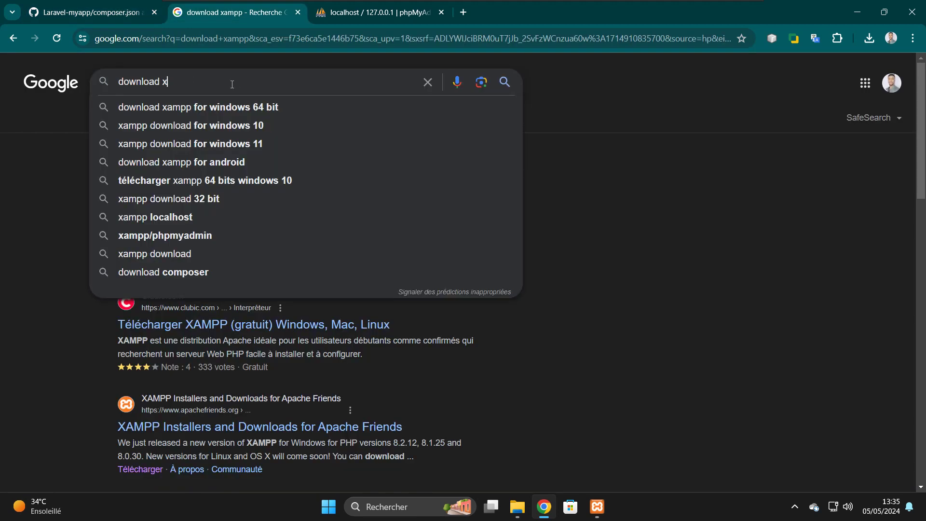
text(compos)
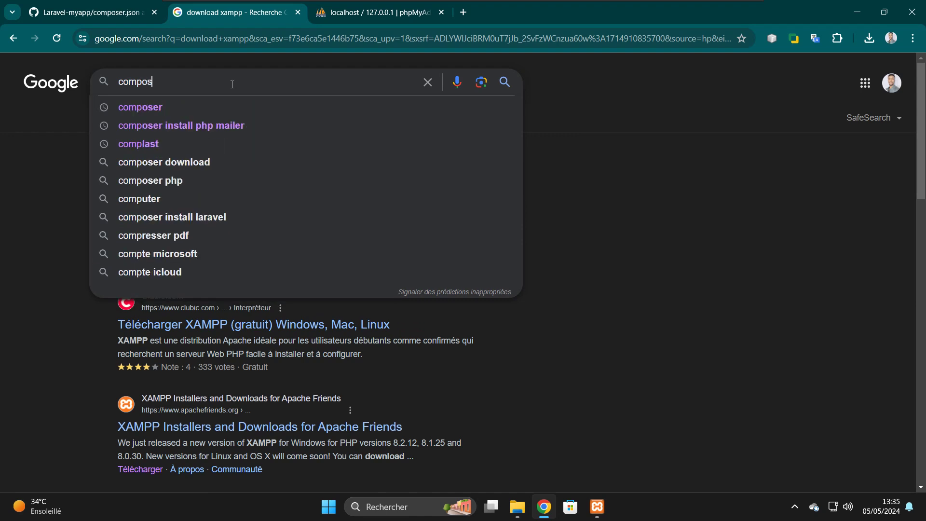
key(BackSpace)
key(BackSpace)
key(BackSpace)
key(BackSpace)
key(BackSpace)
key(BackSpace)
text(doxn)
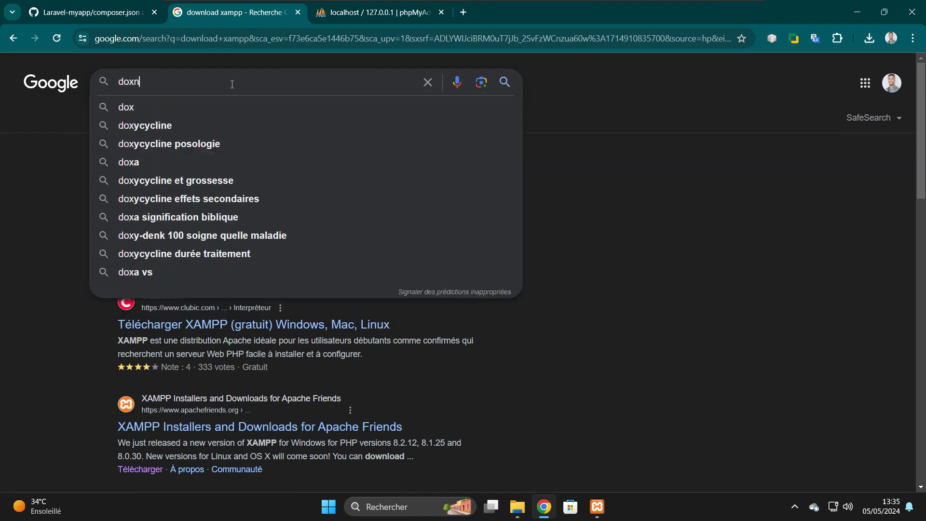
key(BackSpace)
key(BackSpace)
text(wn)
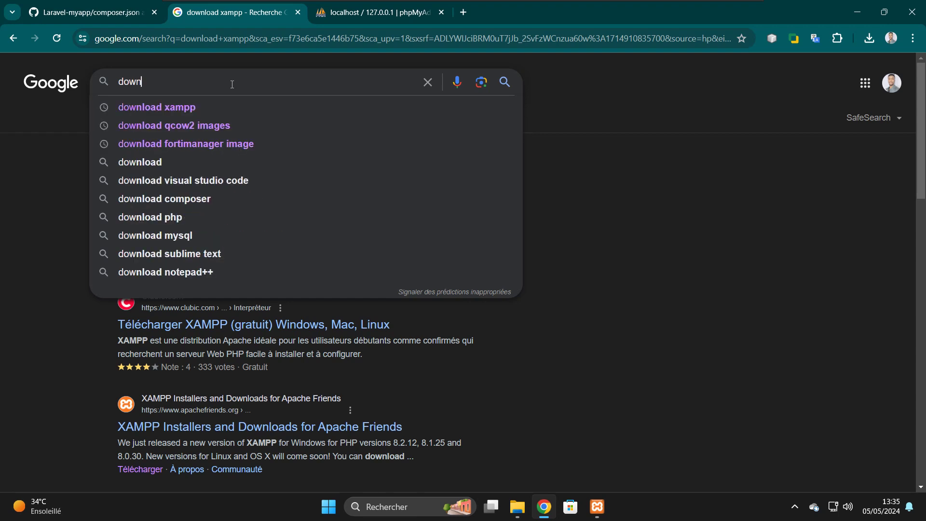
text(load composer)
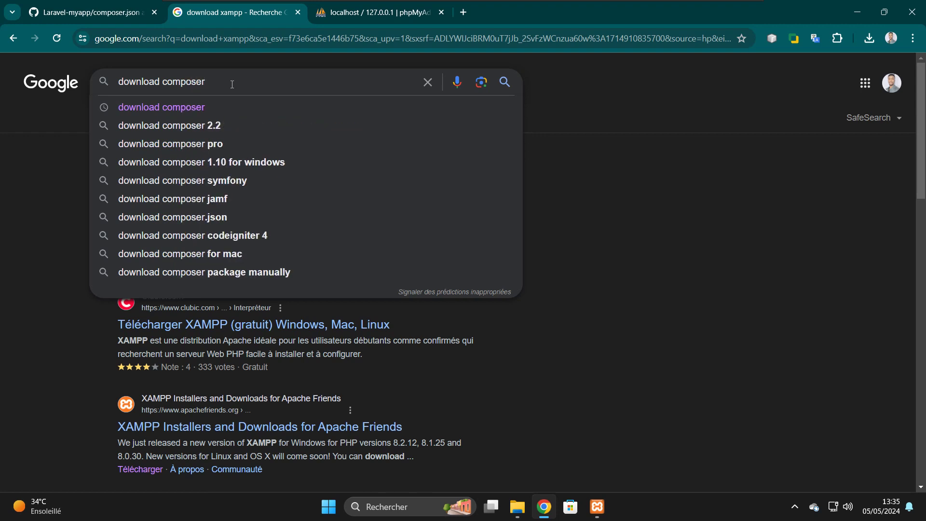
key(Return)
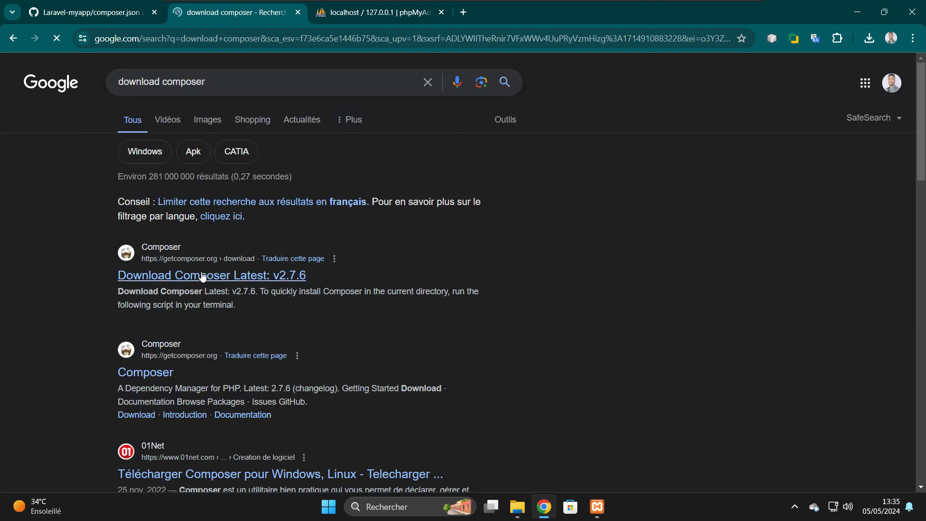
- Download Composer-Setup.exe from getcomposer.org/download and launch it from the downloads list
right_click(202, 277)
click(246, 286)
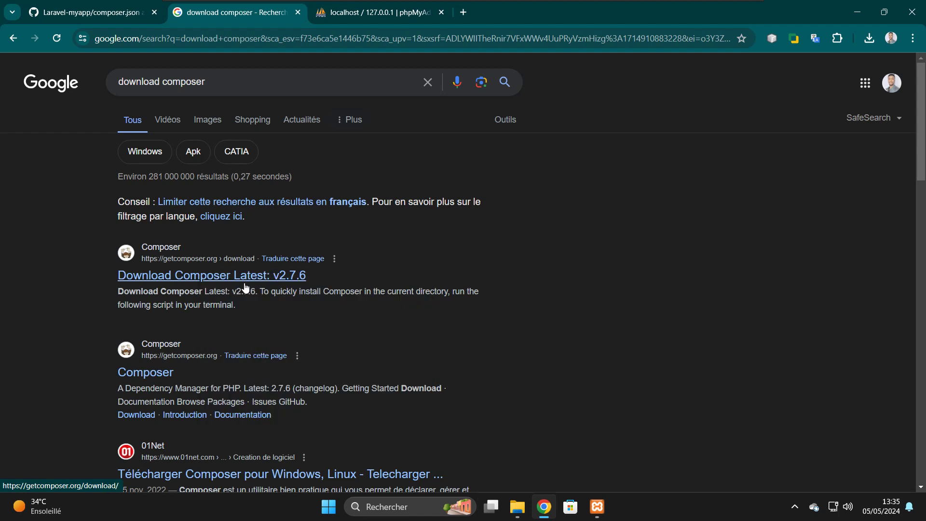
click(366, 10)
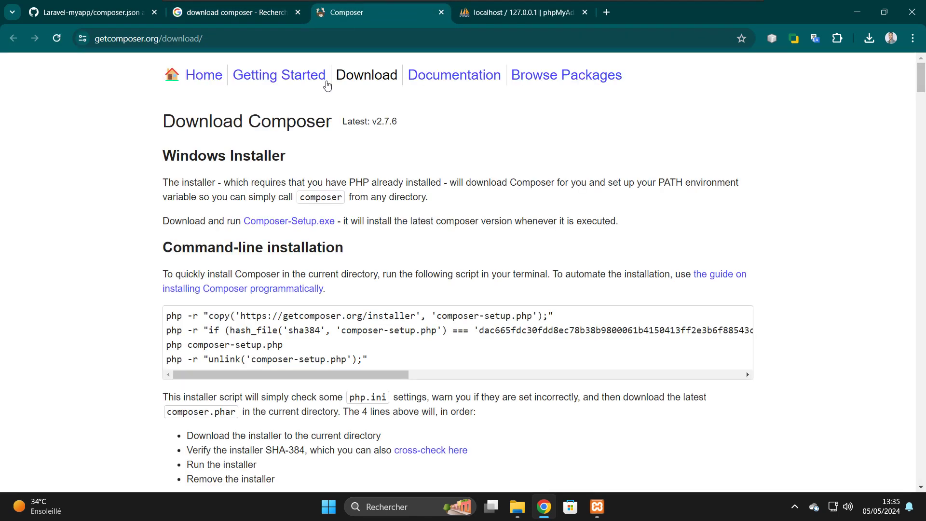
click(297, 225)
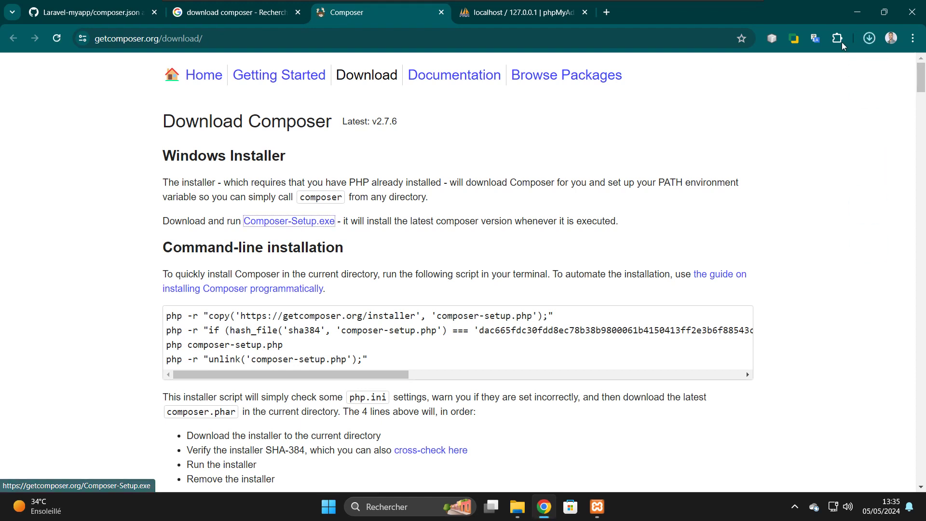
click(869, 38)
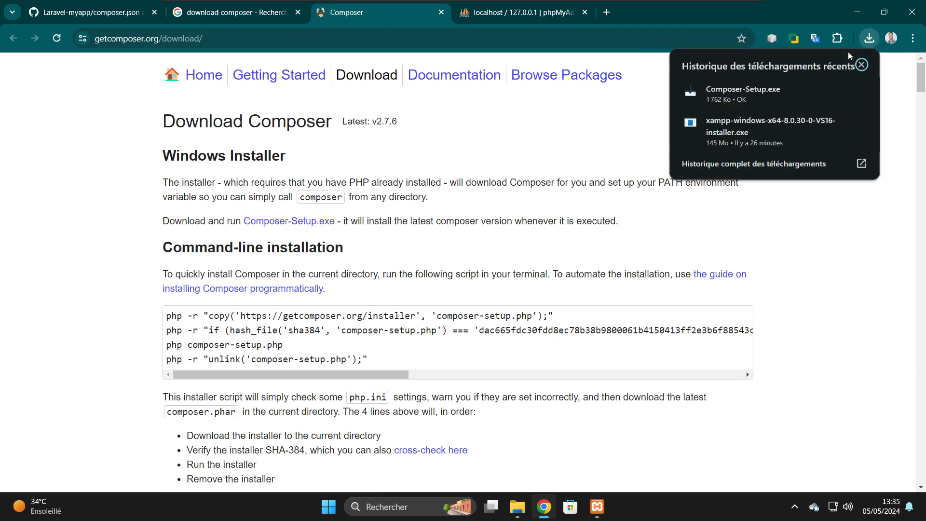
click(743, 100)
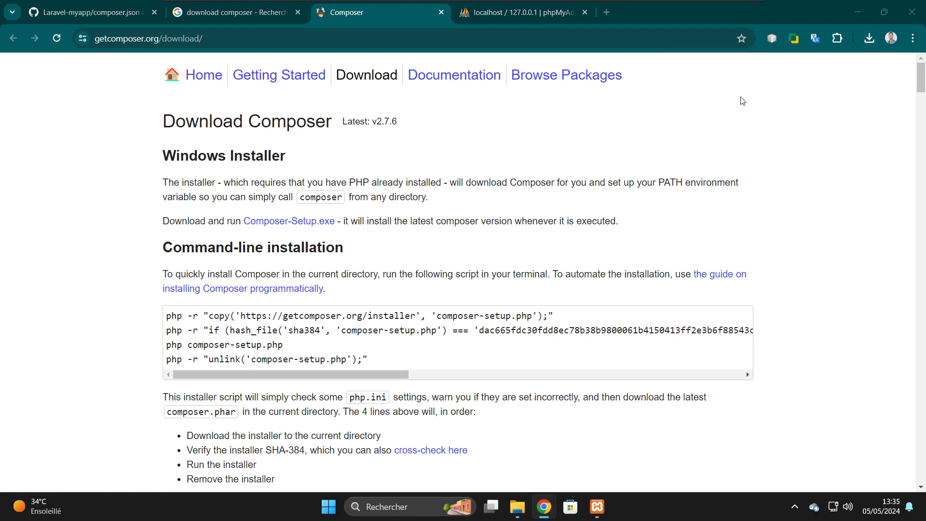
click(852, 13)
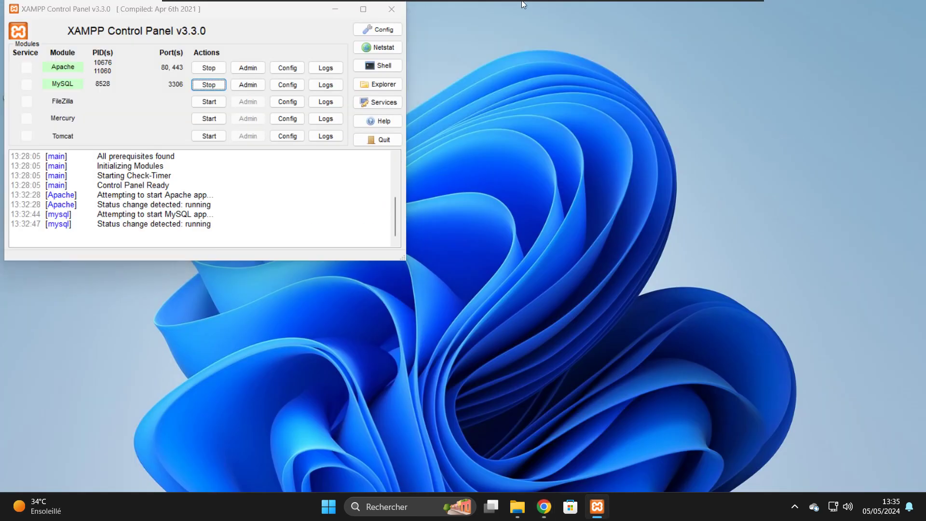
- Install Composer for all users with administrator approval, leaving Developer mode unchecked
click(411, 236)
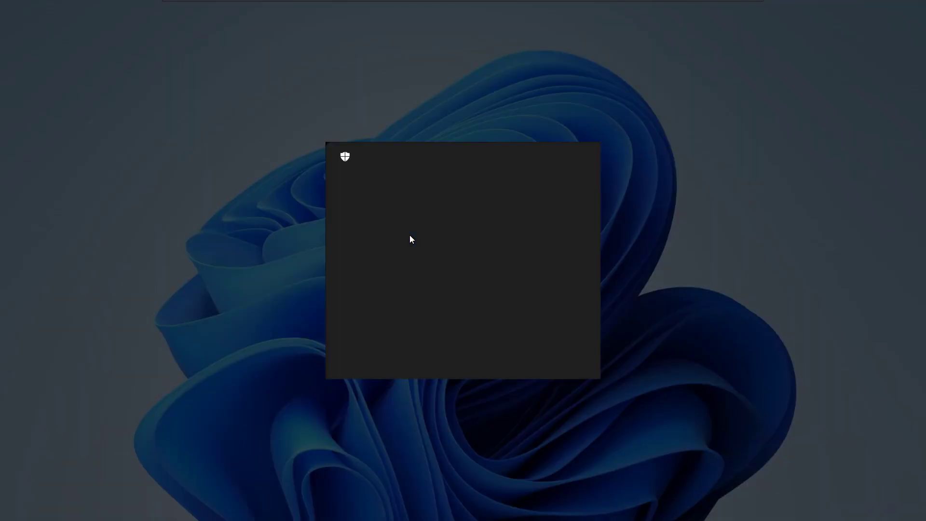
click(422, 354)
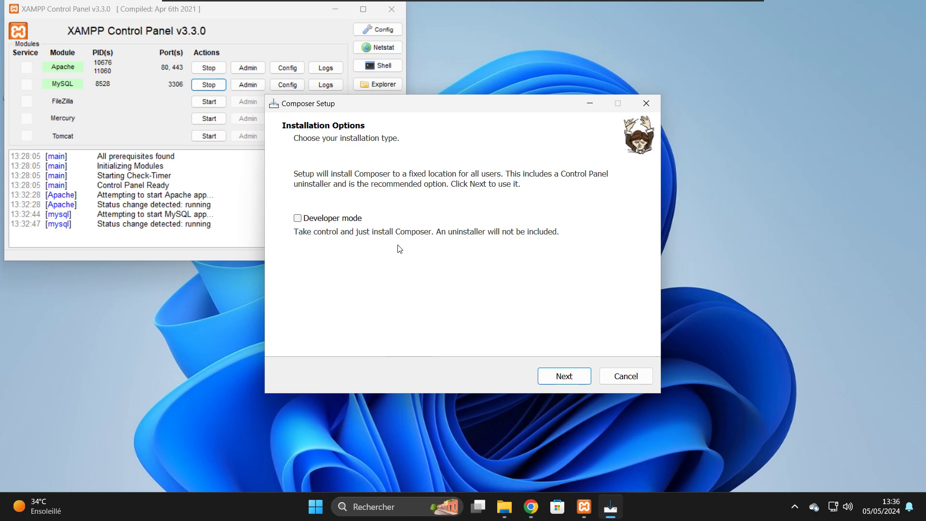
click(554, 384)
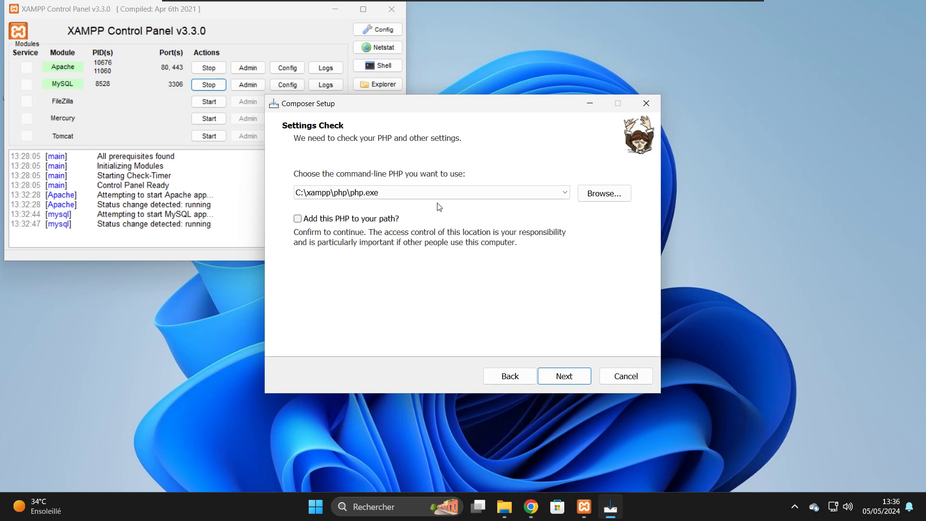
- Add C:\xampp\php to the path, skip the proxy, install Composer and finish setup
click(300, 220)
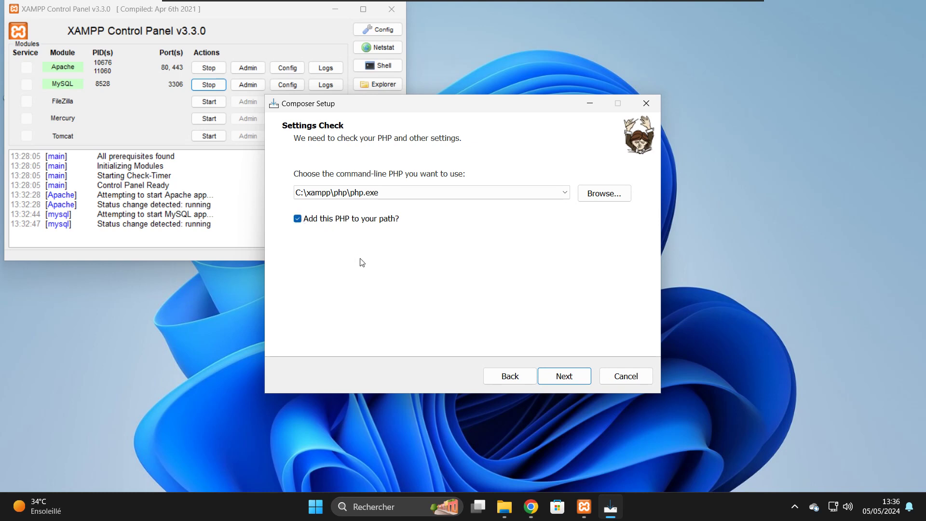
click(566, 382)
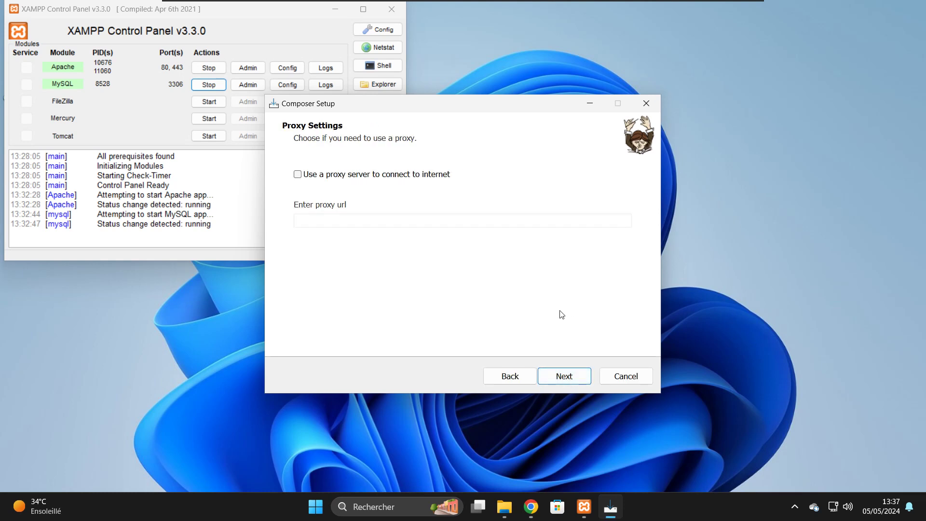
click(567, 378)
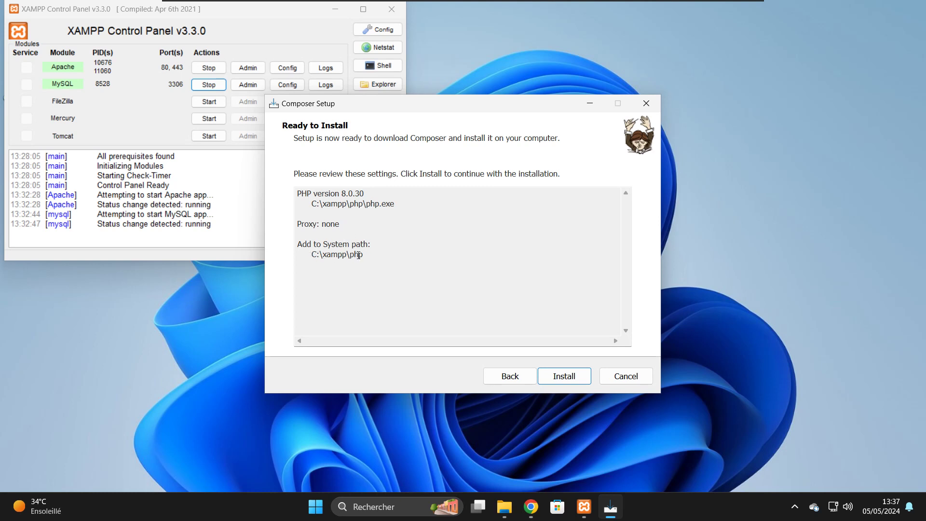
click(563, 377)
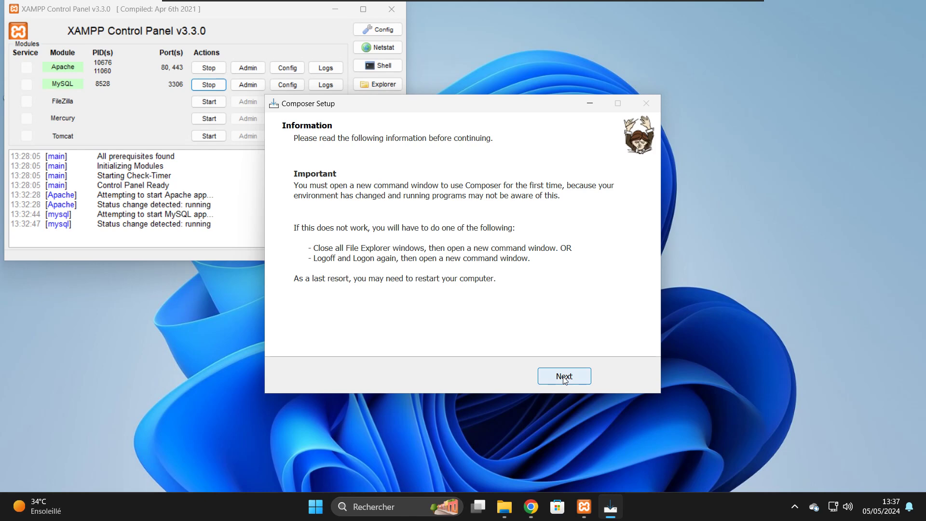
click(564, 379)
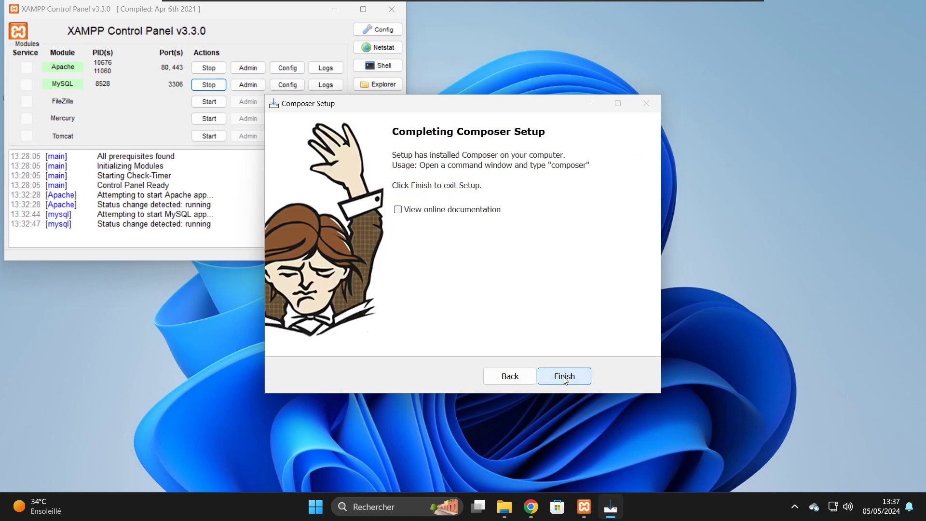
click(564, 376)
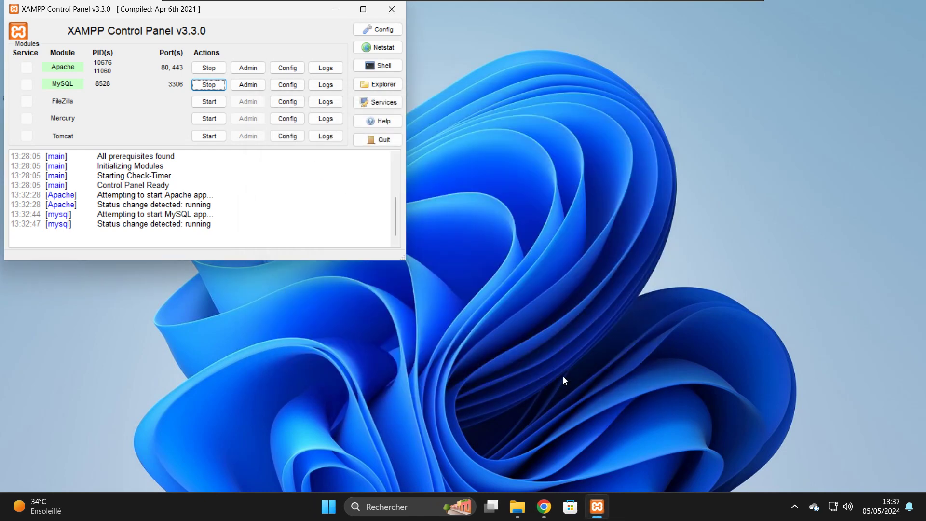
- Run composer --version in Command Prompt, confirming Composer 2.7.6 on PHP 8.0.30
click(379, 506)
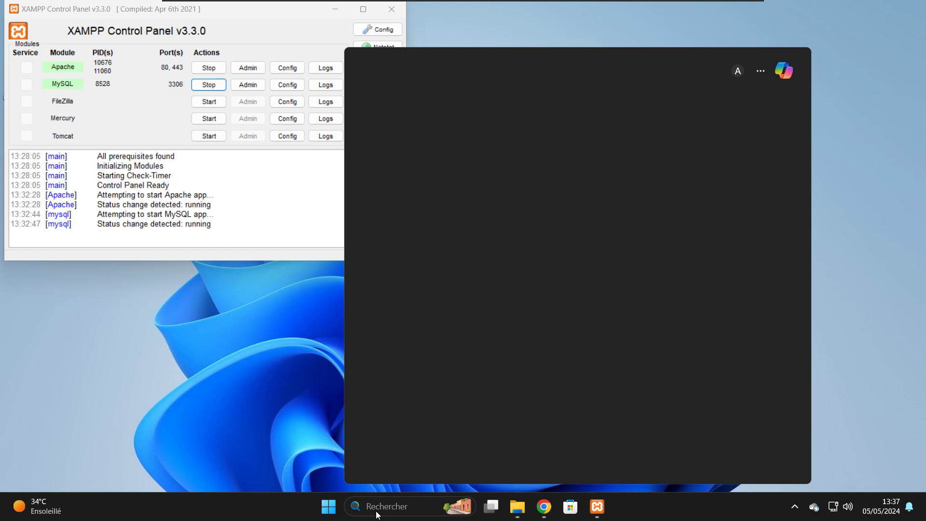
text(c)
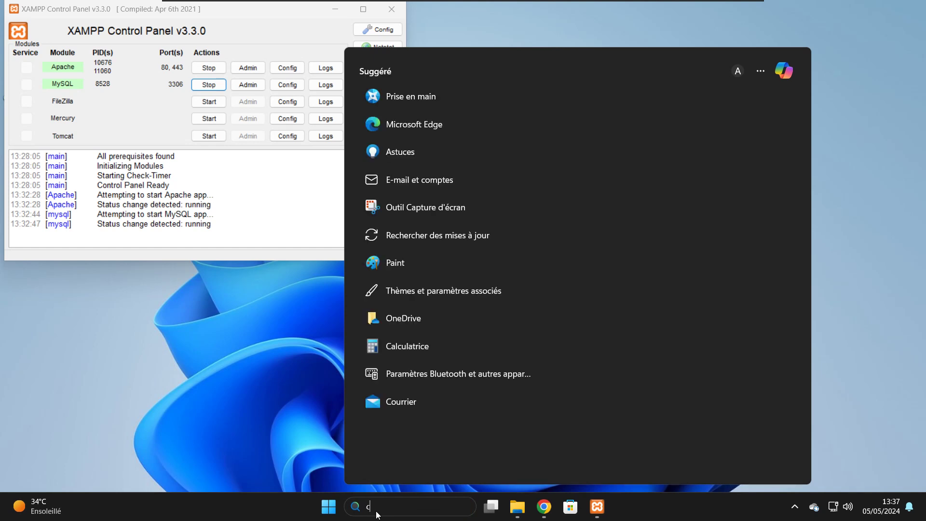
text(md)
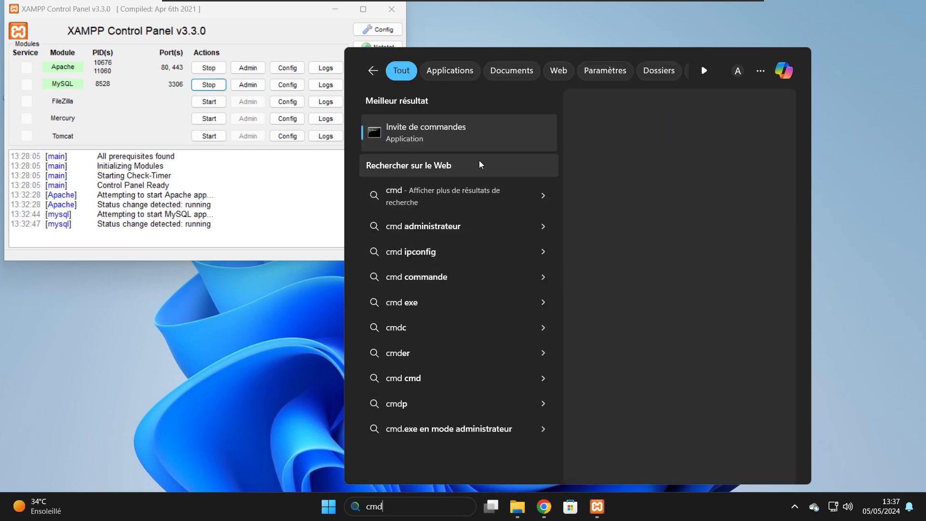
click(429, 136)
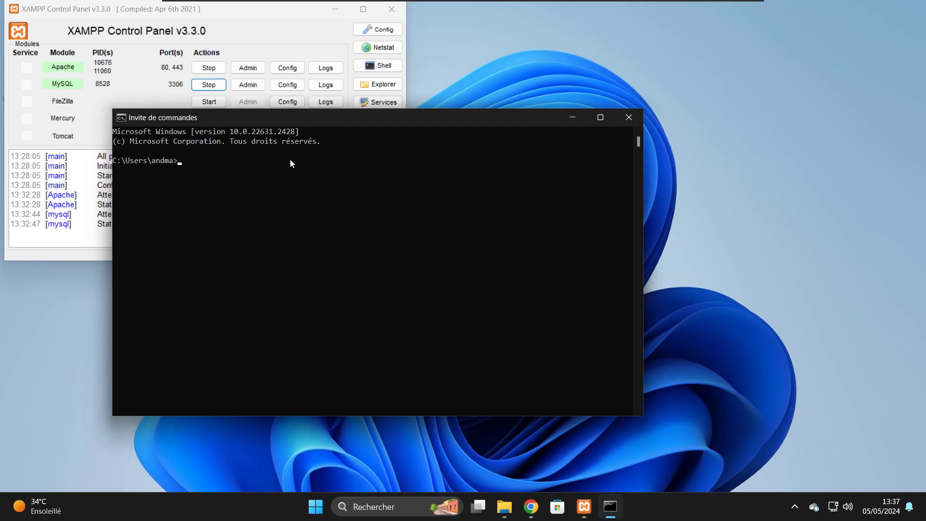
click(250, 165)
text(composer --version)
key(Return)
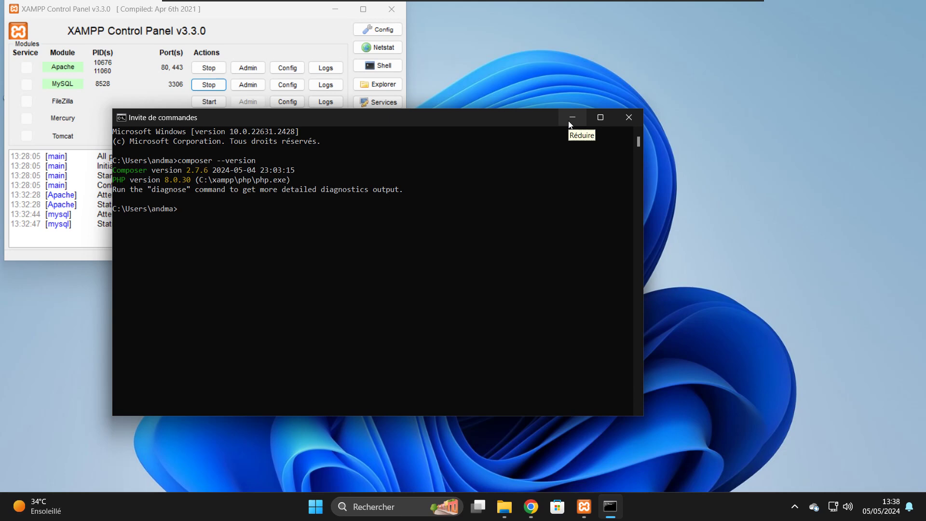
- Close the Composer download tab in Chrome
click(535, 514)
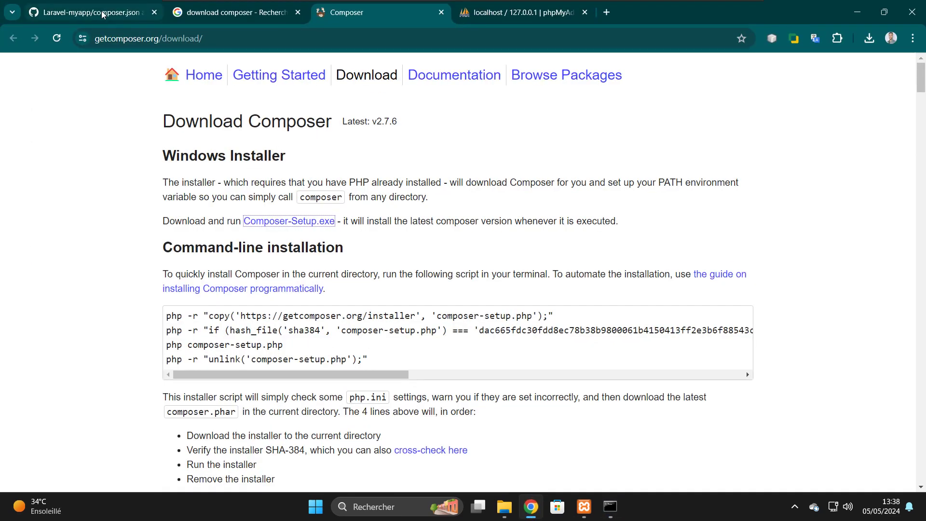
click(102, 13)
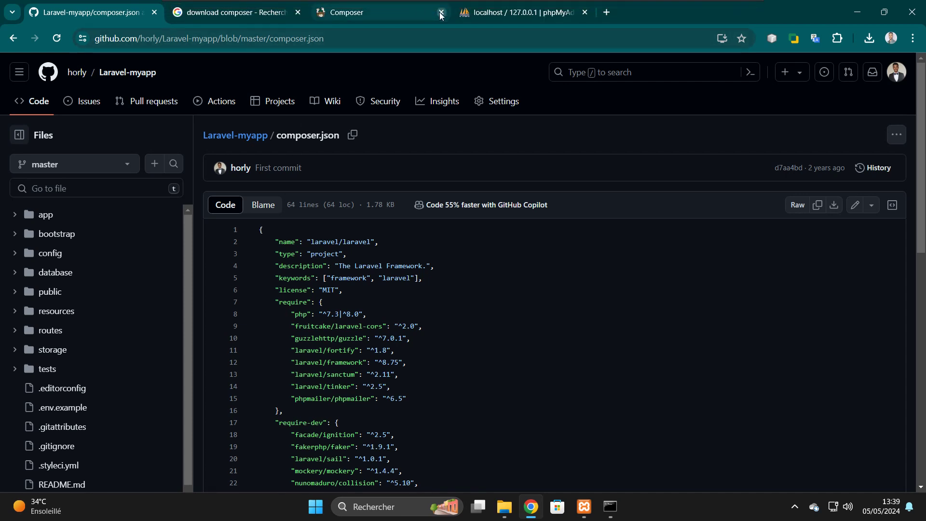
click(441, 13)
- Change the Google search query to 'download git' and run it
click(237, 12)
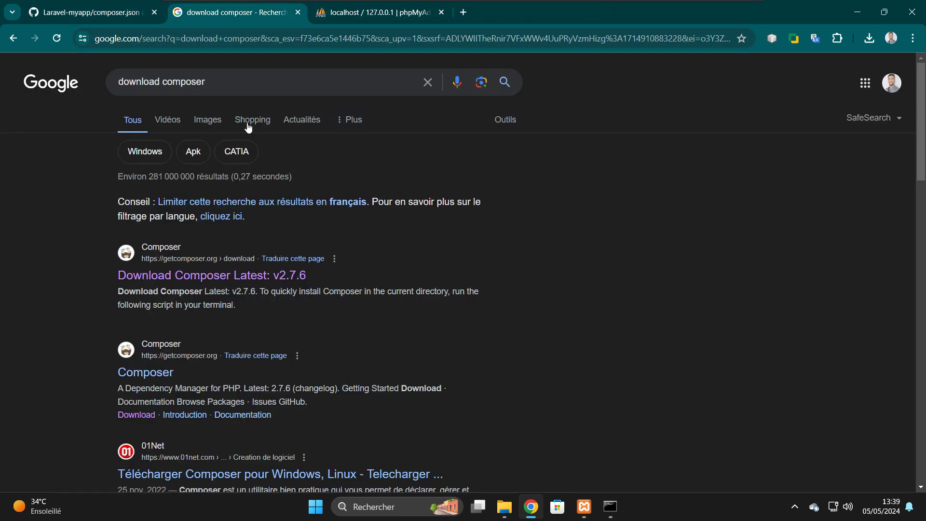
click(226, 86)
key(BackSpace)
key(BackSpace)
key(BackSpace)
key(BackSpace)
key(BackSpace)
key(BackSpace)
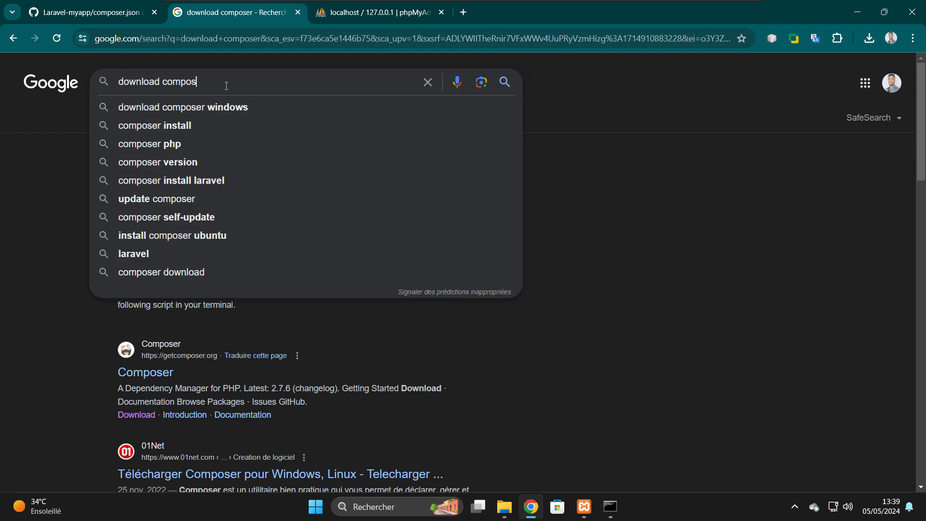
key(BackSpace)
key(BackSpace)
text(git)
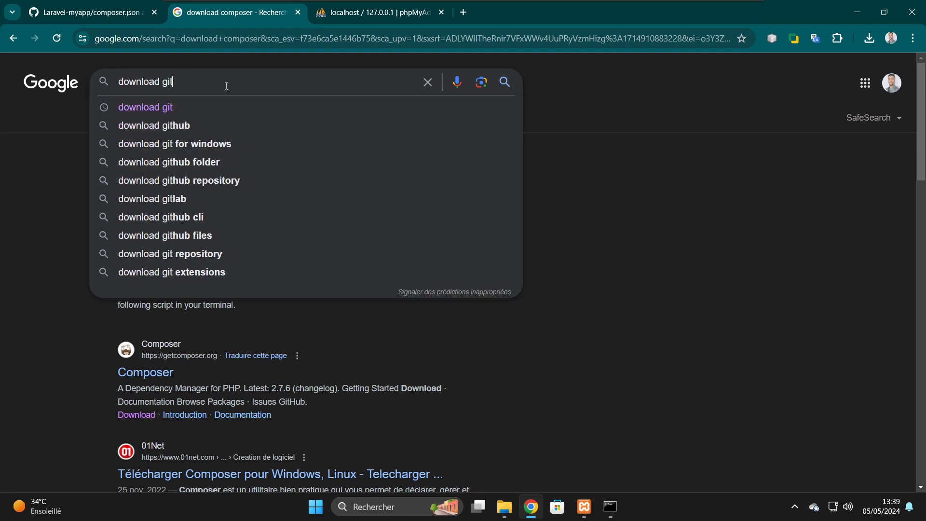
key(Return)
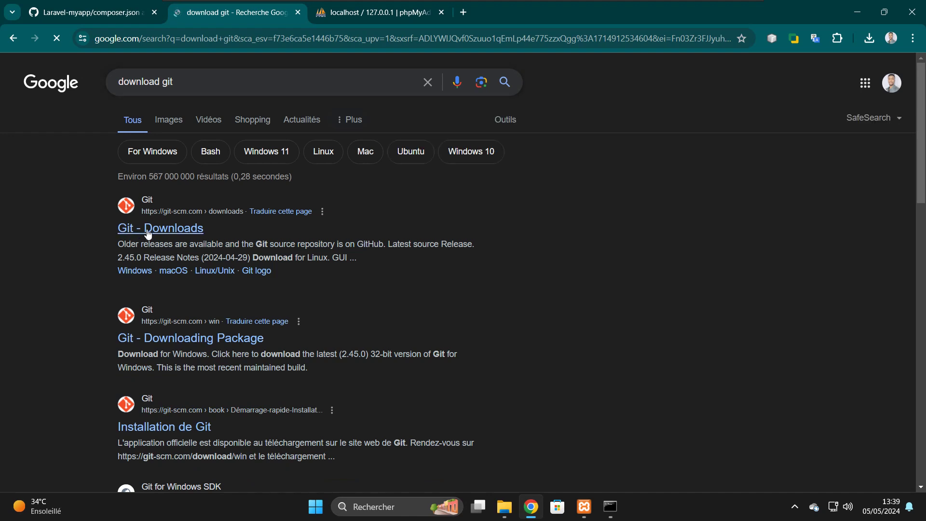
- Open git-scm.com's Download for Windows page in a new tab
right_click(153, 230)
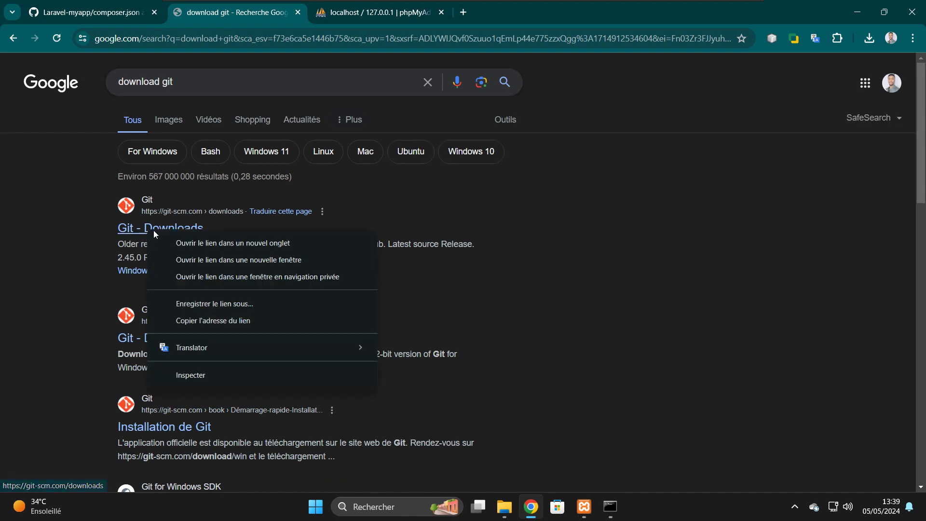
click(199, 243)
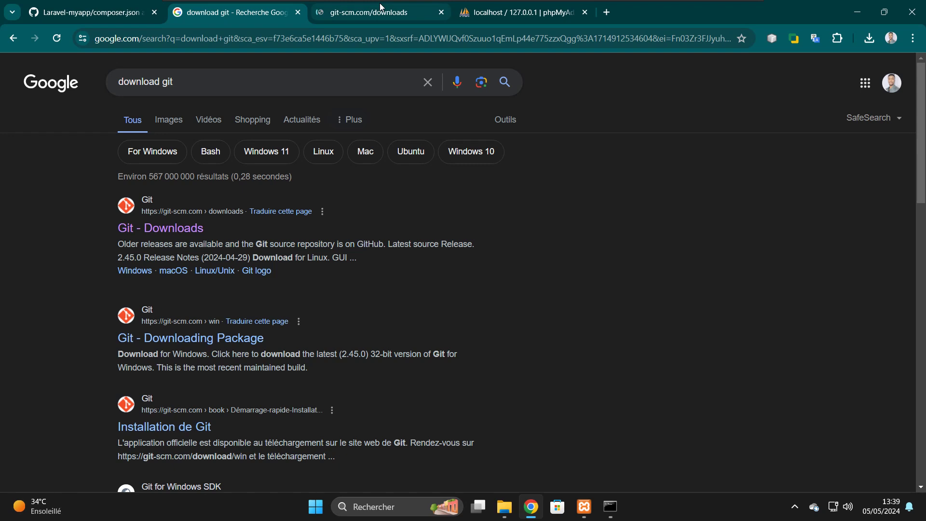
click(380, 12)
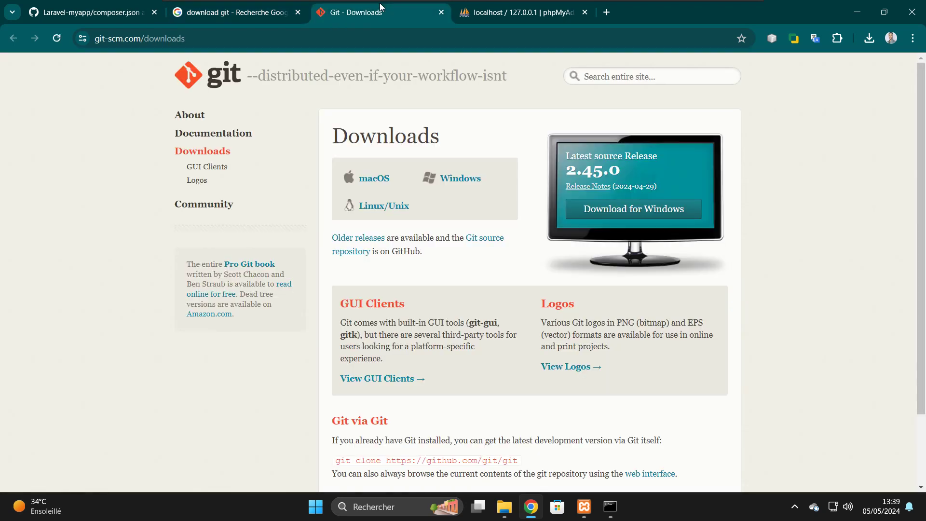
click(452, 180)
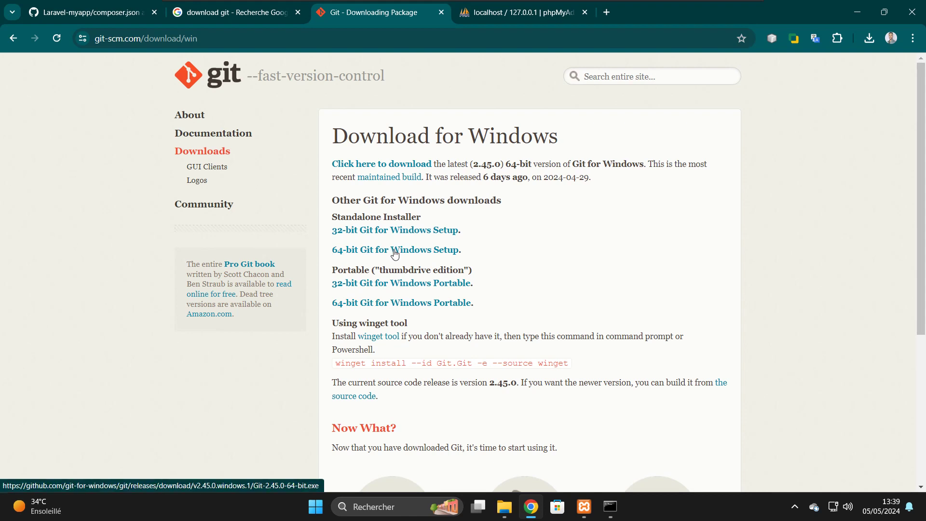
- Download the 64-bit Git 2.45.0 installer, keeping it despite the unverified-file warning
click(395, 254)
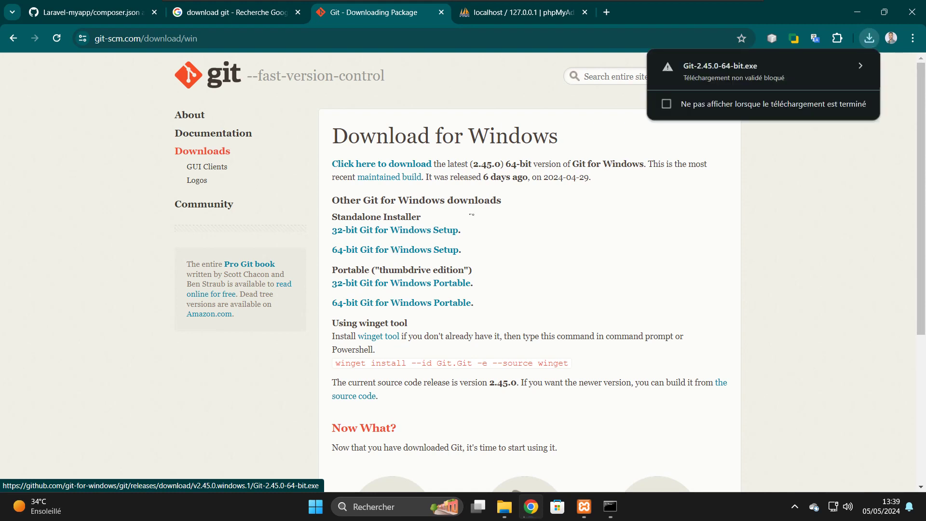
click(770, 82)
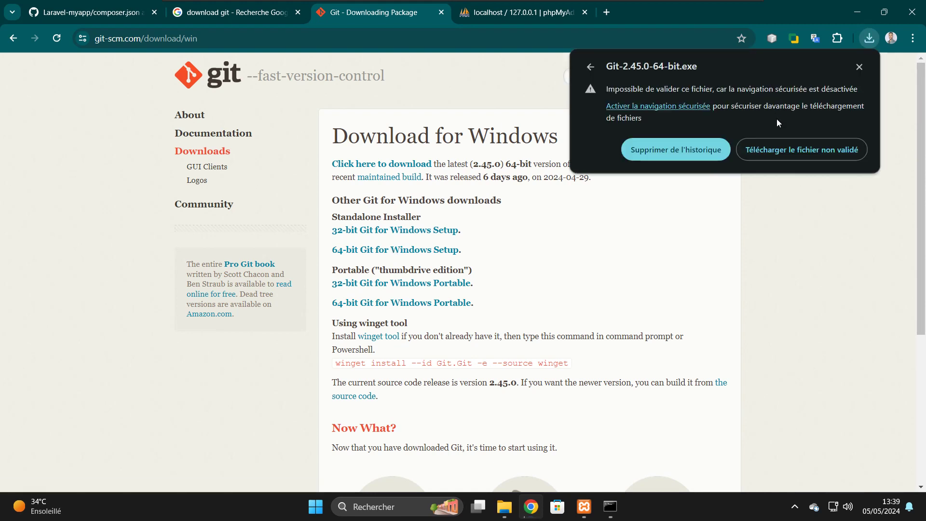
click(779, 150)
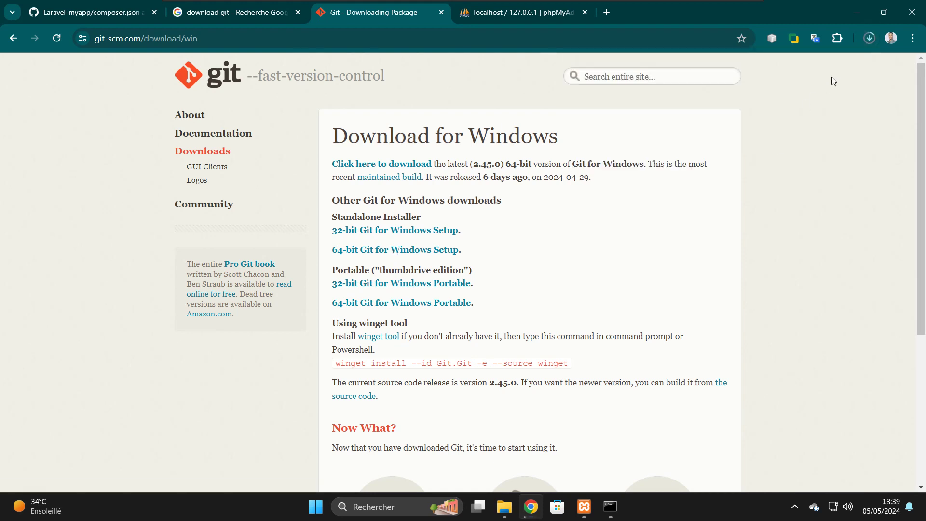
click(868, 44)
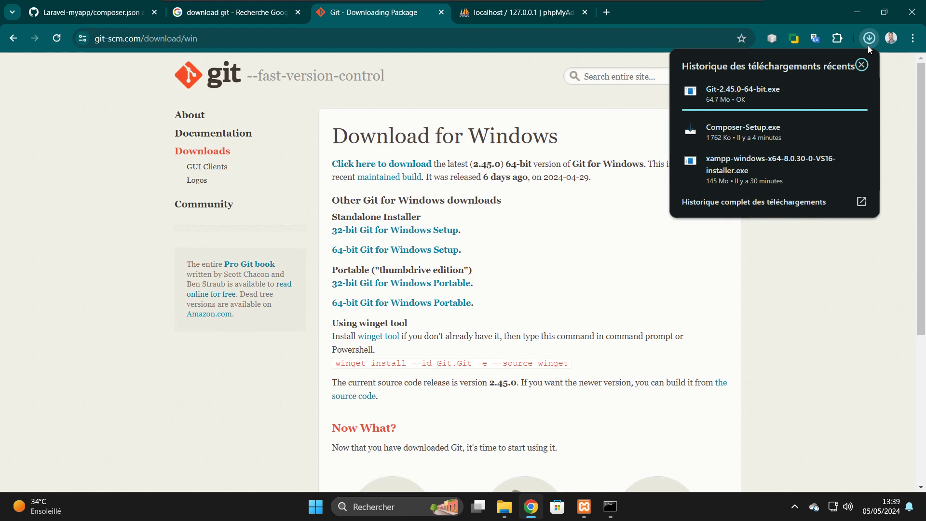
- Launch Git-2.45.0-64-bit.exe from the downloads list and approve the UAC prompt
mouse_move(753, 92)
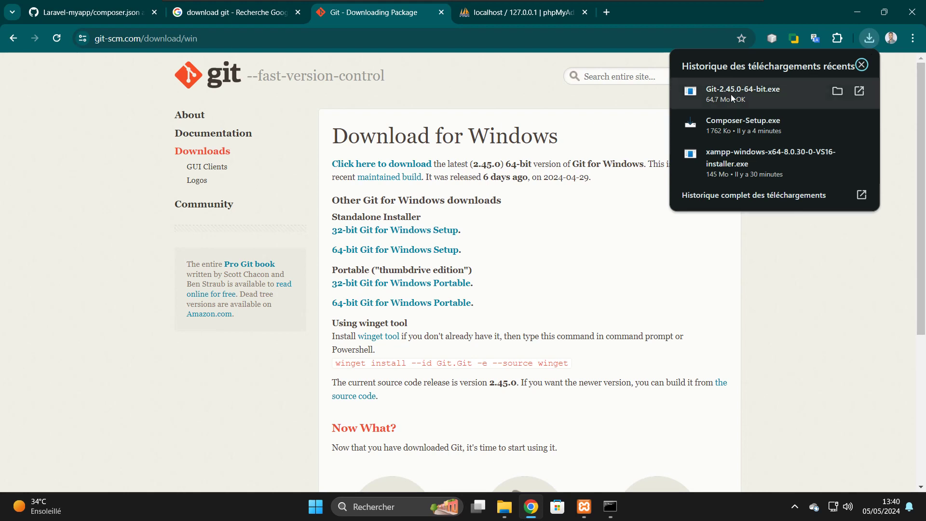
click(732, 96)
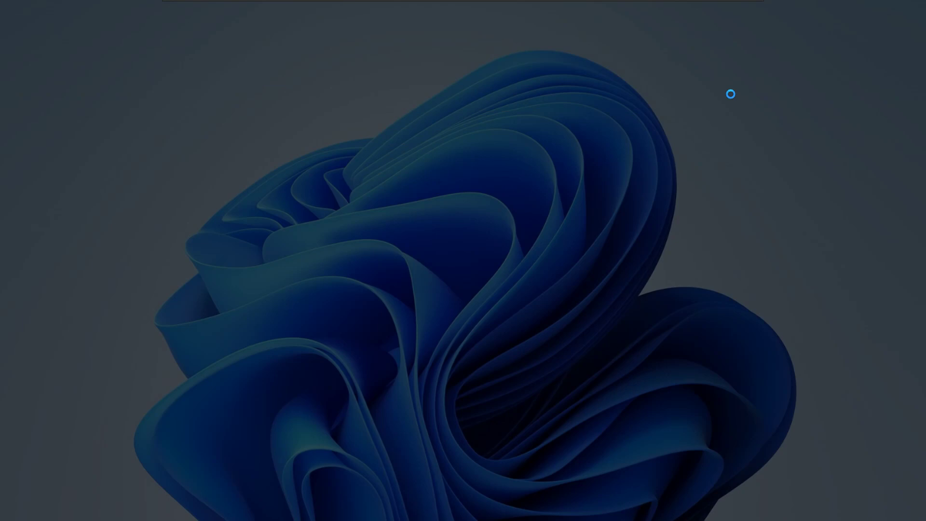
click(396, 353)
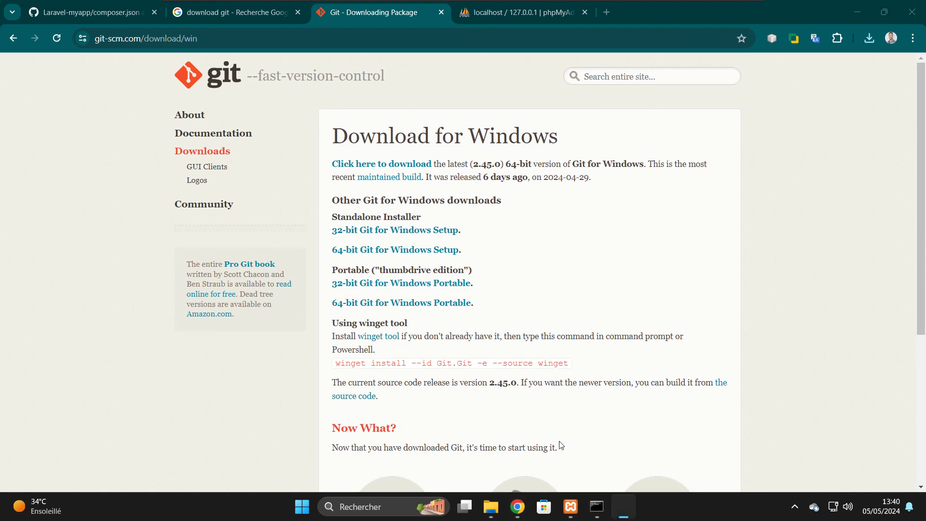
- Close the Command Prompt window
click(623, 507)
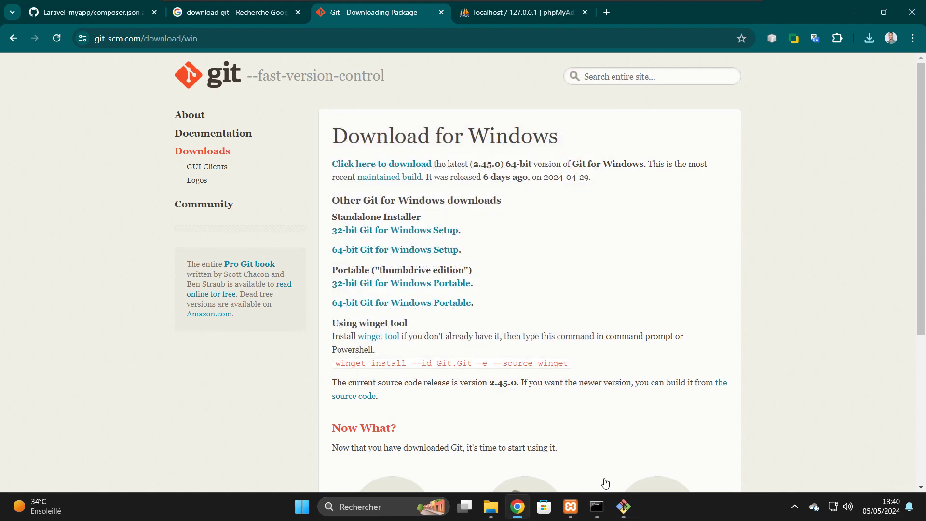
click(593, 510)
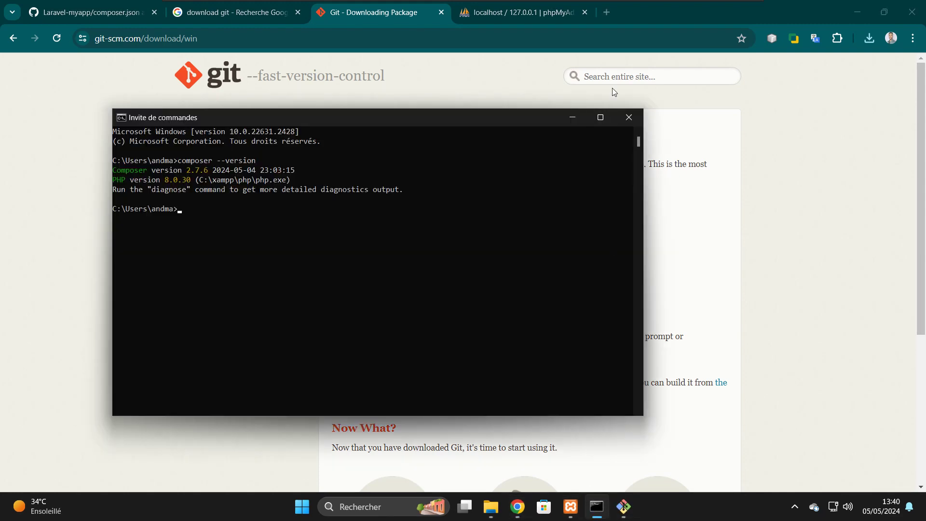
click(630, 117)
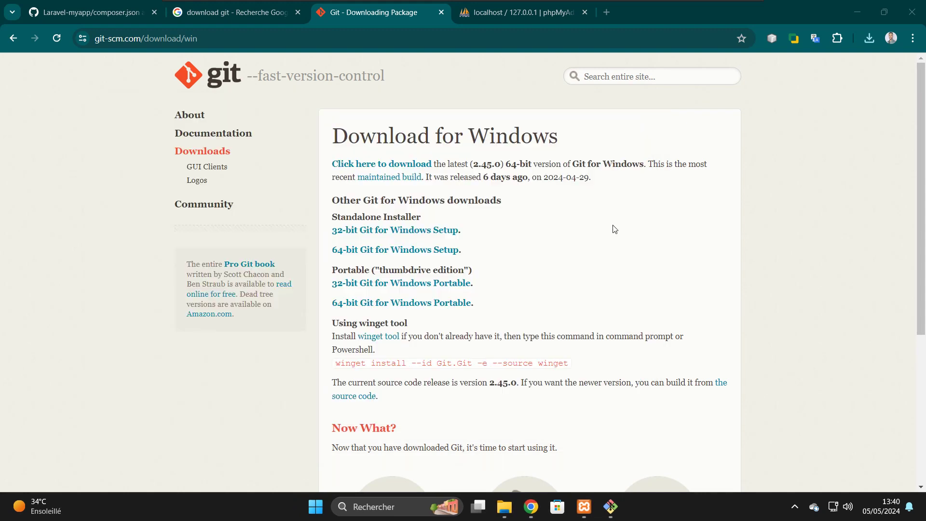
- Accept the Git license and default folder, adding a desktop shortcut and daily update checks
click(610, 508)
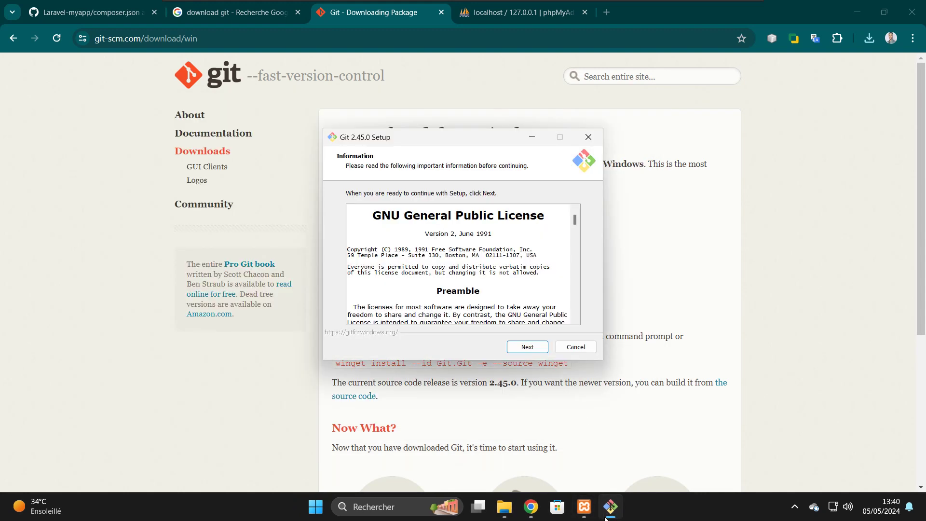
click(528, 348)
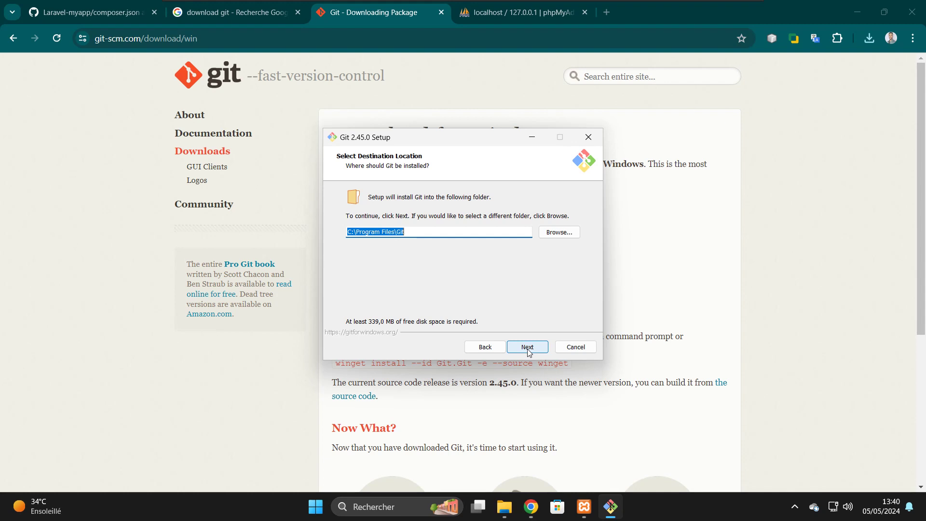
click(527, 348)
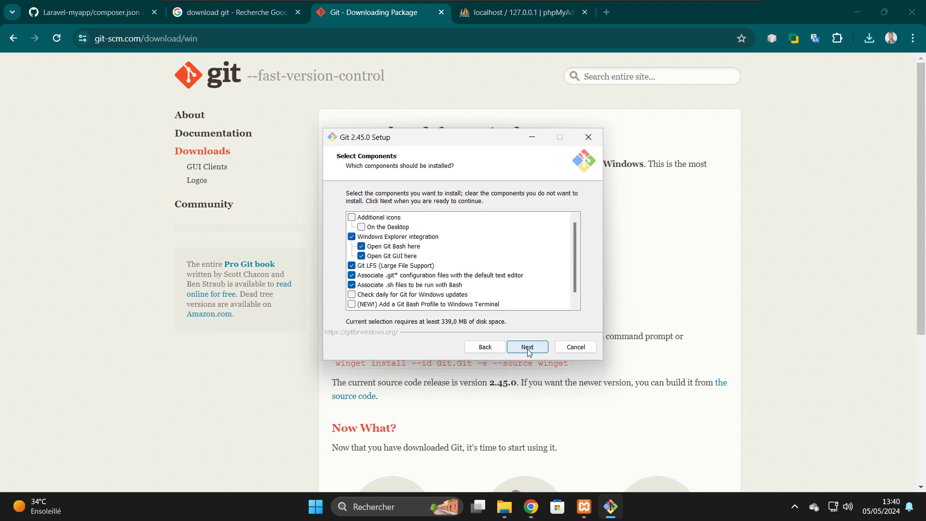
click(365, 228)
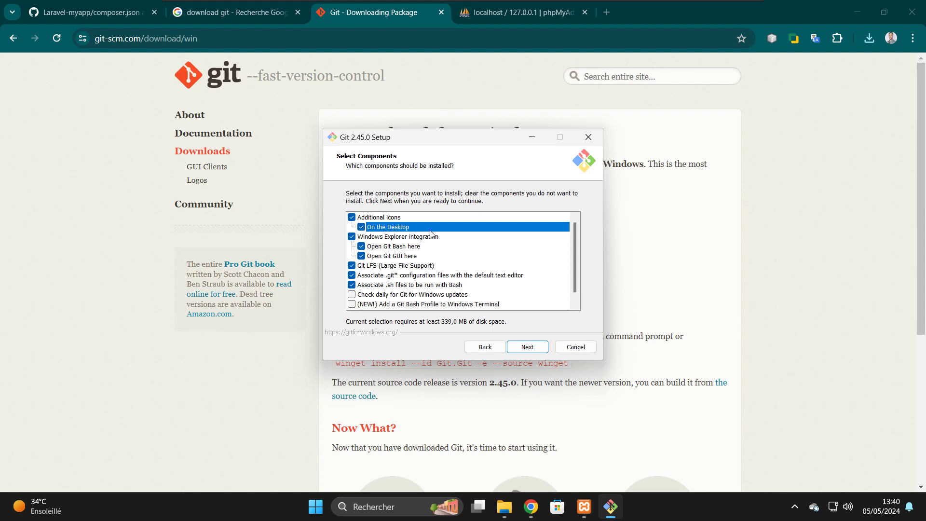
click(351, 297)
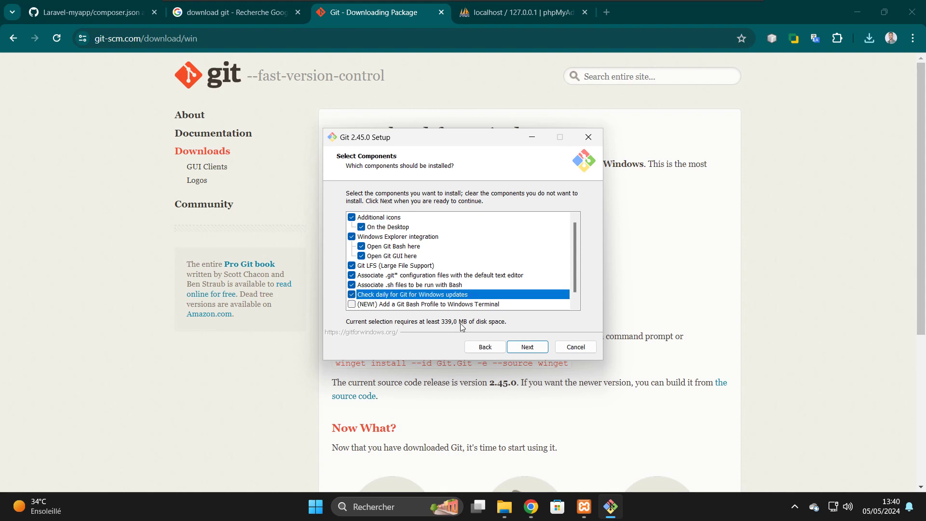
- Keep the default Start Menu folder, editor, branch name, PATH, SSH and OpenSSL settings
scroll(569, 286, down, 1)
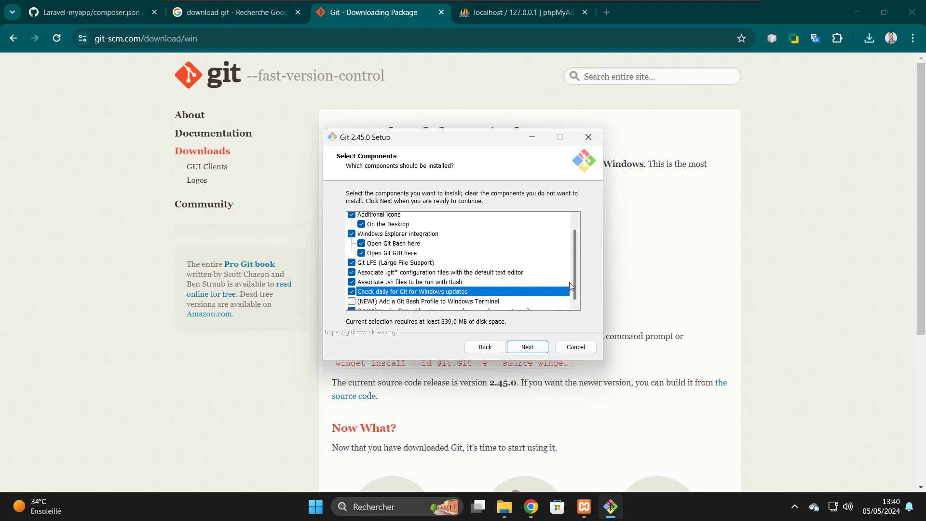
click(529, 347)
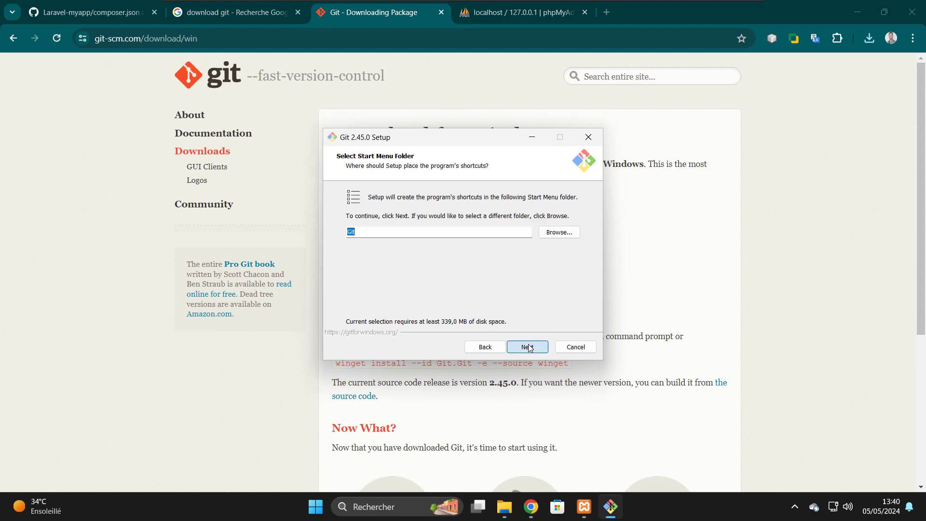
click(529, 347)
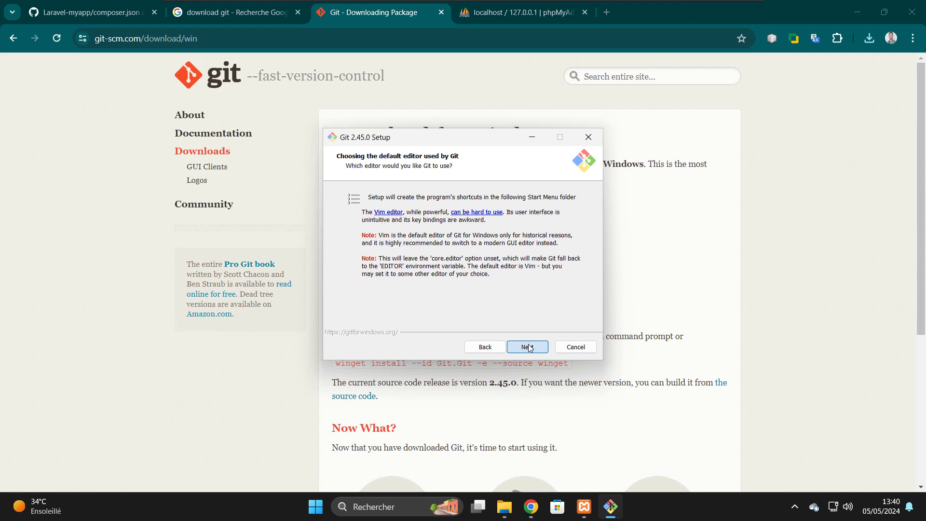
click(530, 347)
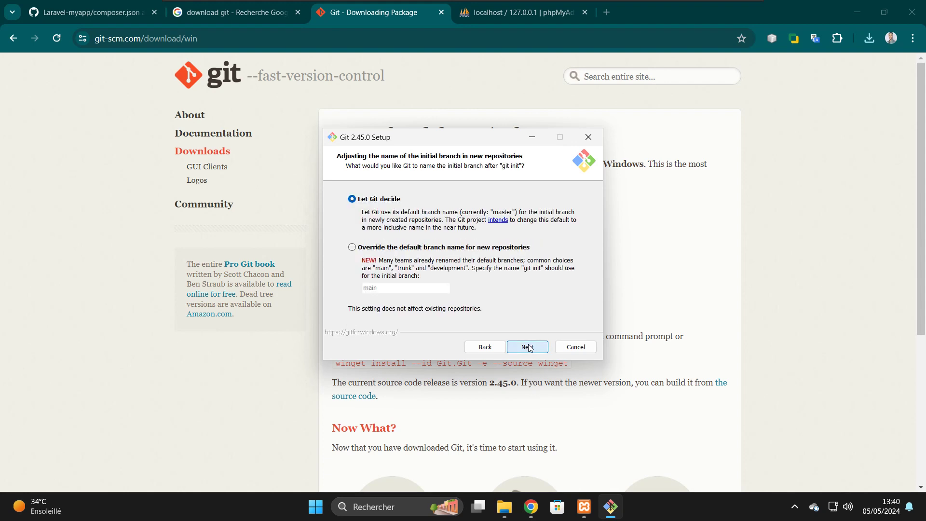
click(529, 347)
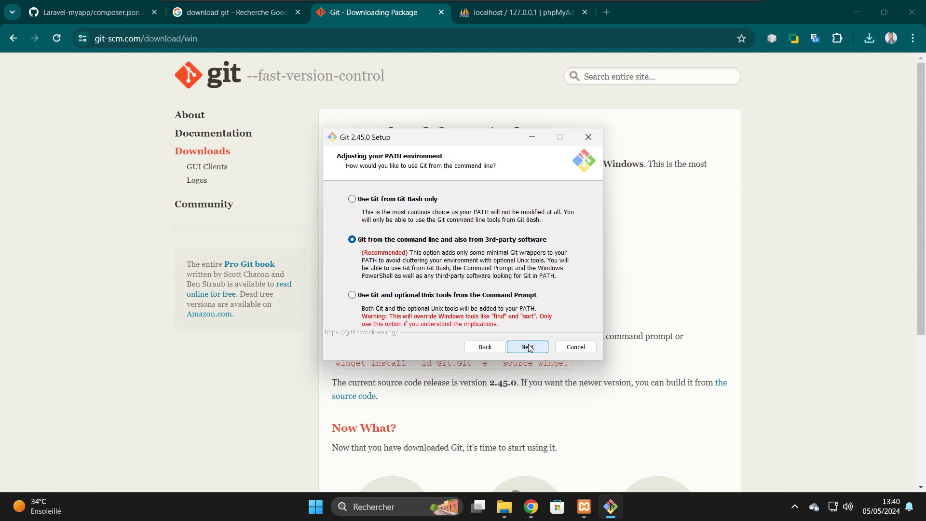
click(529, 347)
click(530, 347)
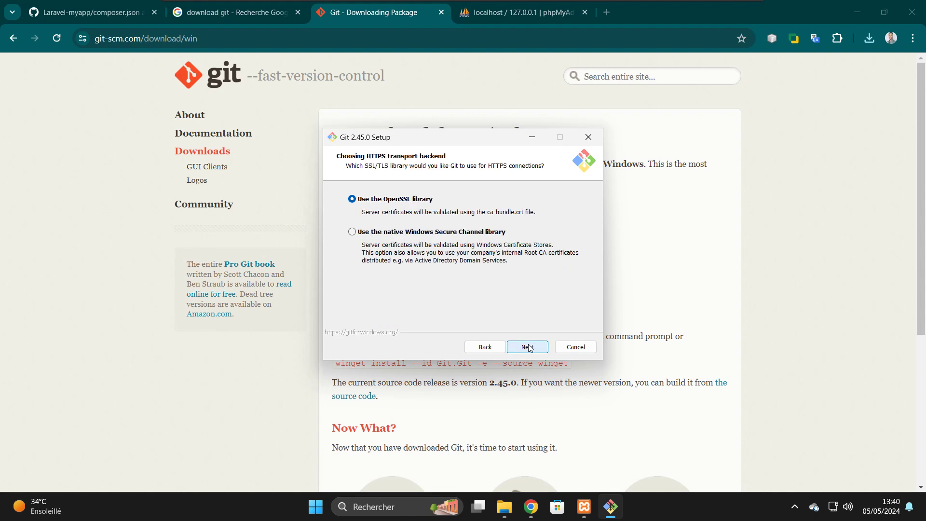
click(530, 346)
- Keep default line endings, MinTTY, pull behaviour, Credential Manager and caching, then install
click(530, 347)
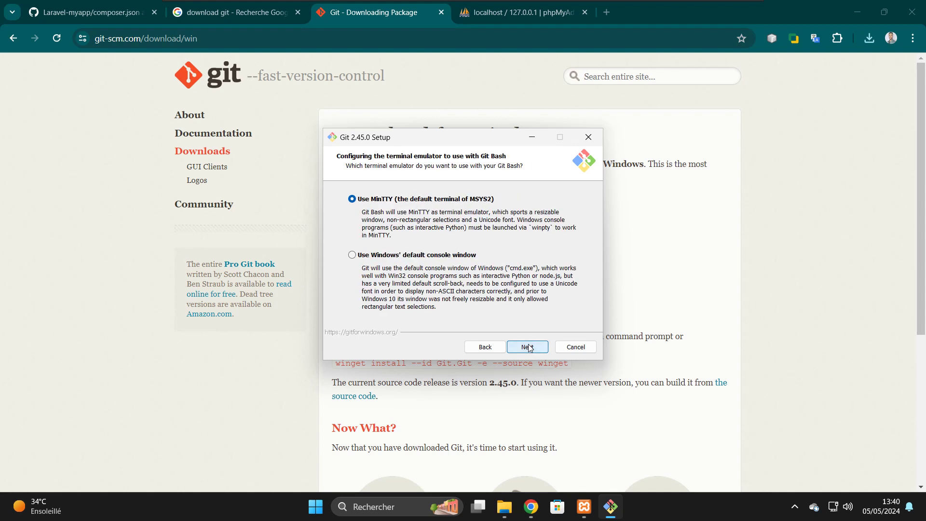
click(529, 347)
click(529, 347)
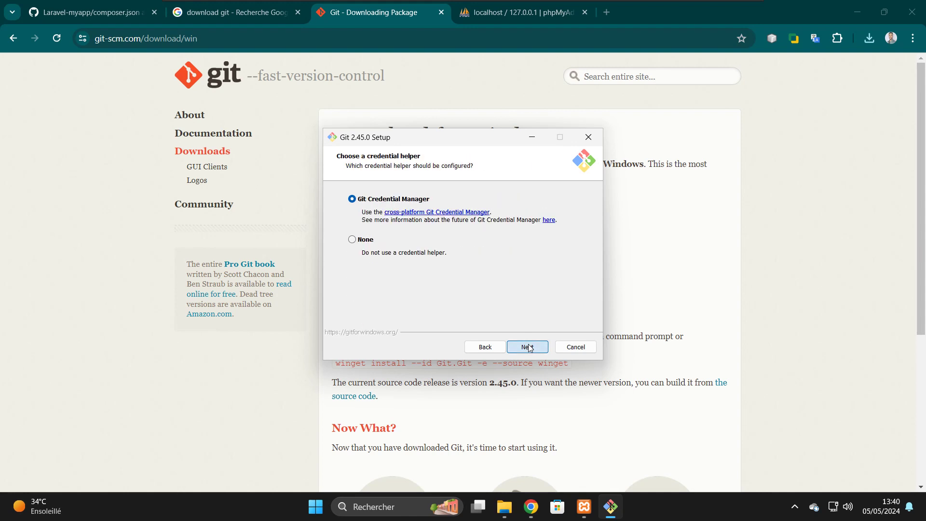
click(529, 347)
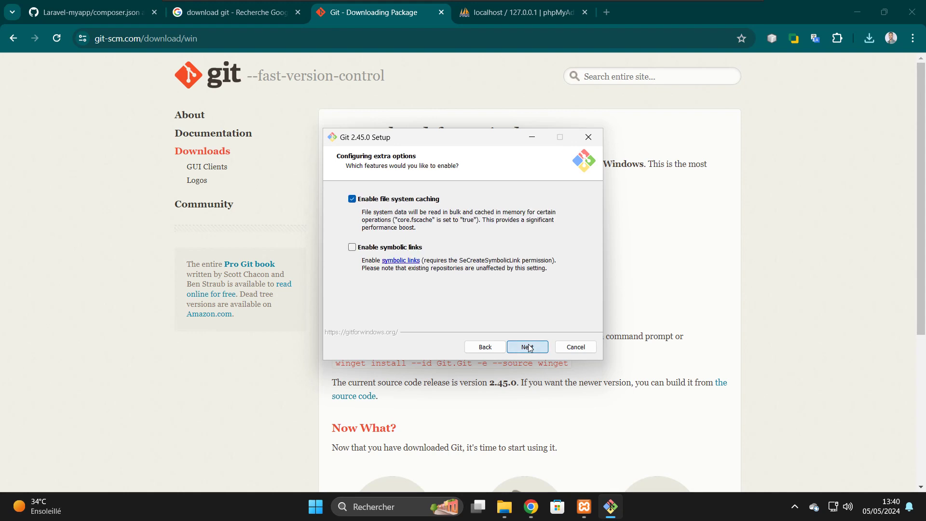
click(529, 347)
click(529, 347)
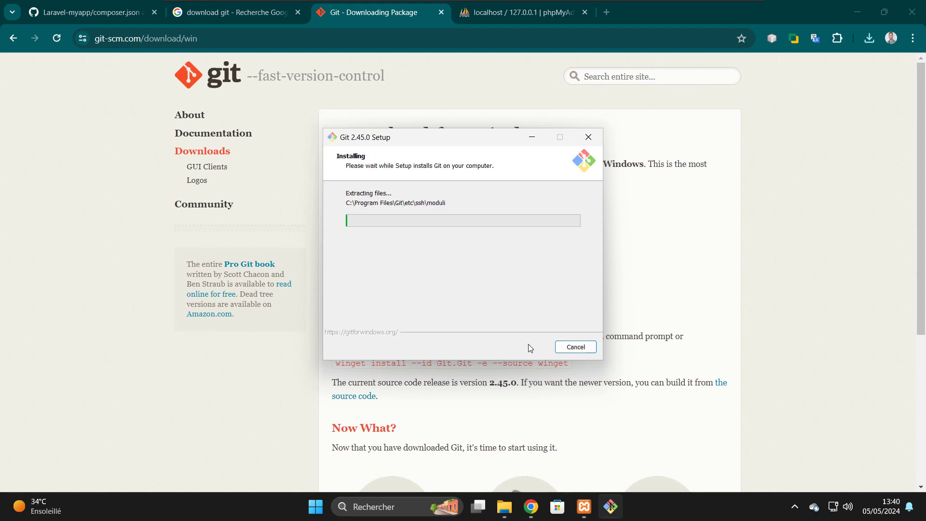
- Close the git-scm.com download tab in Chrome while Git installs
click(439, 16)
click(440, 15)
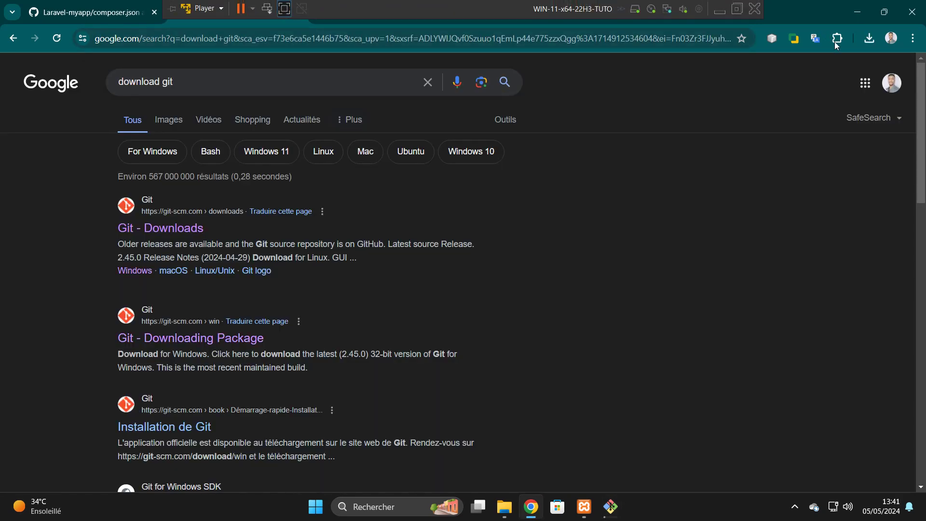
click(853, 14)
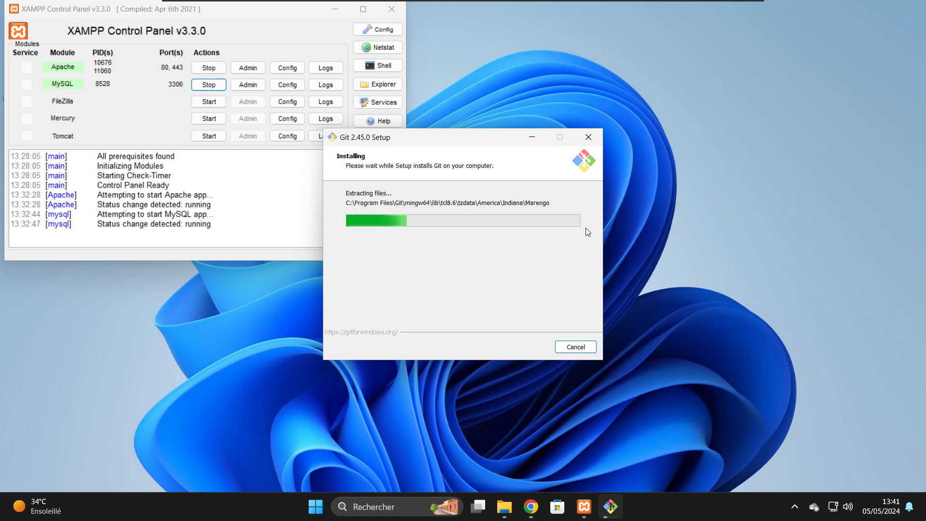
click(532, 507)
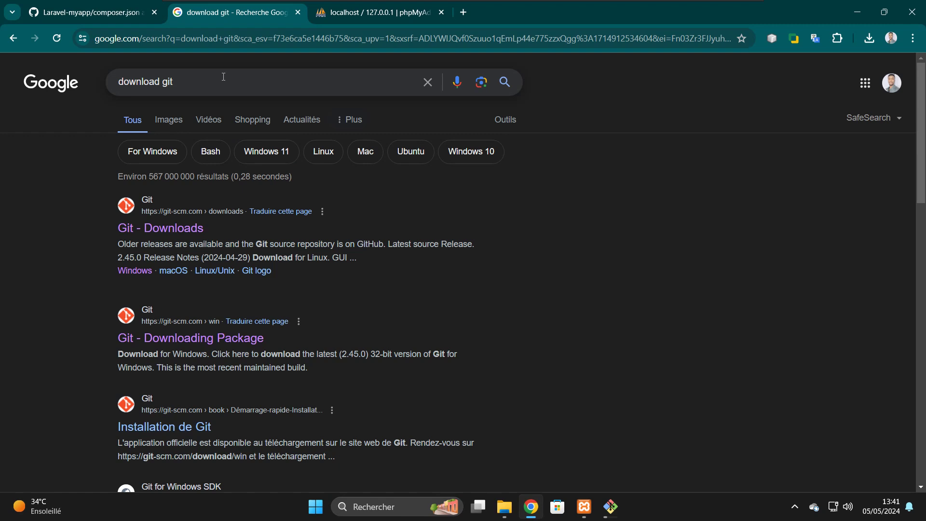
- Change the Google search to 'download vscode' and run it
click(202, 82)
key(BackSpace)
key(BackSpace)
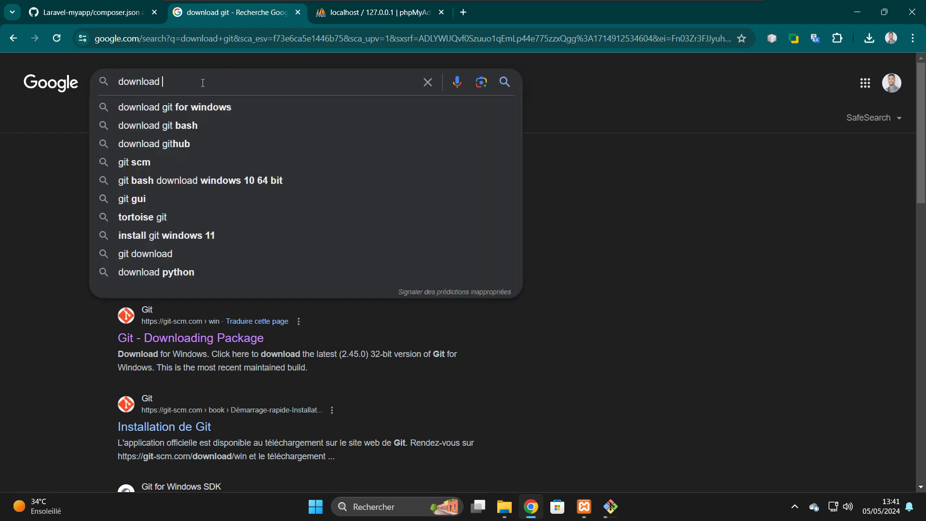
text(vsc)
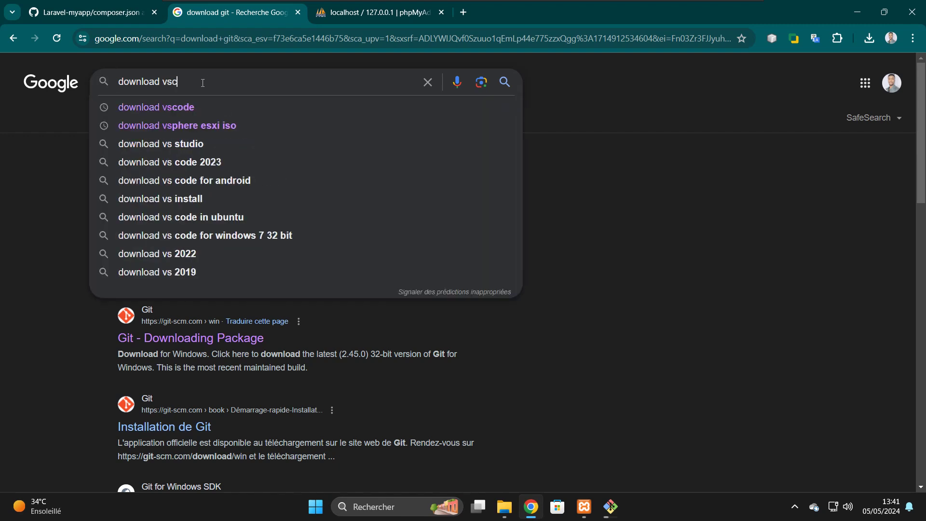
text(of)
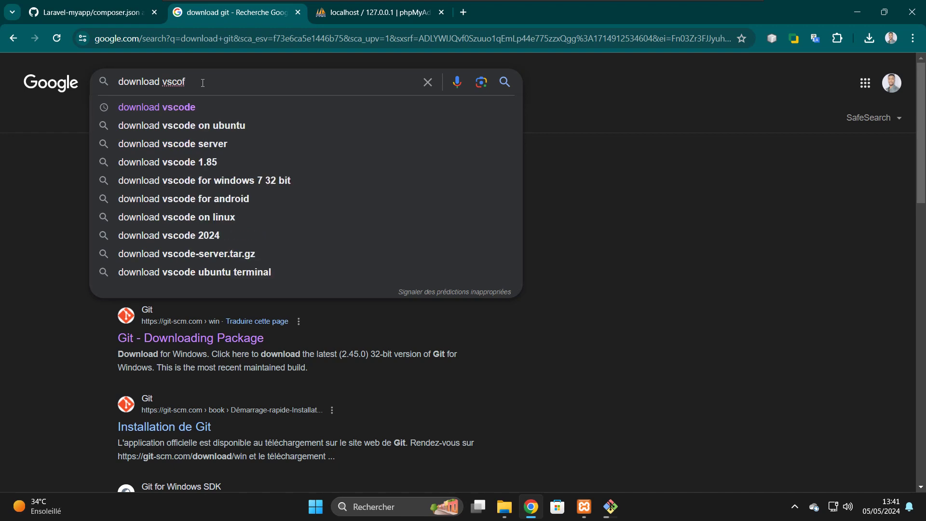
key(BackSpace)
text(de)
key(Return)
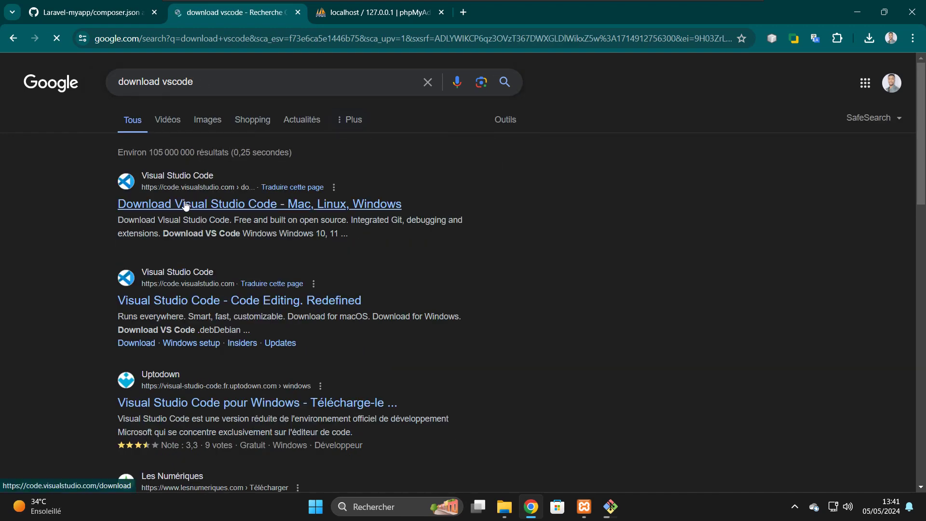
- Open the first result, the Download Visual Studio Code page, in a new tab and view it
right_click(186, 205)
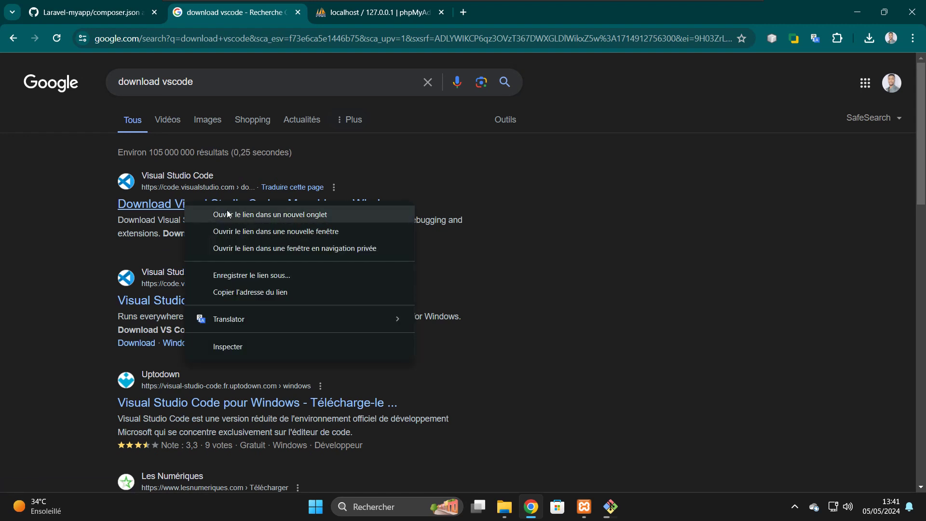
click(228, 214)
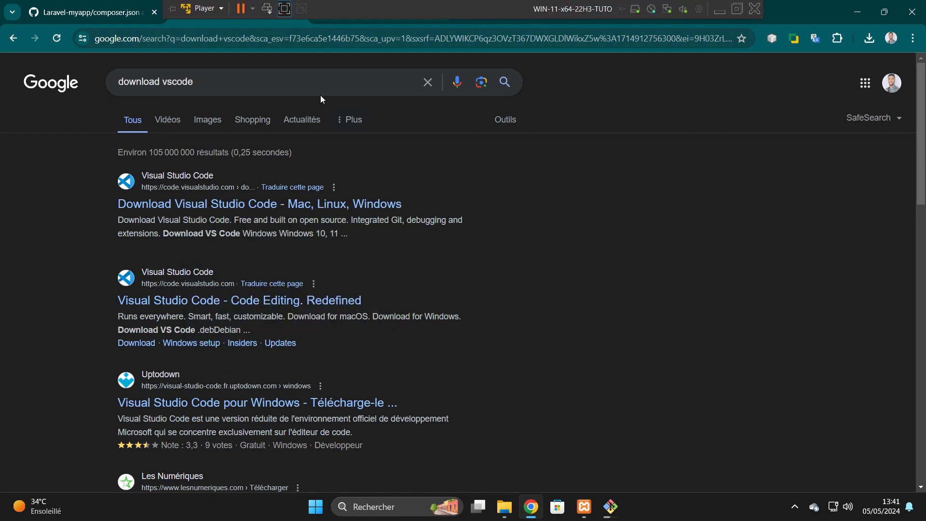
click(357, 14)
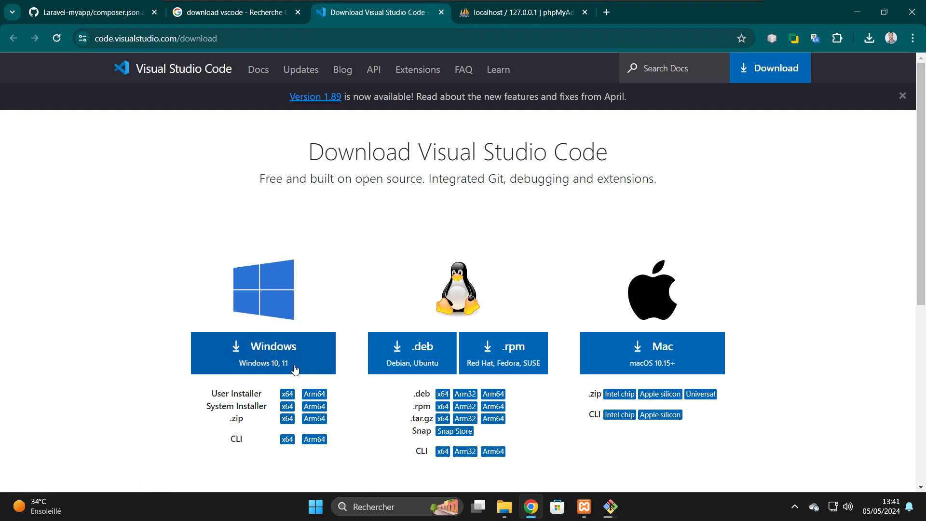
- Download VSCodeUserSetup-x64-1.89.0.exe for Windows, keep the unverified file, and run it
click(275, 364)
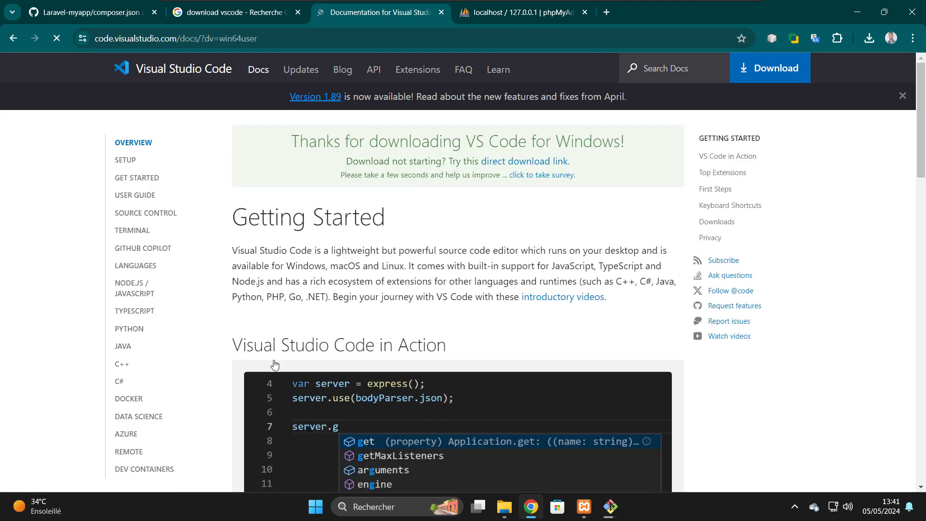
click(13, 38)
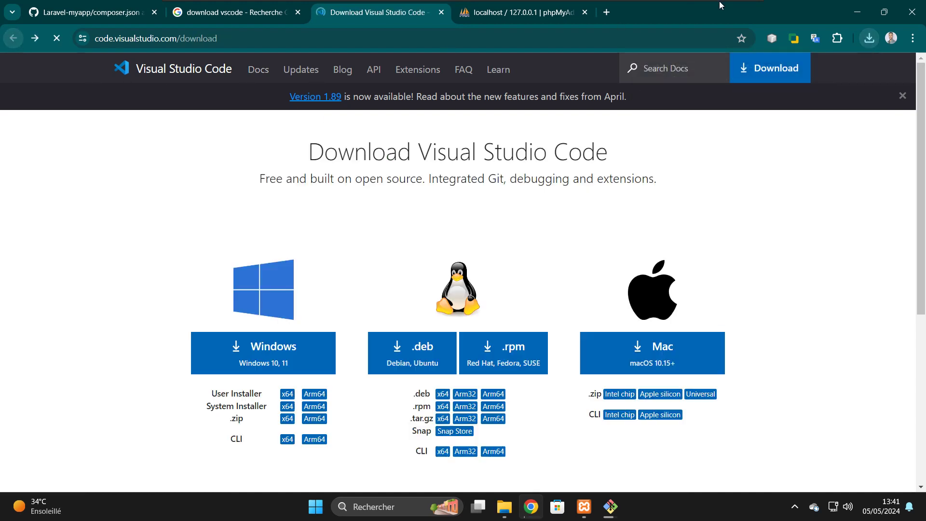
click(866, 38)
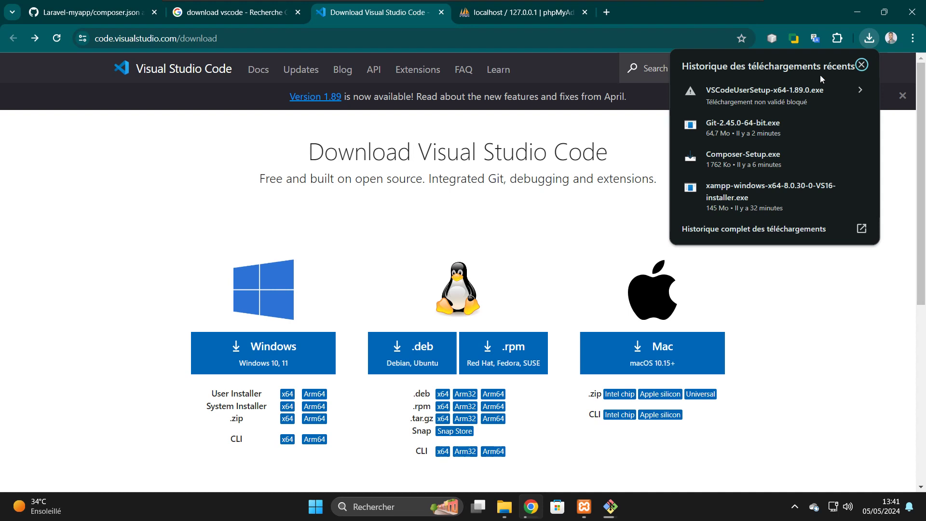
click(797, 101)
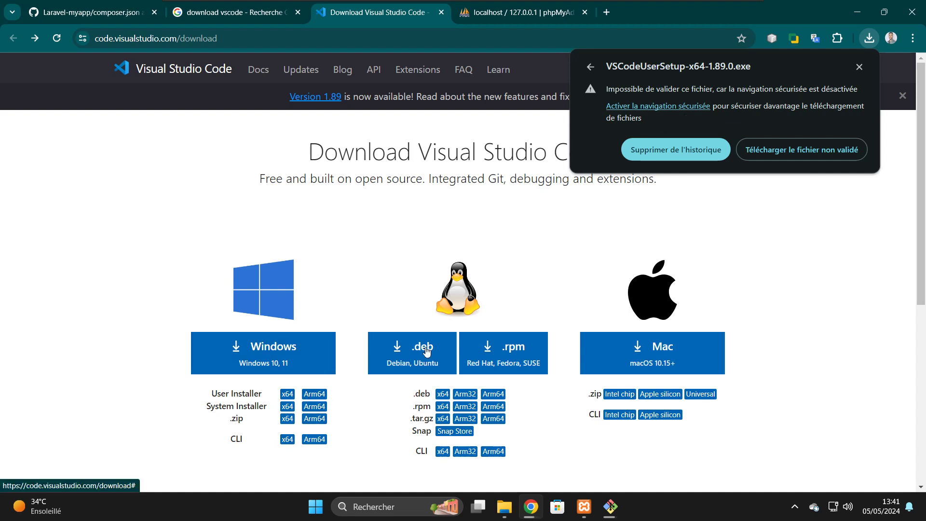
click(776, 153)
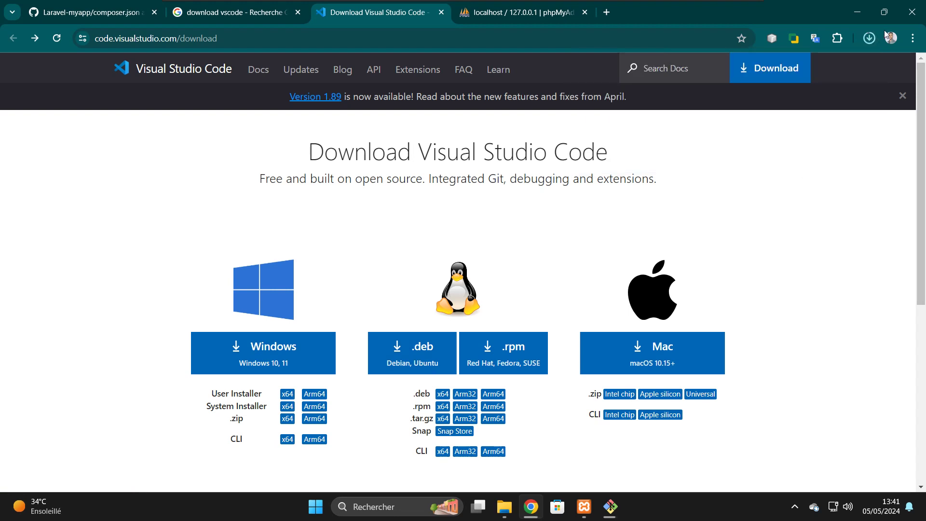
click(869, 39)
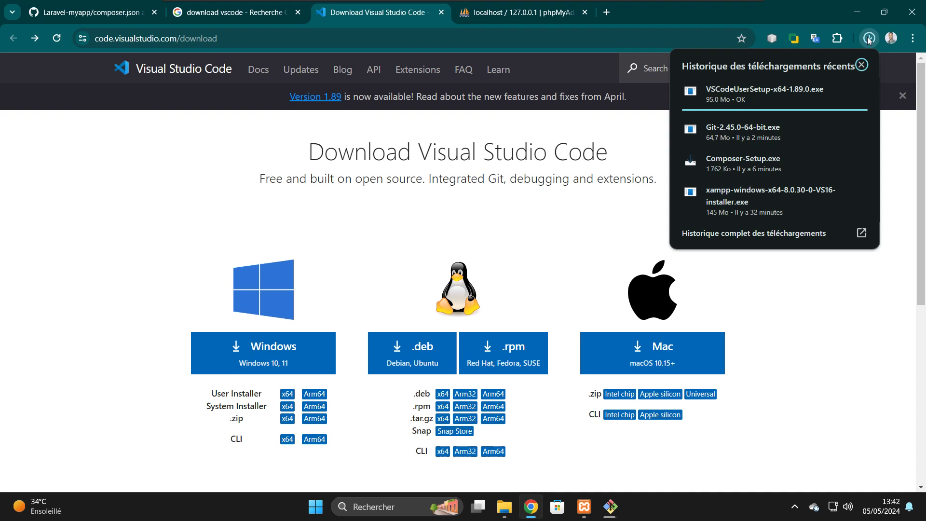
click(745, 100)
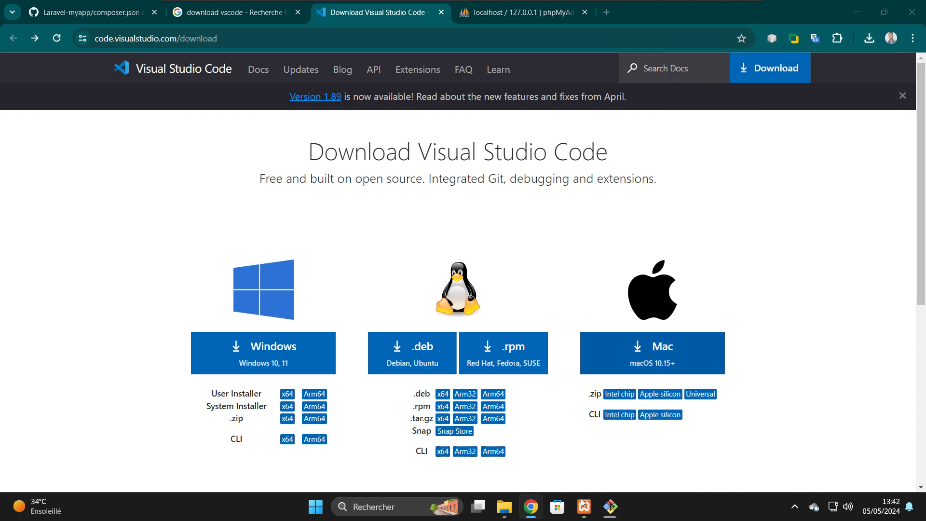
- Close the VS Code download and search tabs, minimize Chrome, and bring up the VS Code installer
click(612, 509)
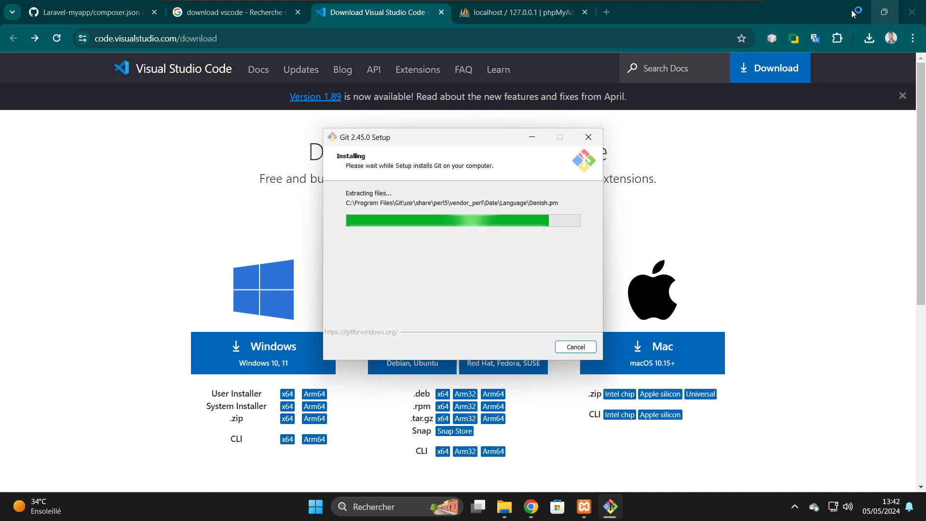
click(352, 14)
click(441, 13)
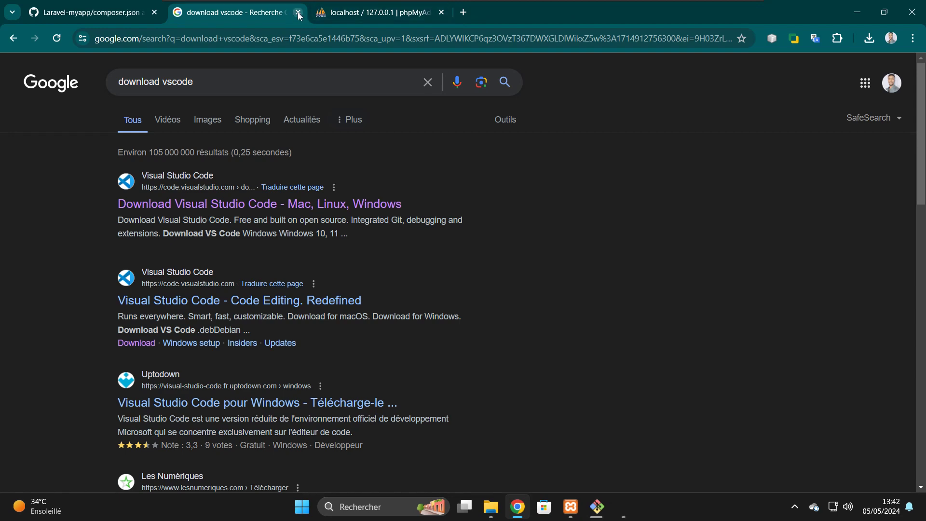
click(297, 13)
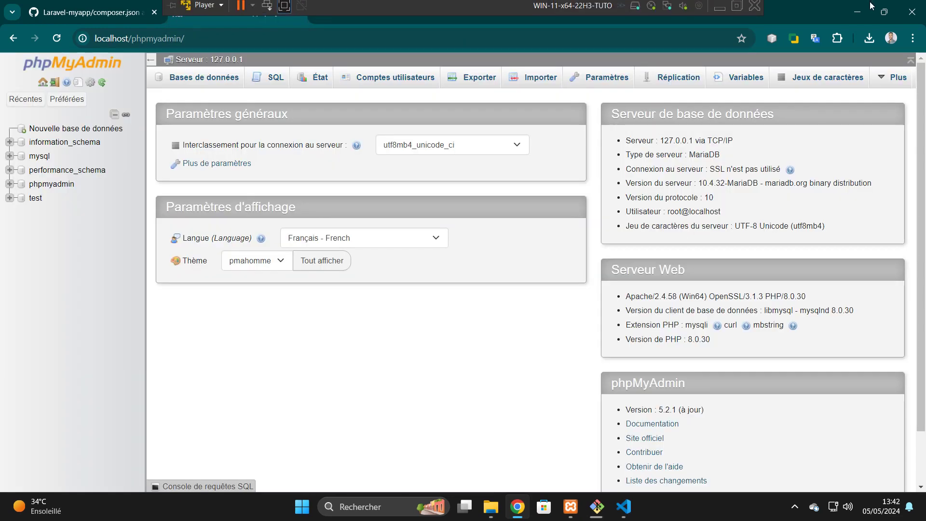
click(857, 11)
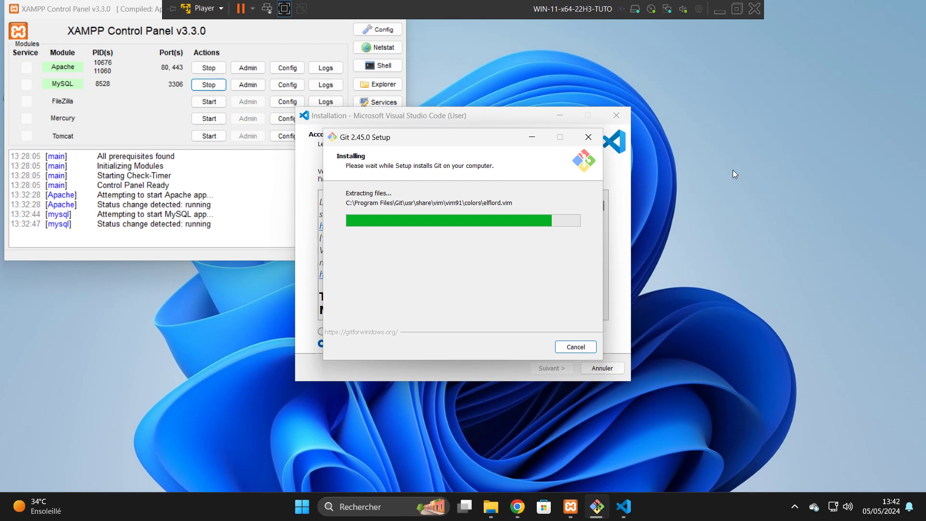
click(624, 275)
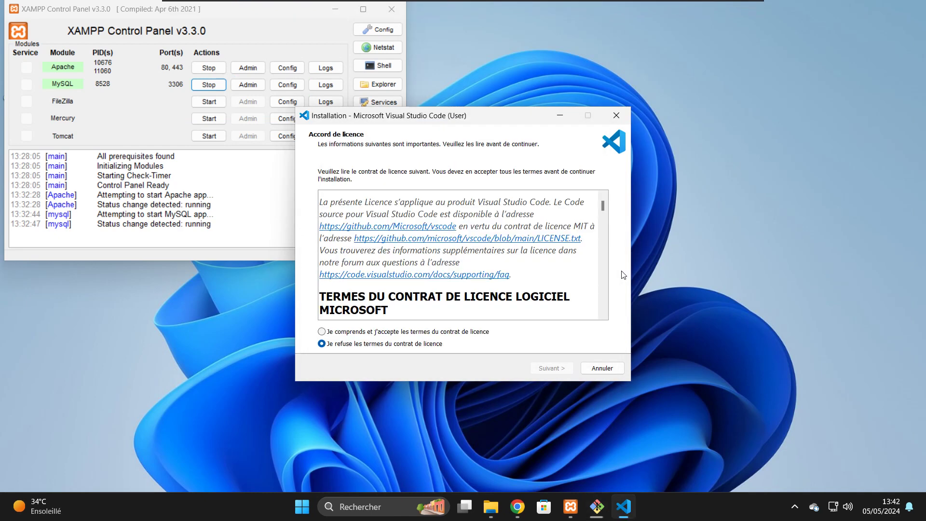
- Accept the licence, keep the default folders, add a desktop icon, and start installing
click(346, 335)
click(537, 365)
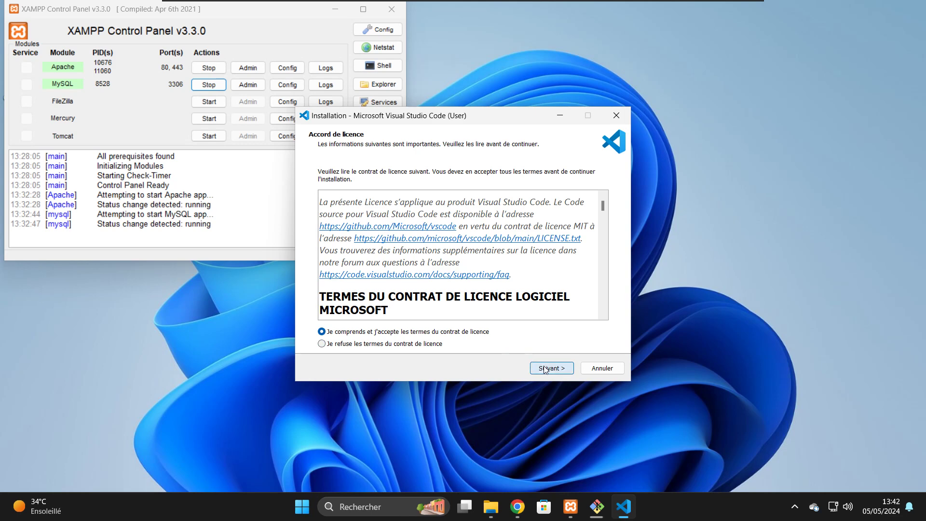
click(546, 369)
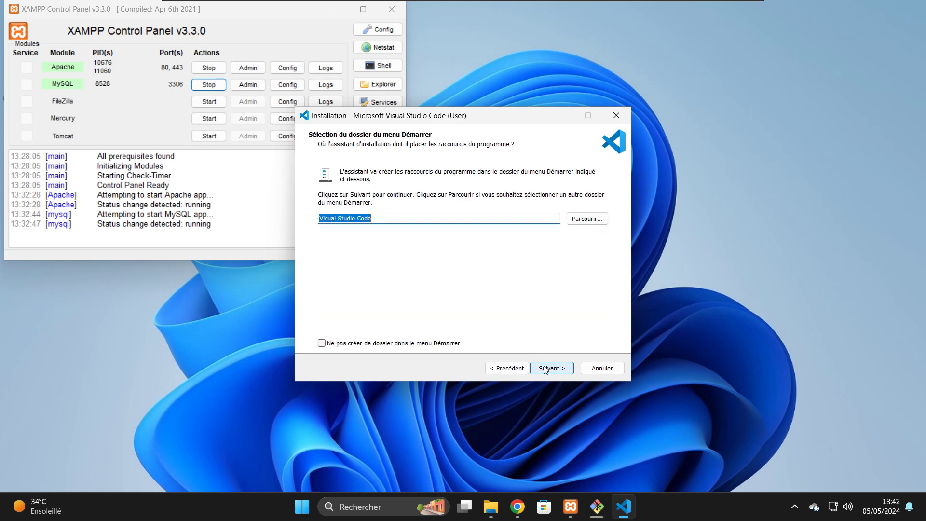
click(546, 370)
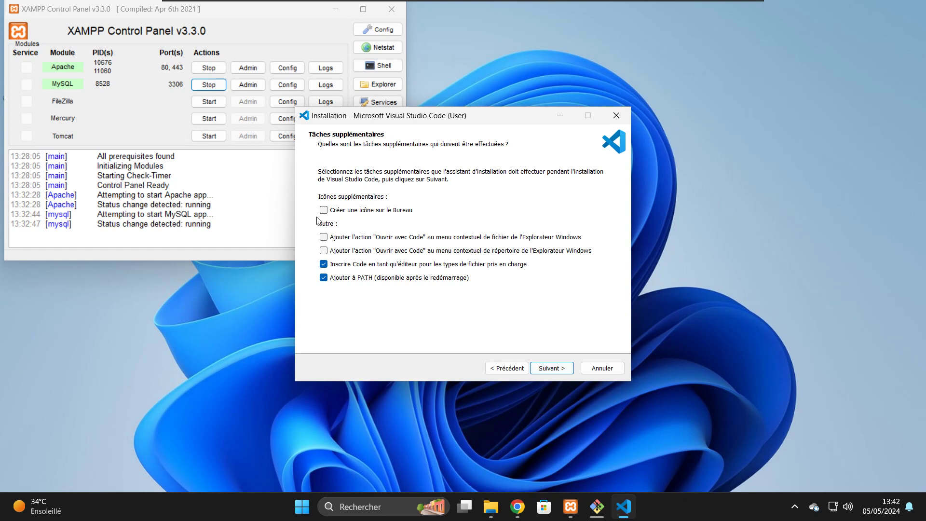
click(338, 211)
click(553, 376)
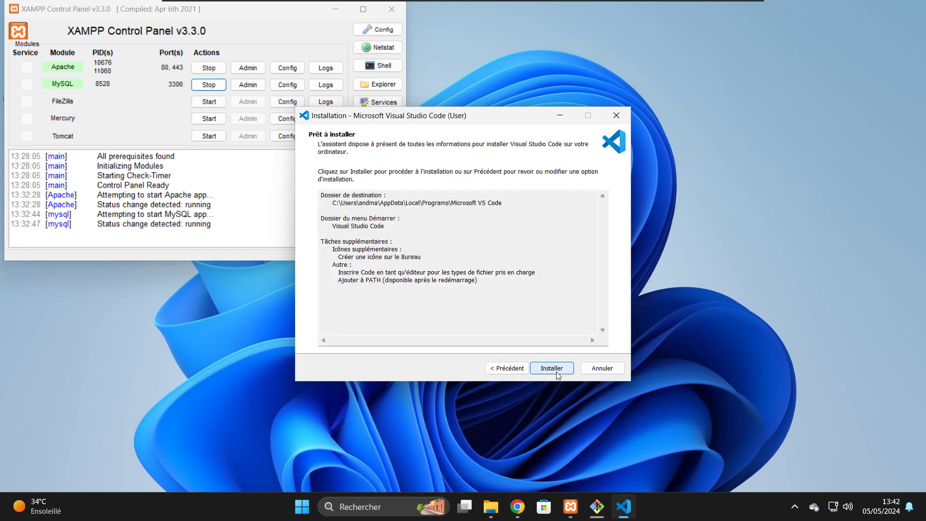
click(545, 373)
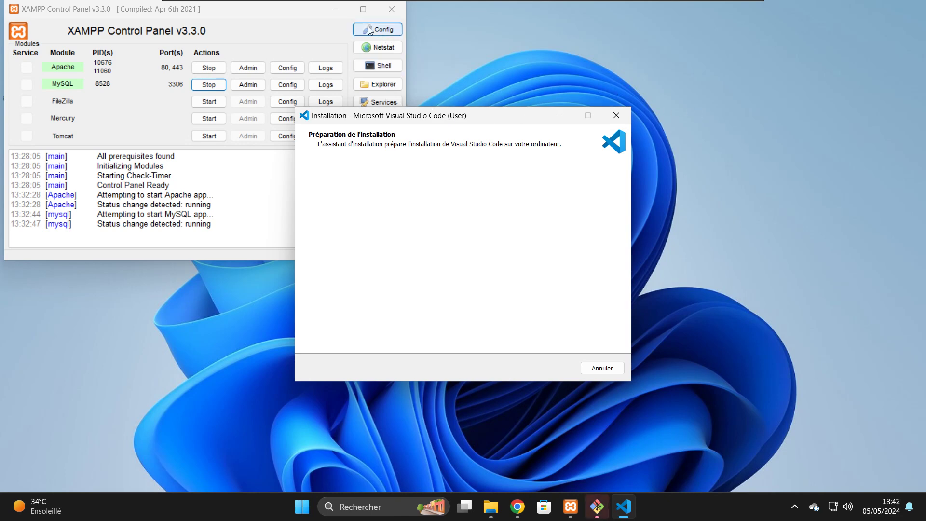
- Move the XAMPP Control Panel aside and bring the Git 2.45.0 Setup window forward
click(334, 11)
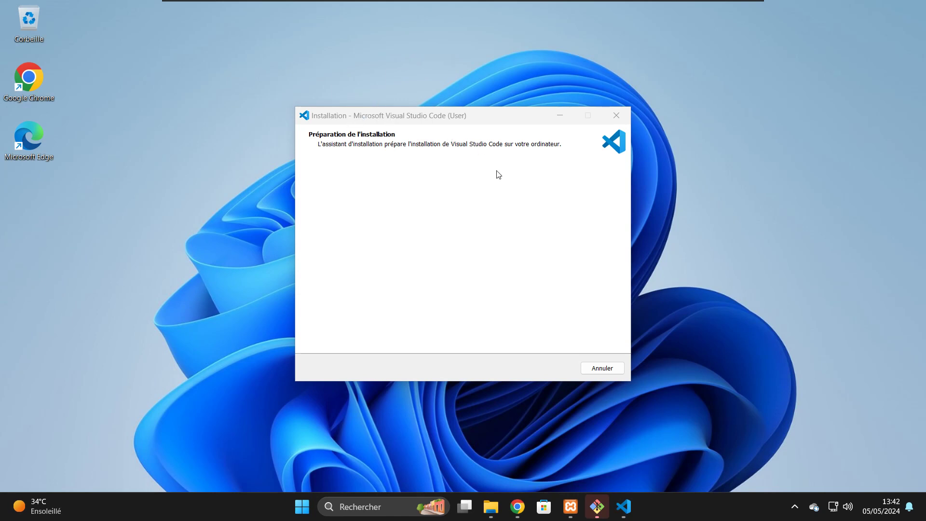
mouse_move(592, 515)
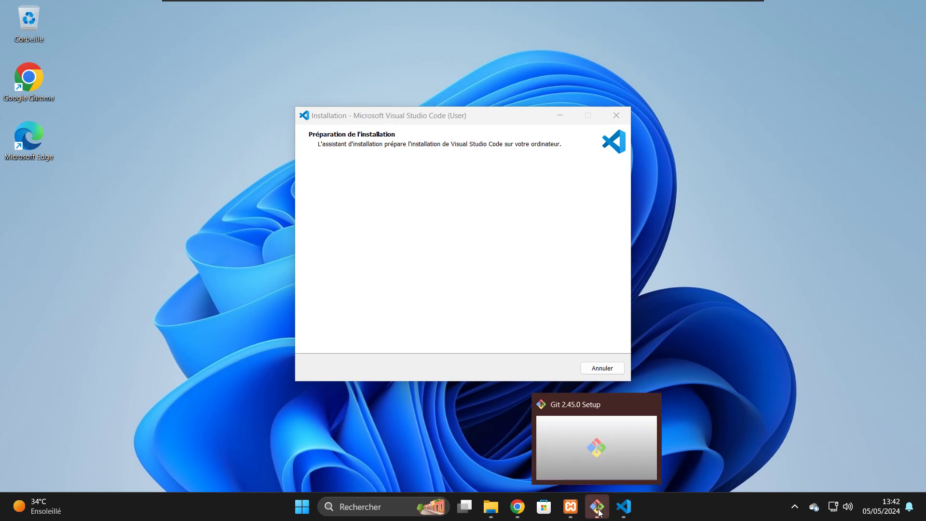
click(599, 512)
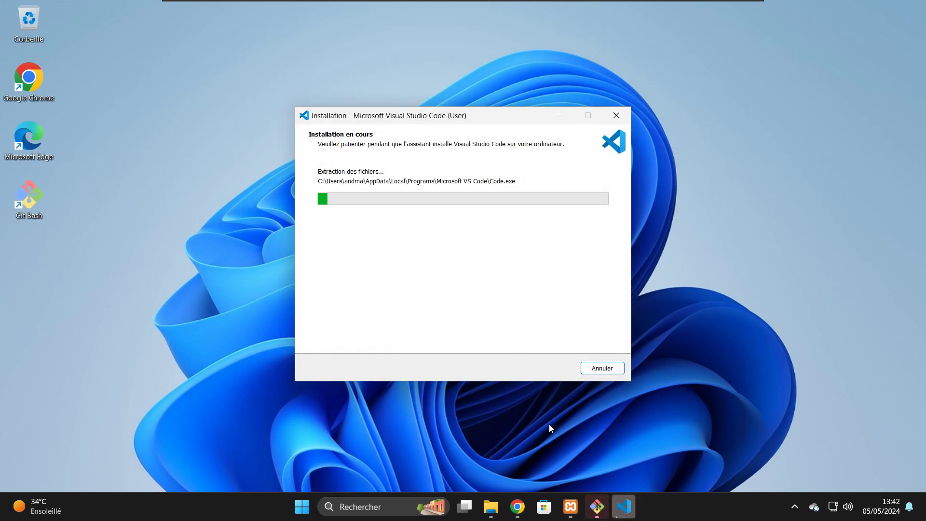
click(597, 506)
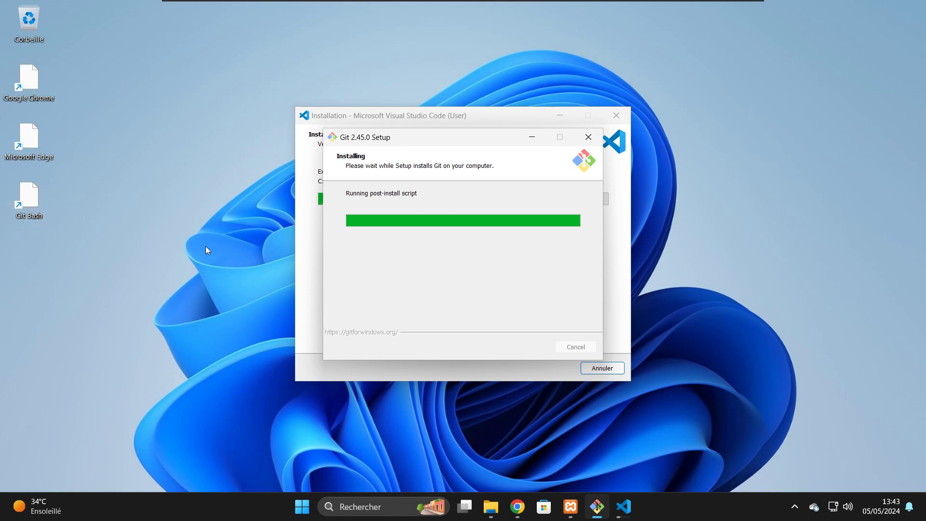
- Finish Git Setup without release notes, then close the VS Code installer without launching it
click(461, 260)
click(522, 347)
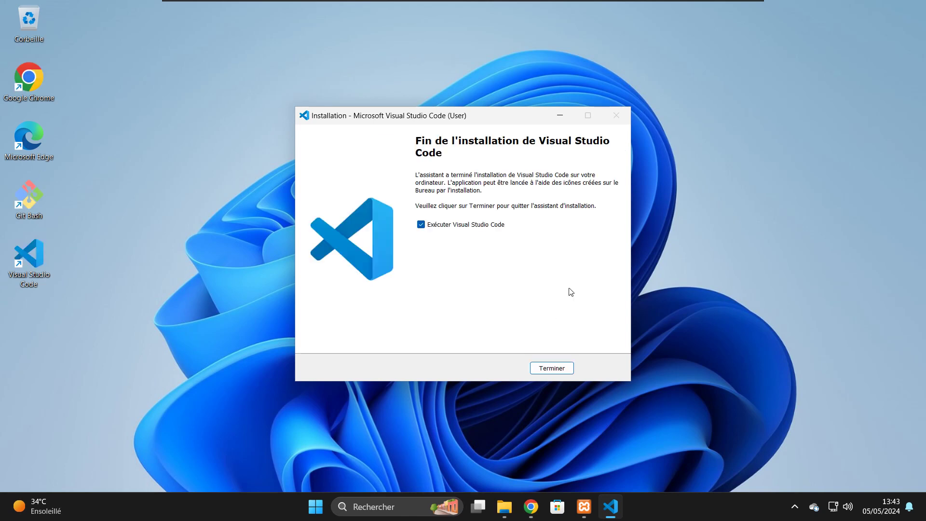
click(476, 224)
click(549, 367)
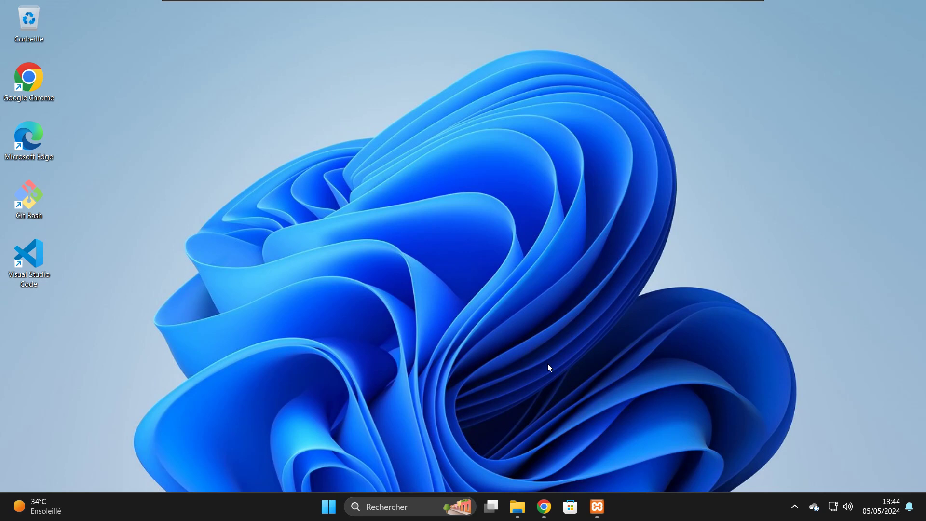
- In Ce PC > Disque local (C:), add a new folder named LARAVEL PROJECT
click(518, 507)
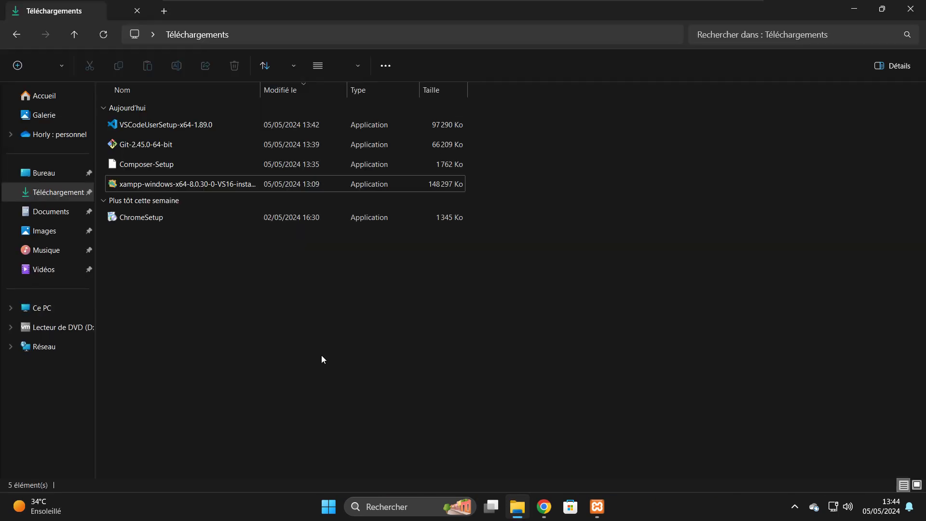
click(43, 312)
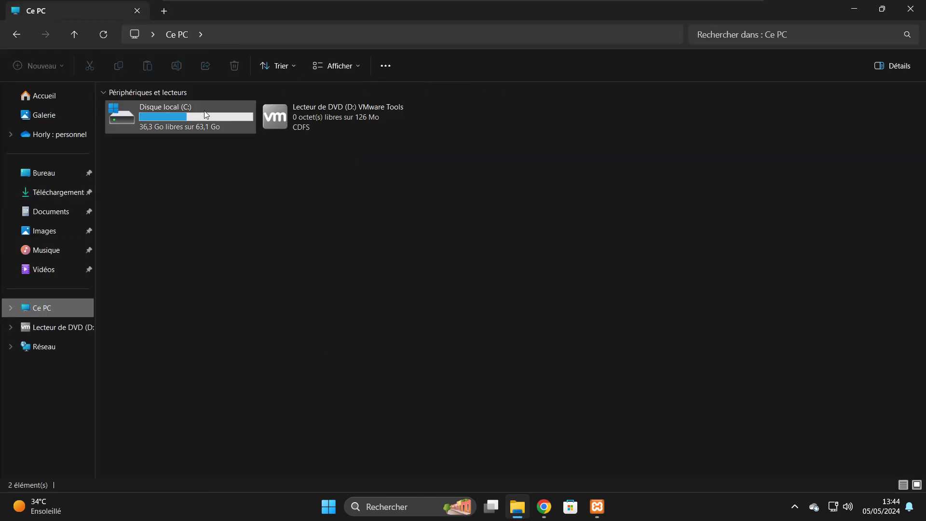
double_click(192, 110)
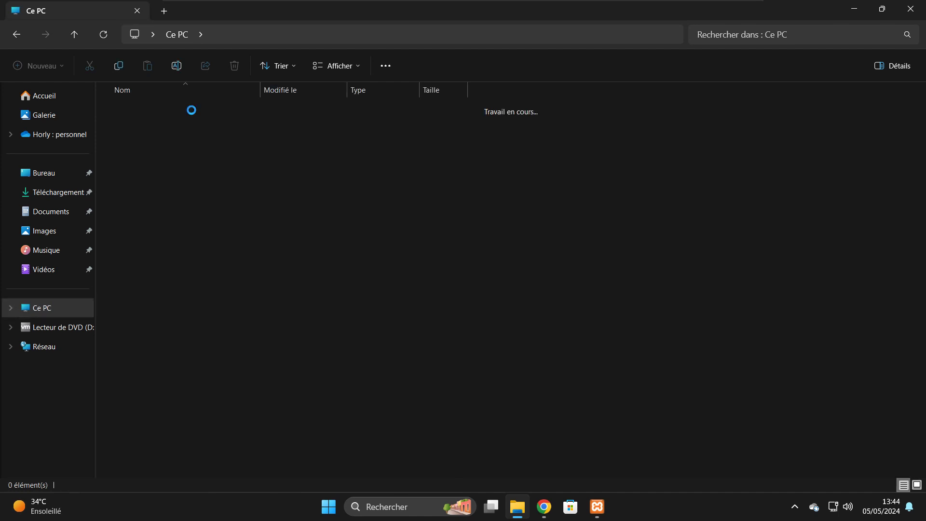
right_click(166, 287)
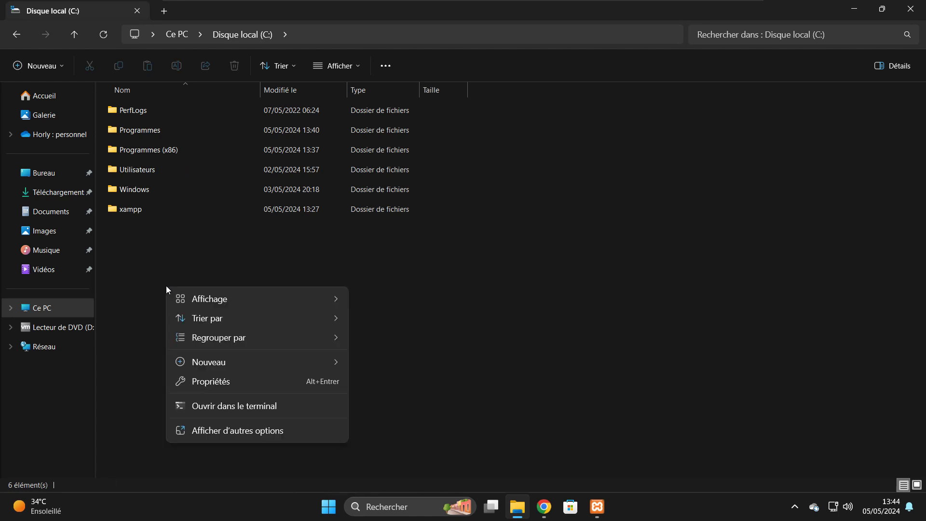
mouse_move(296, 360)
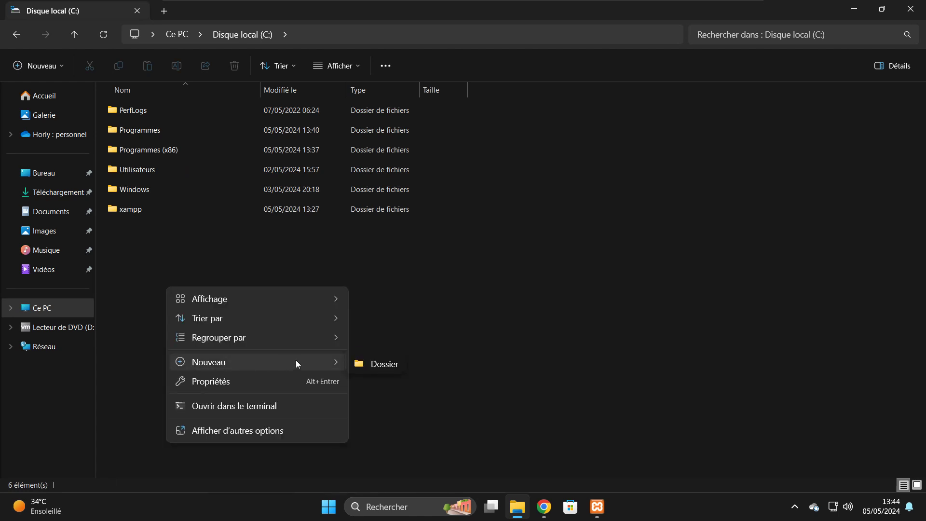
click(364, 366)
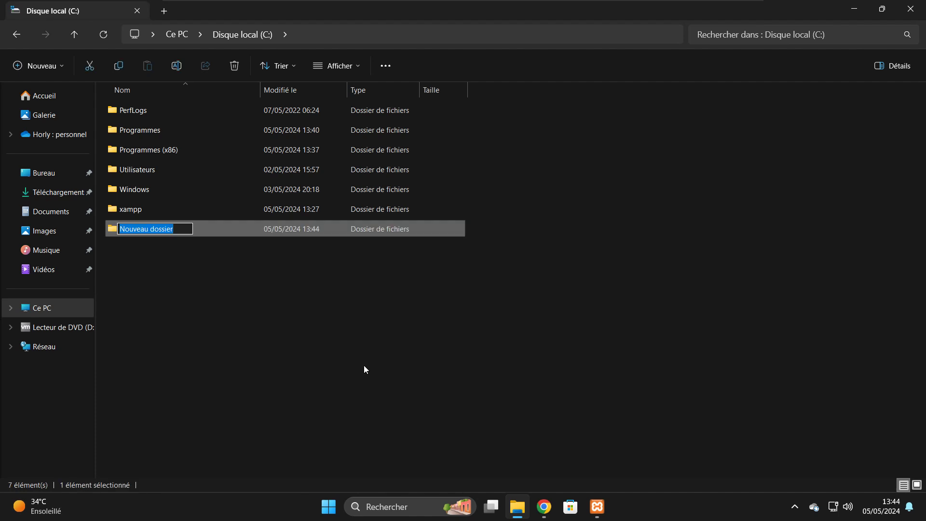
text(LARA)
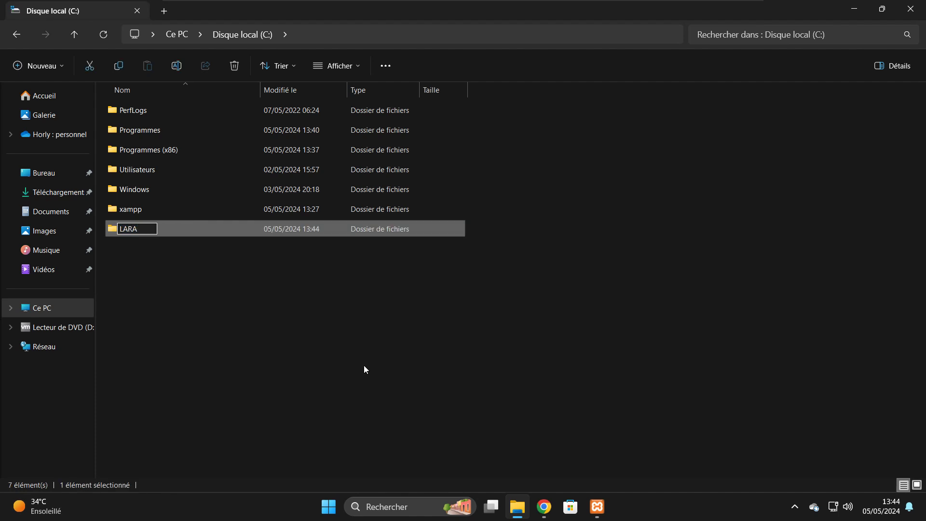
text(VEL PROJECT)
key(Return)
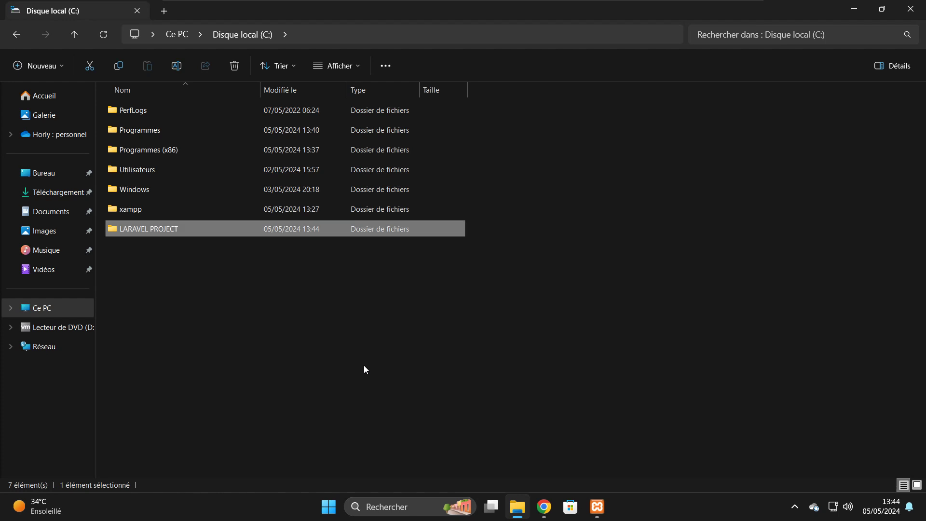
- Open Windows PowerShell and run git --version, which reports 2.45.0.windows.1
click(380, 515)
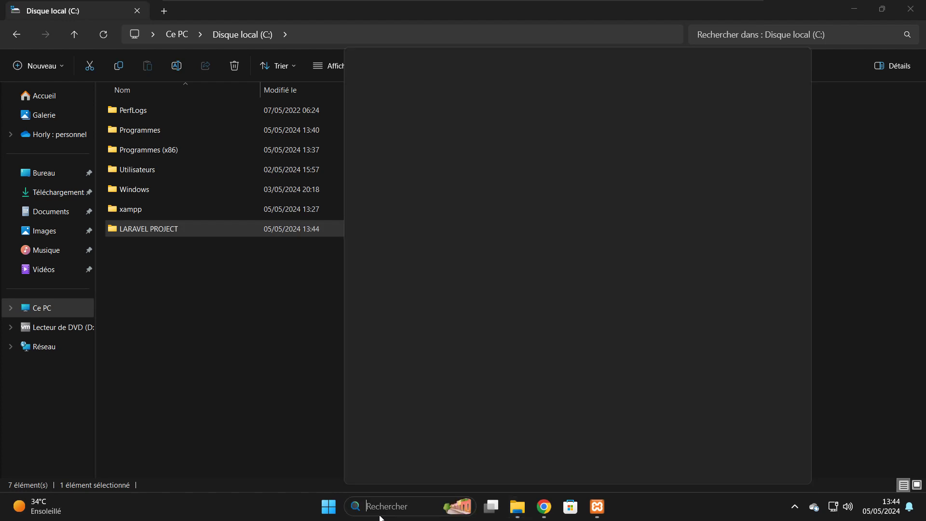
text(power)
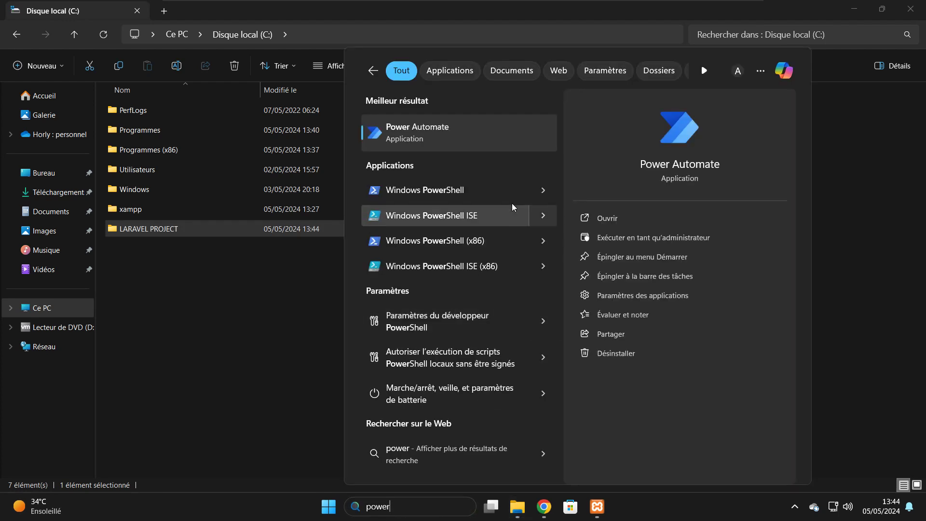
click(432, 195)
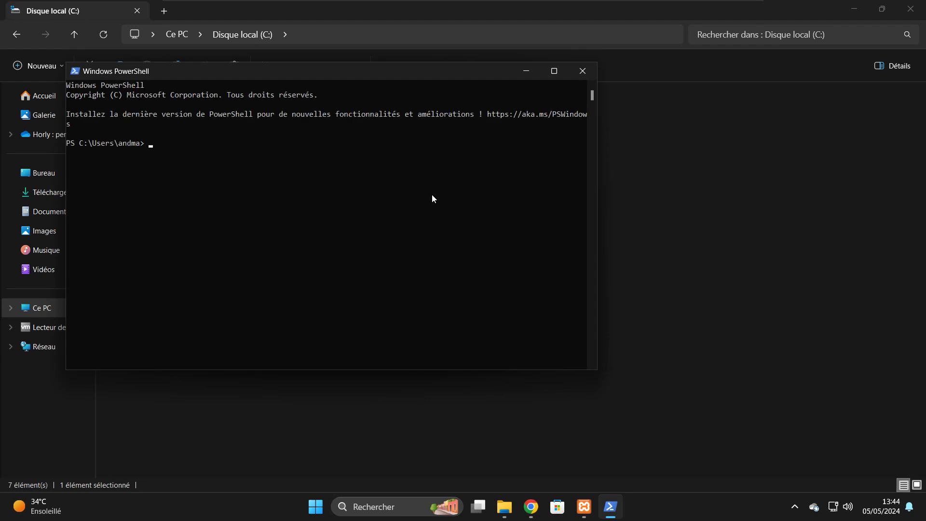
text(git --version)
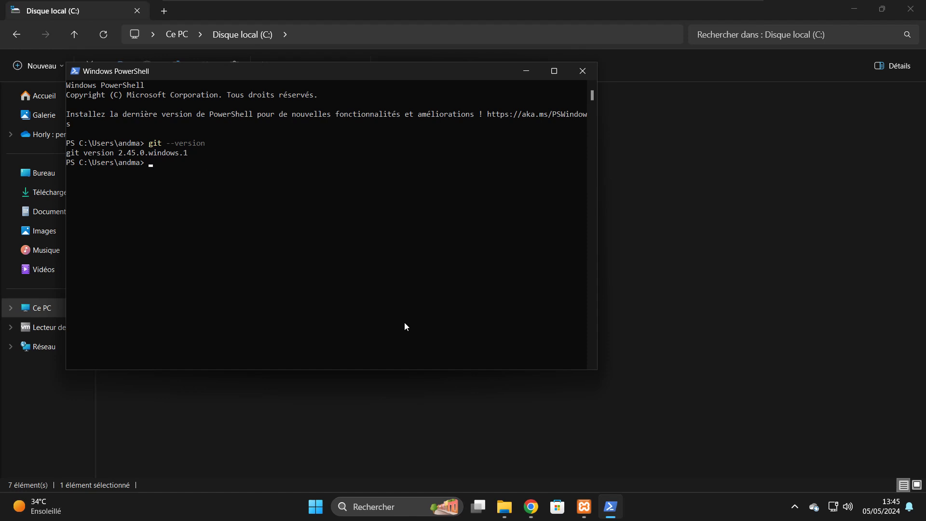
- Glance at Chrome's phpMyAdmin page, return to PowerShell, and erase a partly typed config command
click(532, 507)
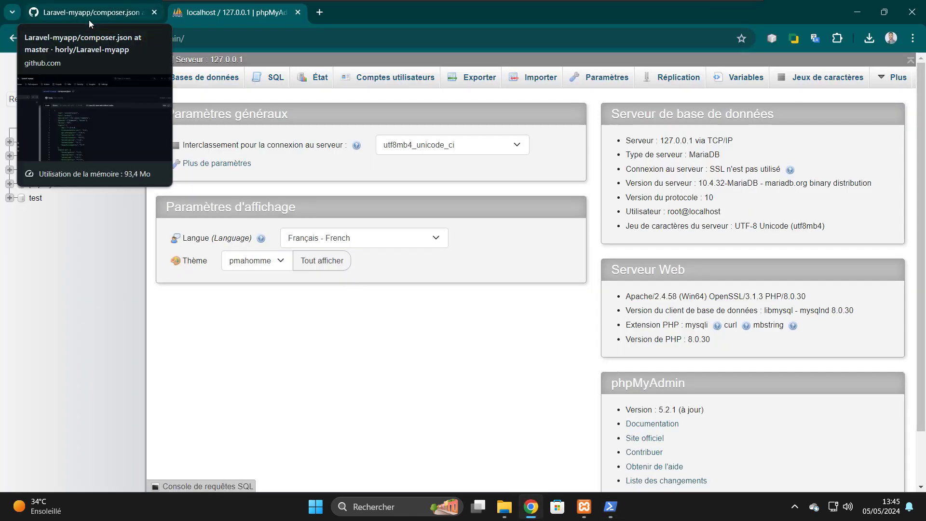
click(857, 9)
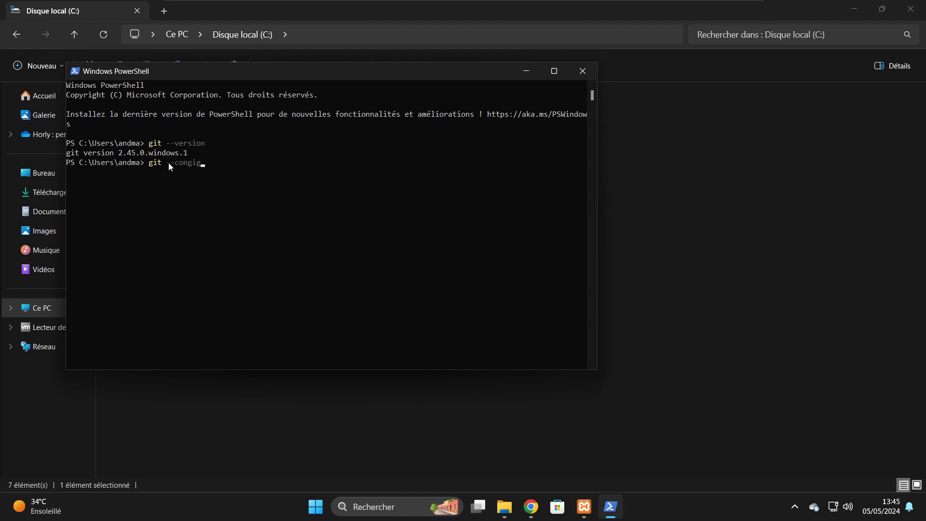
key(BackSpace)
text(ig gl)
key(BackSpace)
key(BackSpace)
key(BackSpace)
key(BackSpace)
key(BackSpace)
- Minimize PowerShell and File Explorer, then open Git Bash from the desktop and maximize it
click(524, 71)
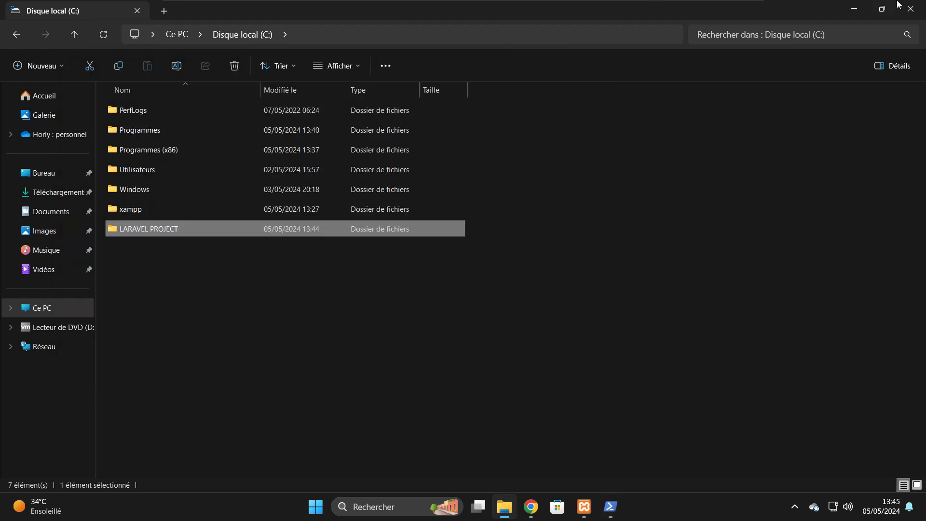
click(861, 6)
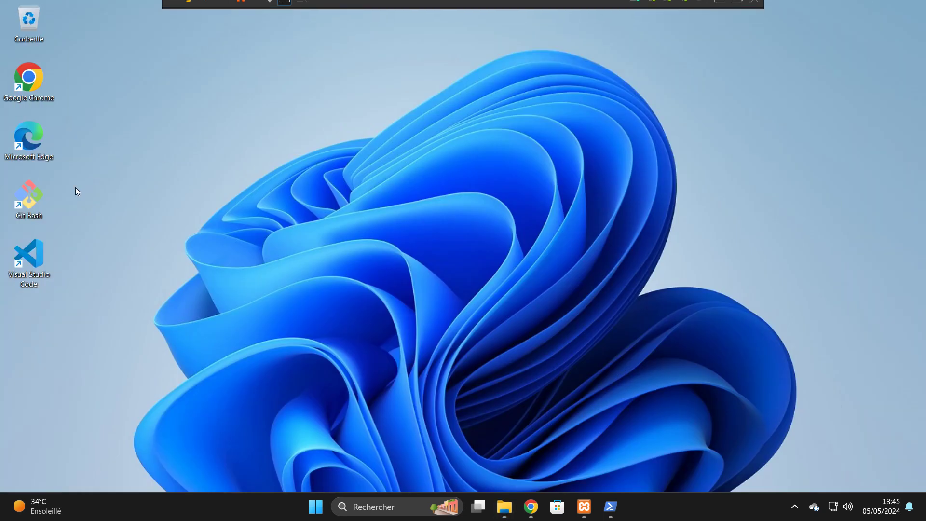
double_click(36, 198)
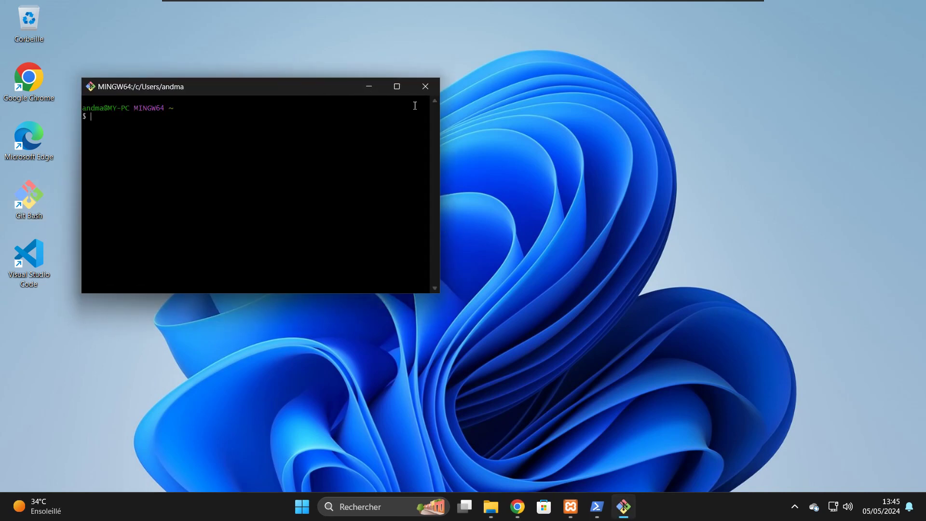
click(400, 86)
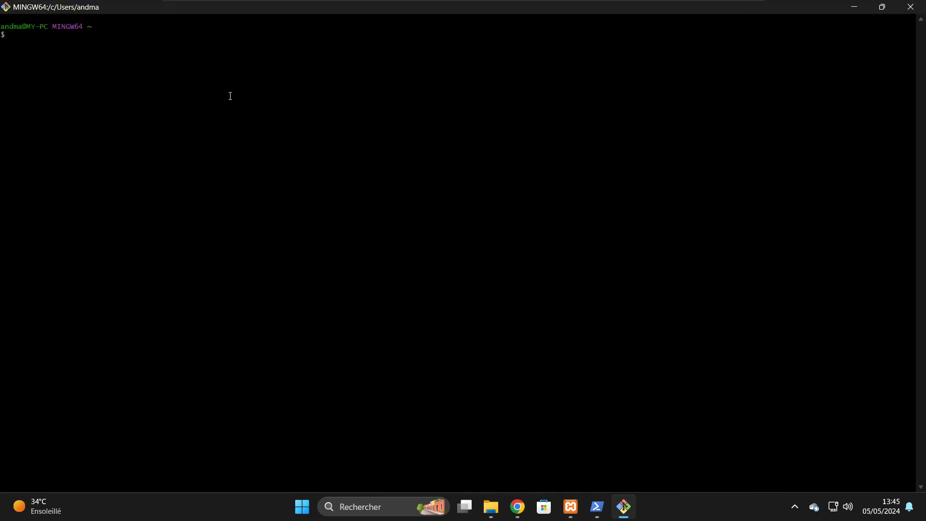
- Run git --config global user.name with the user's name, which fails as an unknown option
text(git --c)
key(BackSpace)
key(BackSpace)
text(globa)
key(BackSpace)
key(BackSpace)
key(BackSpace)
key(BackSpace)
key(BackSpace)
text(c)
key(BackSpace)
text(--config global user.name "h)
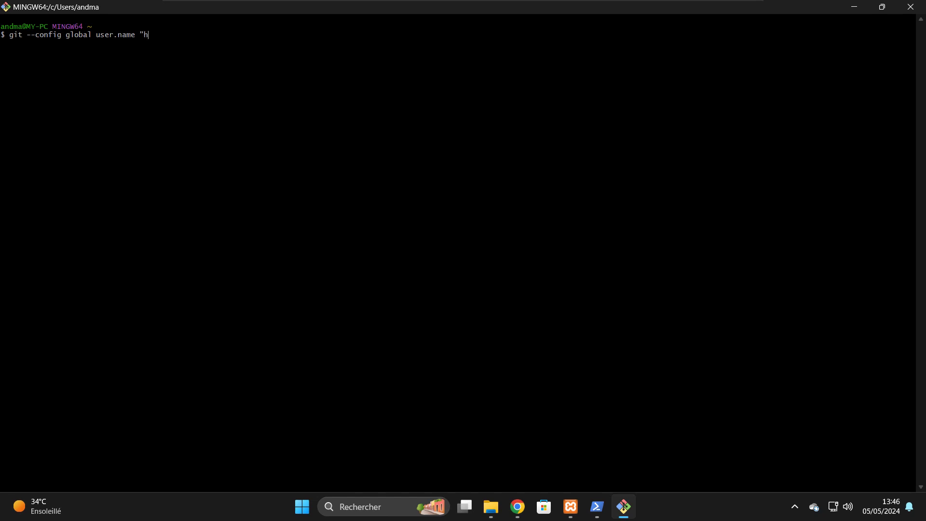
text(orly)
key(Return)
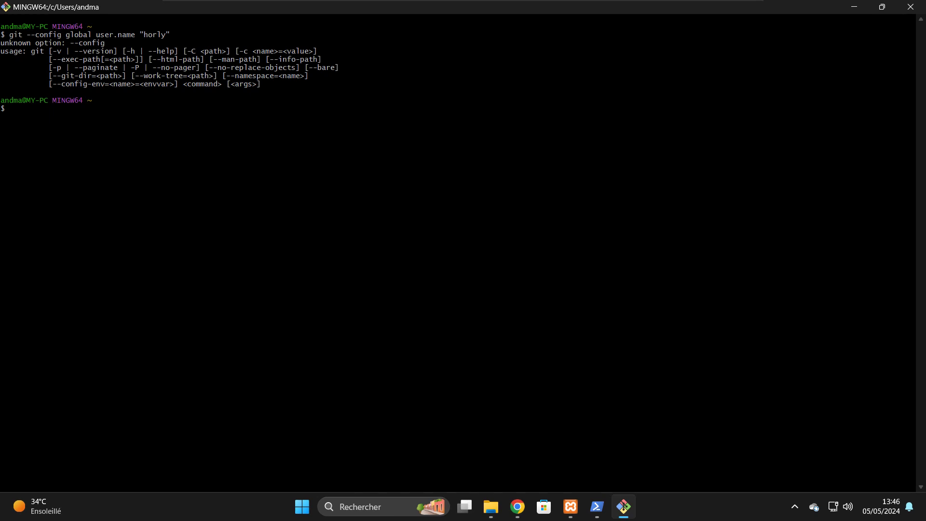
- Recall the command and change '--config' to 'config'
key(Up)
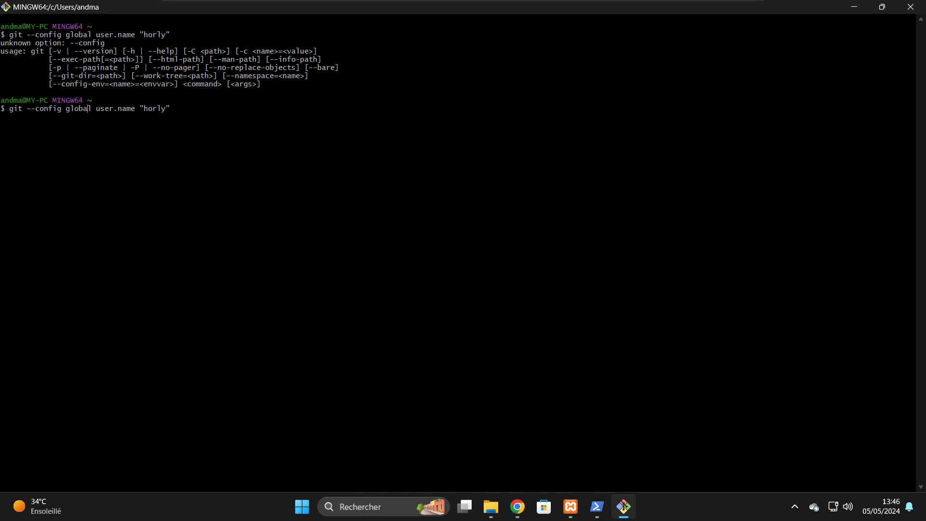
key(BackSpace)
key(BackSpace)
key(BackSpace)
key(BackSpace)
key(BackSpace)
key(BackSpace)
key(BackSpace)
key(BackSpace)
key(BackSpace)
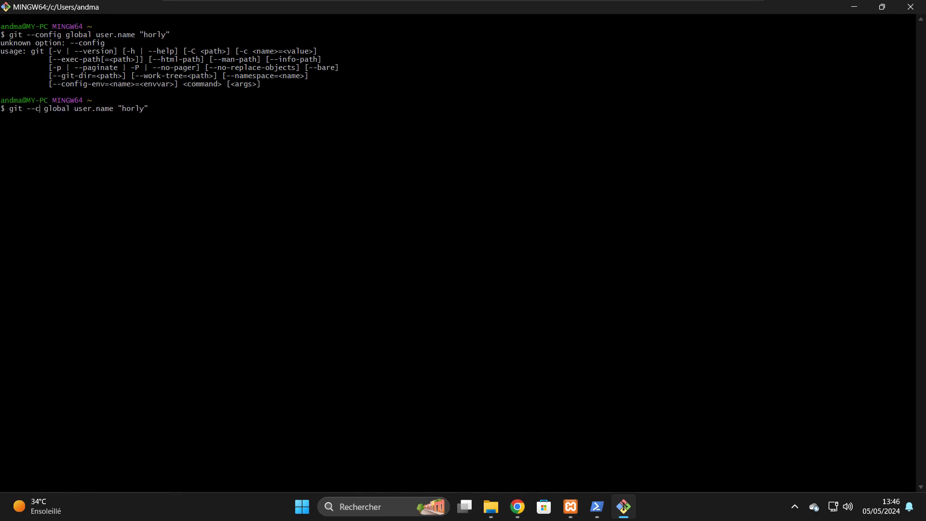
text(config)
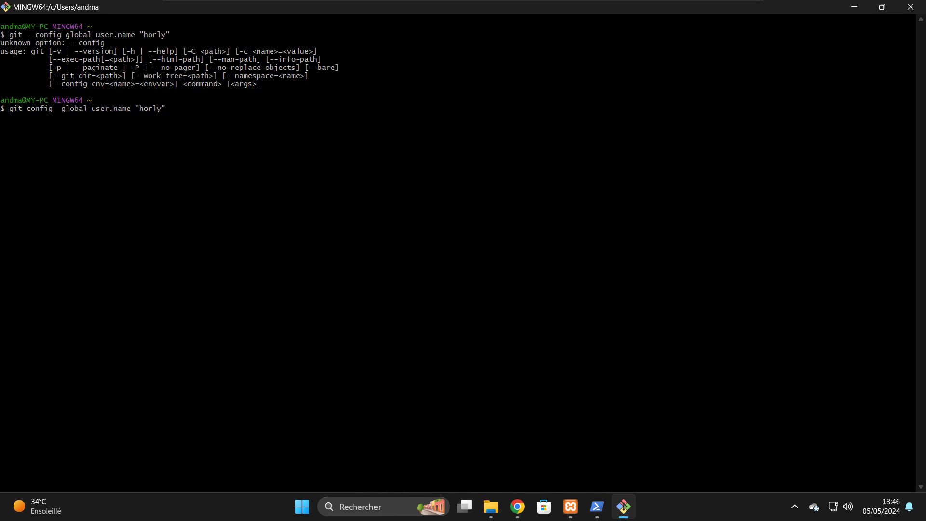
key(BackSpace)
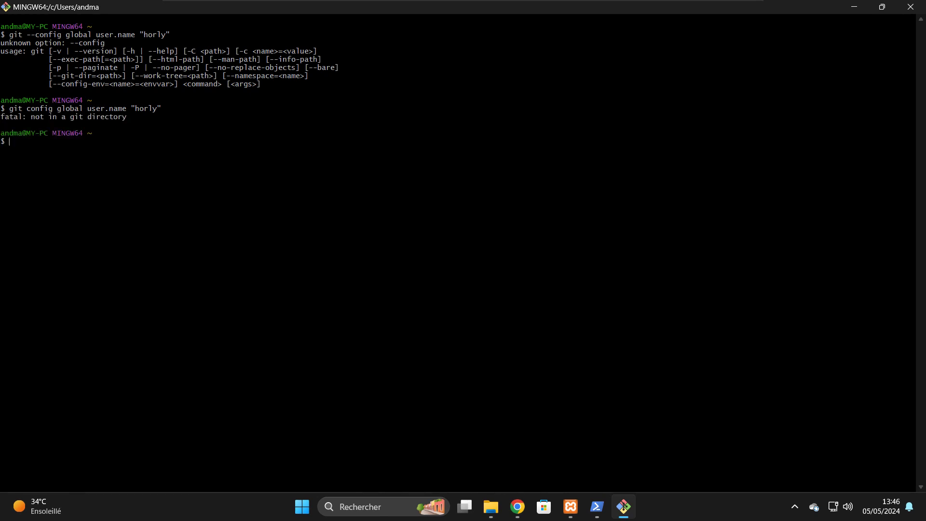
- Set the global Git user name with --global, then set global user.email to the user's e-mail address
key(Up)
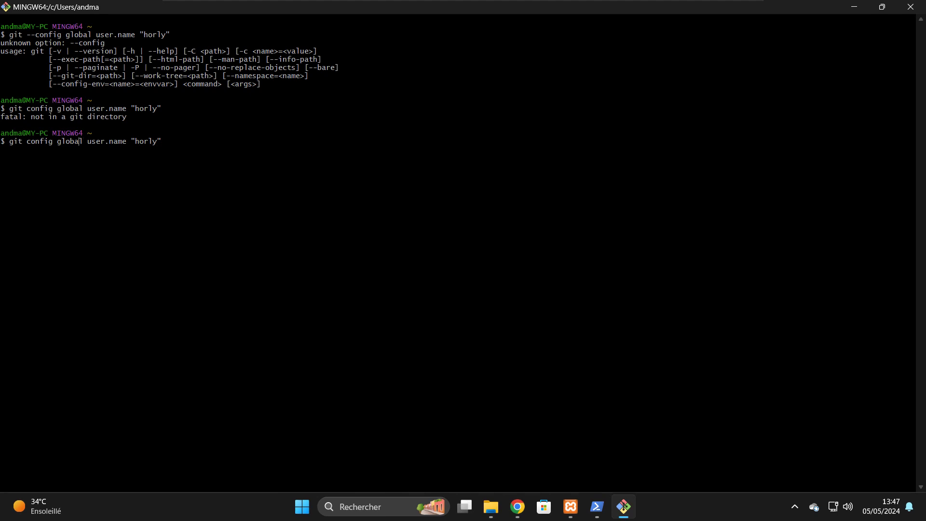
text(--)
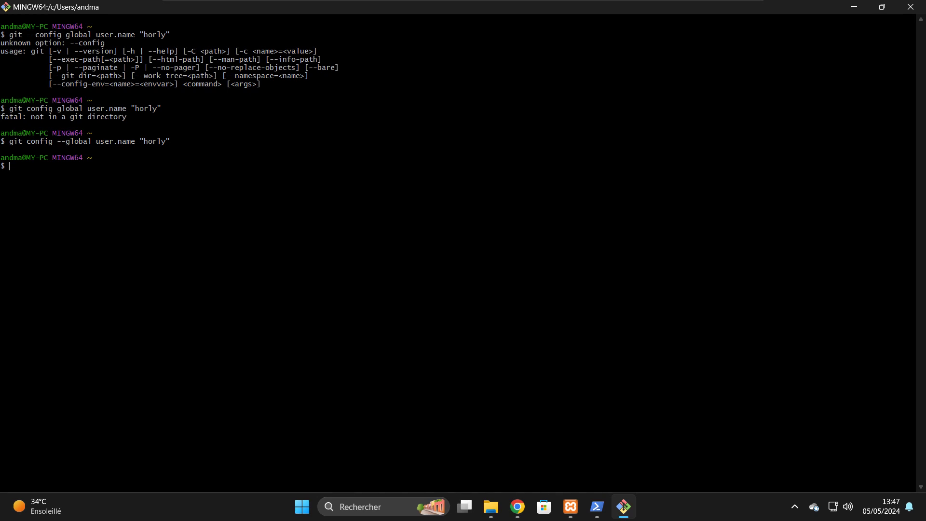
key(Up)
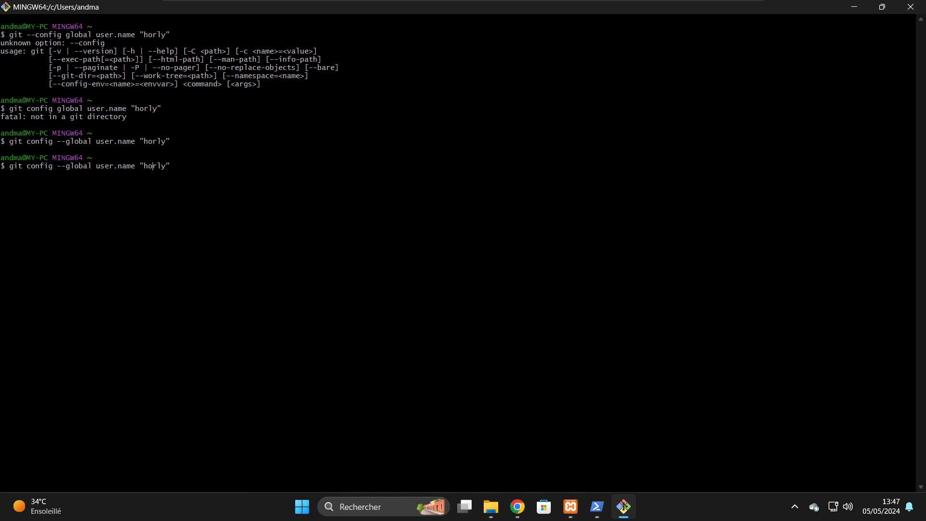
key(BackSpace)
key(BackSpace)
key(BackSpace)
key(BackSpace)
text(email)
key(BackSpace)
key(BackSpace)
key(BackSpace)
key(BackSpace)
key(BackSpace)
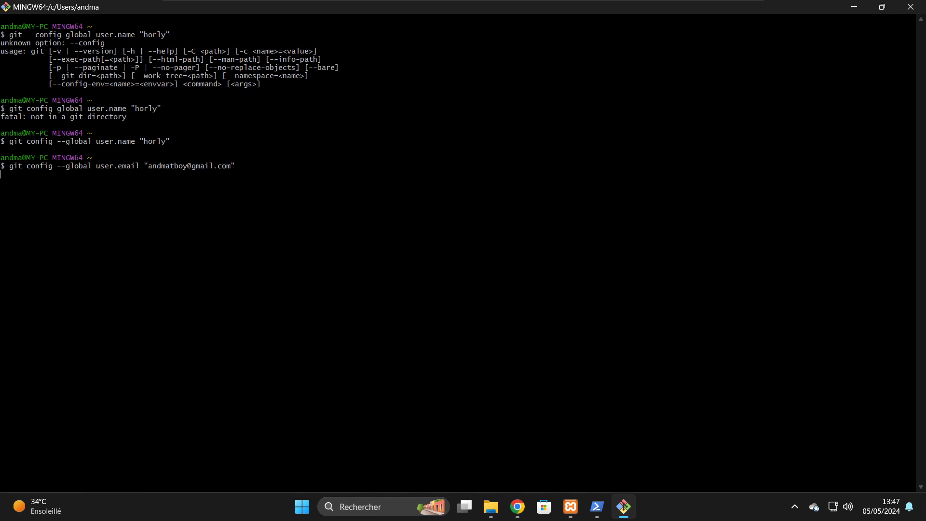
key(Return)
- Query the saved global user name and e-mail, then list the home folder with ls
key(Up)
key(Up)
key(BackSpace)
key(BackSpace)
key(BackSpace)
key(BackSpace)
key(BackSpace)
key(BackSpace)
key(BackSpace)
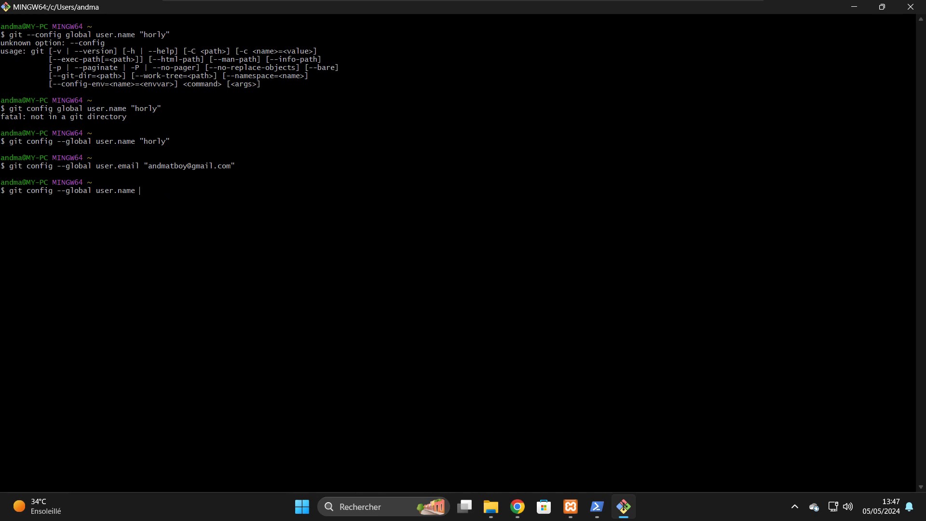
key(Return)
key(Up)
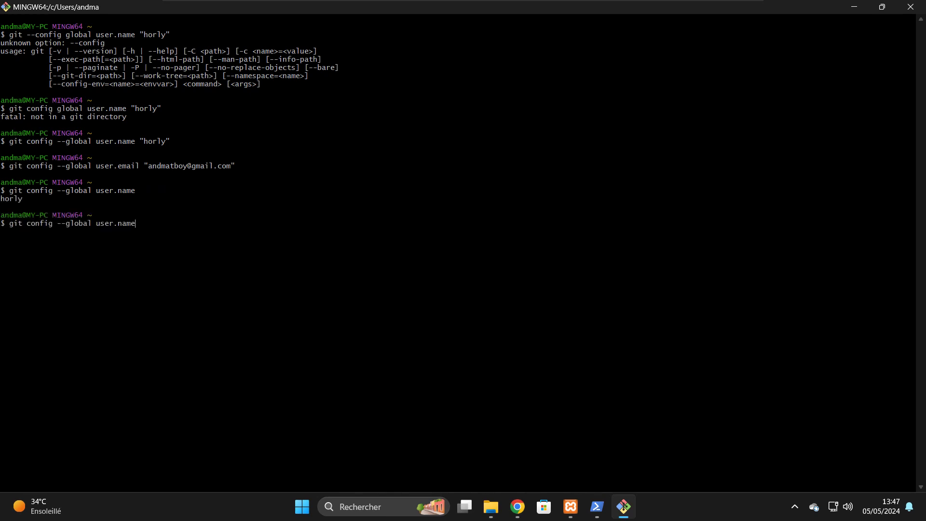
key(Up)
key(BackSpace)
key(BackSpace)
key(BackSpace)
key(BackSpace)
key(BackSpace)
key(BackSpace)
key(BackSpace)
key(BackSpace)
key(BackSpace)
key(BackSpace)
key(BackSpace)
key(BackSpace)
key(BackSpace)
key(BackSpace)
key(BackSpace)
key(BackSpace)
key(BackSpace)
key(BackSpace)
key(BackSpace)
key(BackSpace)
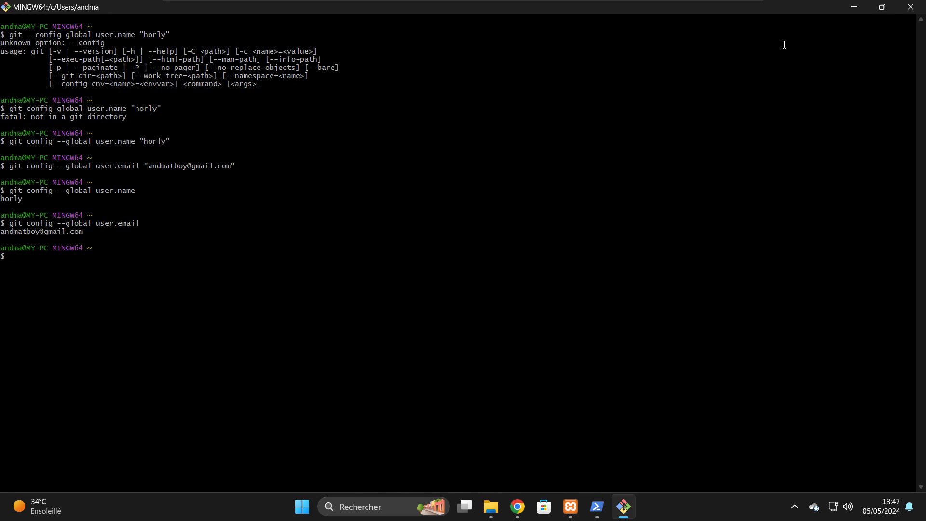
text(ls)
key(Return)
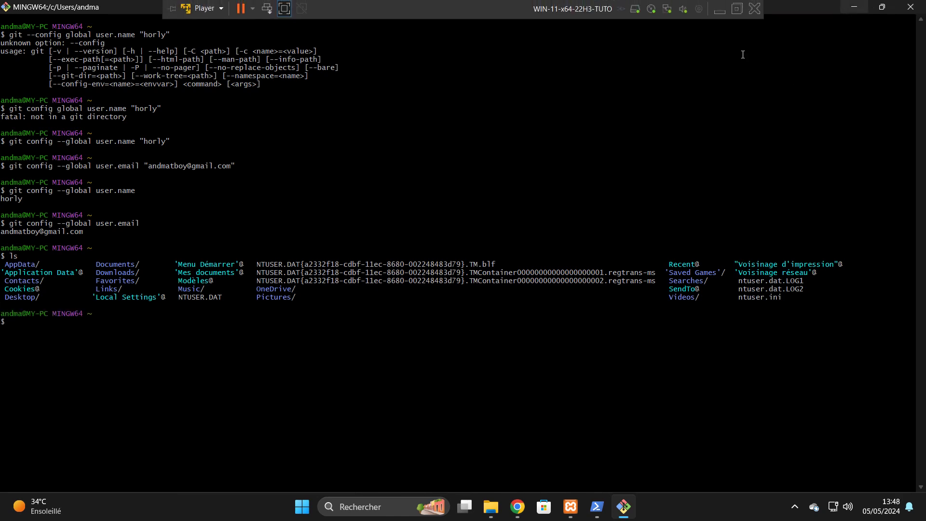
- Minimize Git Bash and return to Chrome's GitHub repository tab
click(856, 6)
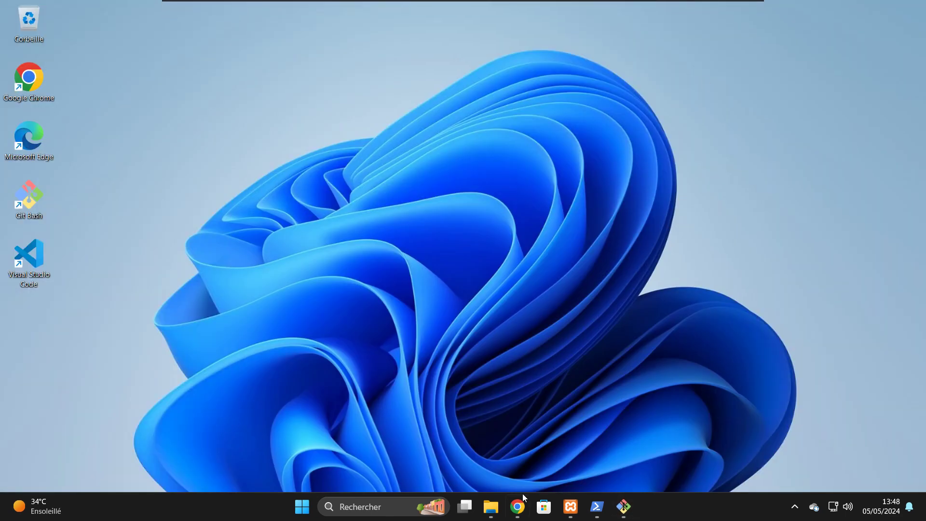
click(517, 508)
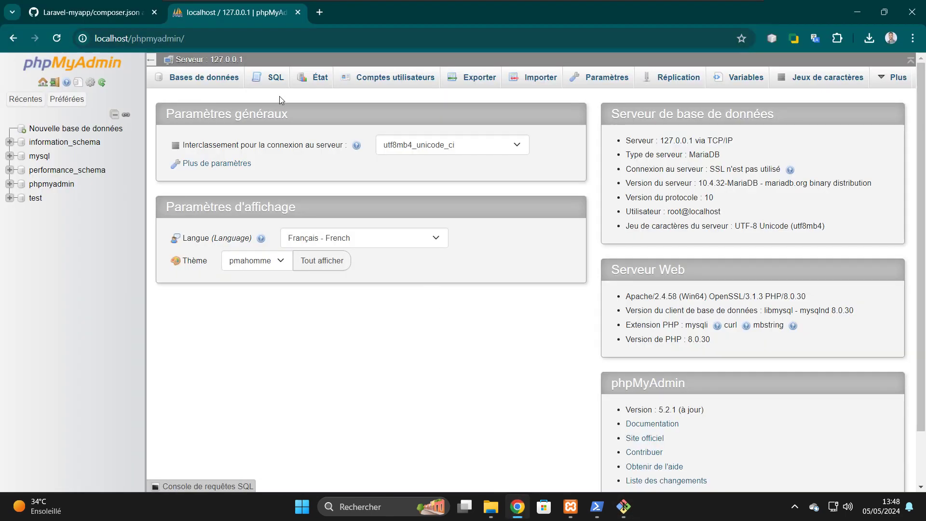
click(91, 15)
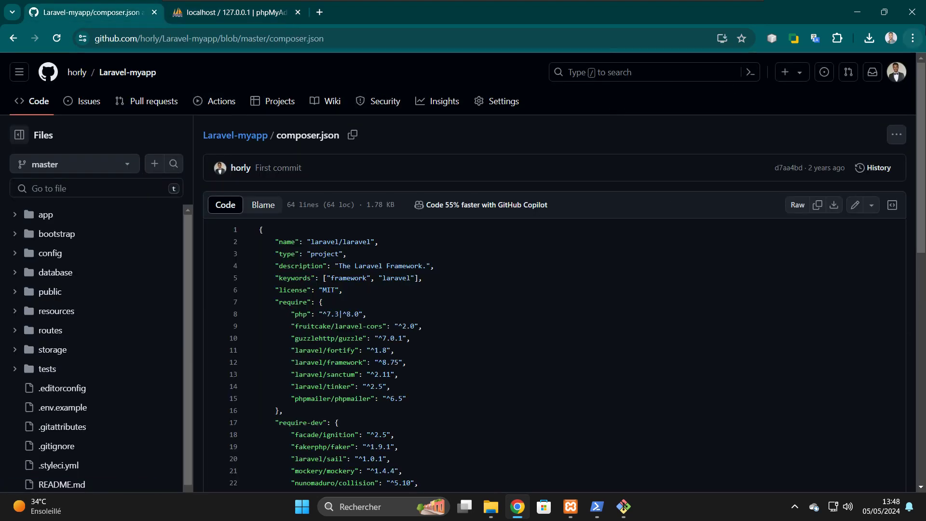
- In Settings > SSH and GPG keys, delete the VM-TUTO-LARAVEL key and confirm the deletion
click(898, 71)
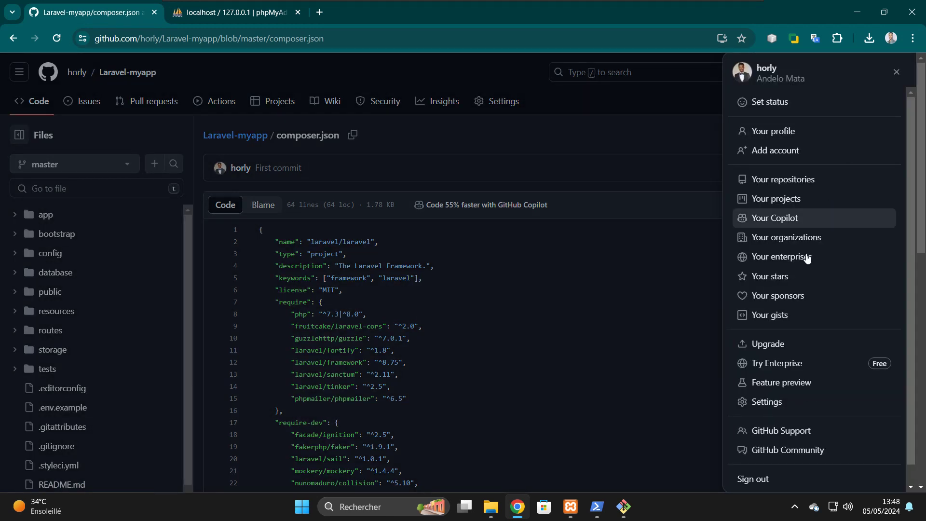
click(768, 404)
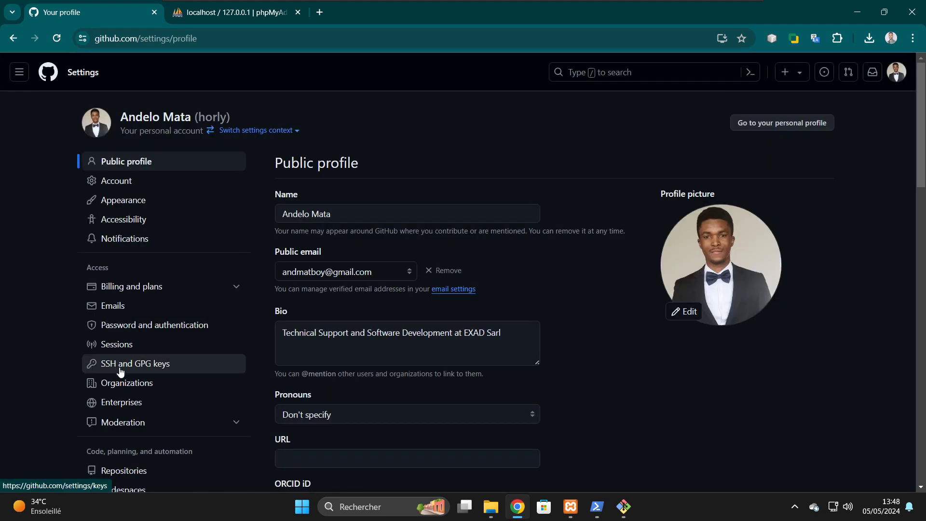
click(138, 365)
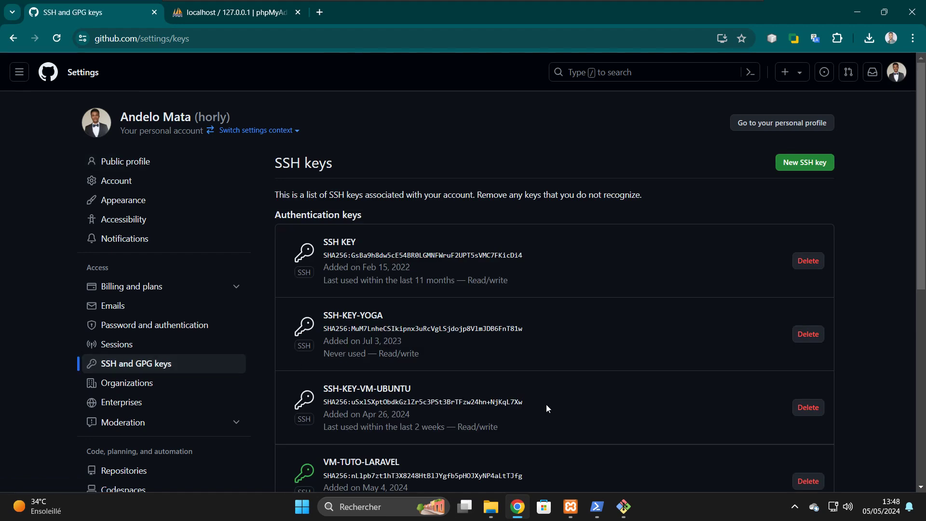
scroll(546, 405, down, 6)
scroll(421, 194, up, 1)
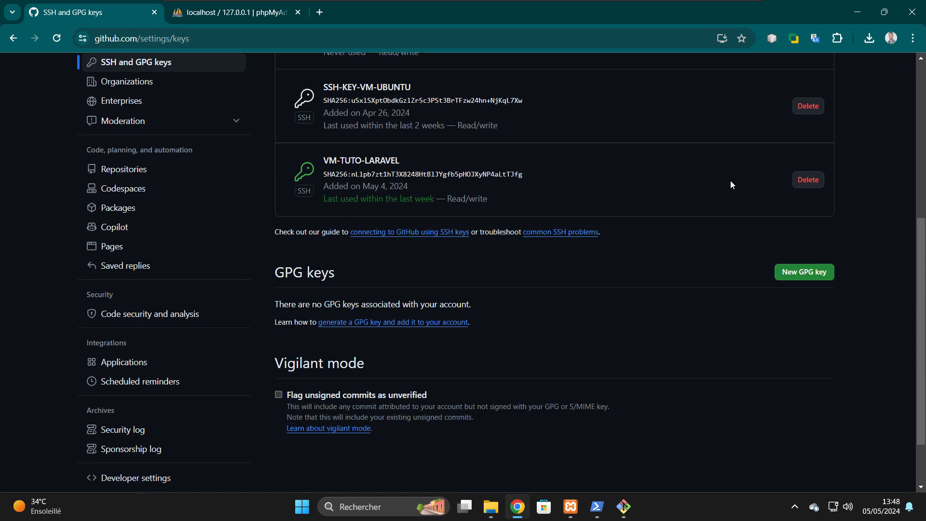
click(816, 180)
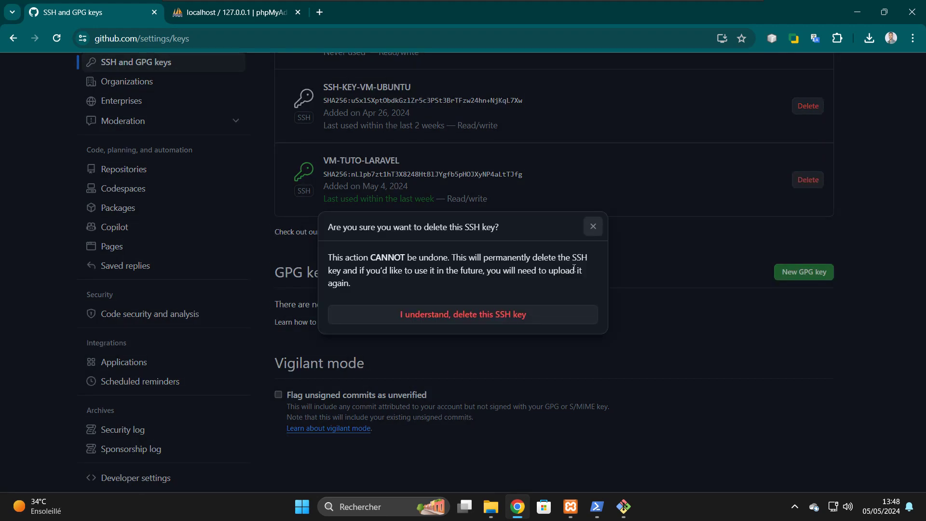
click(456, 317)
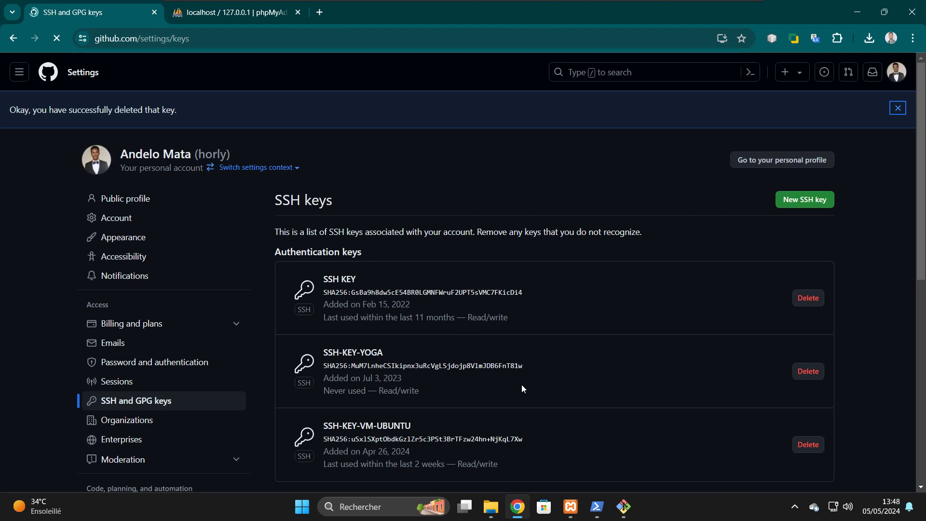
scroll(522, 389, down, 5)
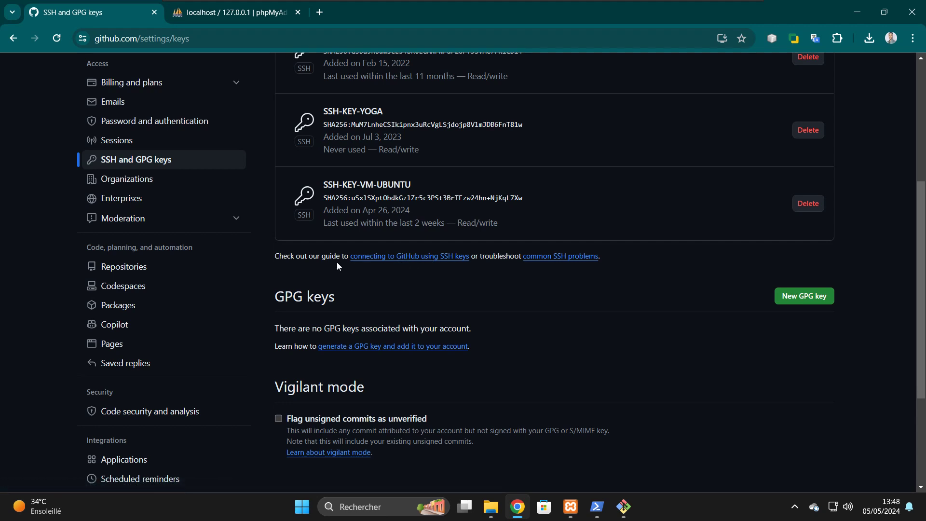
- Open GitHub Docs' Windows guide to generating a new SSH key, scroll to the ssh-keygen steps, then return to Git Bash
click(400, 256)
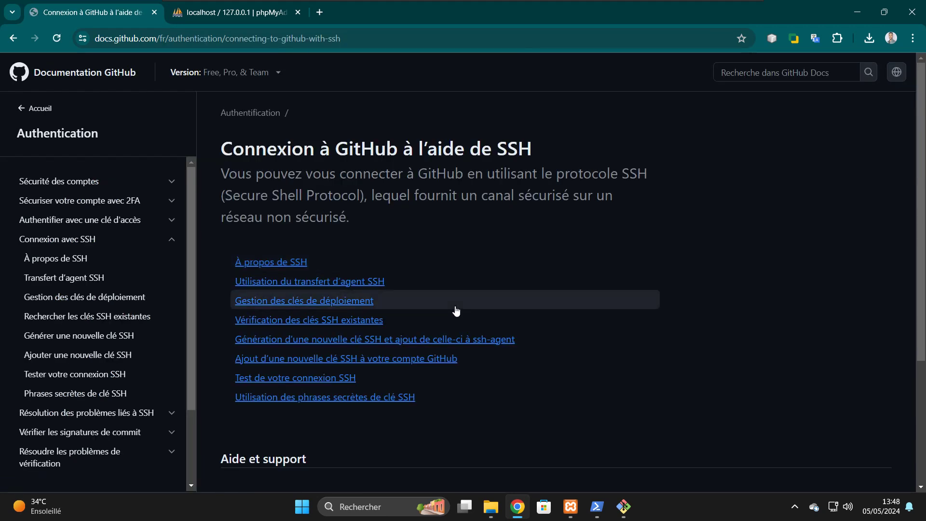
scroll(456, 310, down, 3)
scroll(455, 306, up, 2)
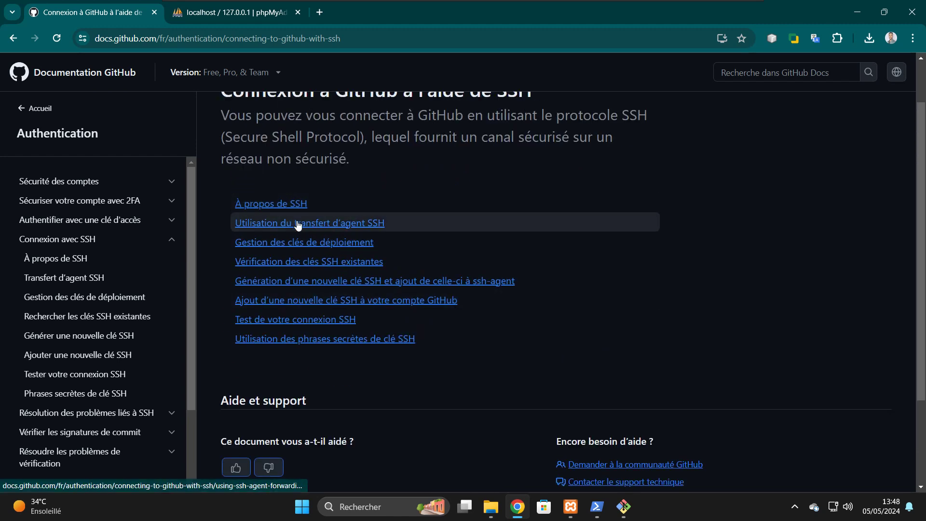
click(330, 285)
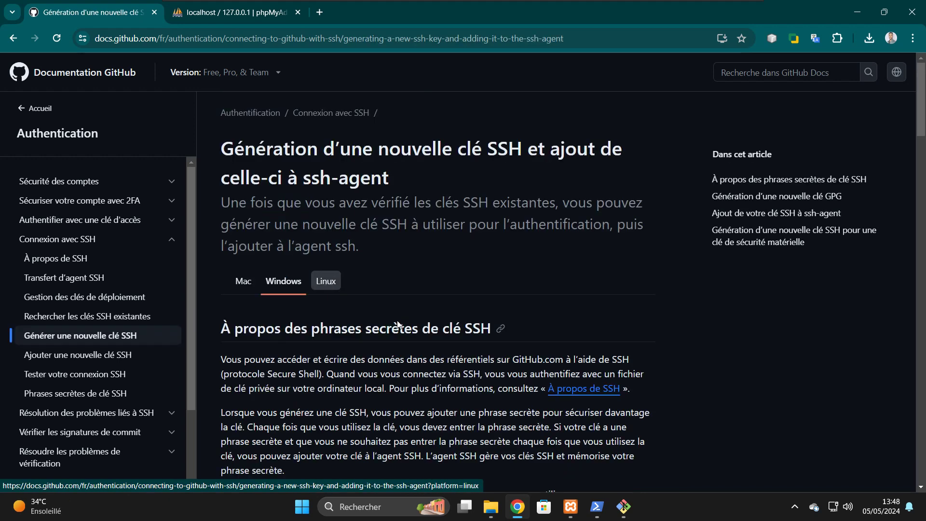
click(284, 283)
scroll(390, 338, down, 5)
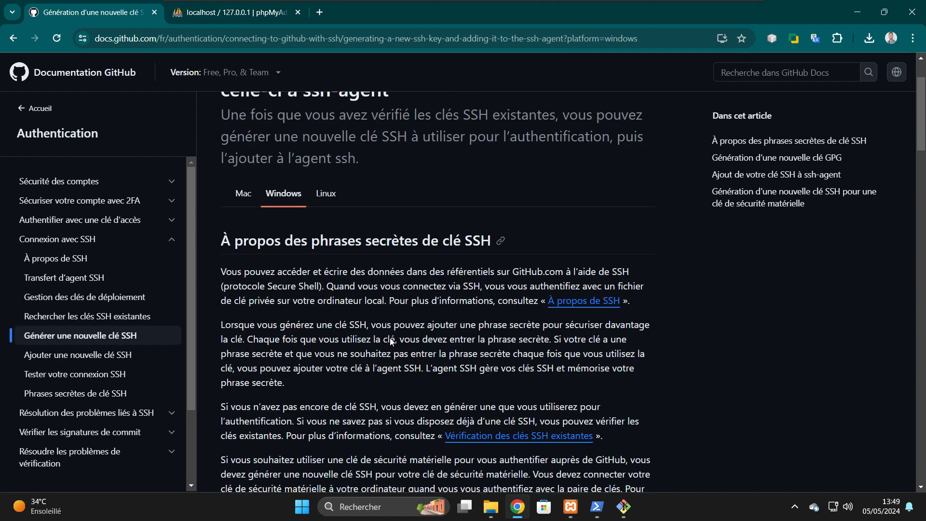
scroll(391, 338, down, 9)
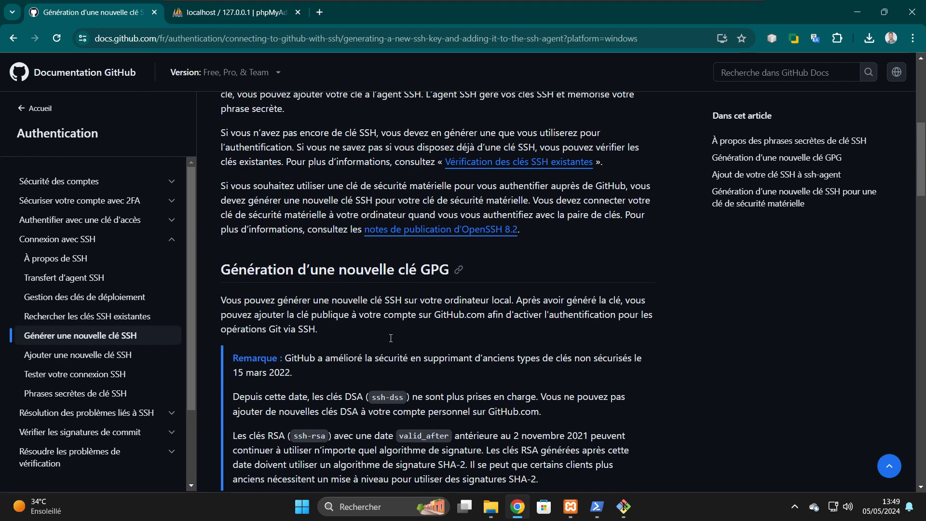
scroll(391, 338, down, 1)
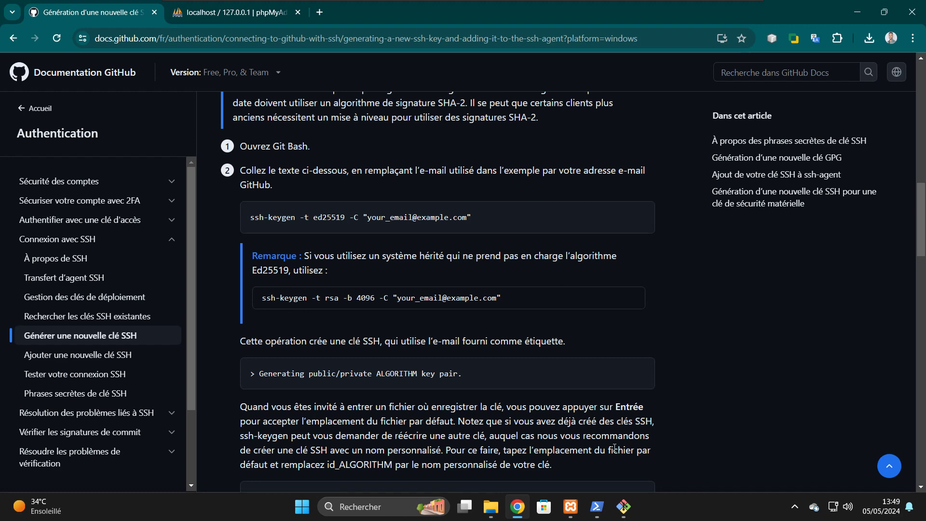
click(624, 506)
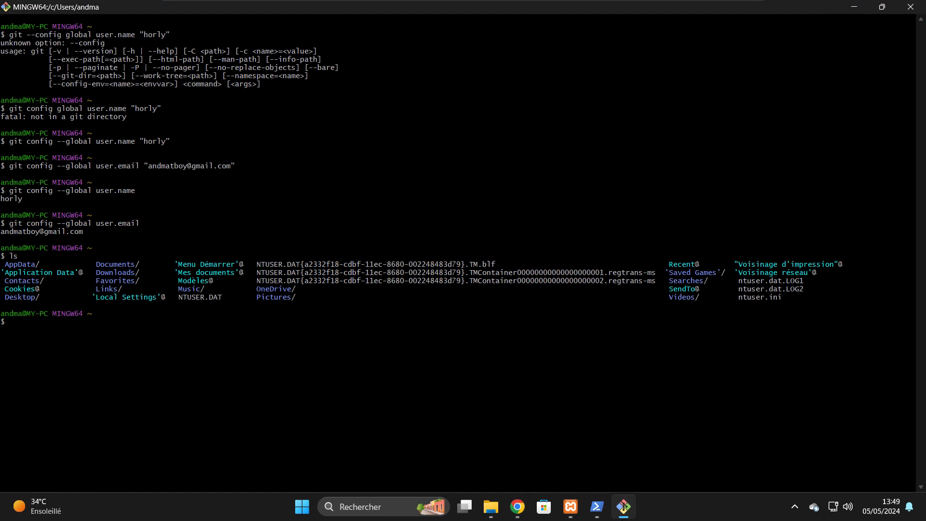
- Copy the RSA ssh-keygen command line from the GitHub SSH key docs
click(624, 506)
click(595, 511)
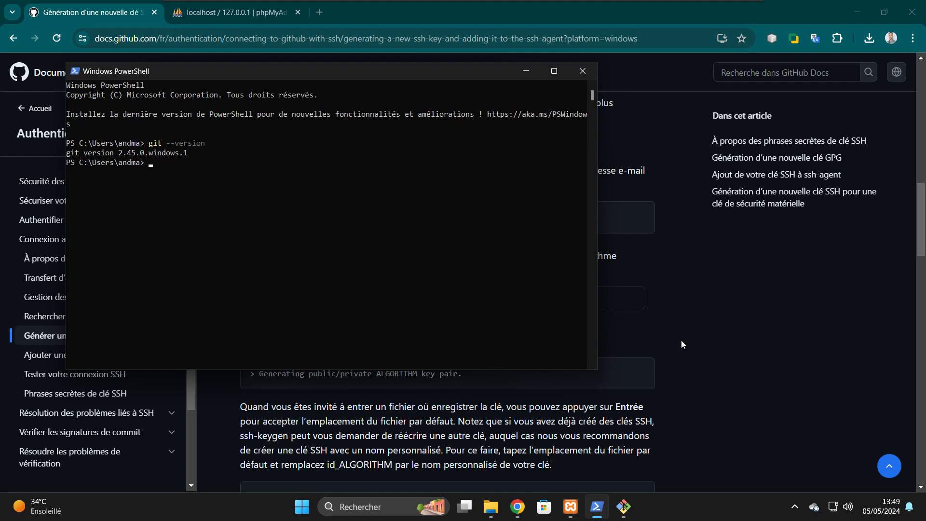
click(757, 341)
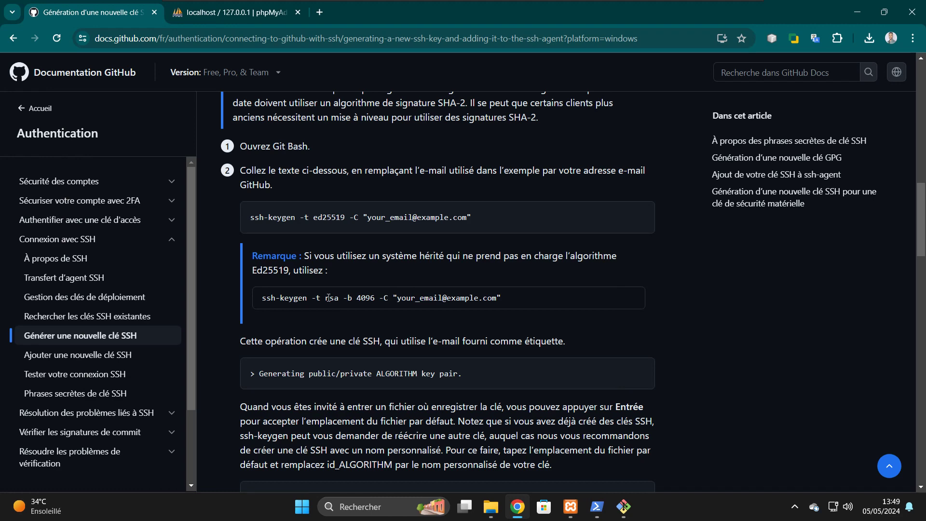
triple_click(286, 298)
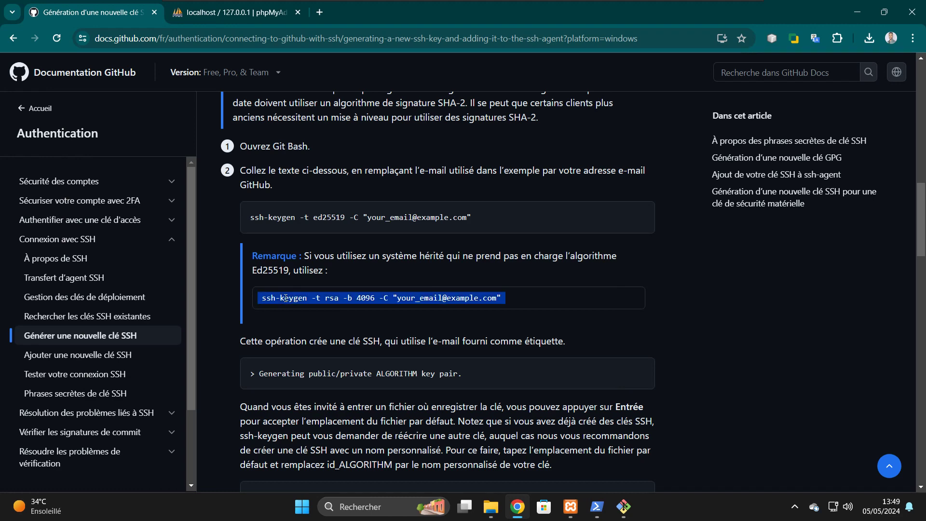
right_click(286, 298)
click(312, 313)
- Paste and run ssh-keygen -t rsa -b 4096 in PowerShell, abandon it at the save-location prompt, and close the window
click(597, 506)
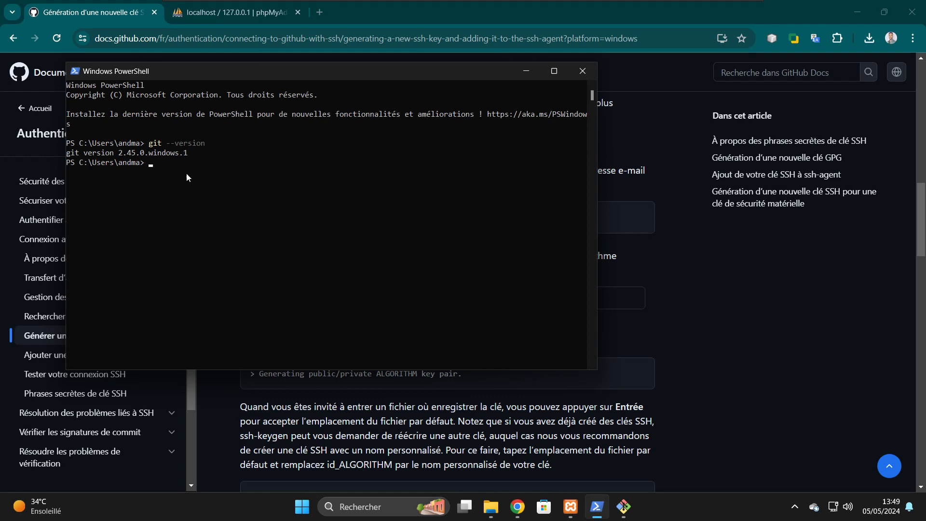
right_click(160, 167)
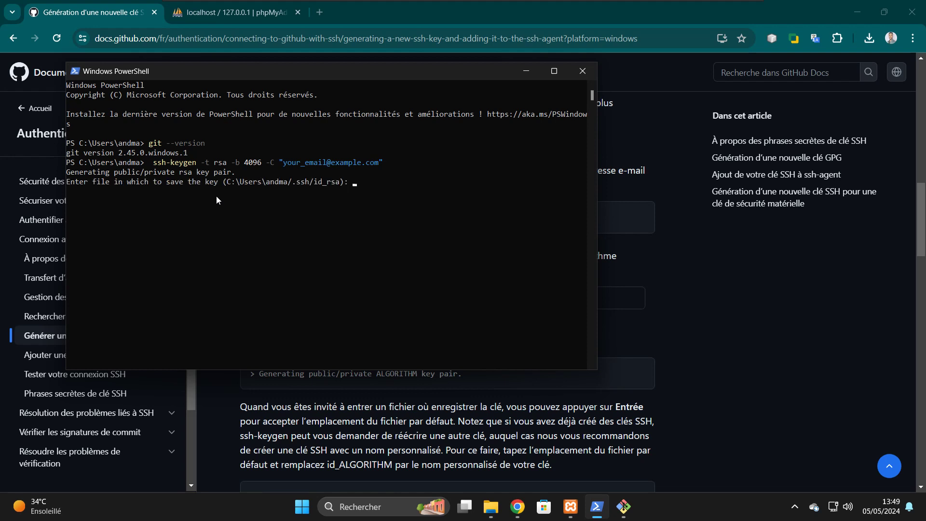
text(c)
key(BackSpace)
click(581, 73)
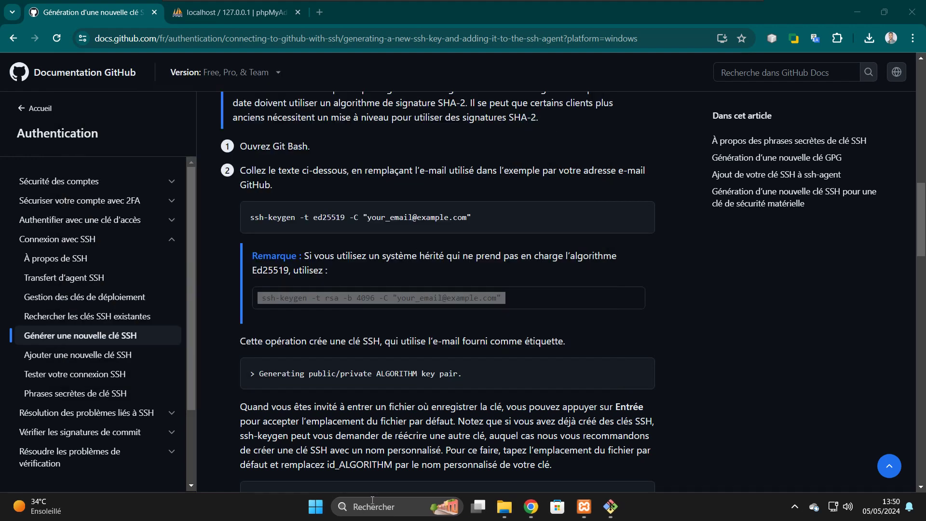
- Rerun ssh-keygen -t rsa -b 4096 in a fresh PowerShell window, then close it
click(372, 506)
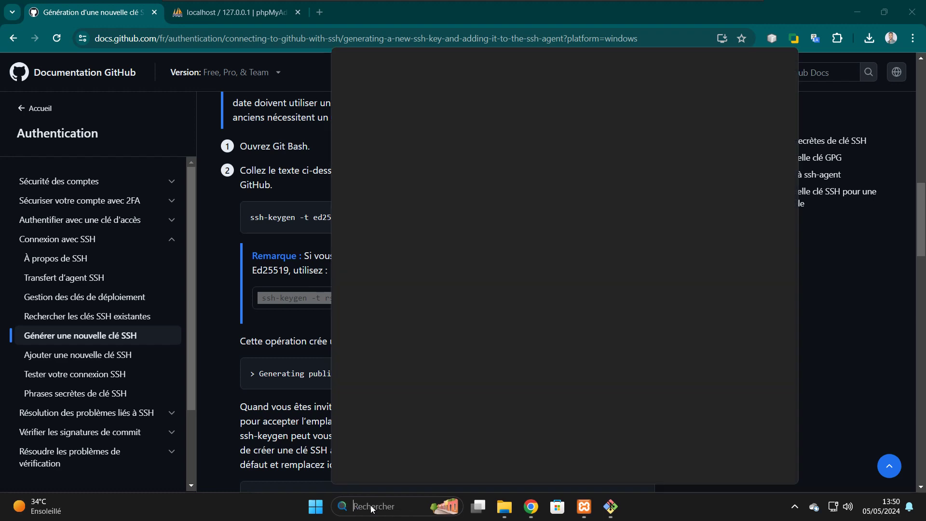
text(power)
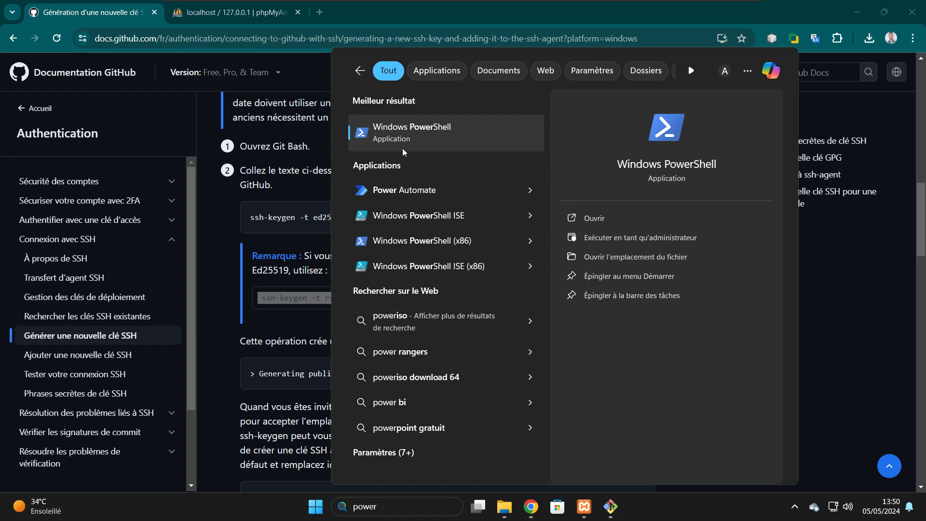
click(422, 139)
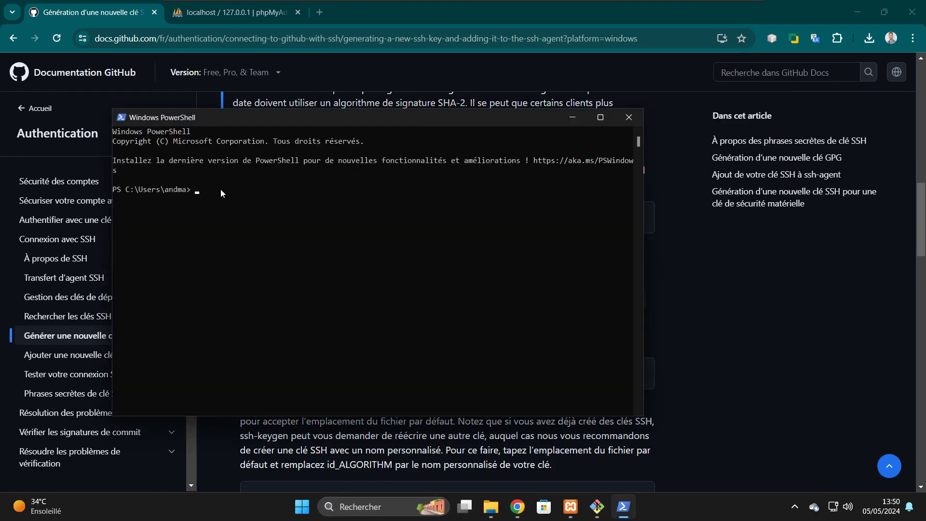
key(ctrl+v)
key(Return)
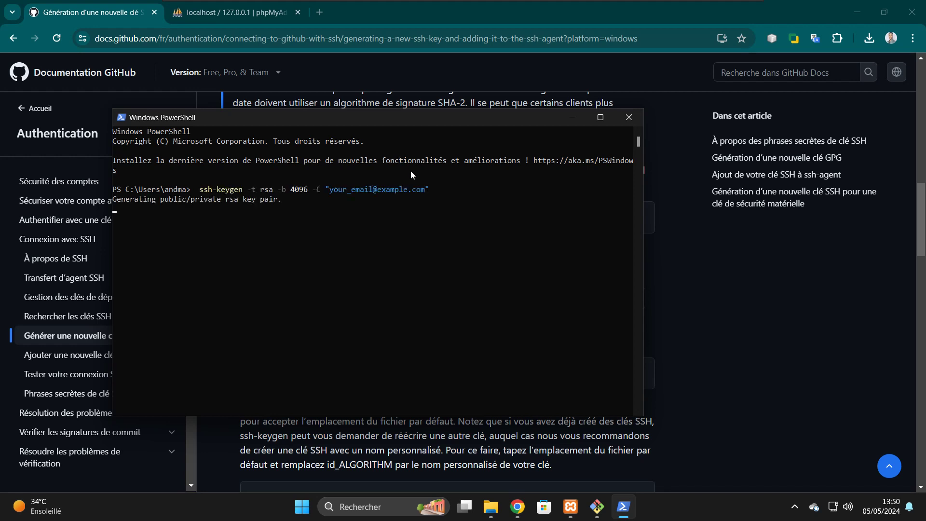
click(627, 118)
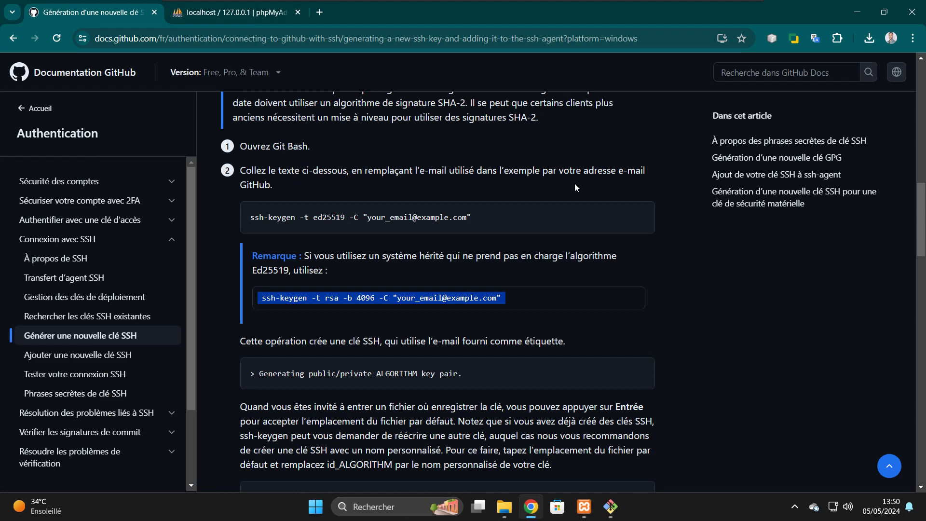
click(366, 506)
- Open Notepad (Bloc-notes) and paste the RSA ssh-keygen command into it
text(bloc-notes)
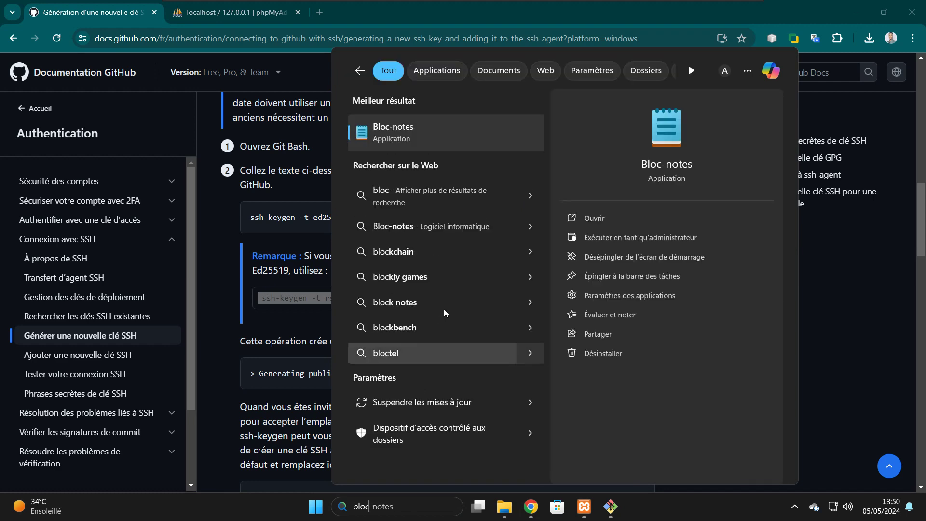
click(407, 137)
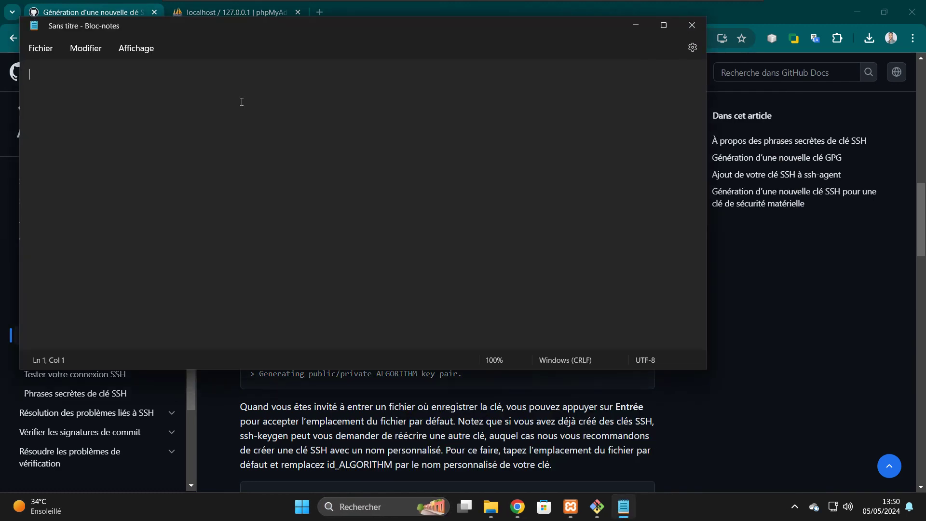
key(ctrl+v)
- Replace the example e-mail in the command with the user's own e-mail address and select the line
key(BackSpace)
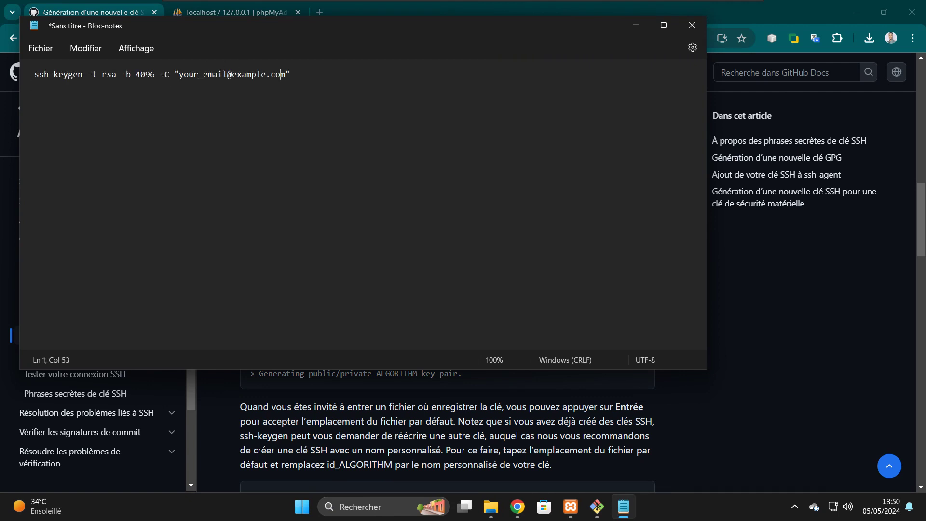
key(BackSpace)
key(BackSpace)
key(BackSpace)
key(BackSpace)
key(BackSpace)
key(BackSpace)
key(BackSpace)
key(BackSpace)
key(BackSpace)
key(BackSpace)
key(BackSpace)
key(BackSpace)
key(BackSpace)
key(BackSpace)
key(BackSpace)
key(BackSpace)
key(BackSpace)
key(BackSpace)
key(BackSpace)
key(BackSpace)
key(BackSpace)
key(BackSpace)
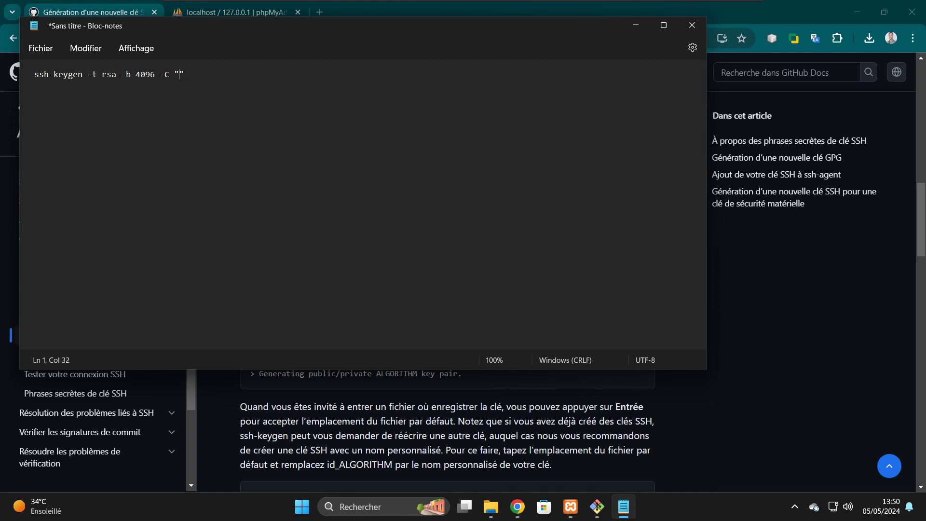
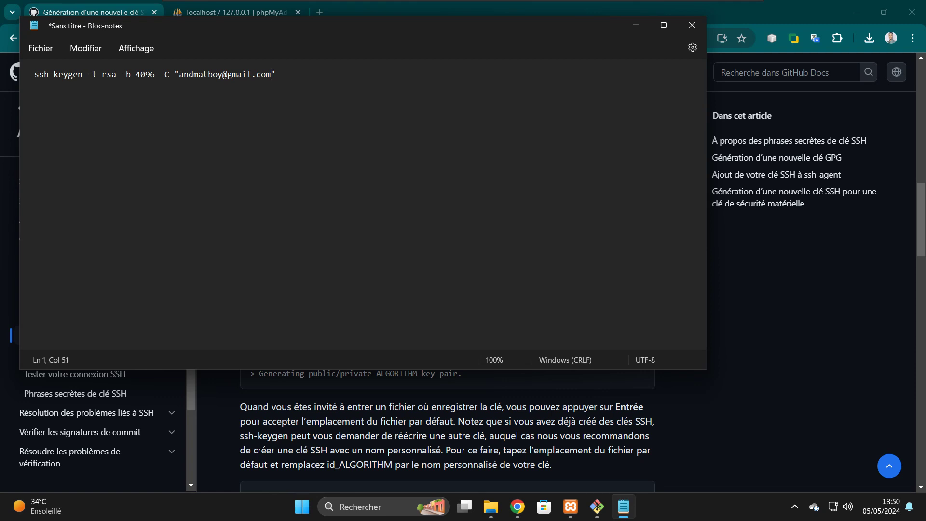
key(shift+Left)
key(shift+Left)
key(shift+Left)
key(shift+Left)
key(shift+Left)
key(shift+Left)
key(shift+Left)
key(shift+Left)
key(shift+Left)
key(shift+Left)
key(shift+Left)
key(shift+Left)
key(shift+Left)
key(shift+Left)
key(shift+Left)
key(shift+Left)
key(shift+Left)
key(shift+Left)
key(shift+Left)
key(shift+Left)
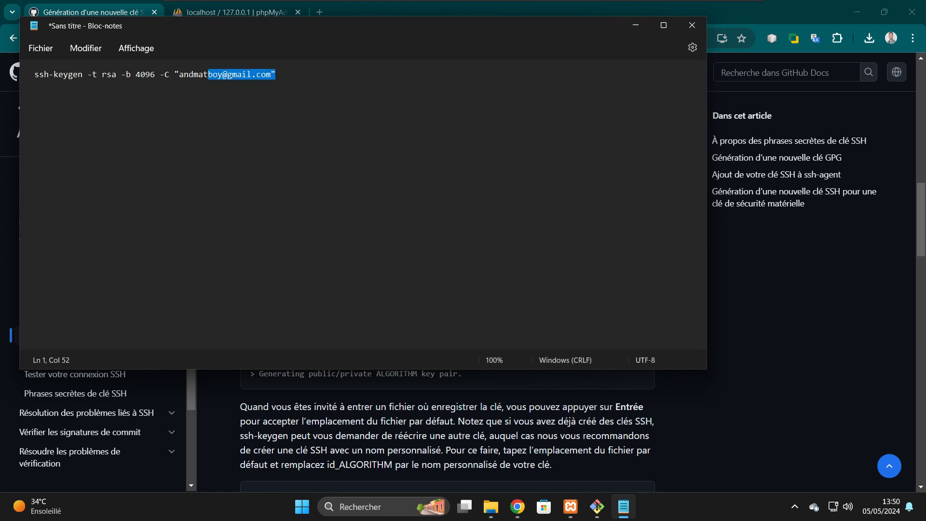
key(shift+Left)
key(shift+Left)
key(shift+Left)
key(shift+Left)
key(shift+Left)
key(shift+Left)
key(shift+Left)
key(shift+Left)
key(shift+Right)
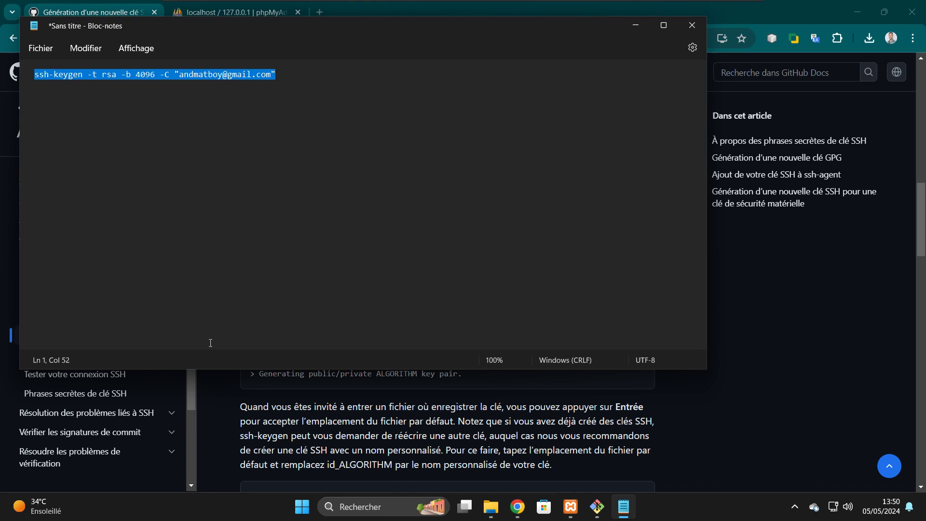
- Run ssh-keygen -t rsa -b 4096 -C with the user's e-mail in a new PowerShell window
click(362, 507)
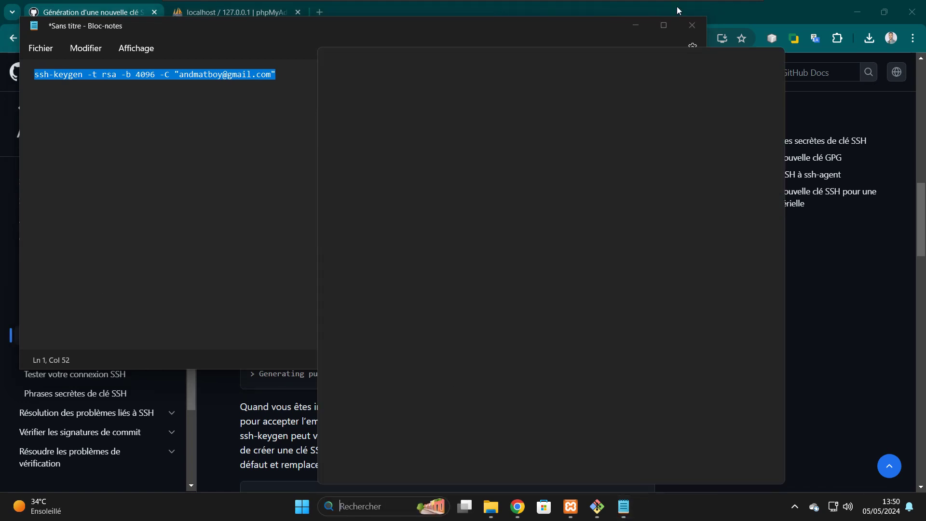
click(632, 23)
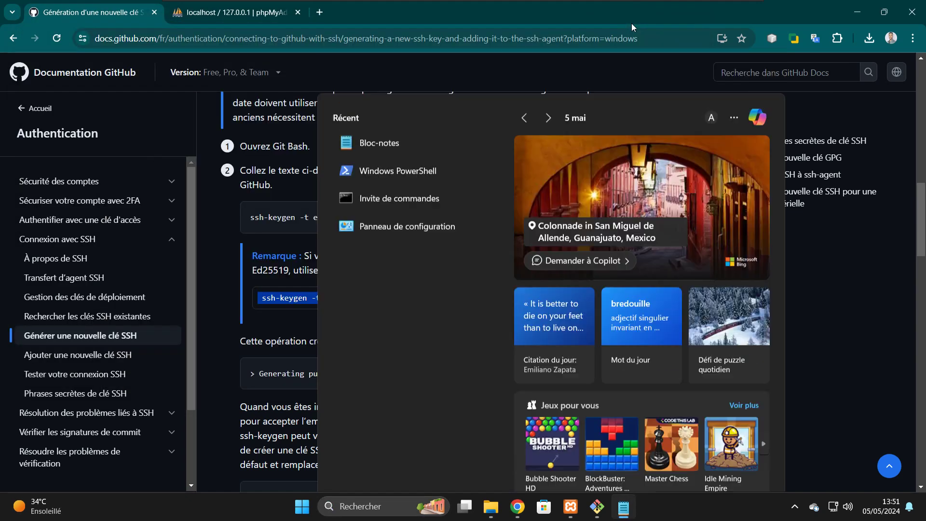
click(394, 507)
click(395, 506)
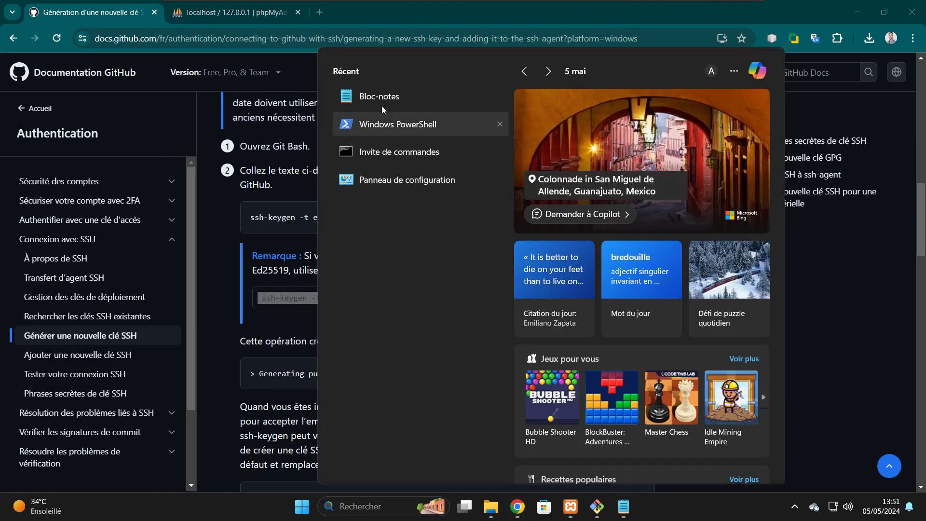
click(368, 128)
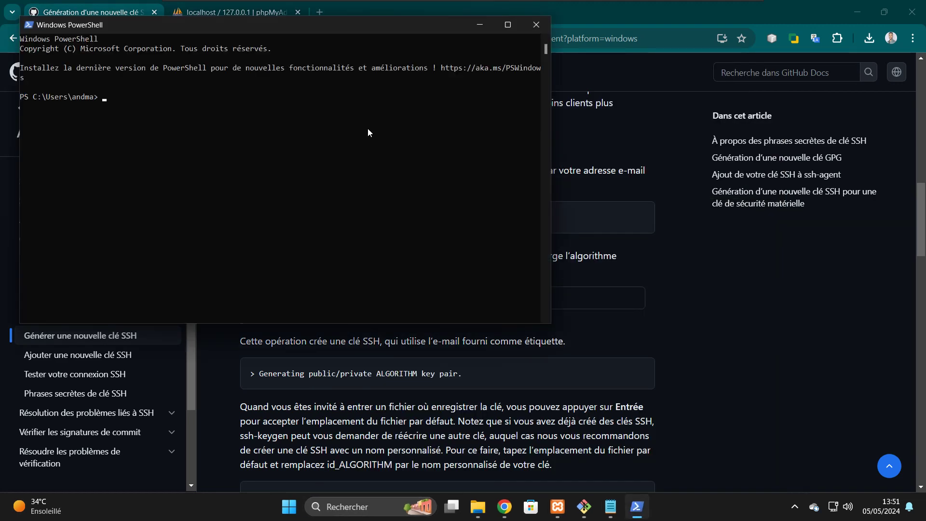
key(ctrl+v)
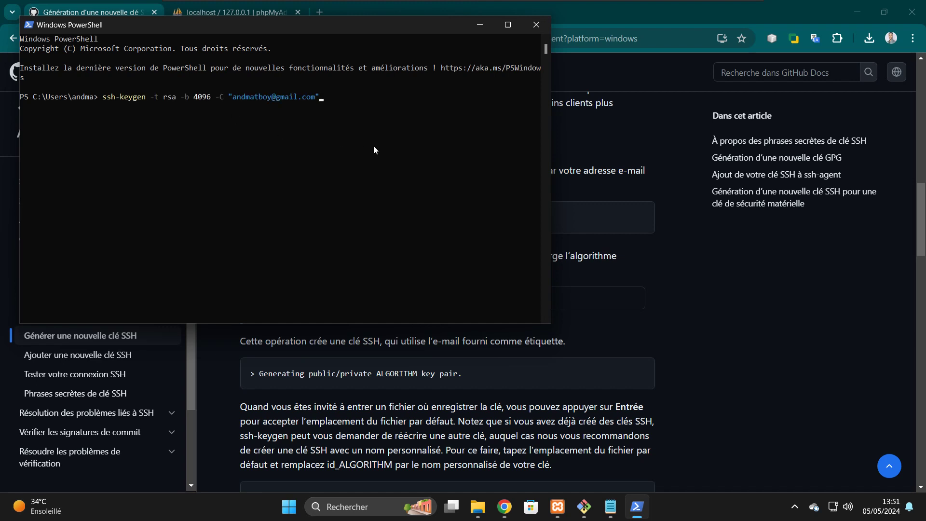
key(Return)
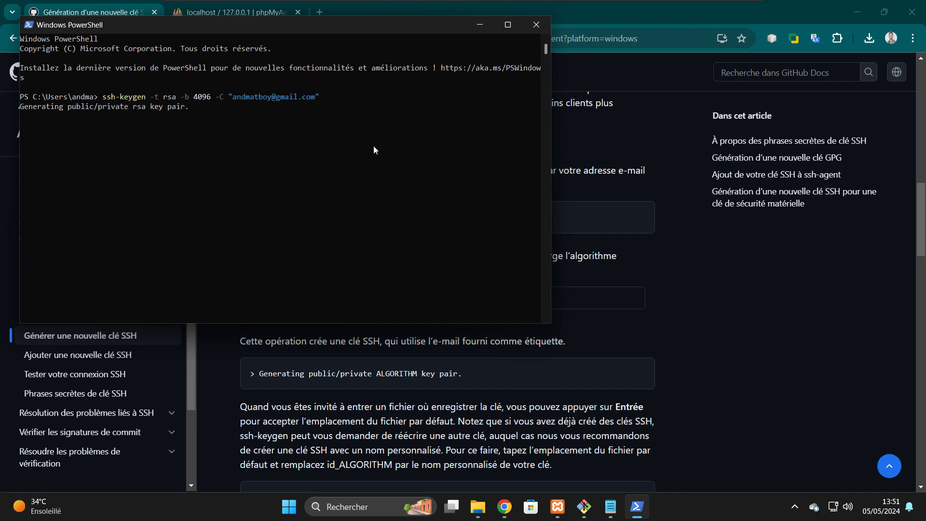
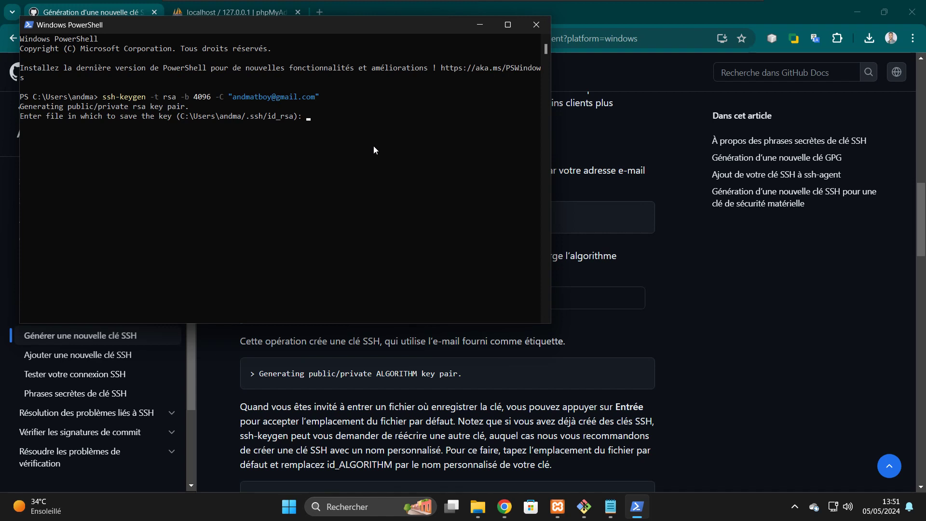
- Save the RSA key pair in the default .ssh folder with no passphrase, then maximize PowerShell
key(Return)
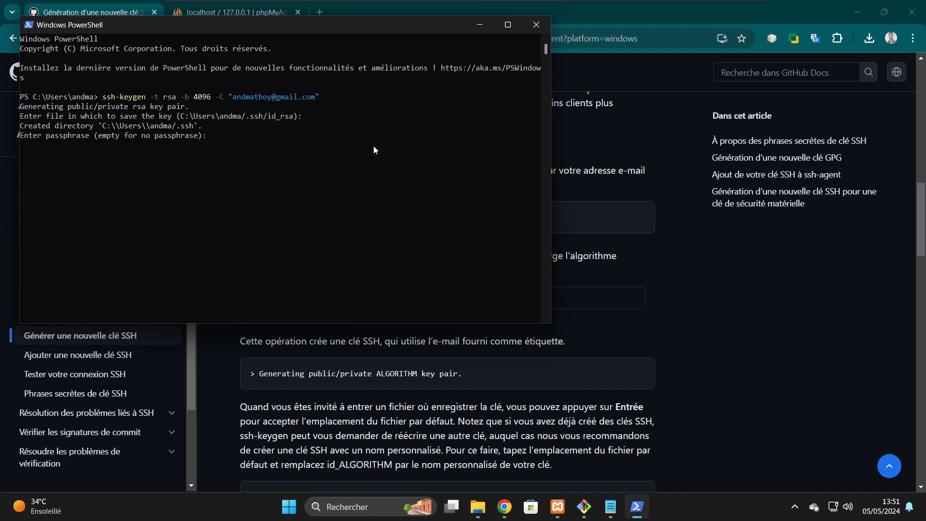
key(Return)
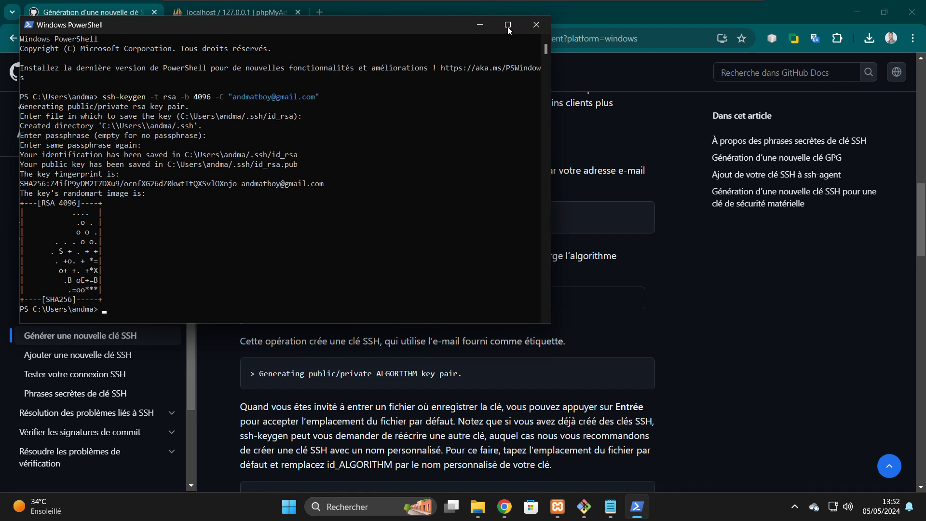
mouse_move(507, 27)
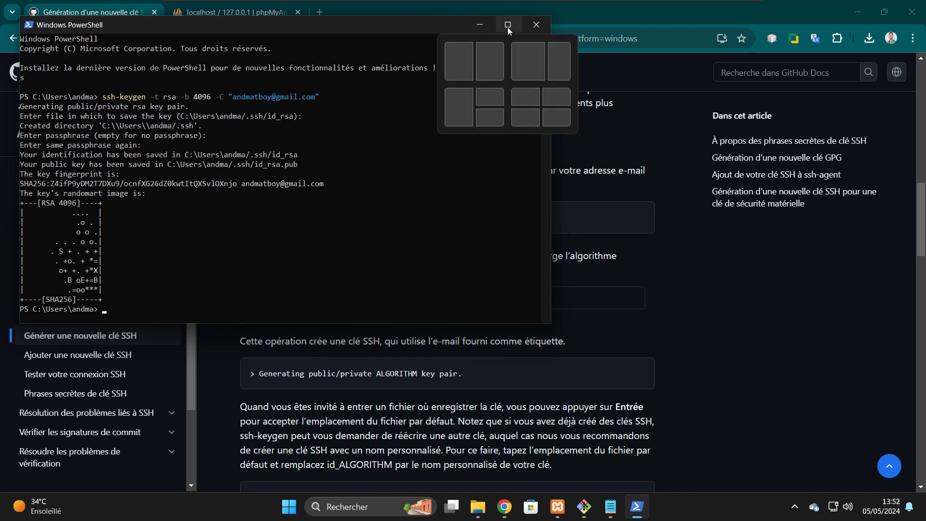
click(507, 27)
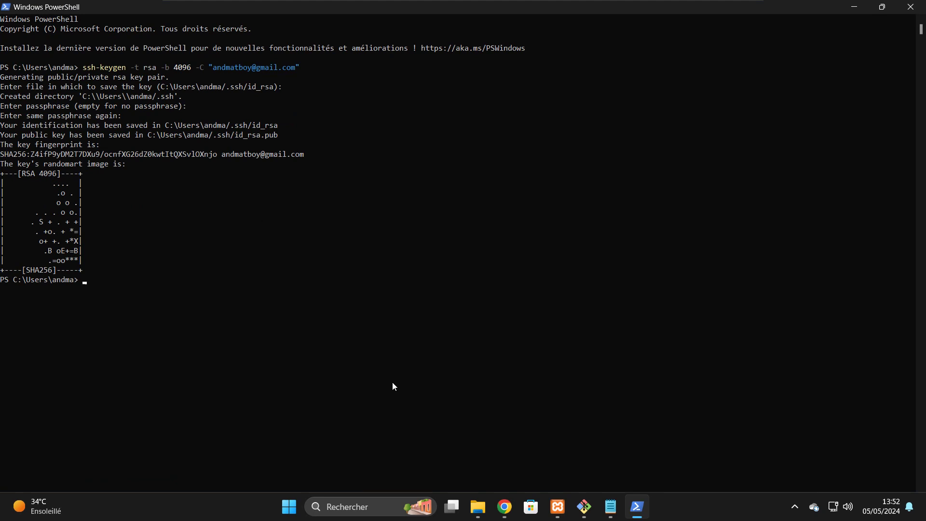
mouse_move(502, 510)
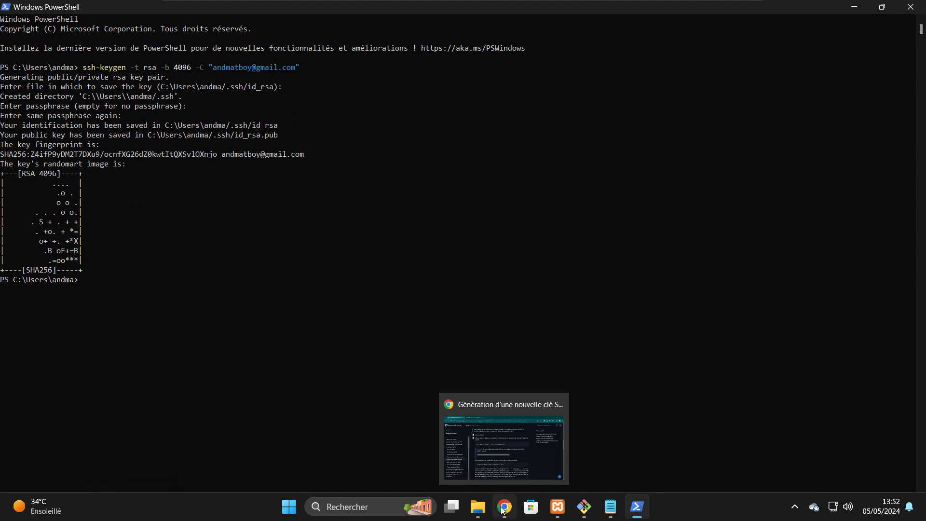
- Open Settings > SSH and GPG keys, showing the three existing authentication keys
click(502, 511)
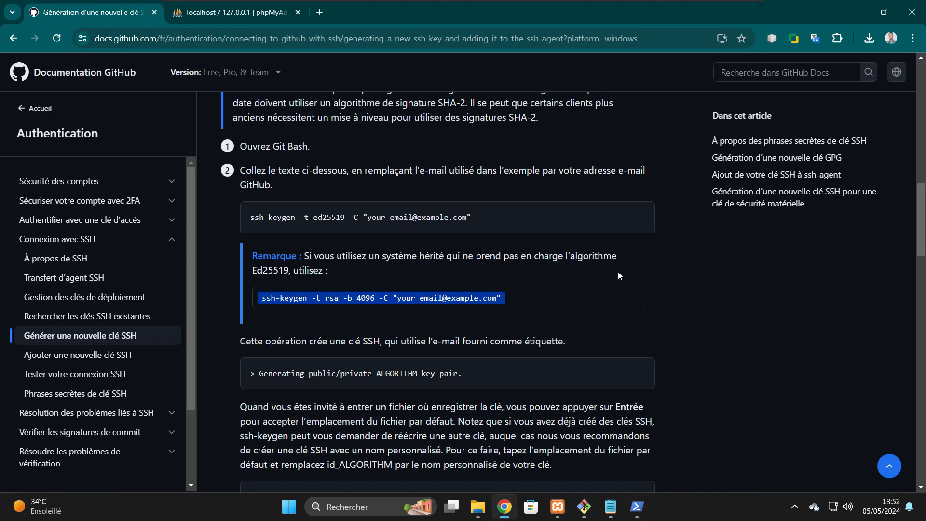
click(13, 39)
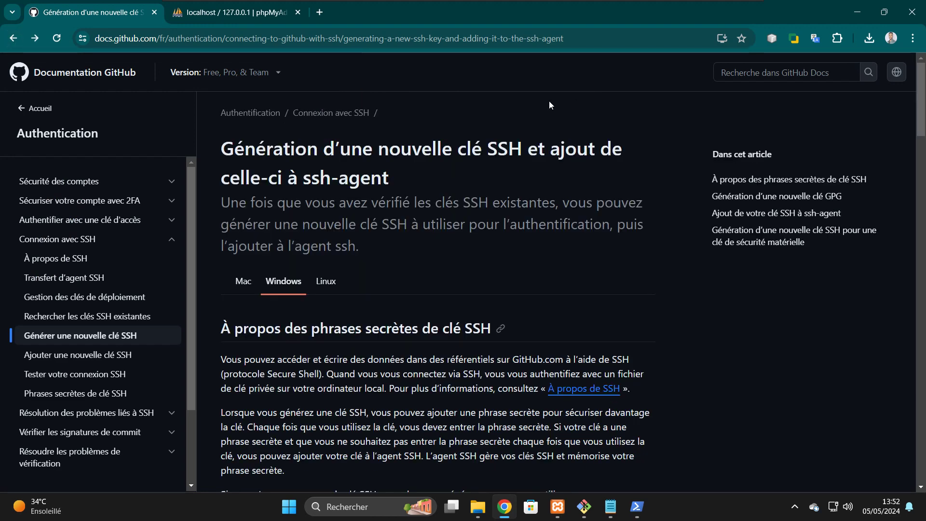
click(13, 41)
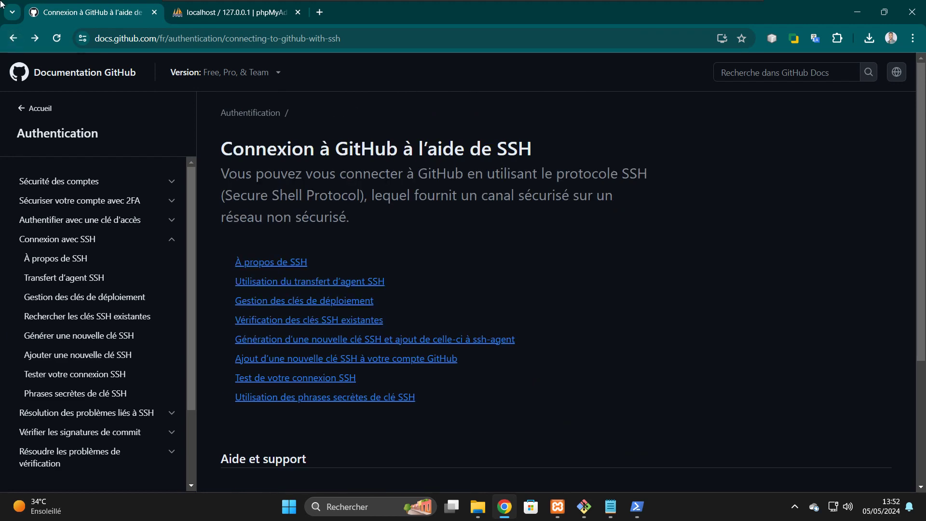
click(19, 47)
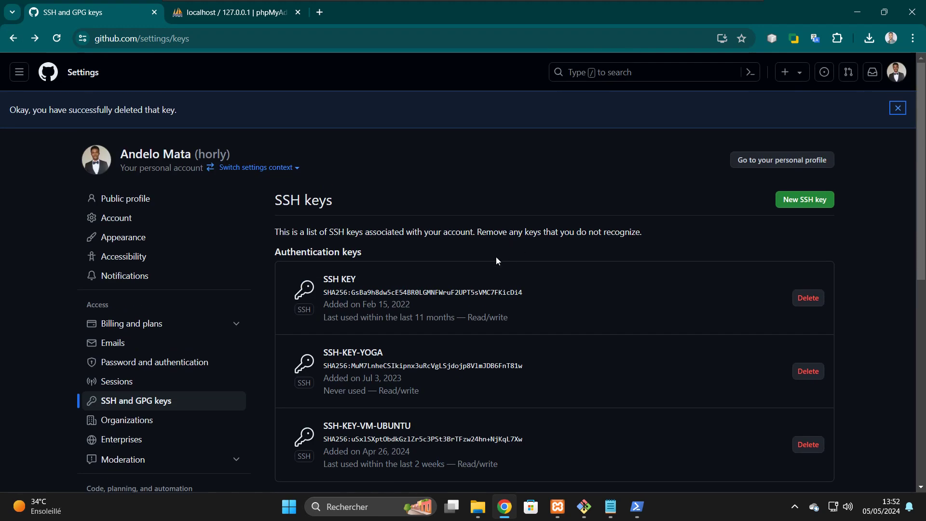
click(897, 80)
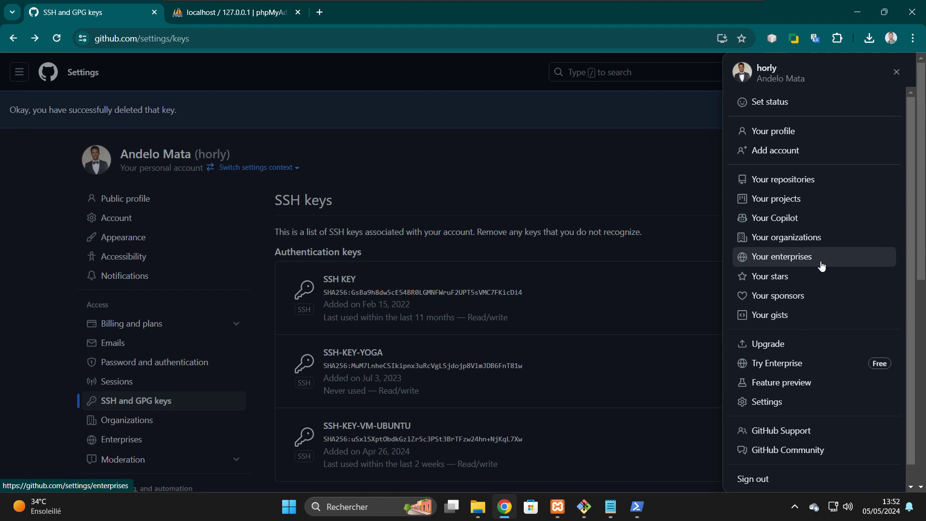
click(768, 403)
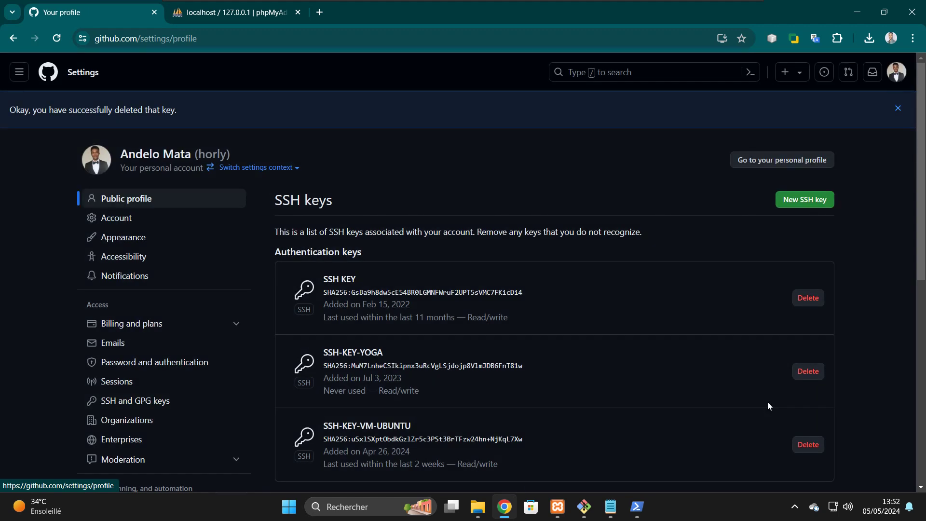
click(133, 368)
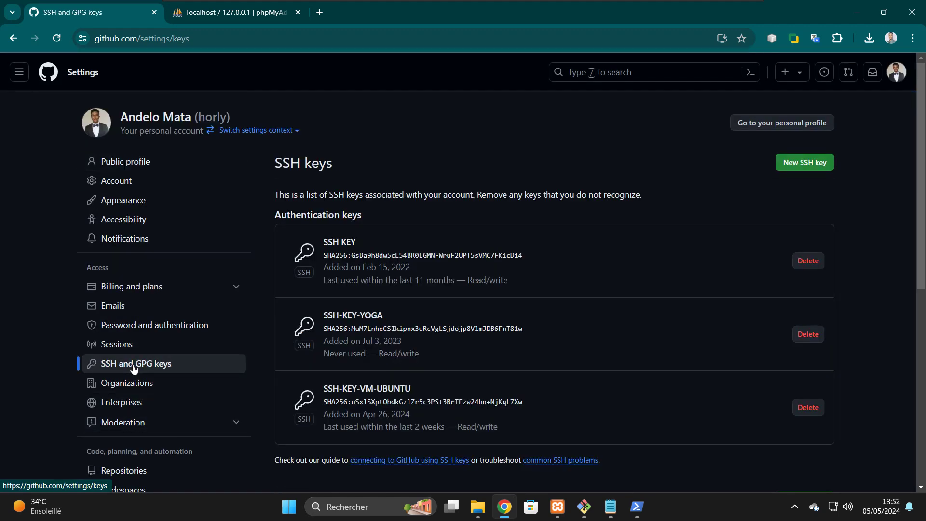
- Create a new SSH key form and title it 'SSH-VM-LARAVEL'
click(808, 166)
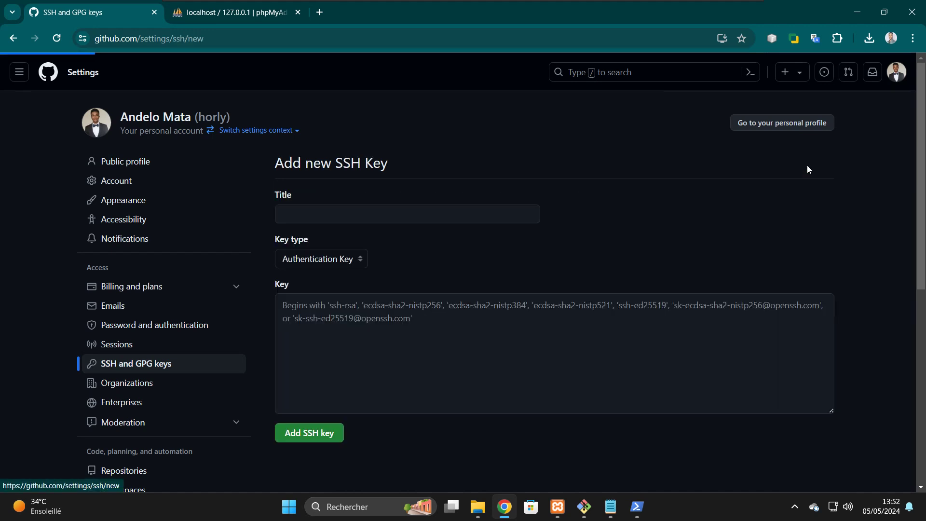
click(326, 213)
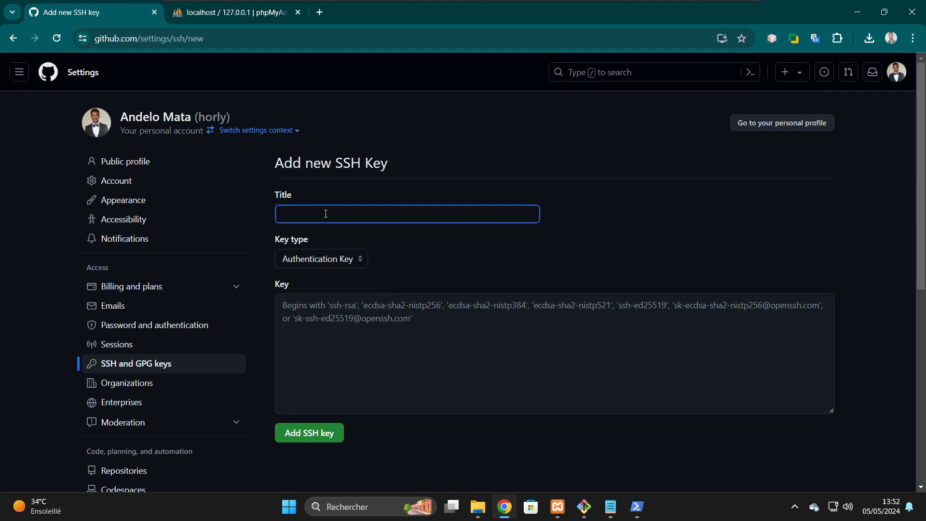
text(SSH)
text(-VMA)
key(BackSpace)
text(6)
key(BackSpace)
text(-LARAVEL)
- Change PowerShell into the .ssh folder and list its files
click(636, 507)
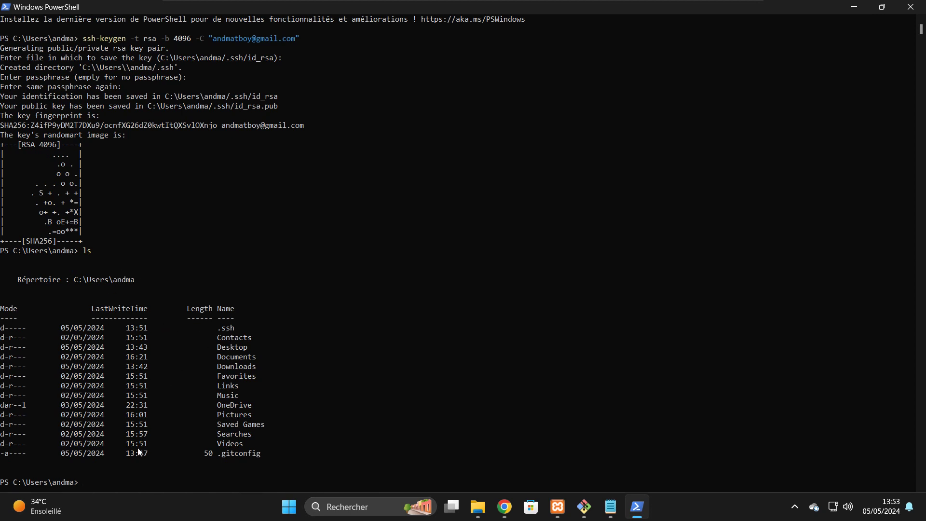
text(cd .sh)
key(BackSpace)
text(sh)
key(Tab)
key(Return)
text(ls)
key(Return)
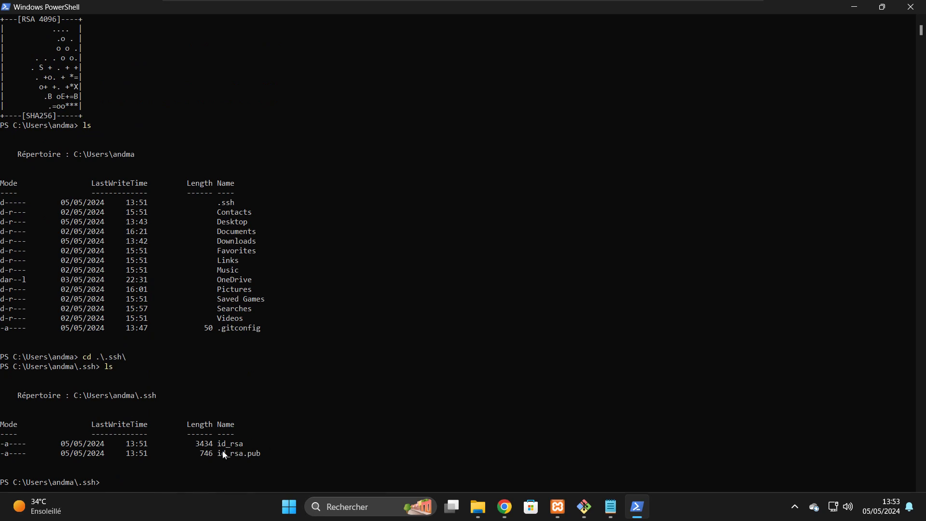
- Print id_rsa.pub with cat and copy the full public key text
drag(267, 457, 220, 454)
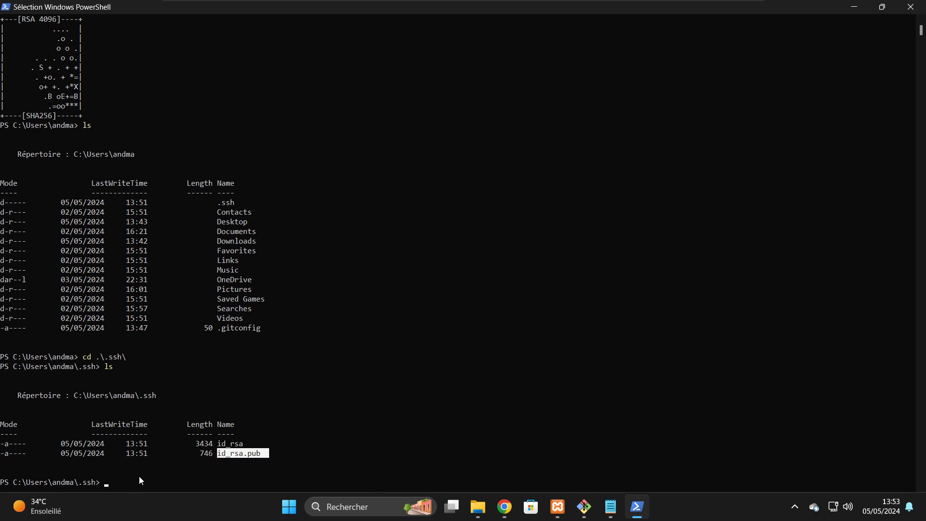
click(125, 482)
text(car)
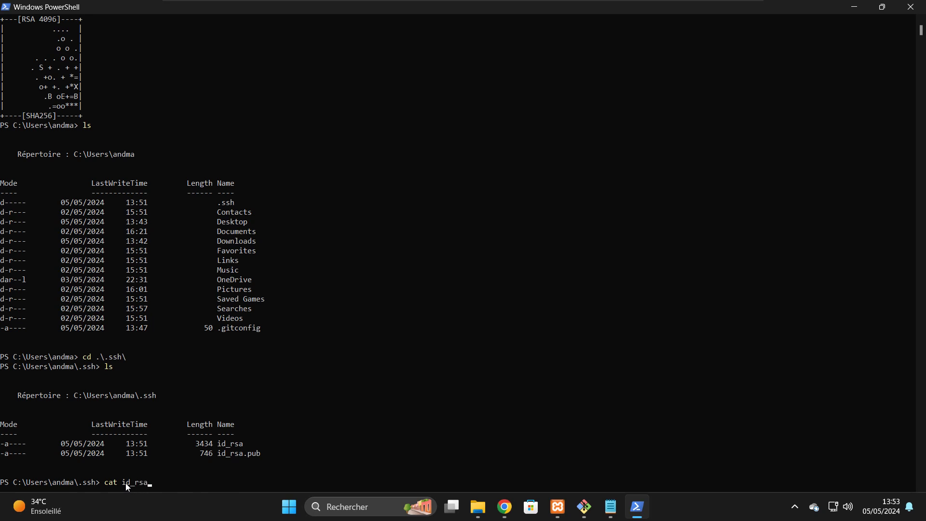
key(Tab)
key(Return)
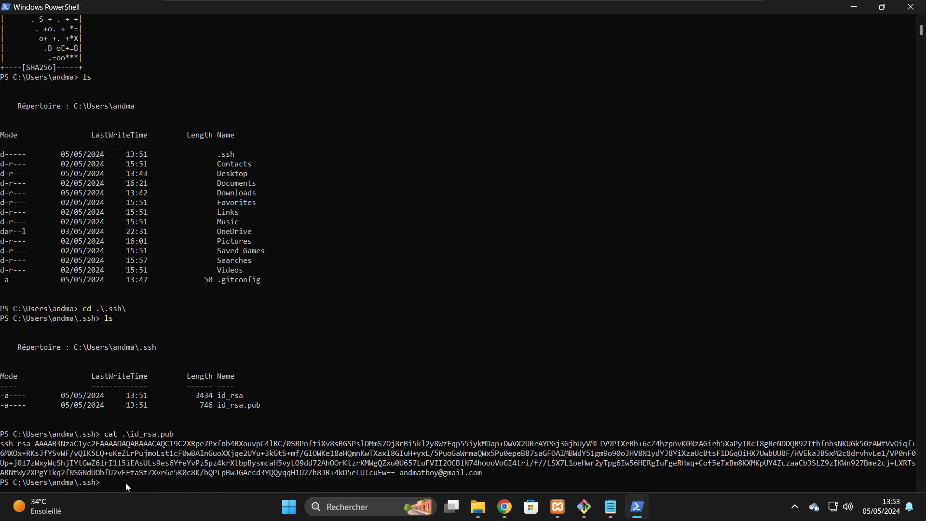
drag(1, 445, 481, 474)
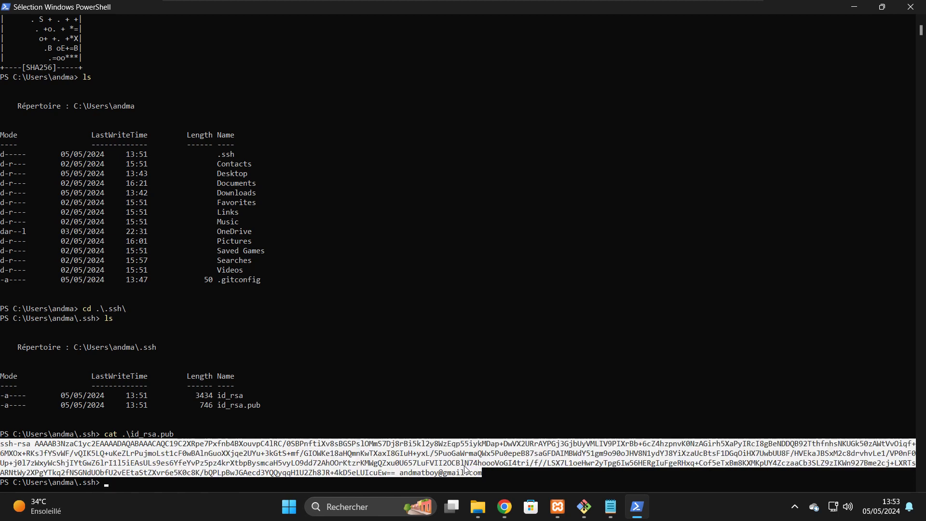
right_click(448, 463)
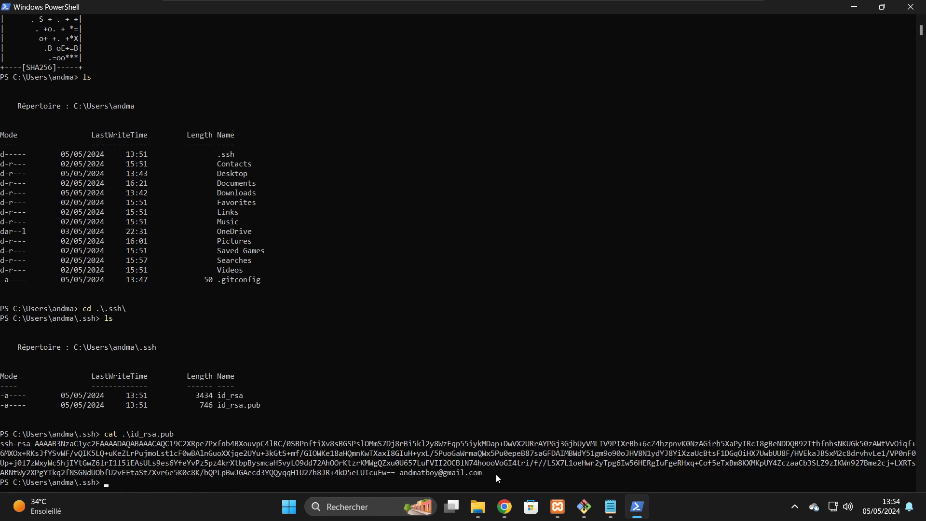
drag(484, 474, 2, 450)
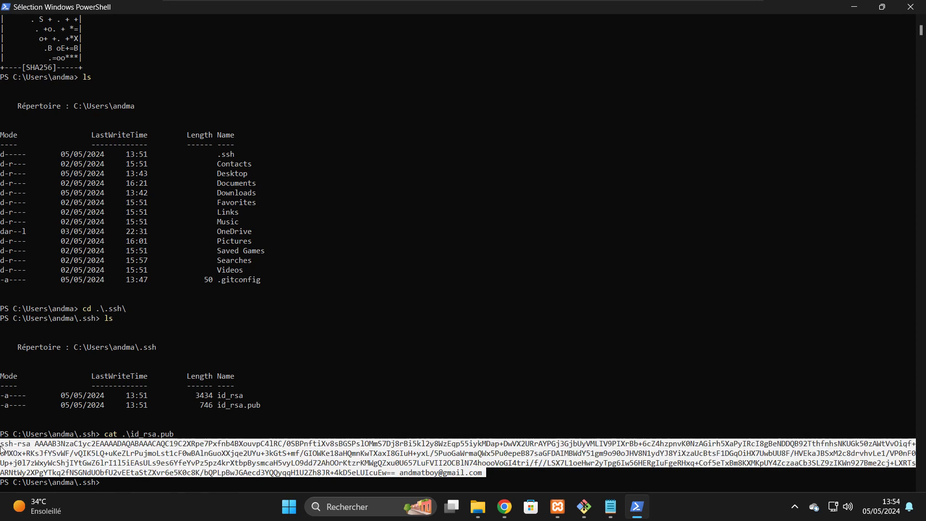
right_click(2, 450)
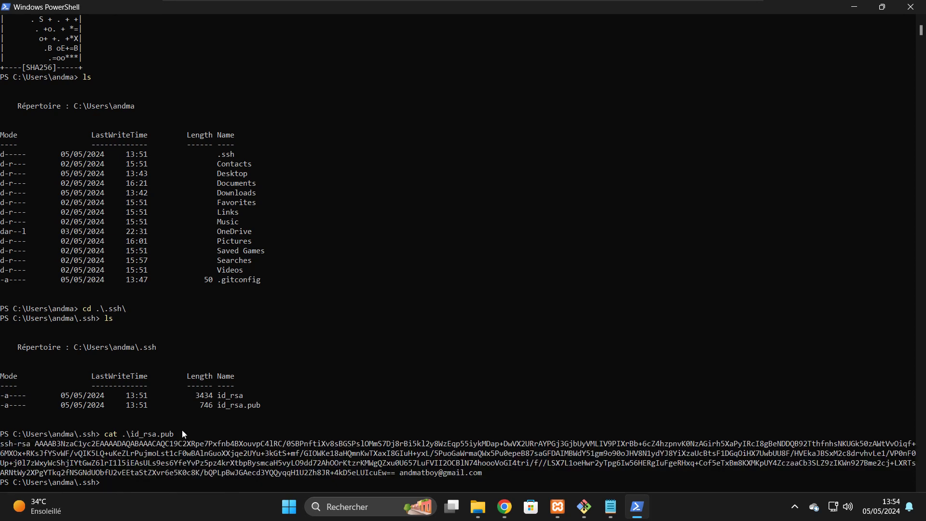
- Paste the copied public key into the new key form and submit it
click(504, 506)
click(316, 318)
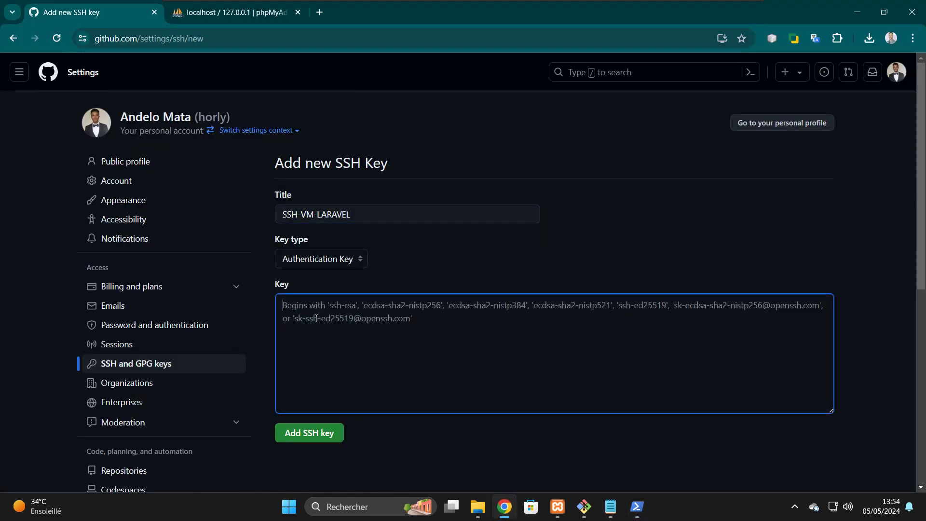
key(ctrl+v)
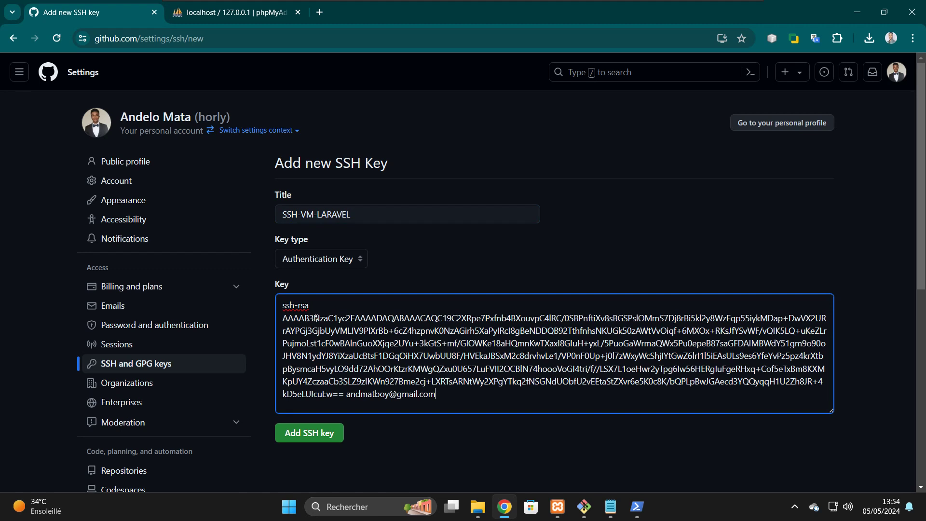
click(311, 439)
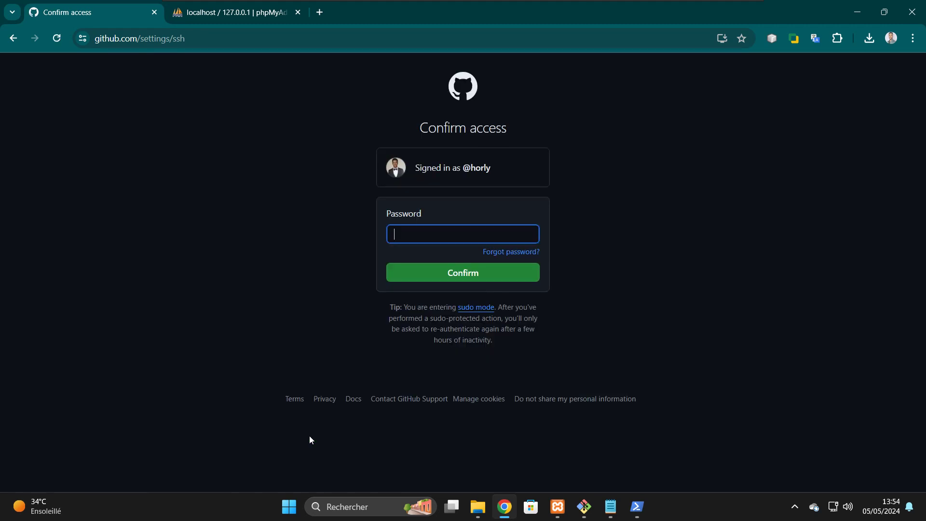
- Confirm with the account password and scroll up to see SSH-VM-LARAVEL listed
text(•••••••••••••)
click(417, 272)
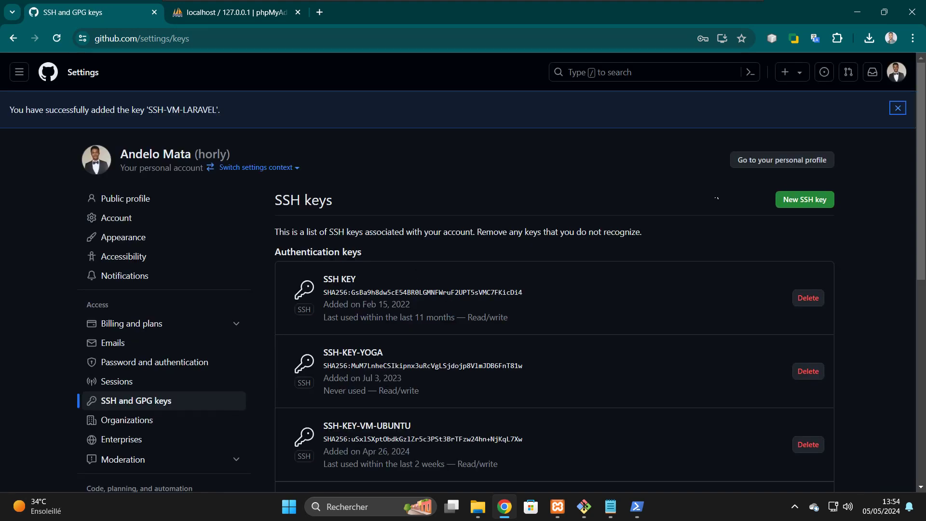
drag(923, 178, 924, 260)
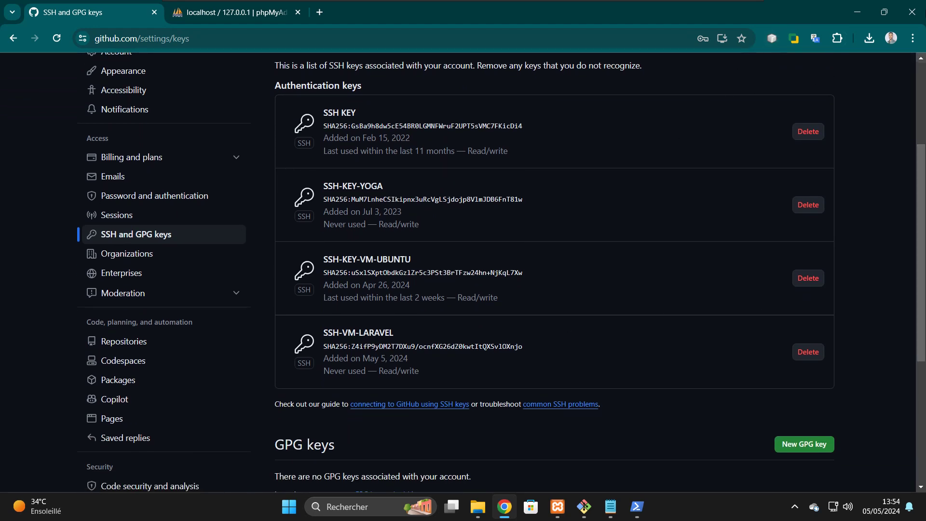
scroll(922, 220, up, 4)
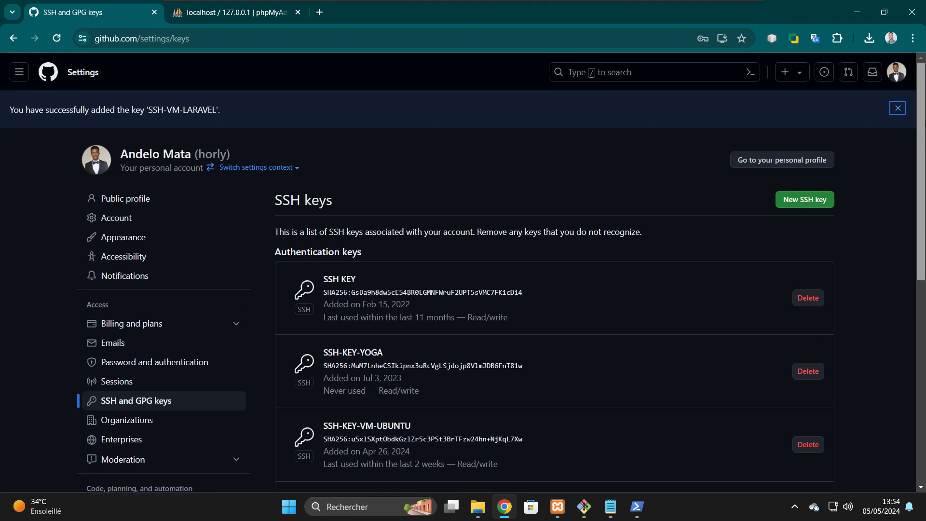
- Find Laravel-myapp under Your repositories filtered by 'my' and show its SSH clone address
click(898, 71)
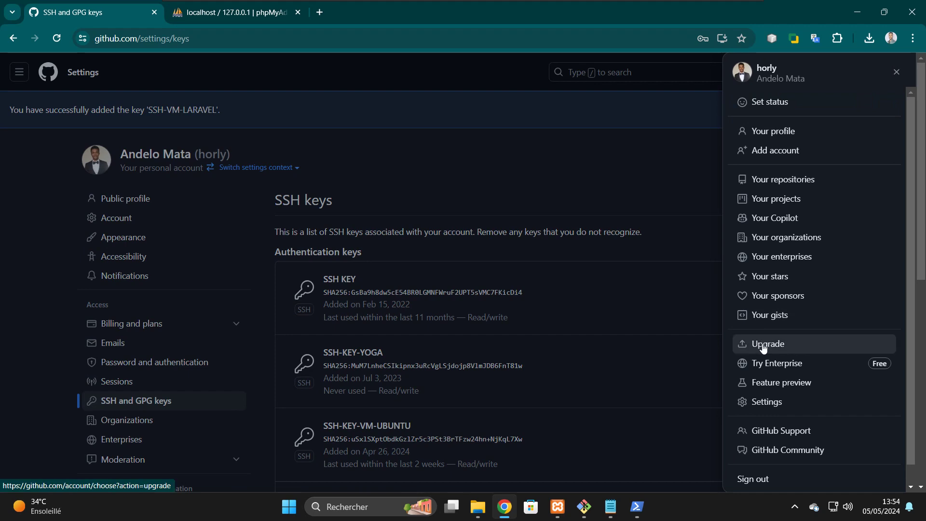
click(780, 188)
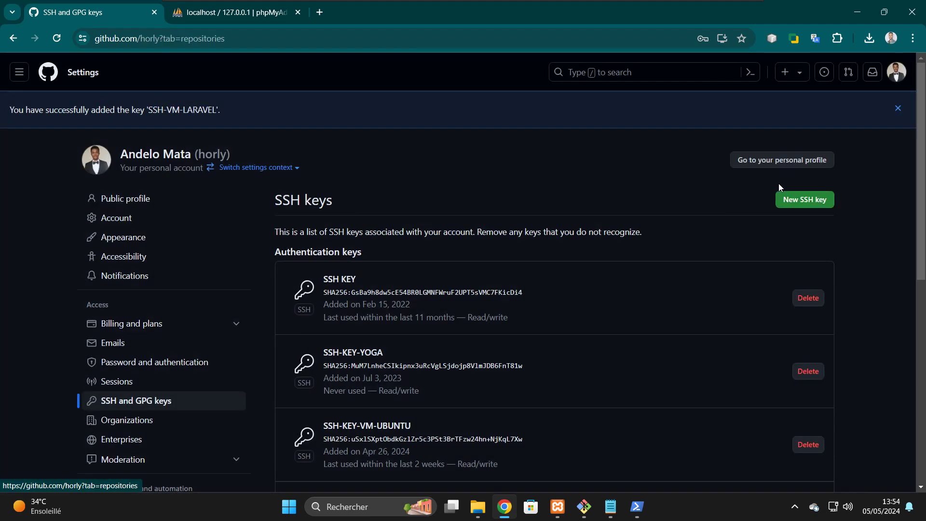
click(364, 136)
text(my)
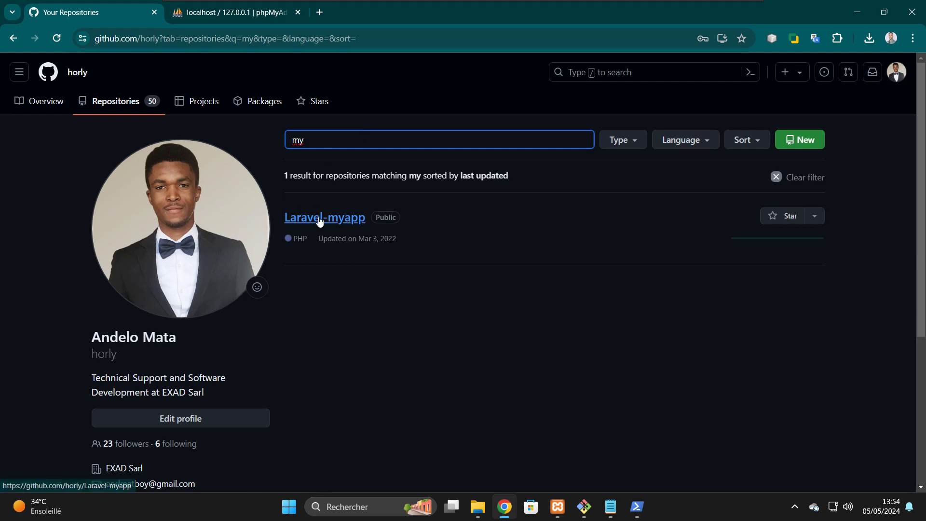
click(320, 221)
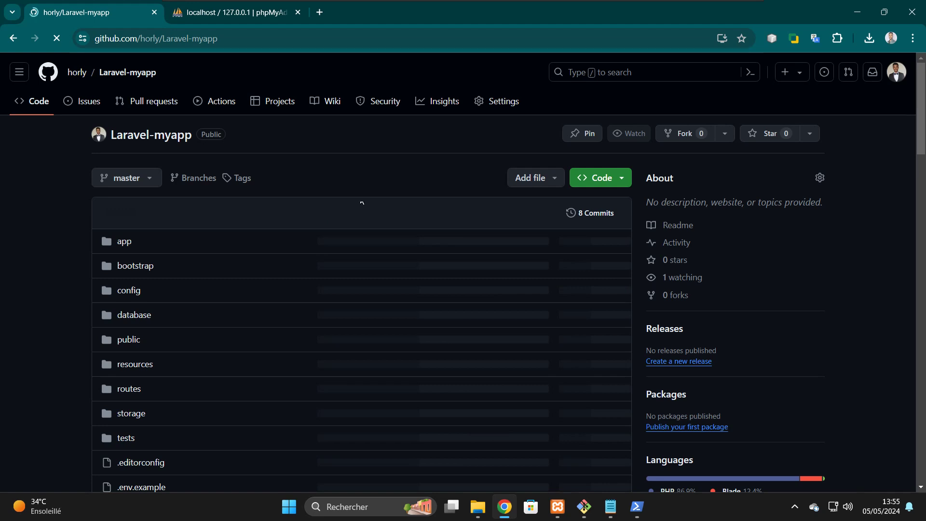
click(616, 178)
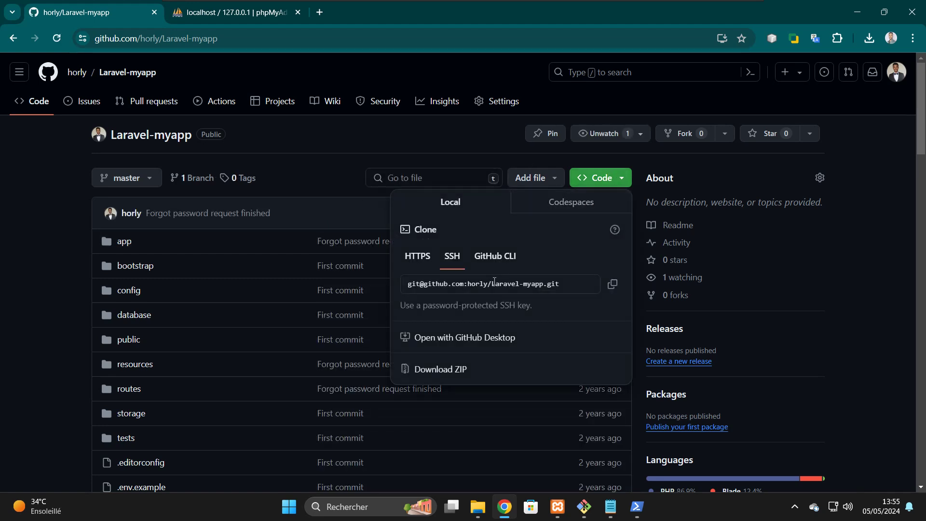
click(637, 507)
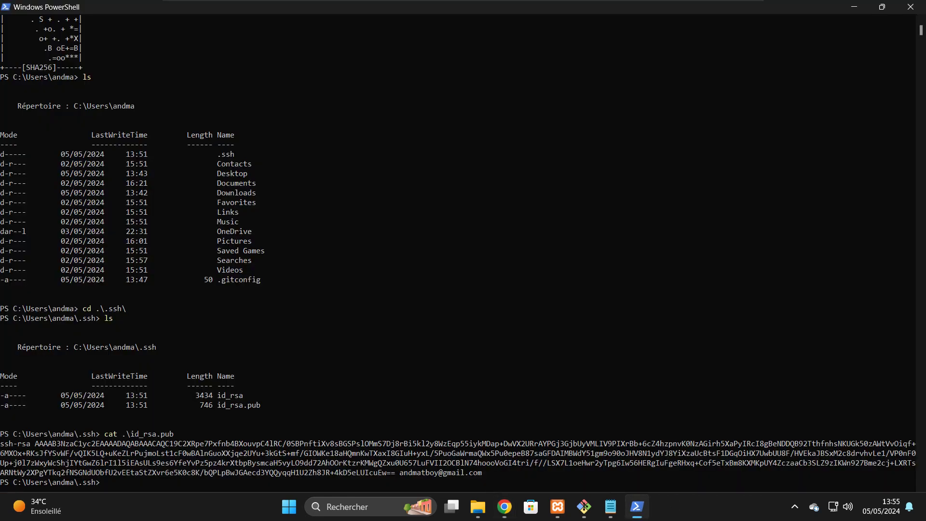
- Check that LARAVEL PROJECT is empty in Explorer and move PowerShell up to C:\ with cd .
click(476, 513)
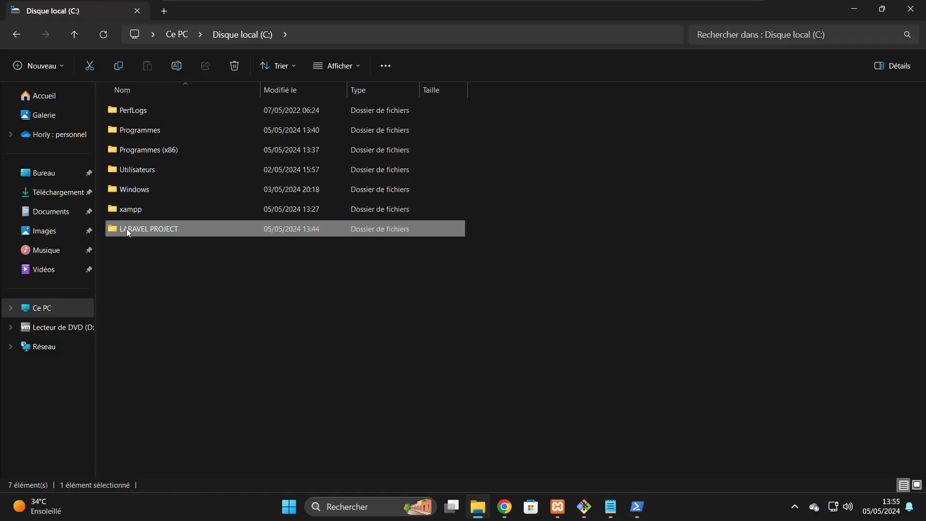
double_click(158, 231)
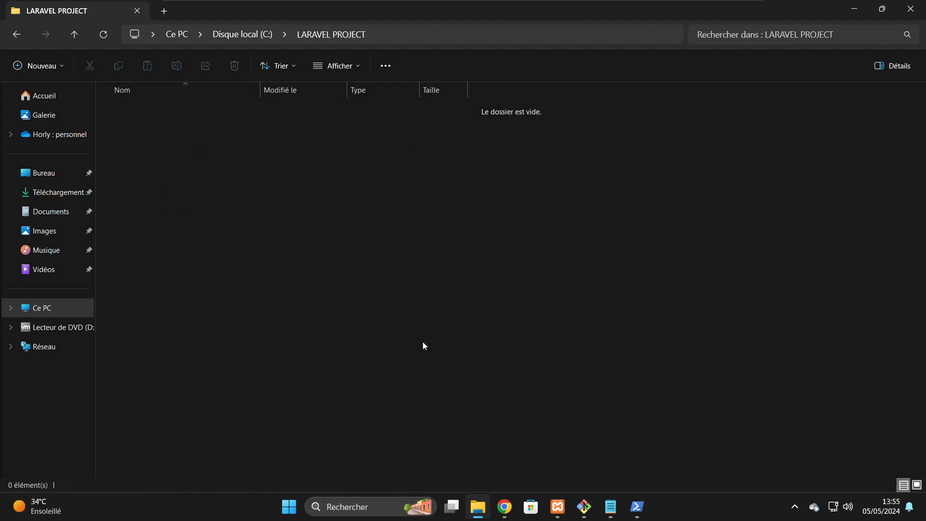
click(637, 507)
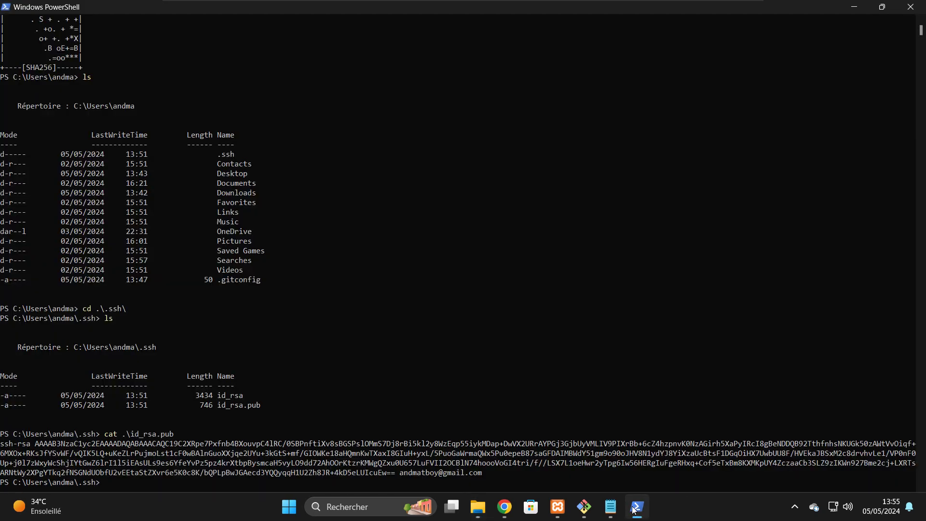
text(cd ..)
key(Return)
text(cd)
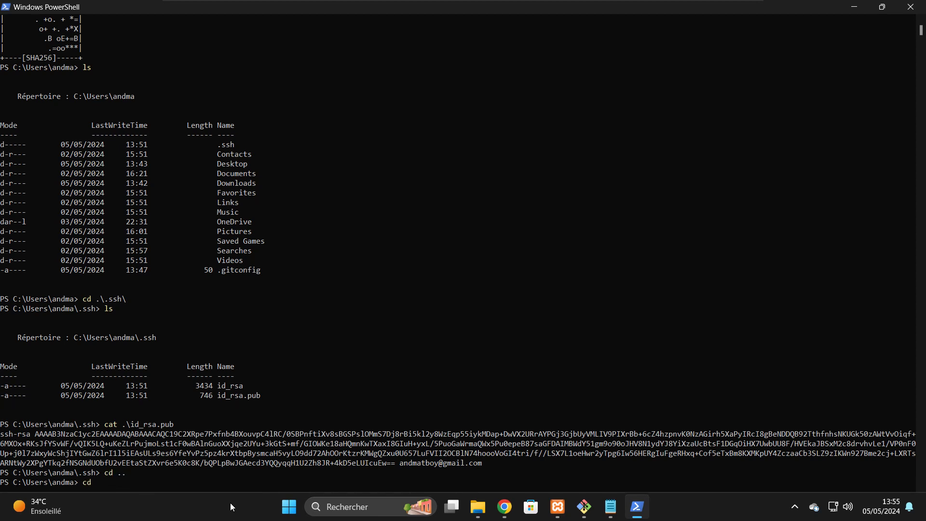
text( ..)
key(Return)
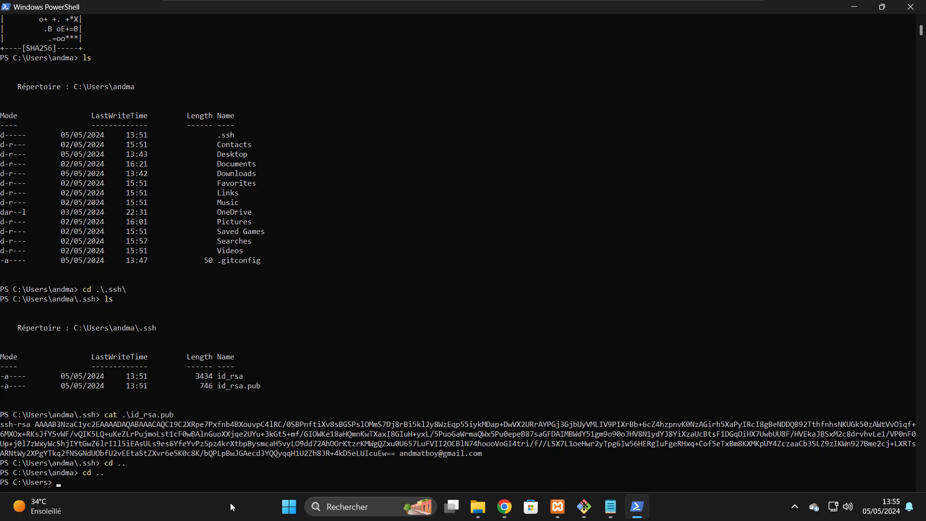
text(cd ..)
key(Return)
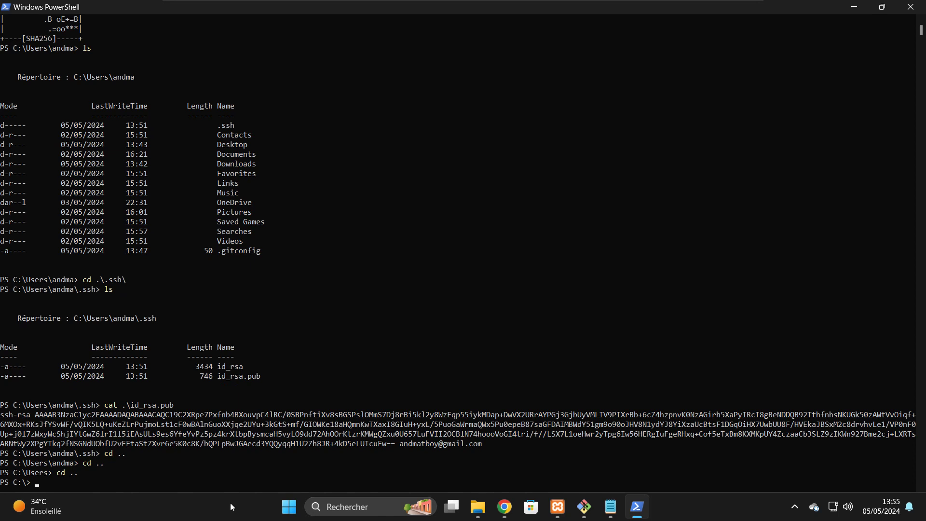
- Open drive C: in Explorer, then clear the console and list C:\
click(490, 505)
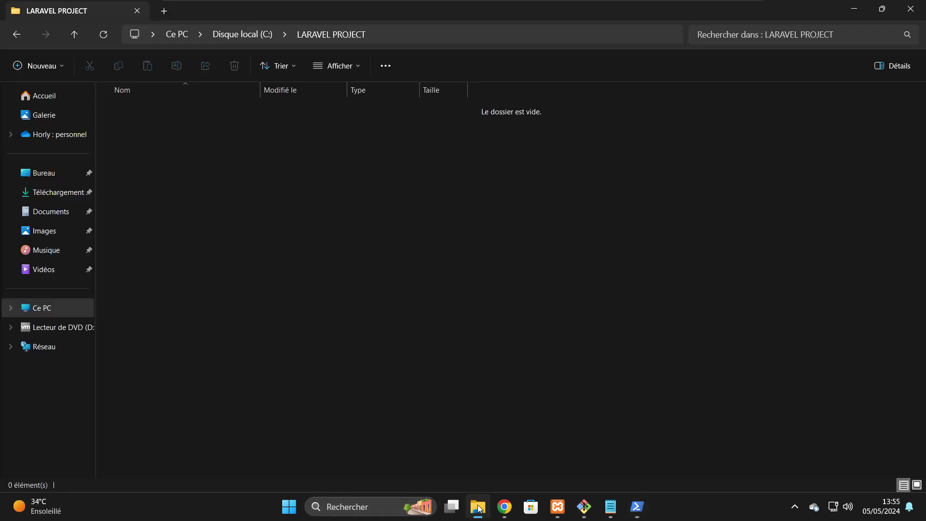
click(44, 309)
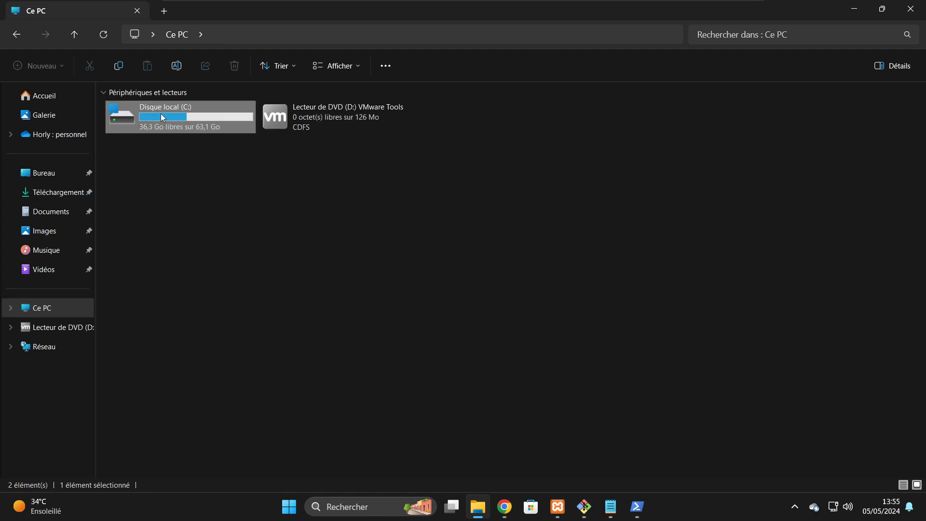
double_click(157, 113)
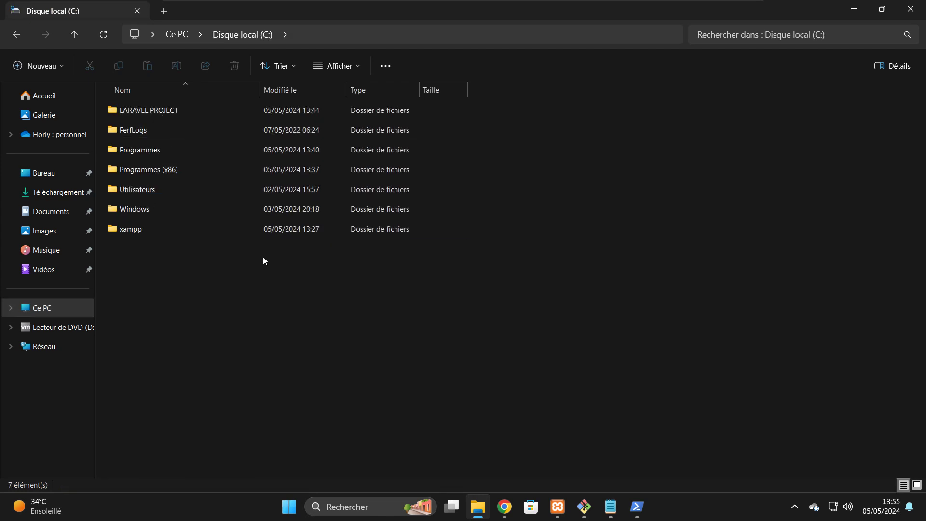
click(637, 506)
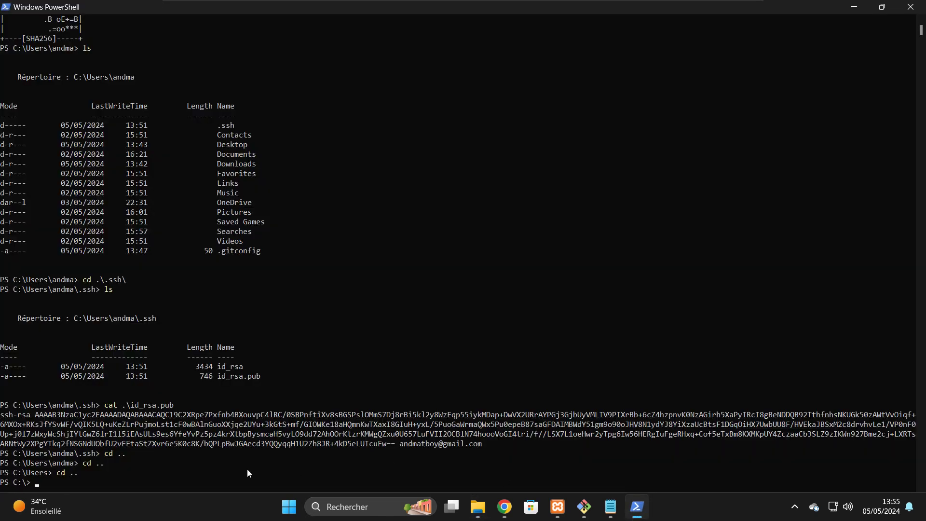
text(clear)
key(Return)
text(ls)
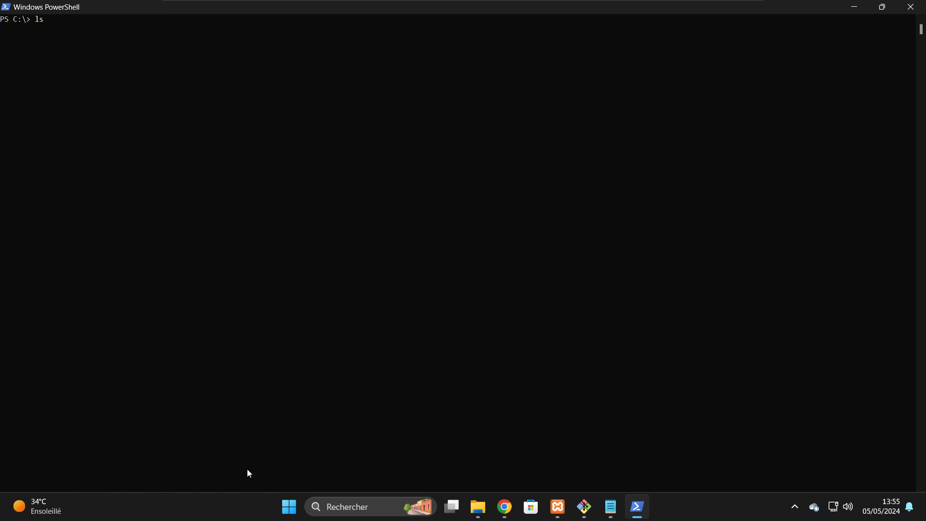
key(Return)
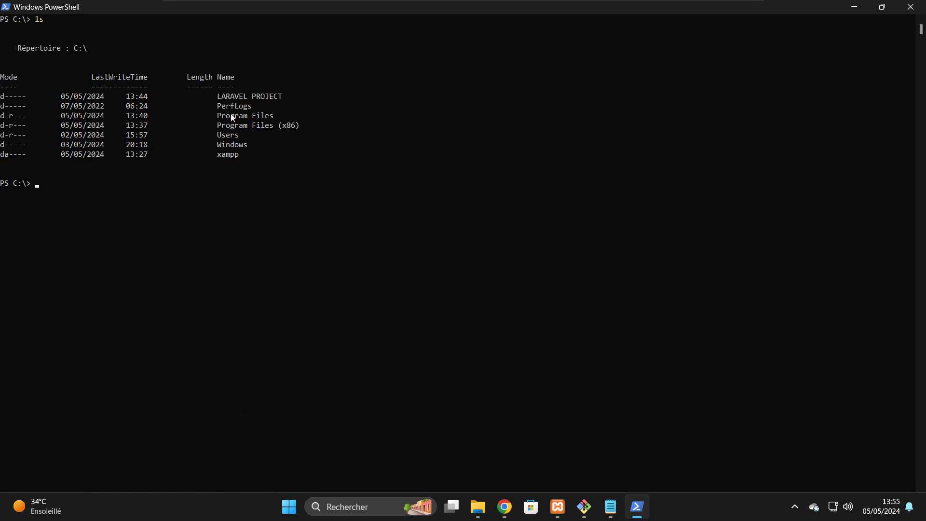
- Change PowerShell into C:\LARAVEL PROJECT and start the git clone command
click(478, 509)
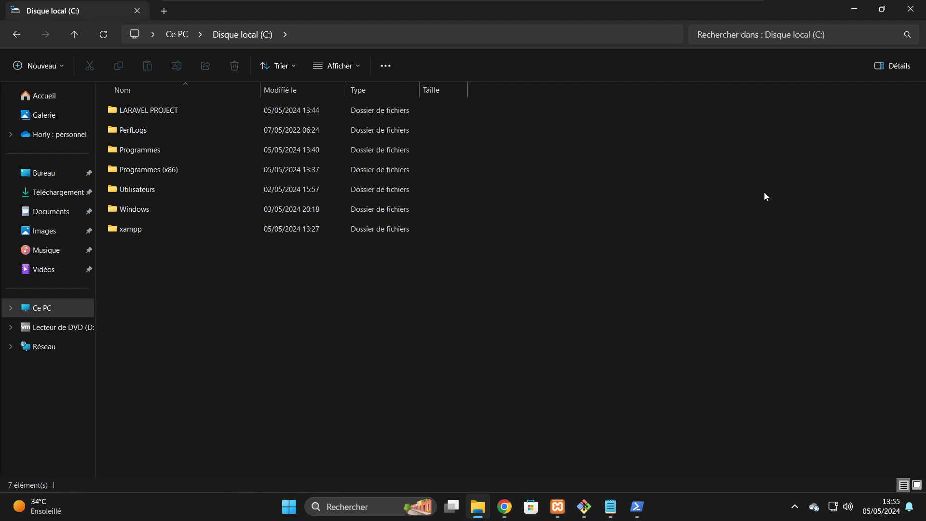
click(850, 9)
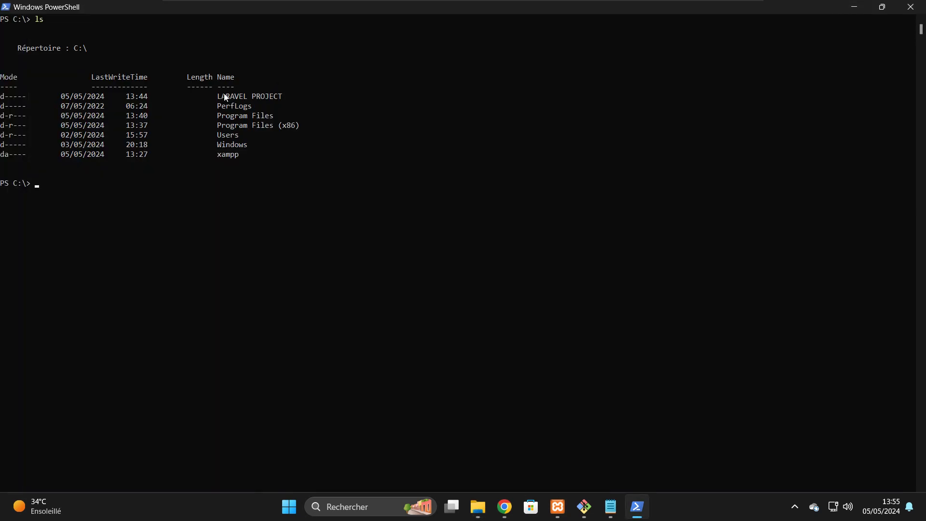
drag(224, 93, 270, 97)
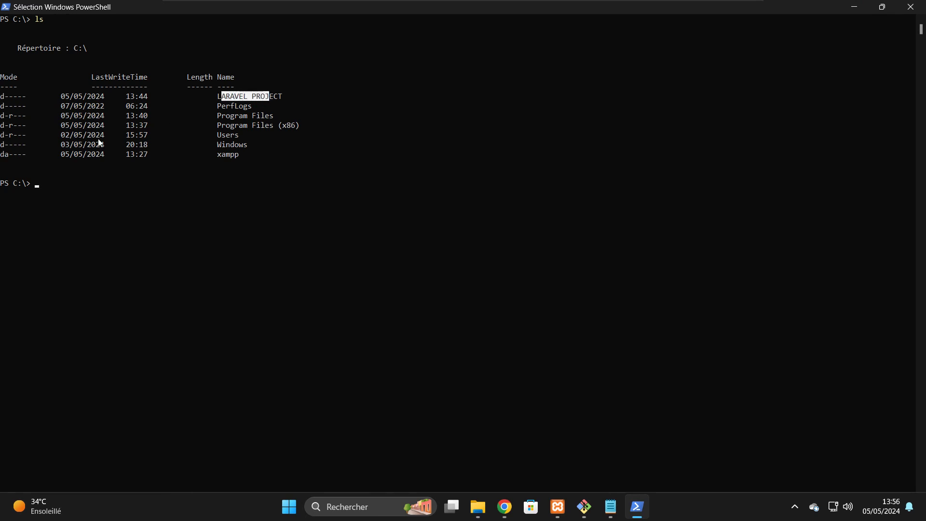
click(47, 184)
key(Escape)
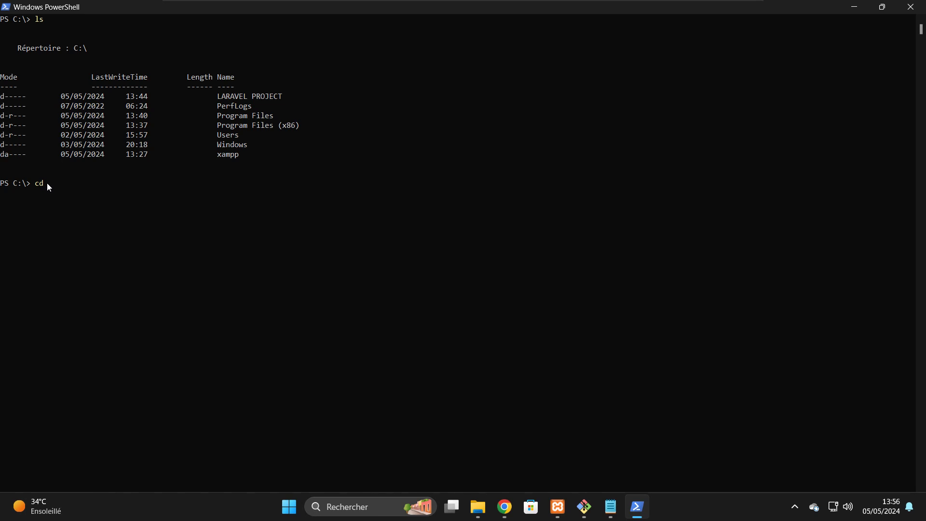
key(Tab)
key(Return)
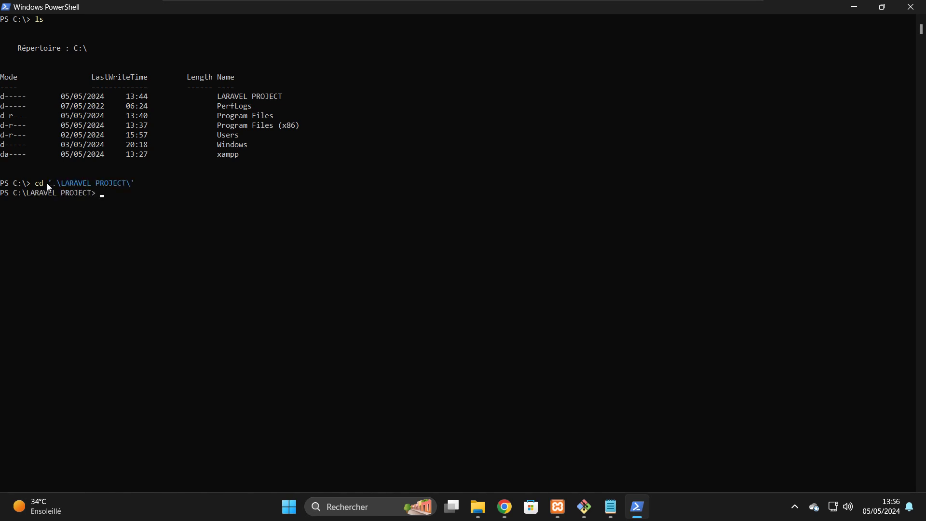
text(git clone)
- Clone Laravel-myapp using its copied SSH URL, accept GitHub's host key with yes, then list the folder
click(504, 507)
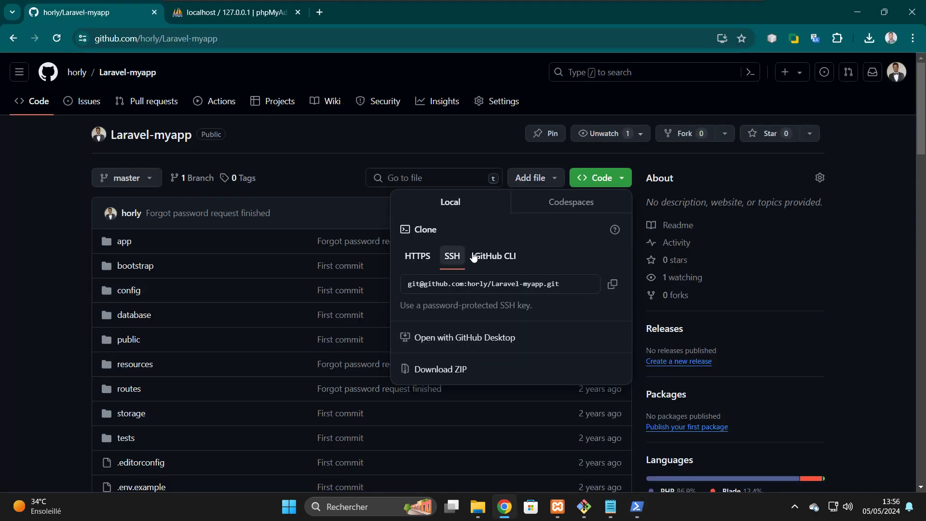
click(618, 285)
click(850, 6)
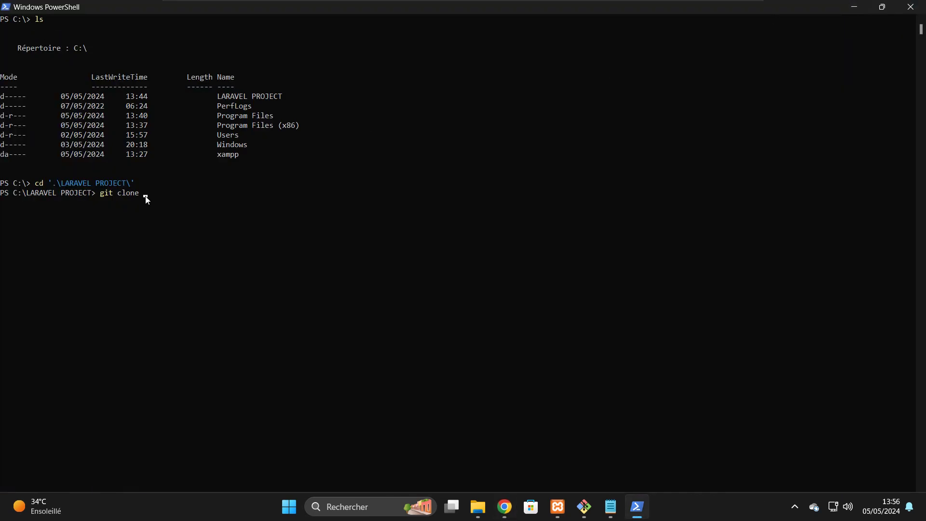
key(ctrl+v)
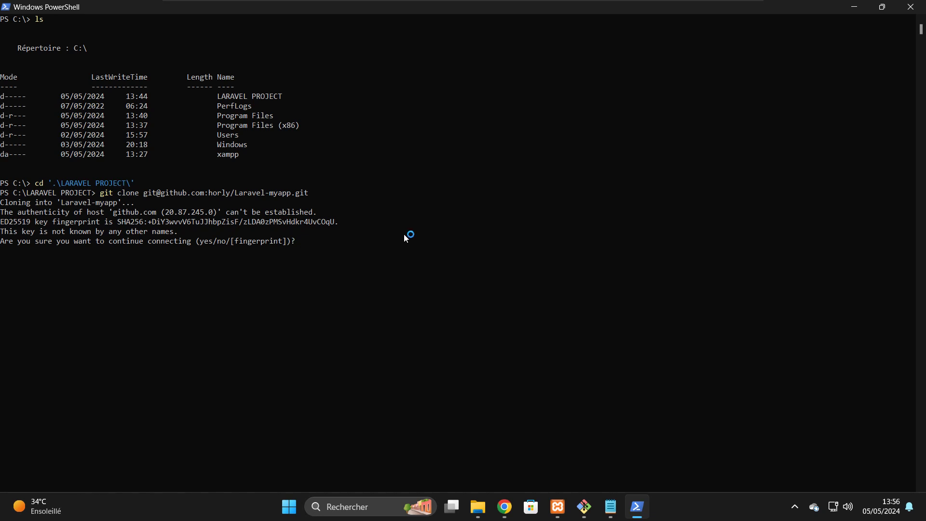
text(yes)
key(Return)
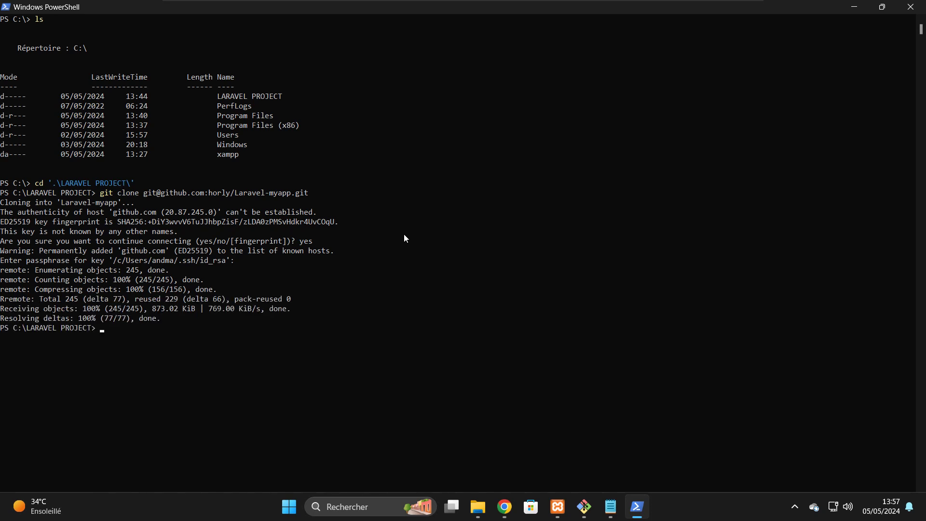
text(ls)
key(Return)
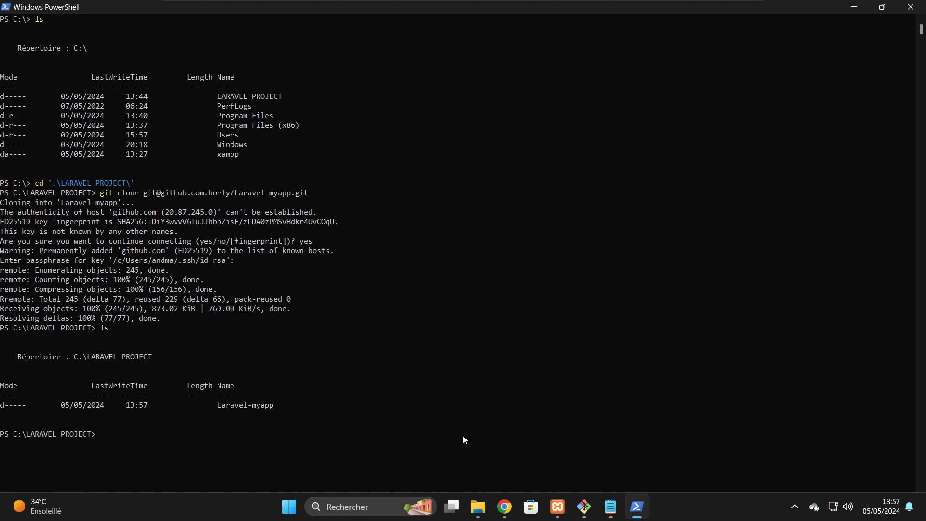
- Check LARAVEL PROJECT in Explorer, enter Laravel-myapp, list its files and run code
click(478, 507)
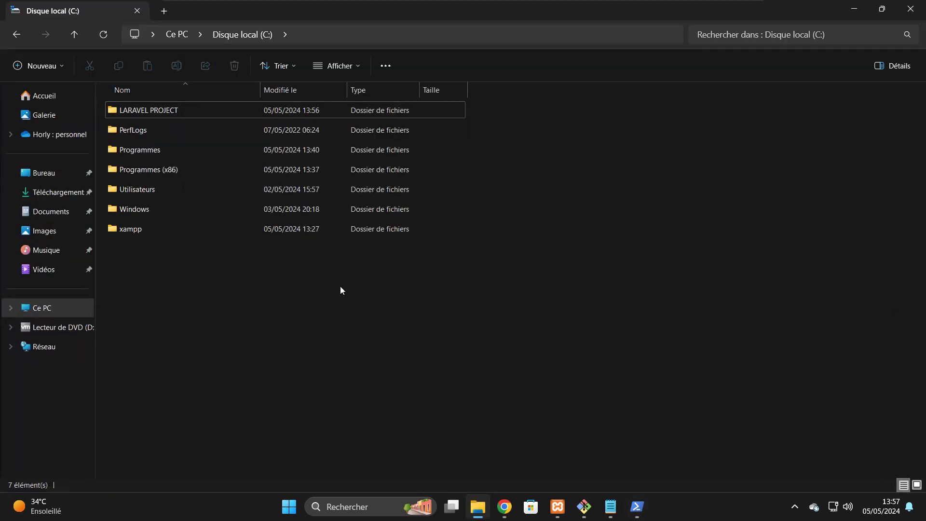
double_click(131, 110)
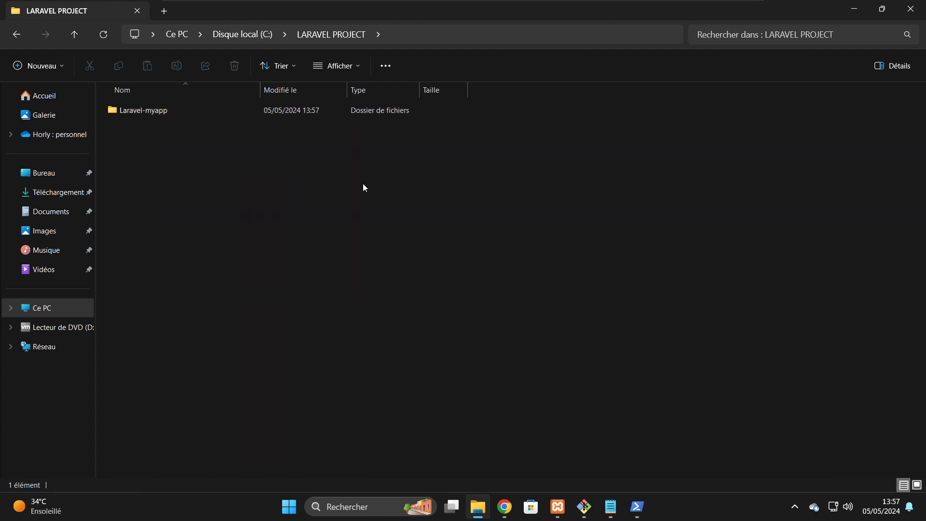
click(854, 9)
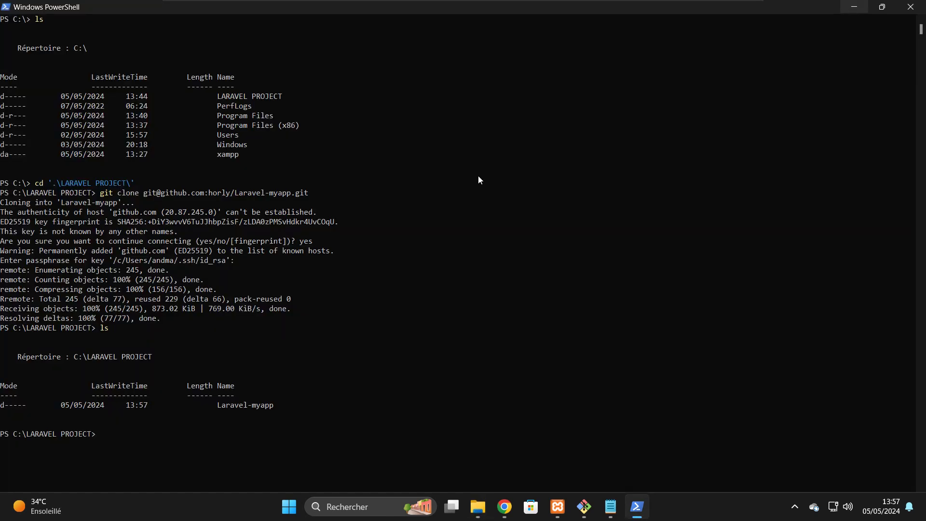
text(cd .\Laravel-myapp\)
key(Return)
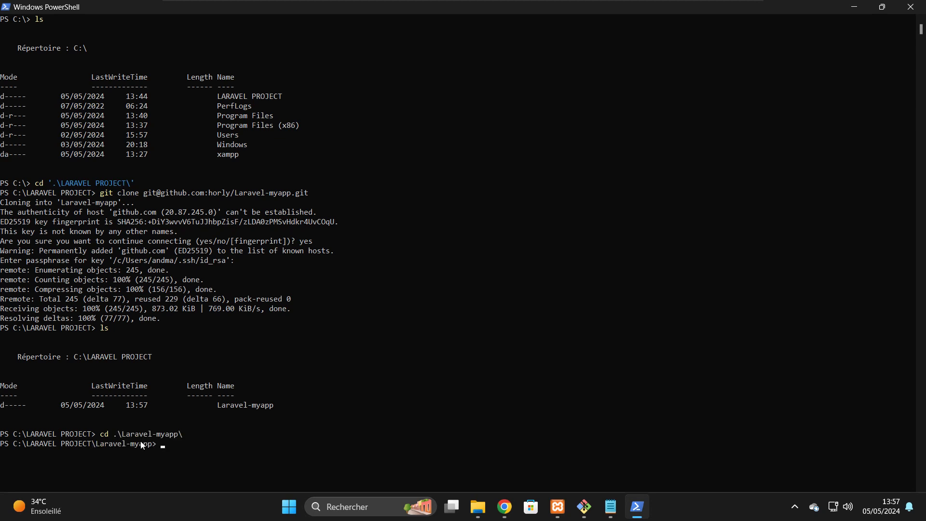
text(ls)
key(Return)
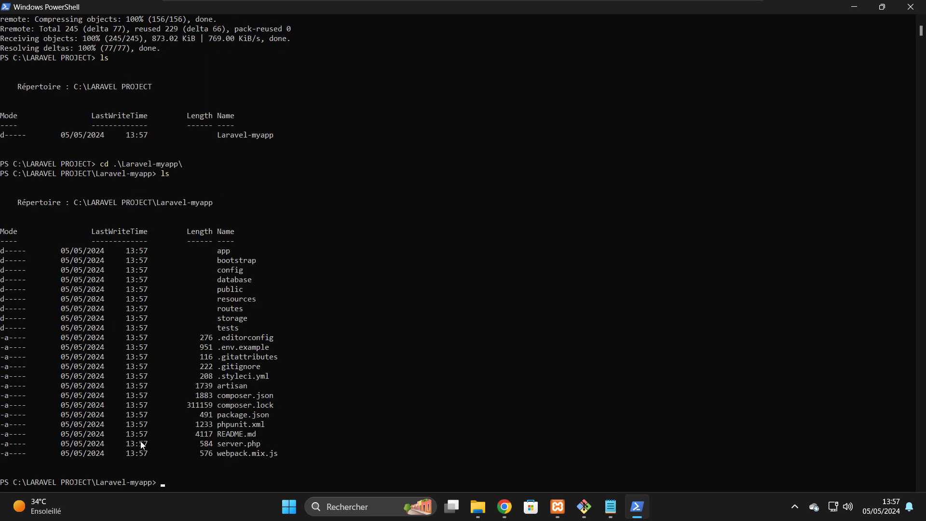
text(code .)
key(Return)
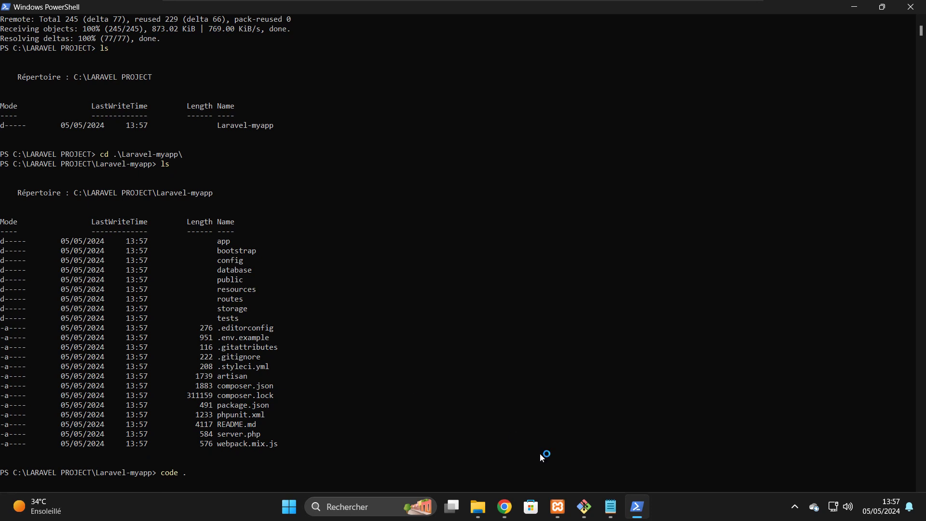
- Close Git Bash and close the Notepad note without saving (Ne pas enregistrer)
click(587, 506)
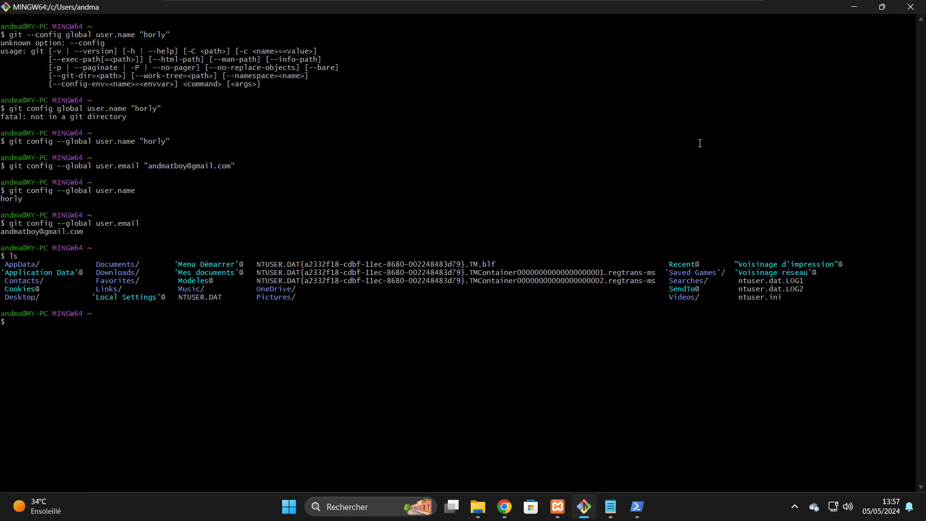
click(909, 6)
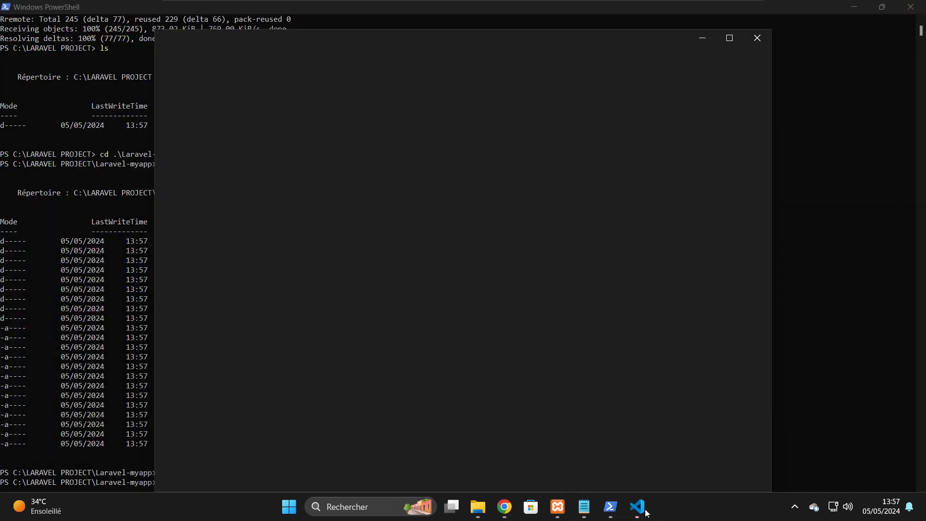
click(589, 513)
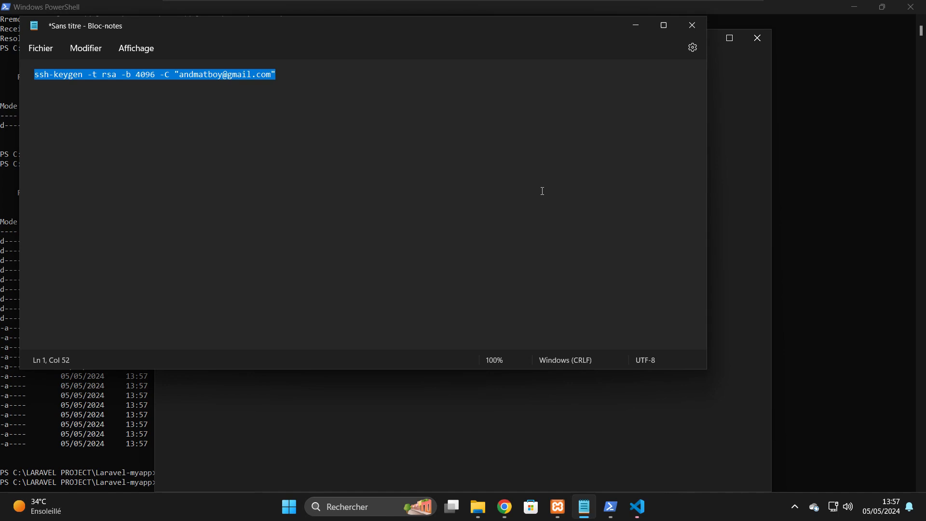
click(692, 25)
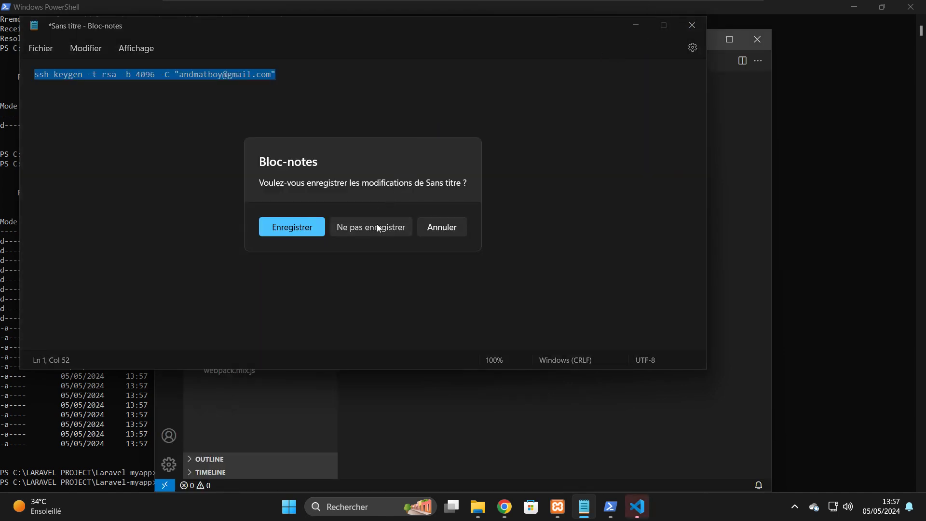
click(377, 224)
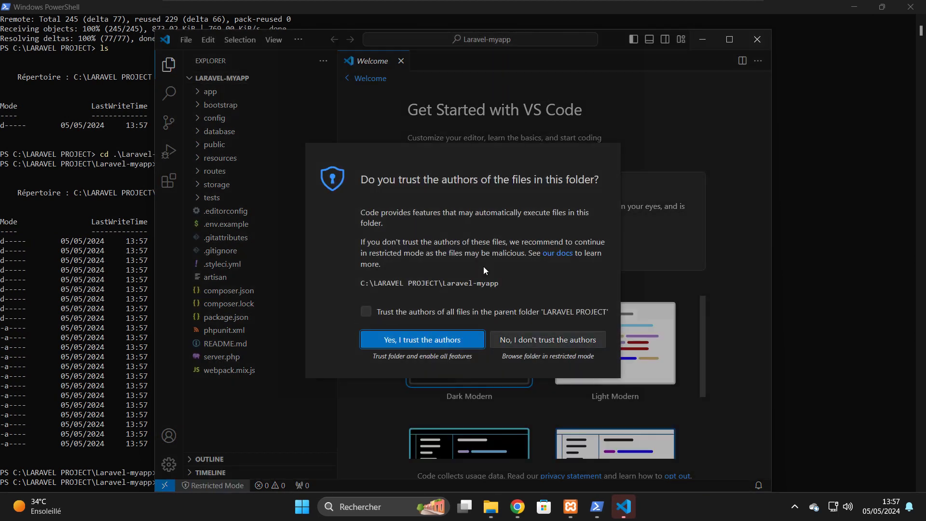
- Trust the Laravel-myapp authors in VS Code, including the parent LARAVEL PROJECT folder
click(368, 311)
click(411, 343)
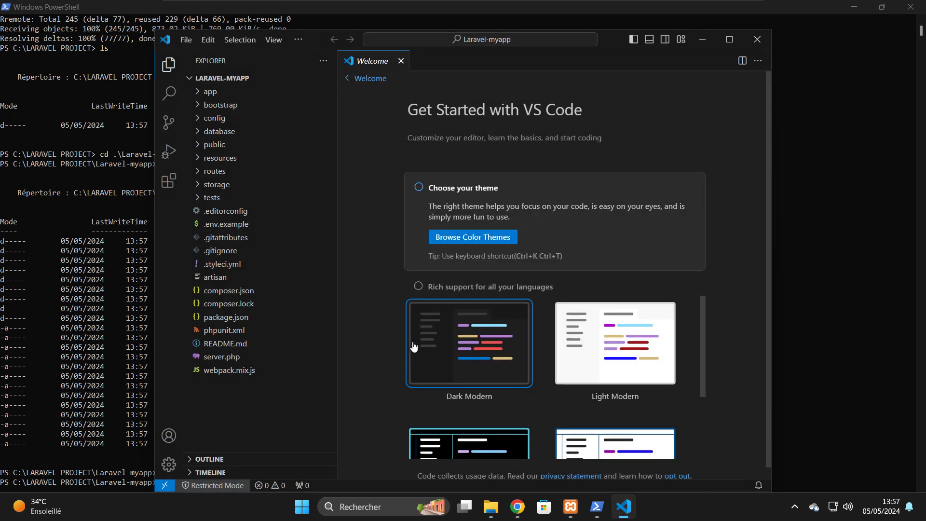
click(596, 508)
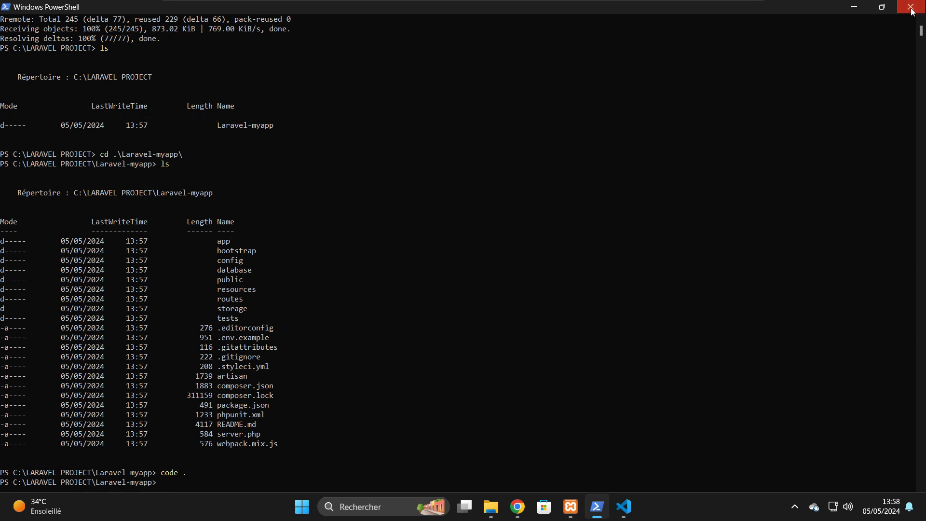
- Maximize VS Code and install Material Icon Theme from an 'icon' extension search
click(625, 507)
click(731, 42)
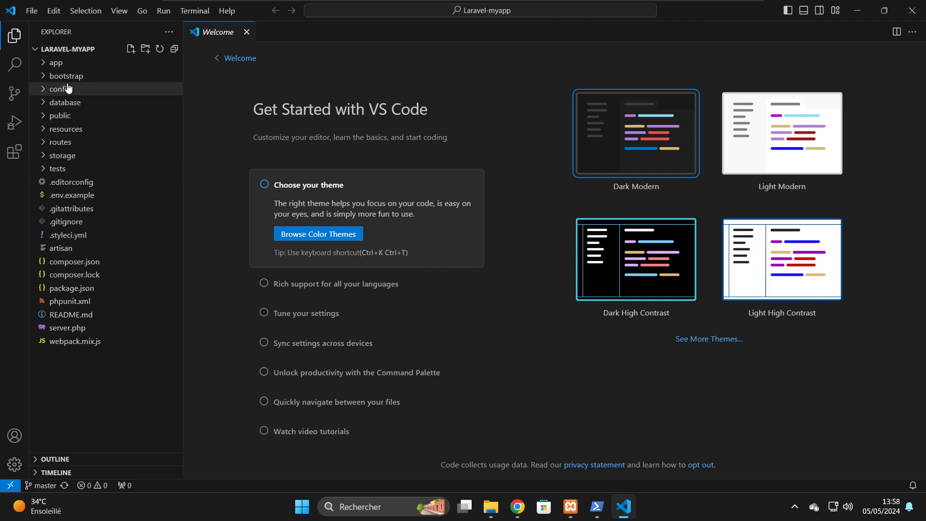
click(5, 160)
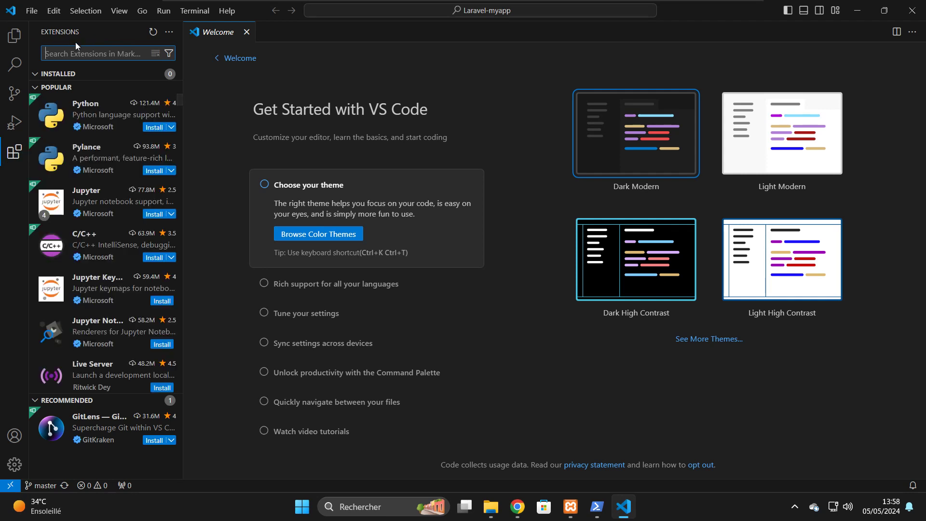
text(icon)
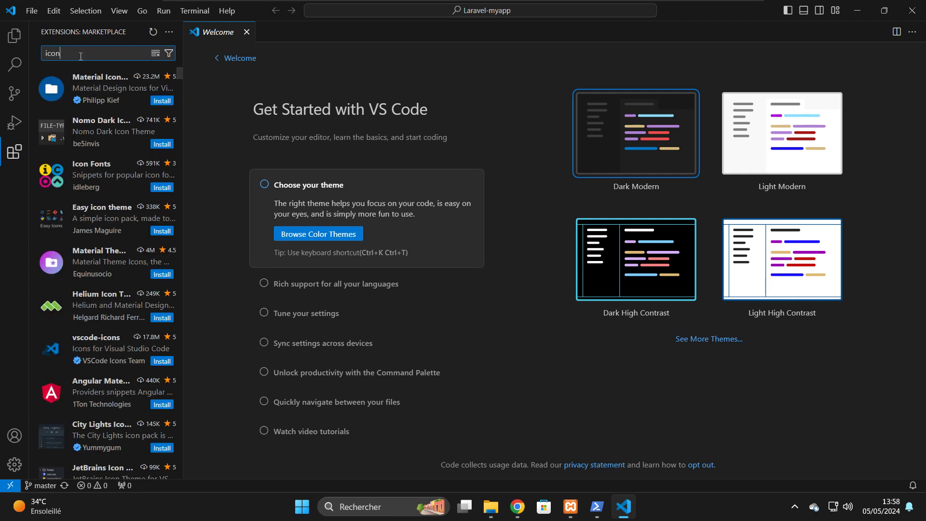
click(157, 101)
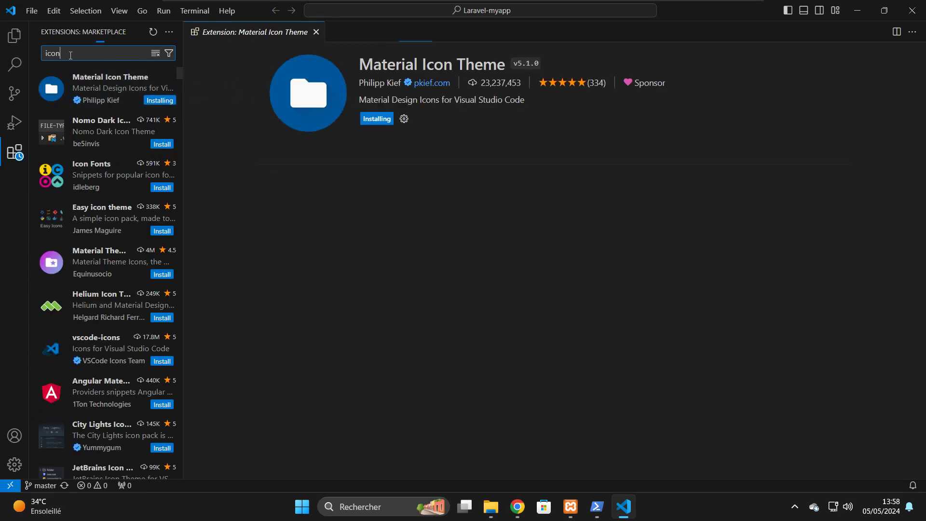
- Check the file tree's new Material icons, then search extensions for 'larave'
key(BackSpace)
key(BackSpace)
key(BackSpace)
key(BackSpace)
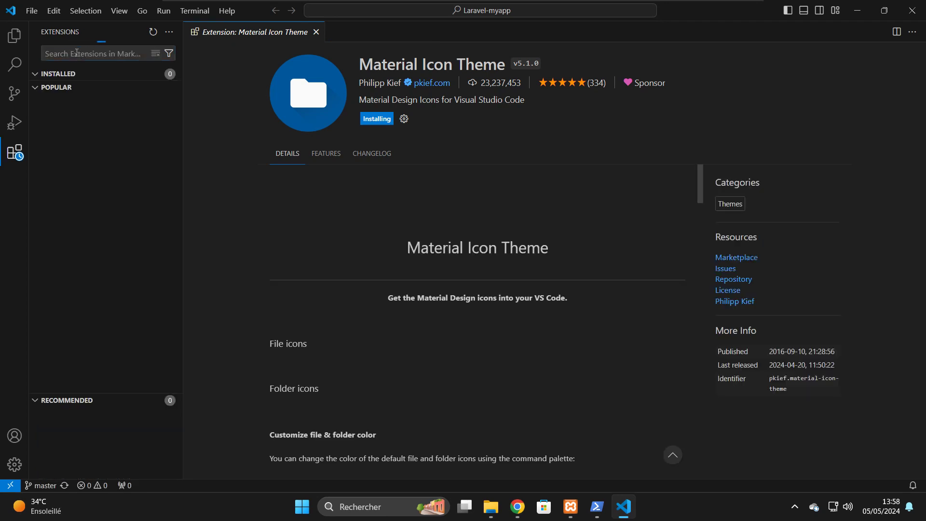
click(6, 39)
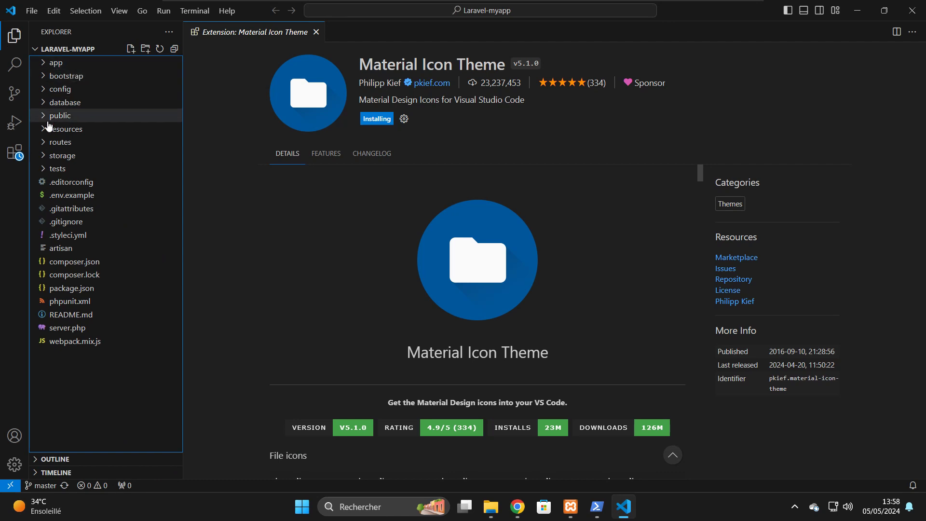
click(12, 158)
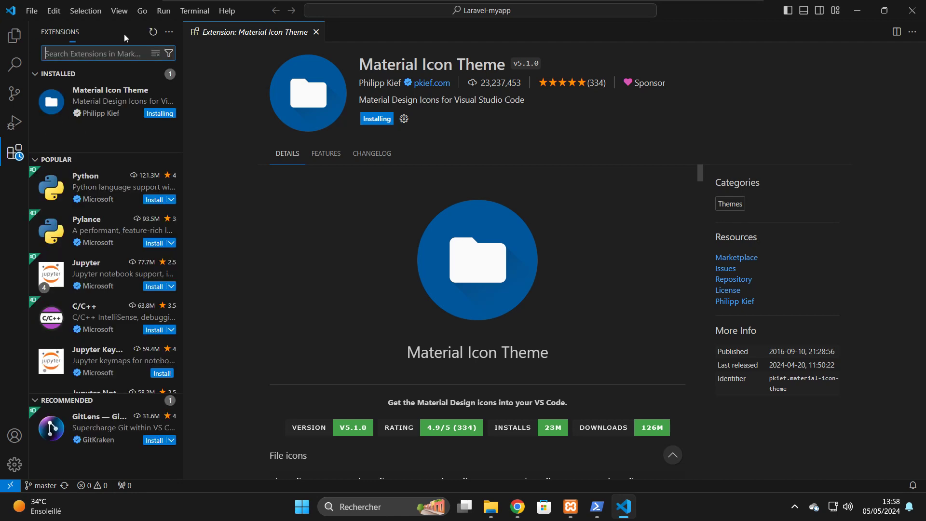
text(larave)
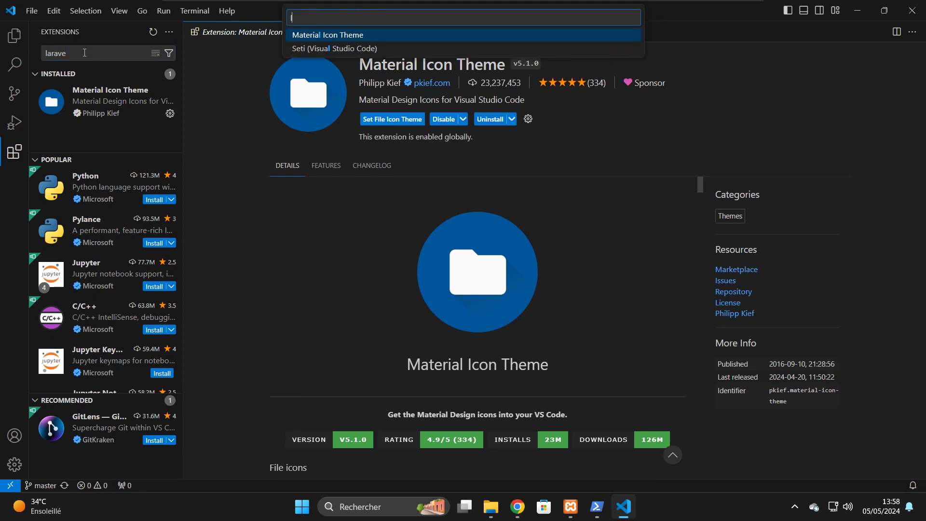
click(14, 44)
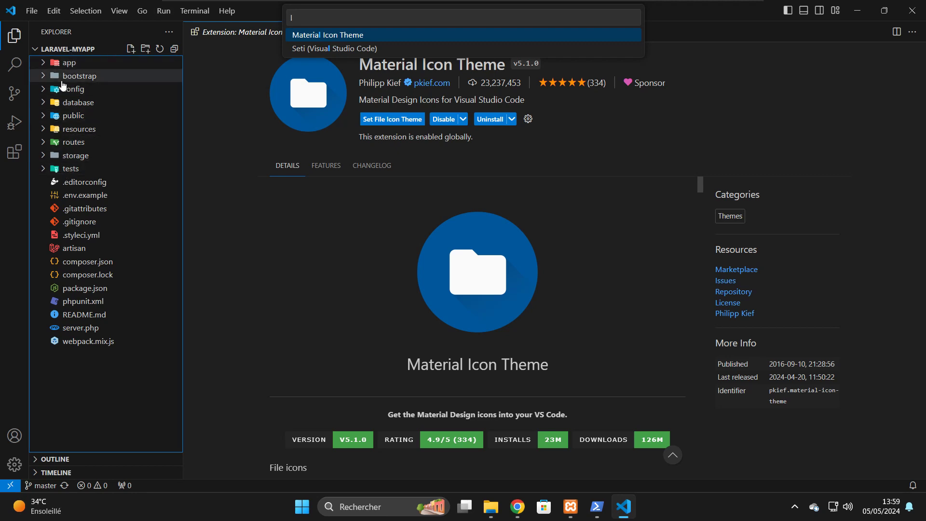
- Install the Laravel Blade Snippets, Laravel Snippets, Laravel Artisan and Laravel Extra Intellisense extensions
click(15, 152)
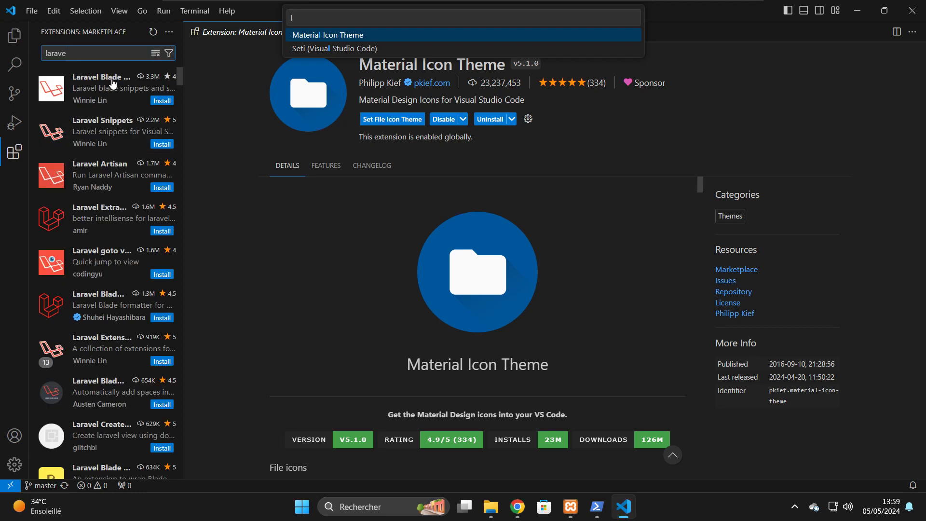
text(l)
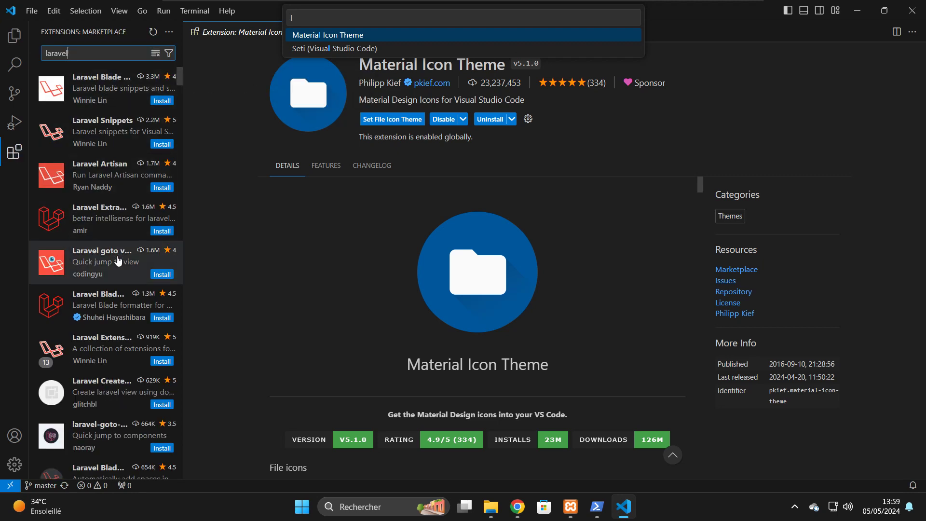
click(159, 101)
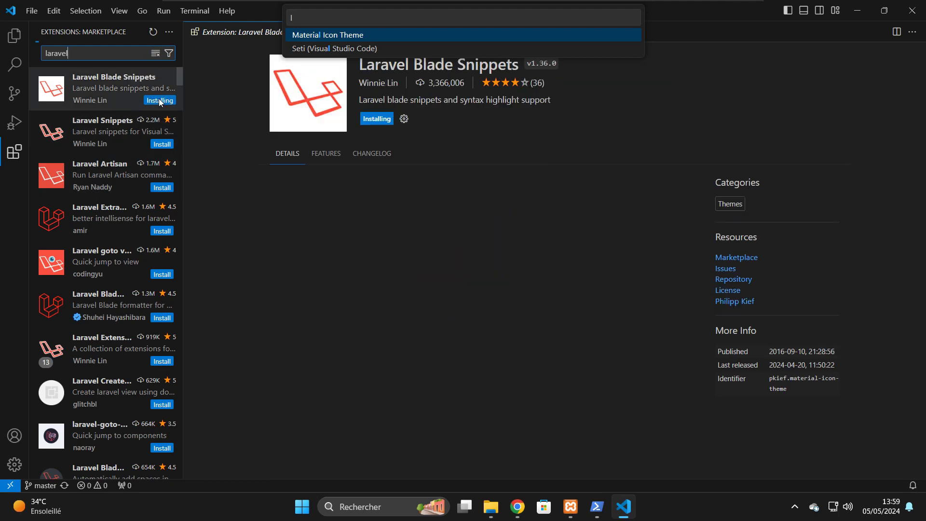
click(162, 144)
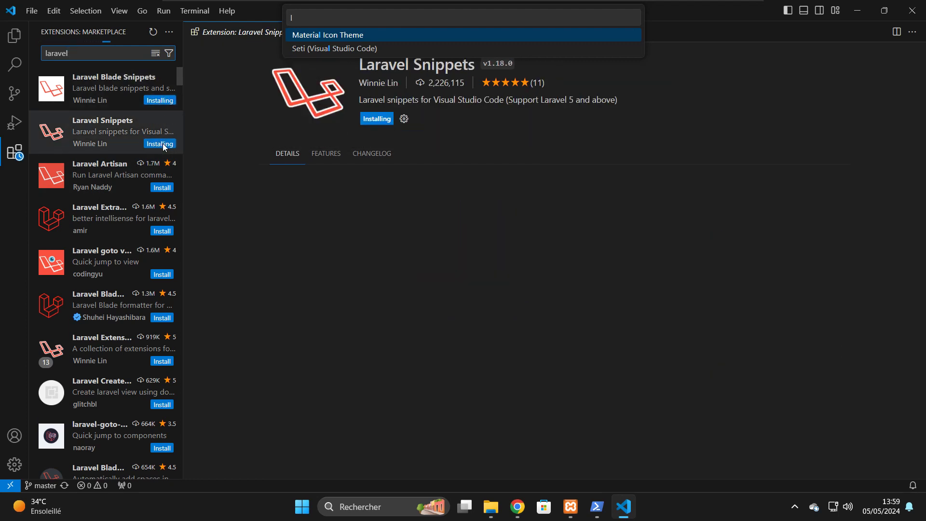
click(161, 189)
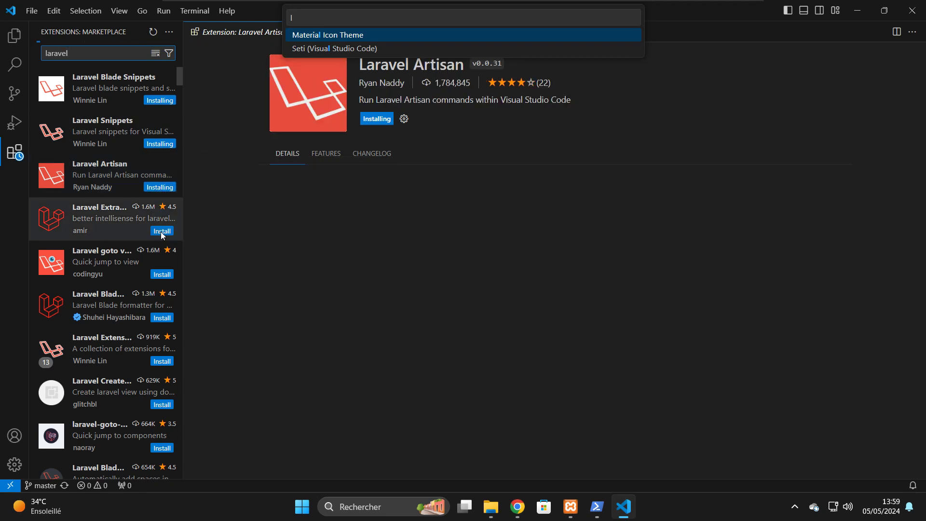
click(163, 232)
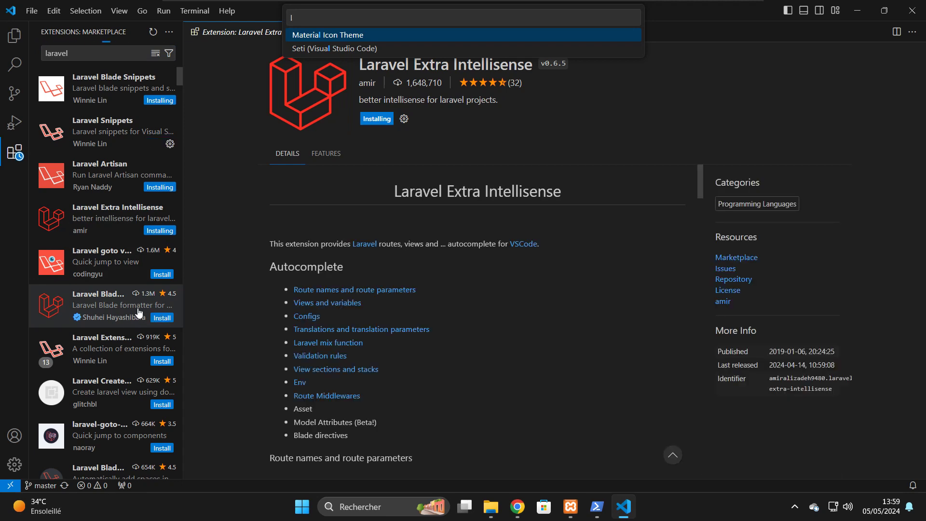
- Install Laravel Blade formatter and Laravel Extension Pack, then clear the extension search
click(157, 317)
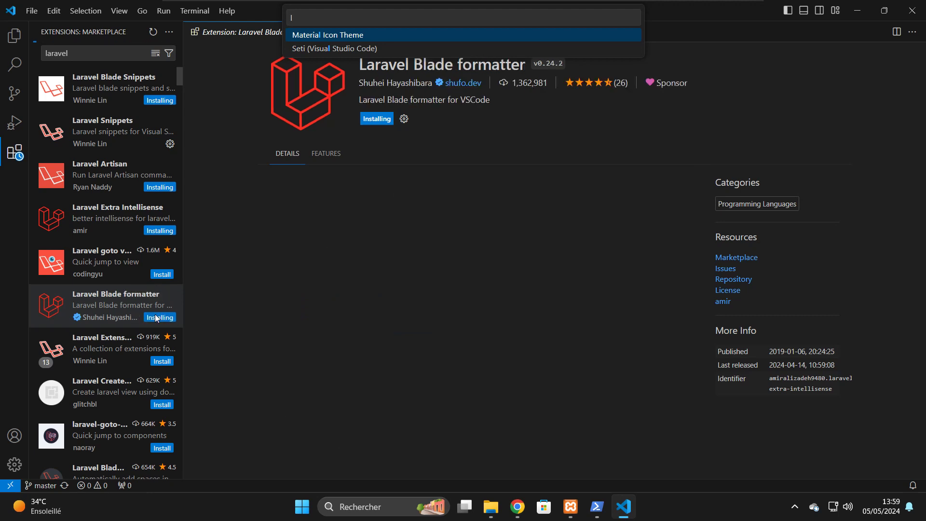
click(159, 362)
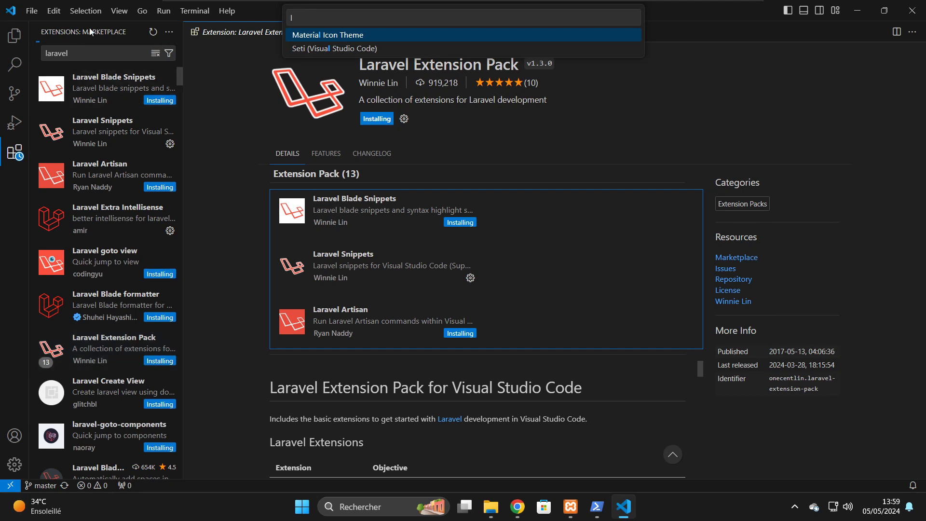
click(75, 50)
key(BackSpace)
key(BackSpace)
key(BackSpace)
key(BackSpace)
key(BackSpace)
key(BackSpace)
key(BackSpace)
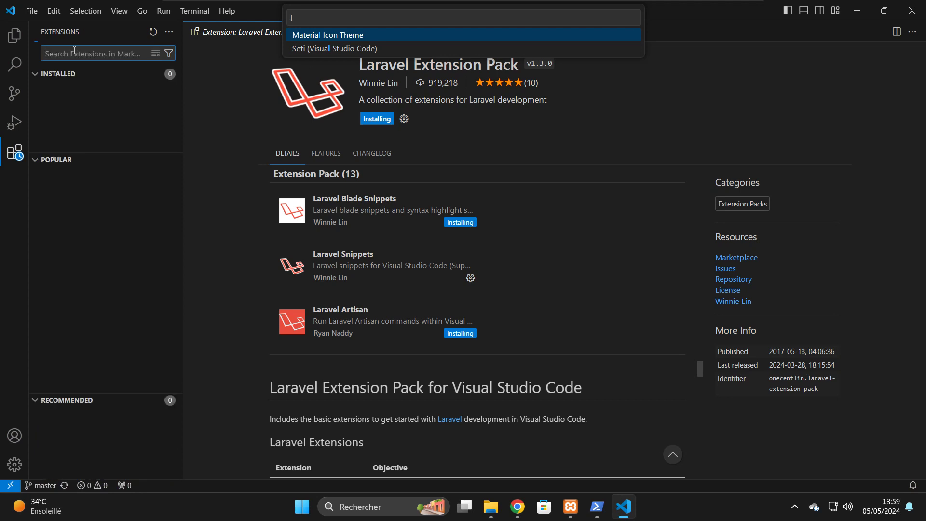
- Search extensions for 'php', install PHP Extension Pack, and dismiss the icon theme choices
text(php)
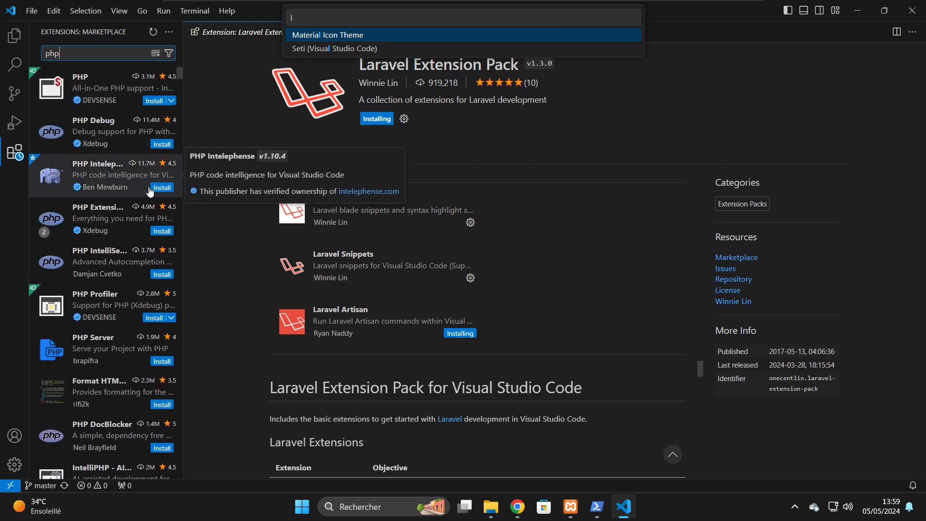
mouse_move(158, 239)
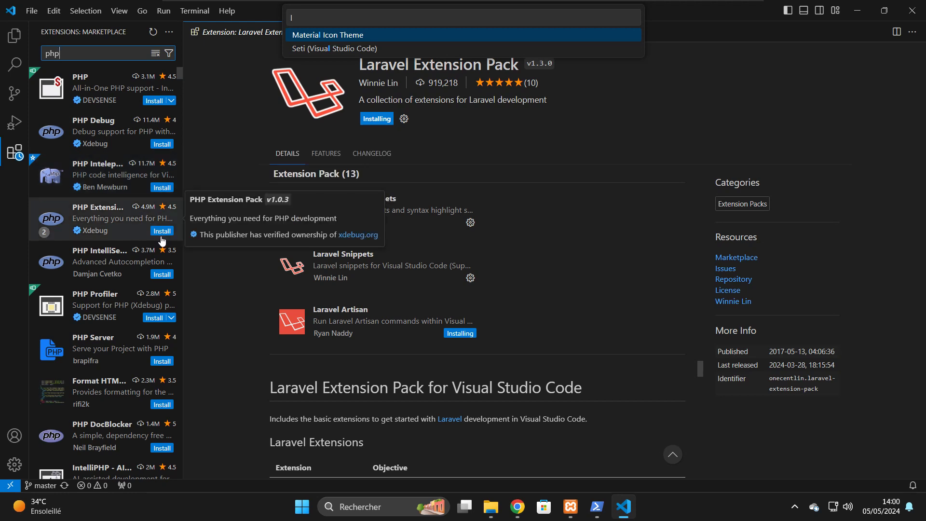
click(163, 232)
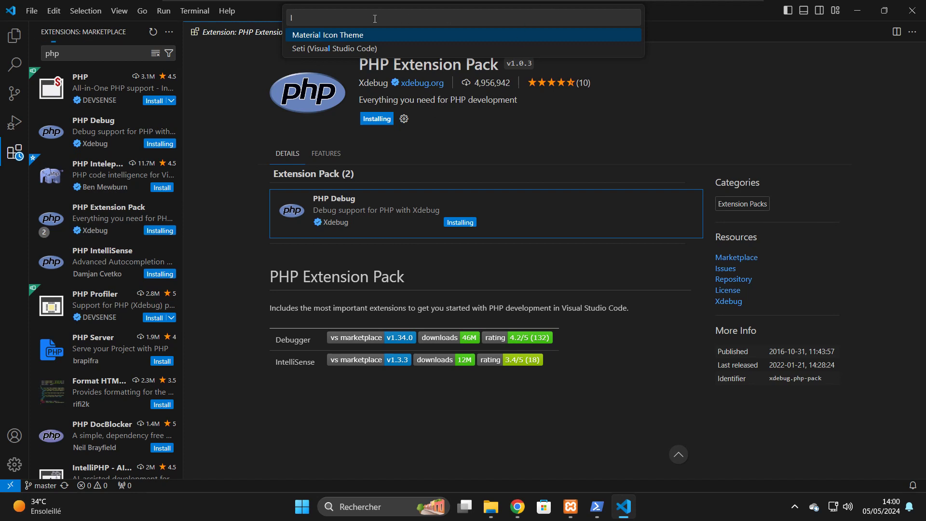
click(339, 35)
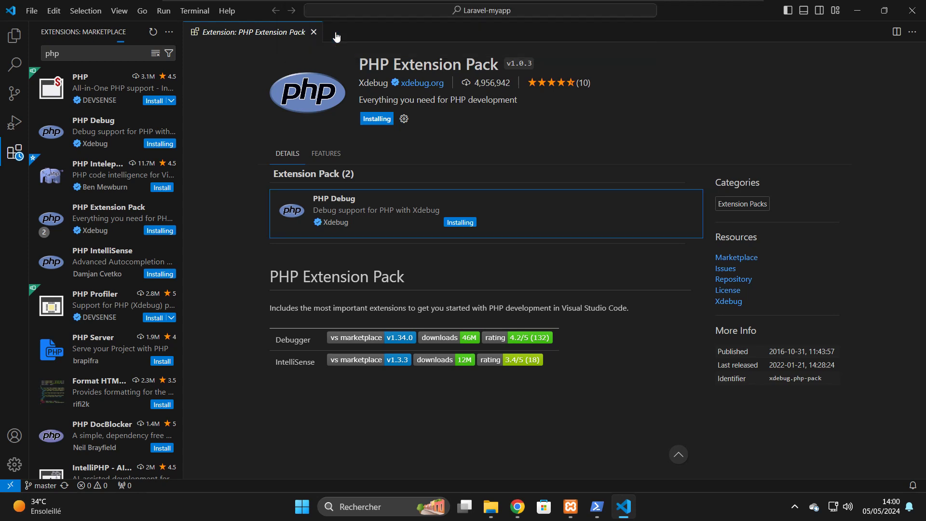
- Run 'php artisan serve' in a new terminal; it fails on missing vendor/autoload.php
click(11, 38)
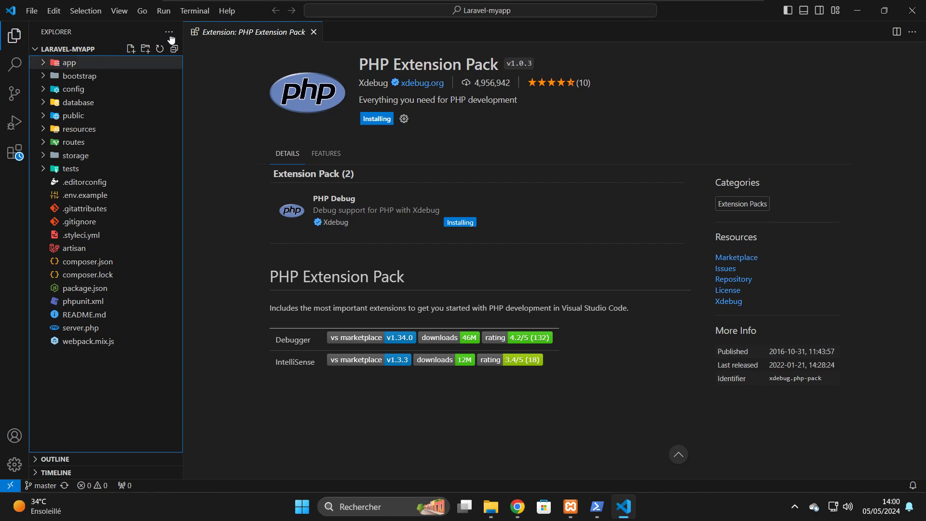
click(190, 11)
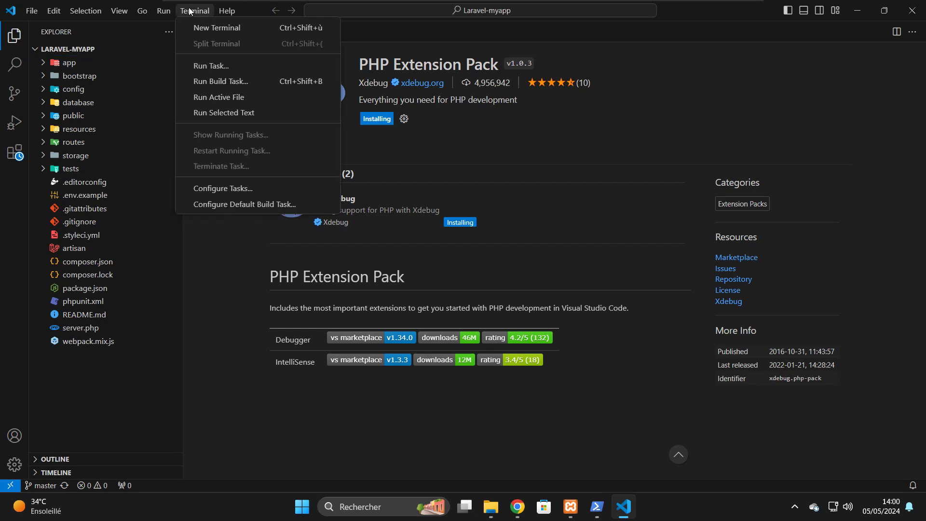
click(208, 29)
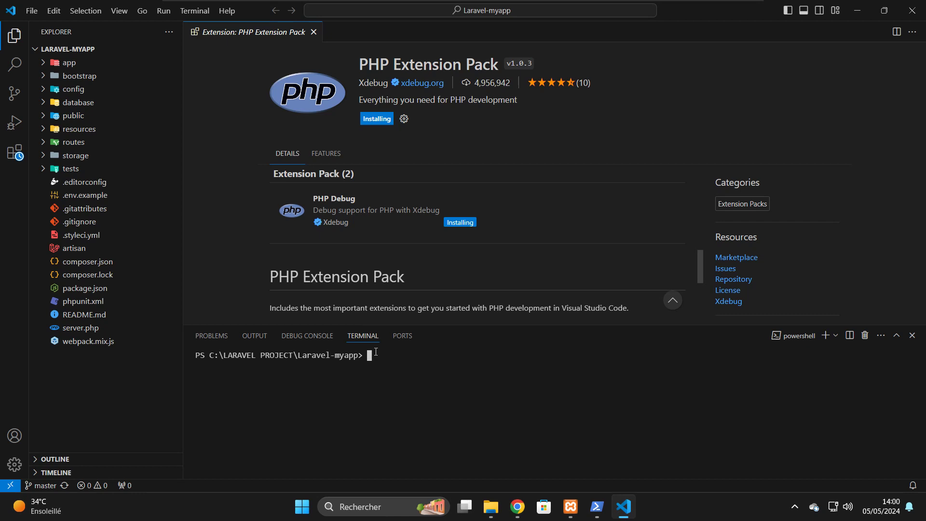
text(php artisan serve)
key(Return)
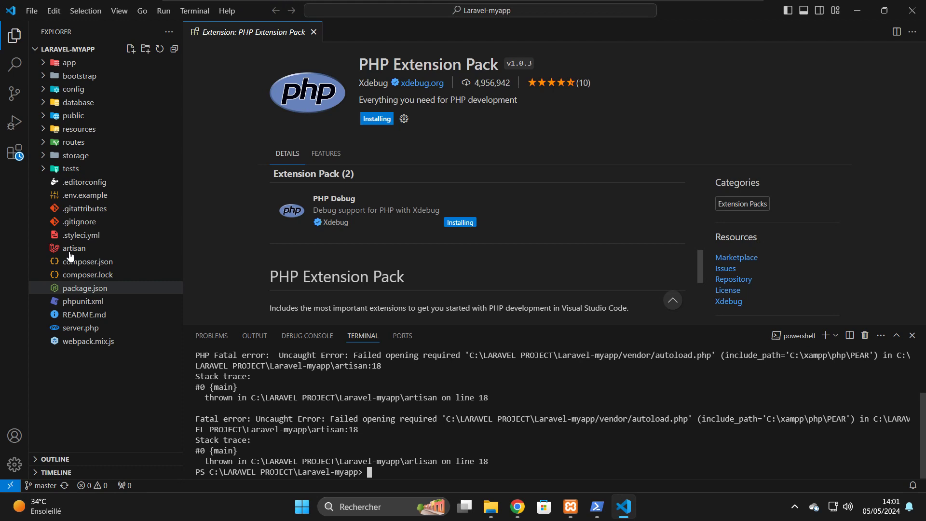
- Open composer.json and run 'composer update' in the terminal to download packages into vendor
click(87, 263)
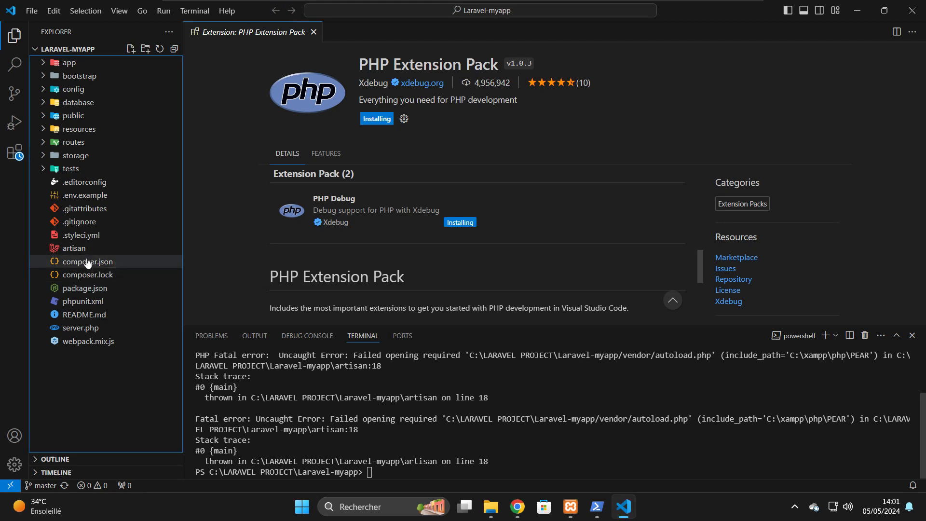
click(87, 263)
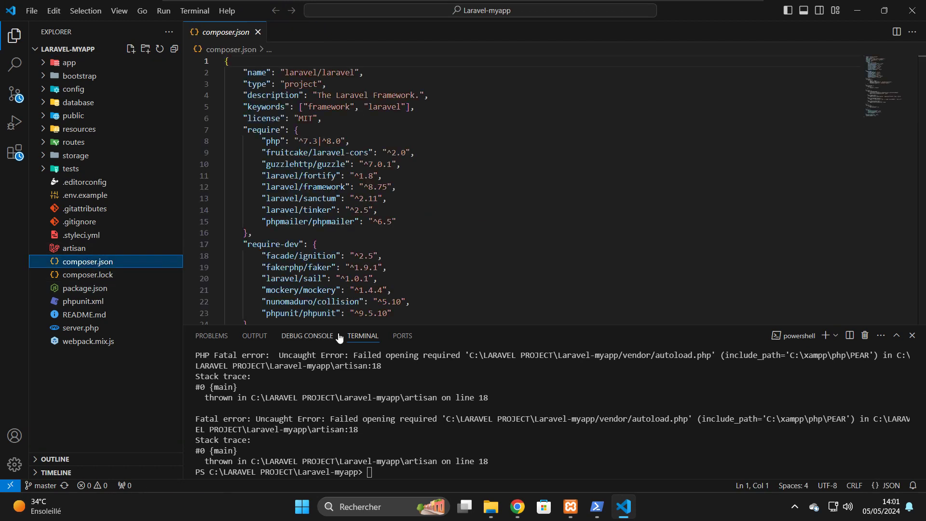
click(377, 470)
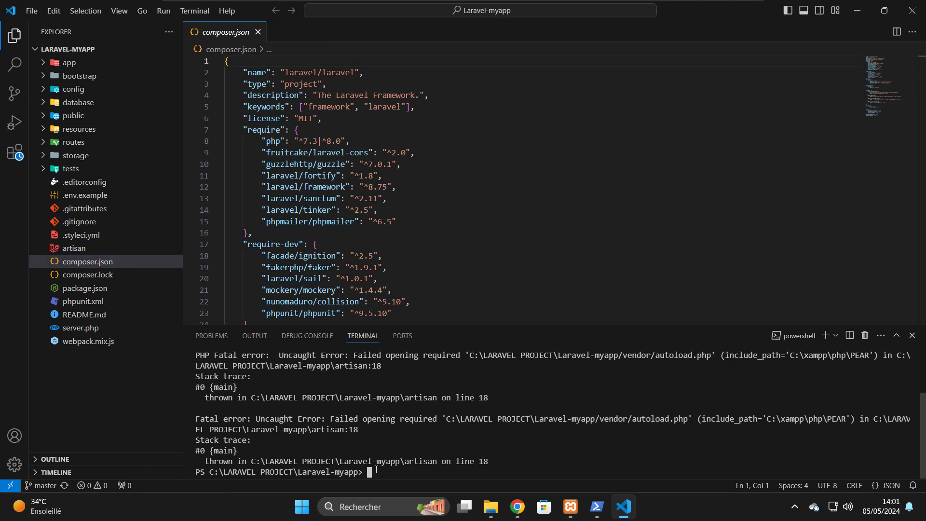
text(composer update)
key(Return)
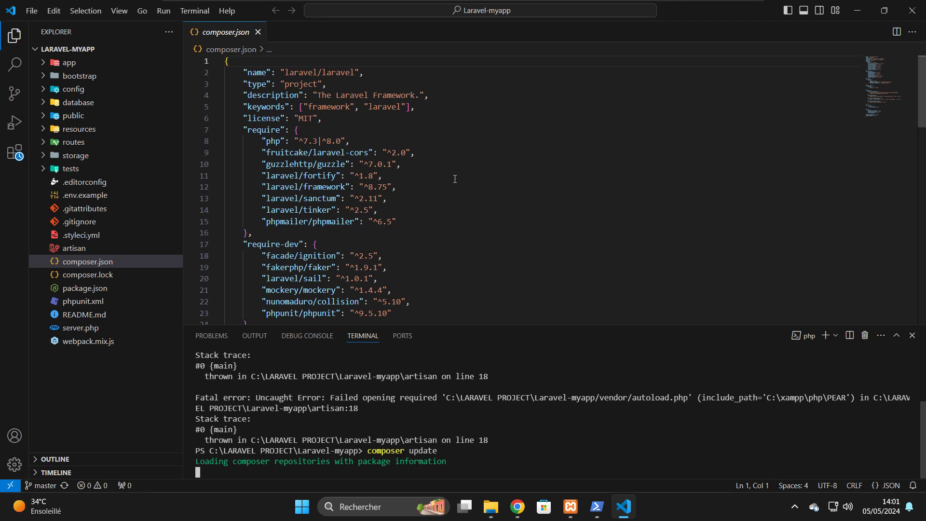
click(16, 155)
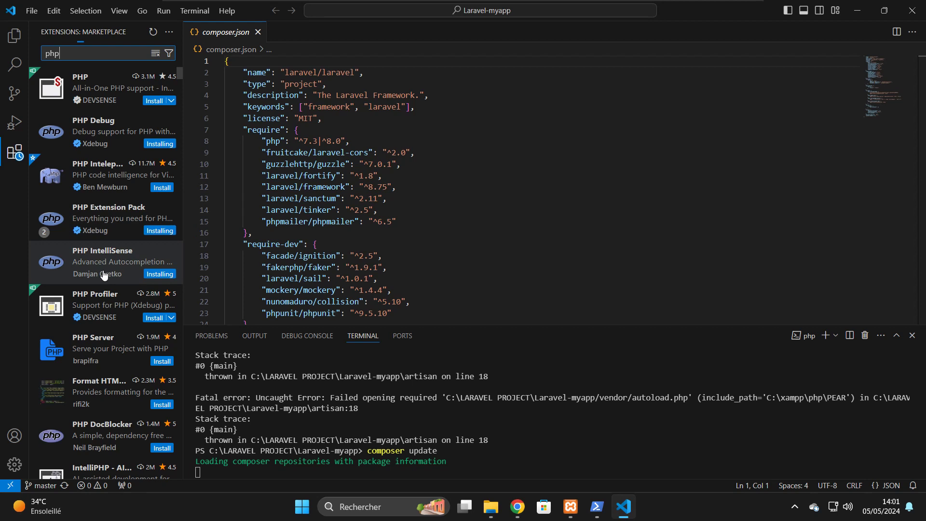
click(12, 37)
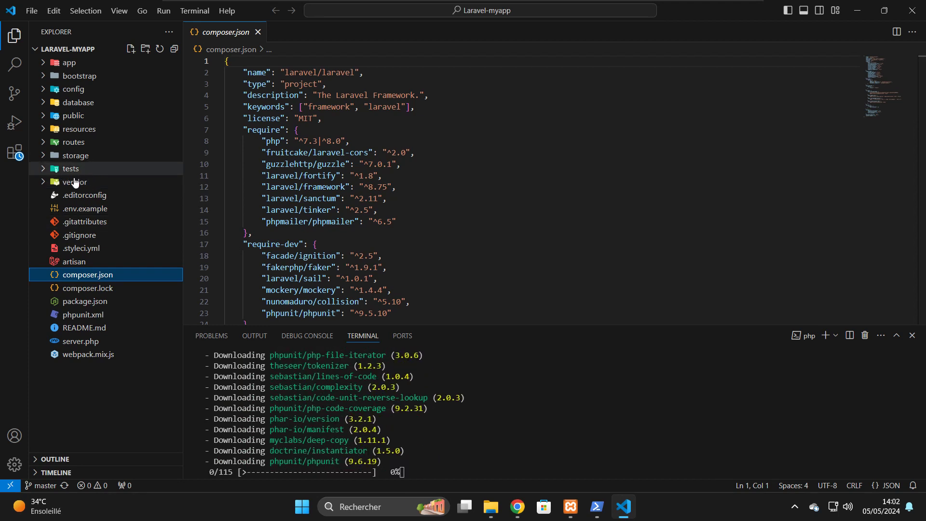
click(43, 182)
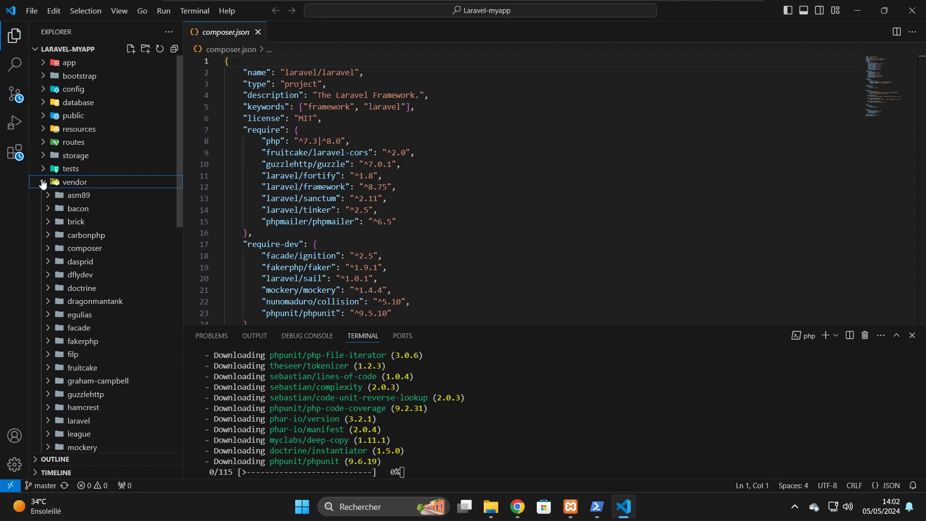
click(43, 182)
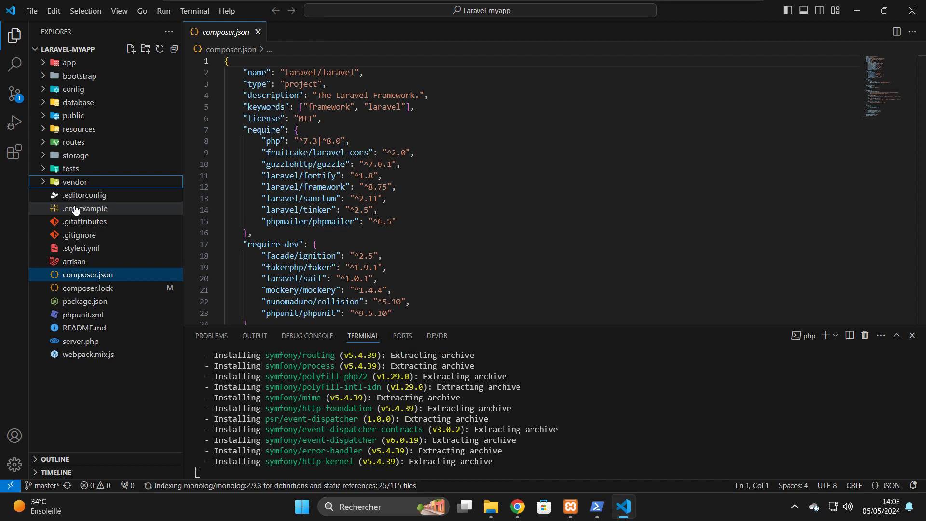
- Create a new .env file in the project root filled with the contents of .env.example
click(75, 208)
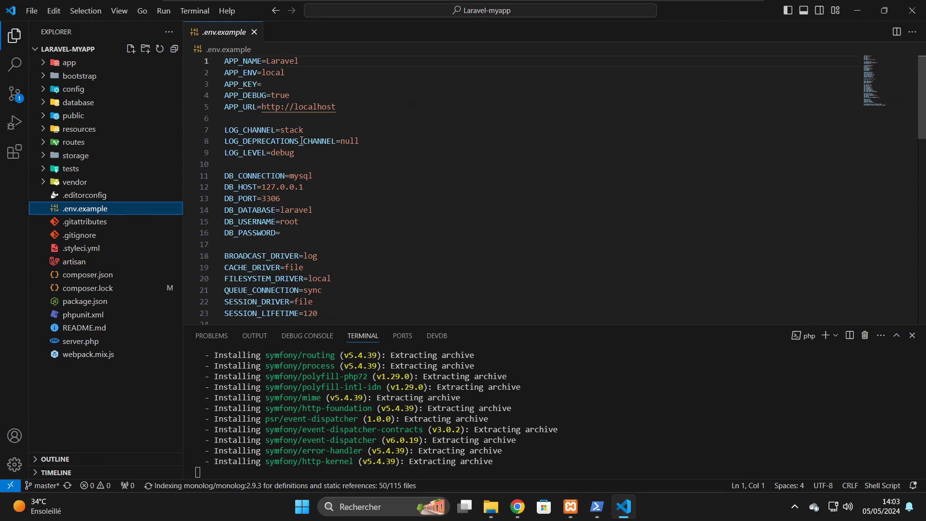
click(129, 51)
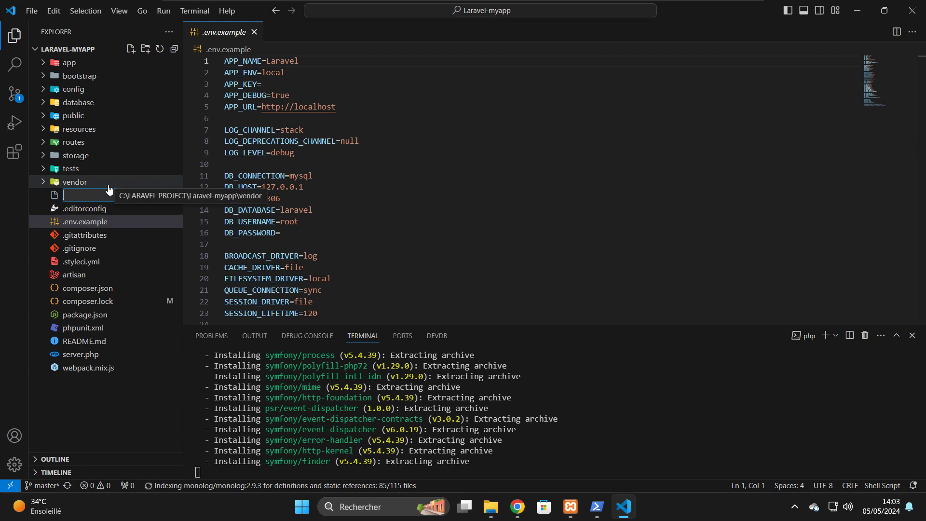
text(.env)
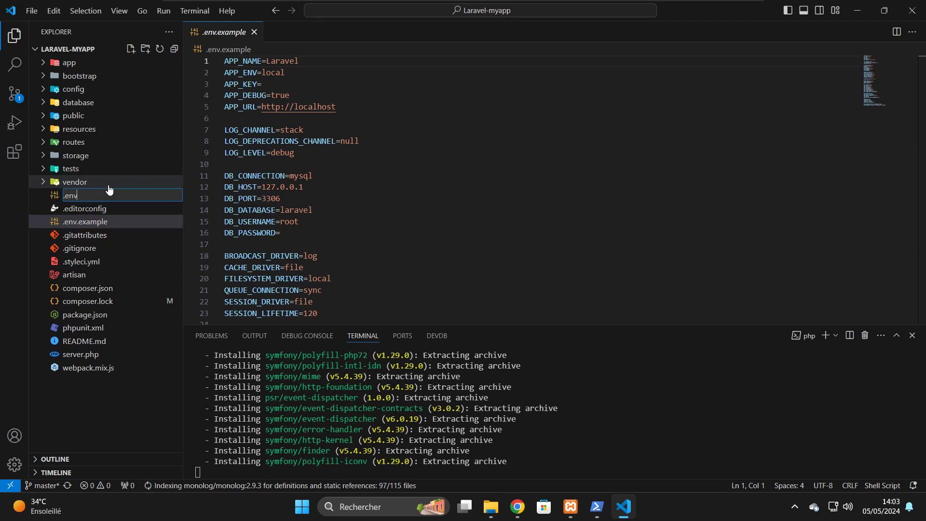
key(Return)
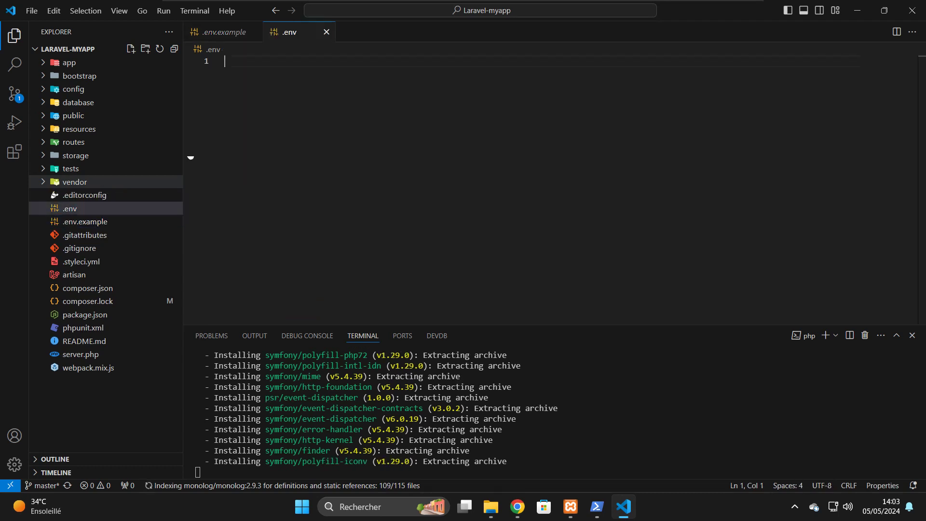
click(215, 32)
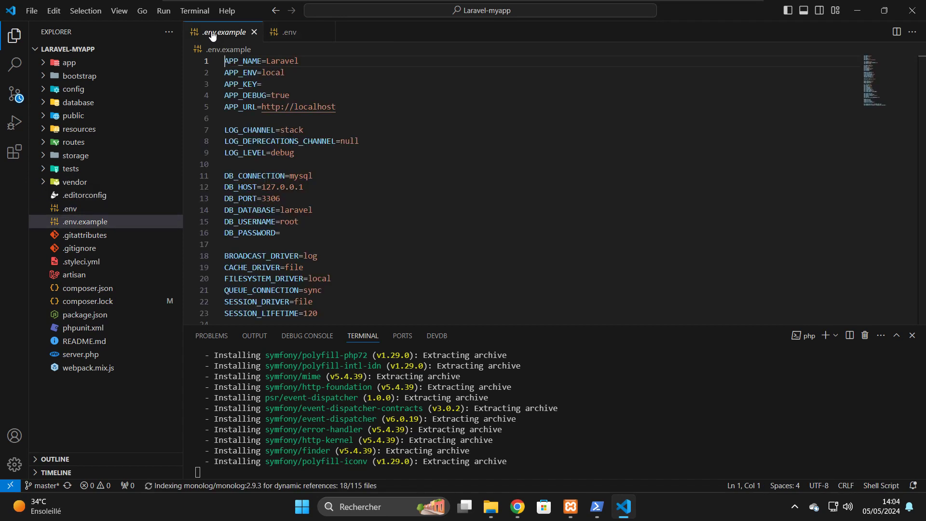
key(ctrl+a)
key(ctrl+c)
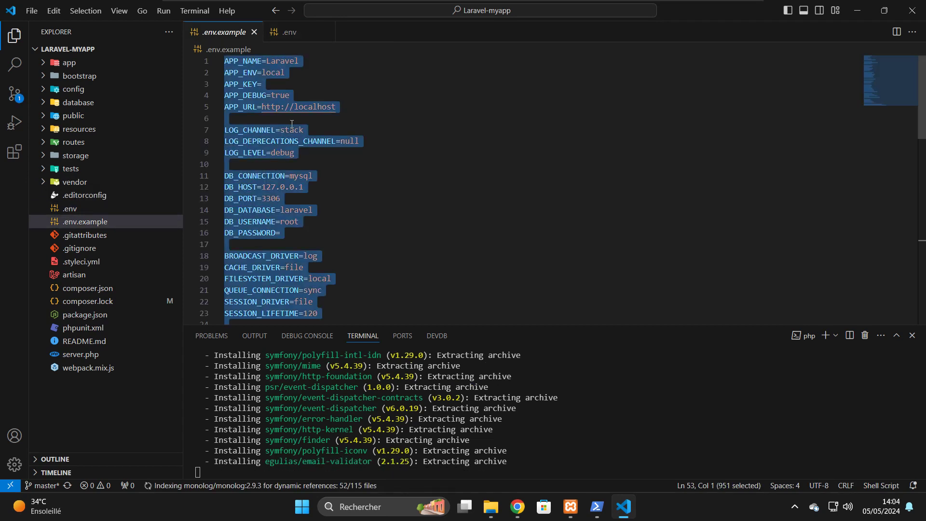
click(296, 32)
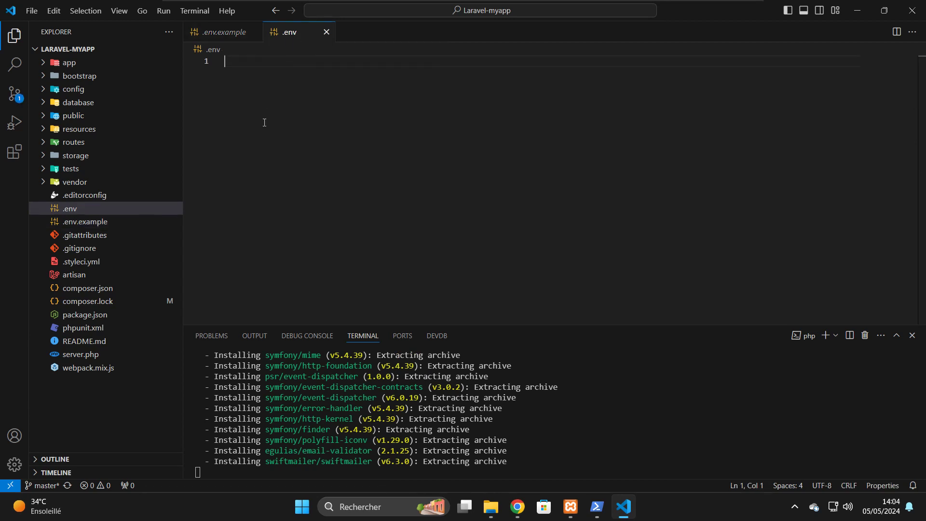
key(ctrl+v)
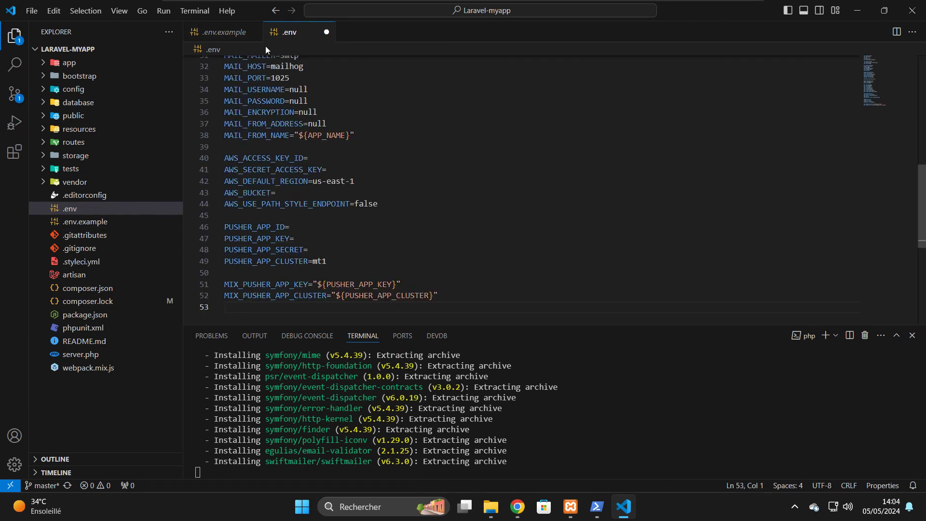
click(308, 67)
click(254, 33)
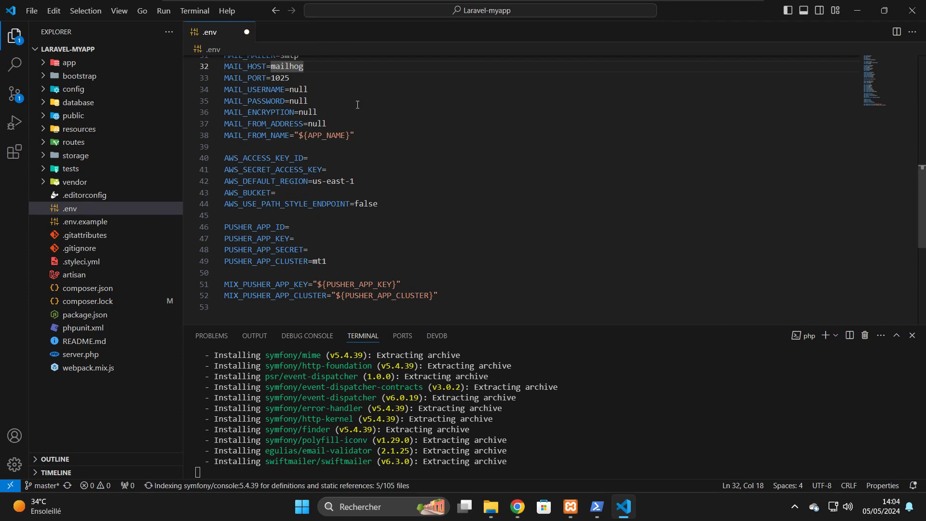
scroll(470, 165, up, 10)
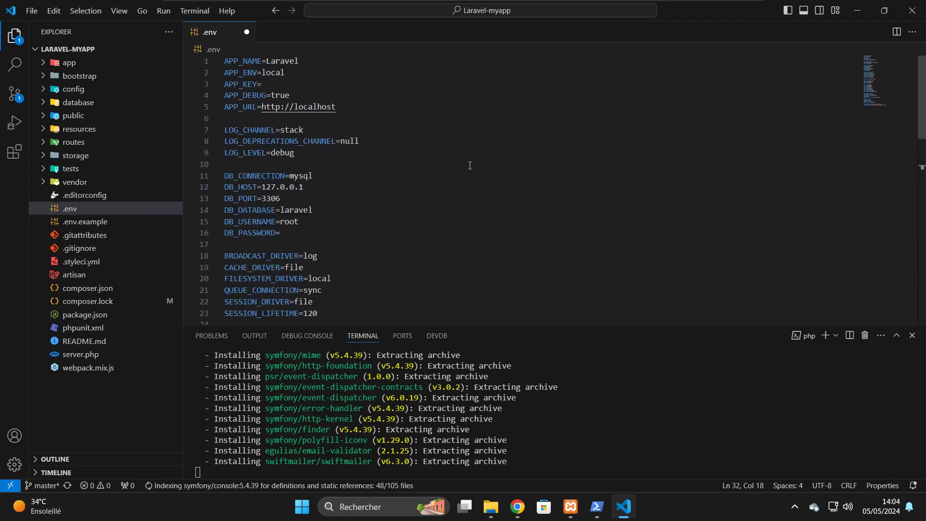
- Change APP_NAME from Laravel to Myapp and place the cursor after APP_KEY=
click(364, 83)
click(338, 60)
key(BackSpace)
key(BackSpace)
key(BackSpace)
key(BackSpace)
key(BackSpace)
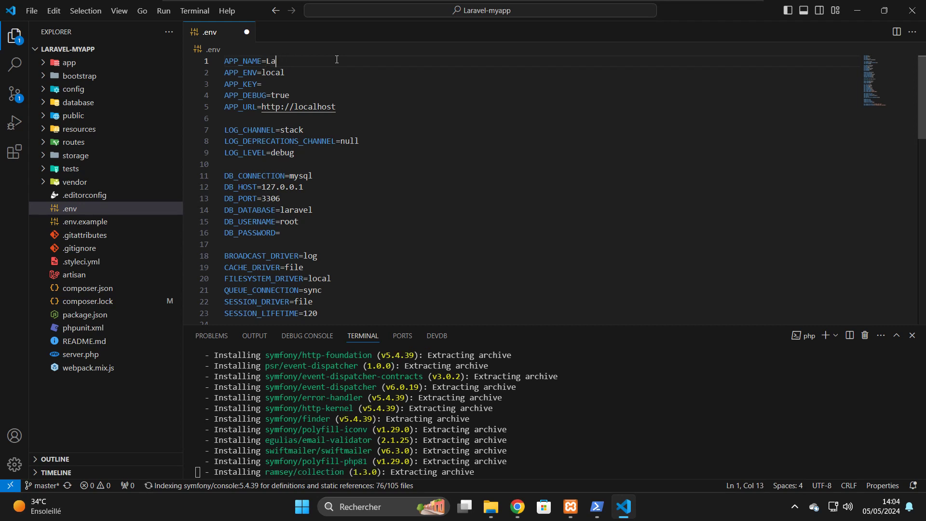
key(BackSpace)
key(BackSpace)
key(BackSpace)
text(My)
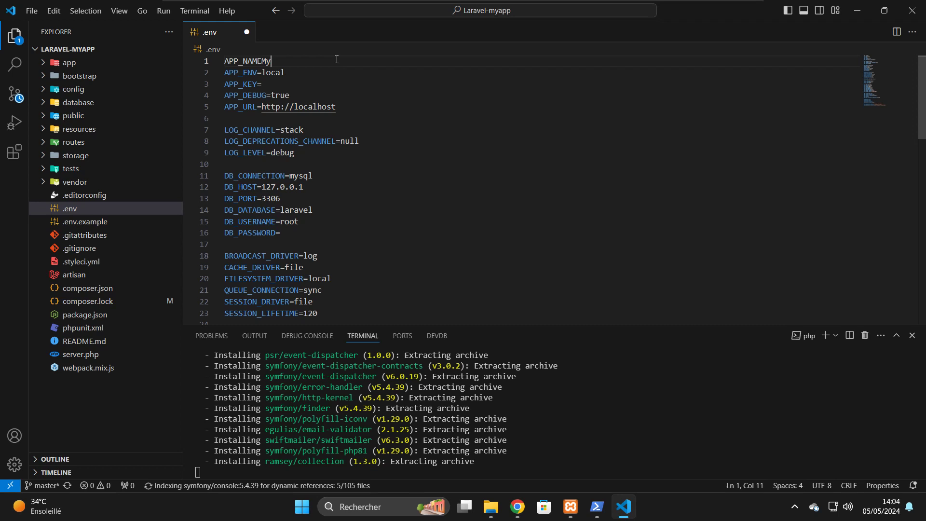
key(ctrl+z)
key(ctrl+z)
key(ctrl+z)
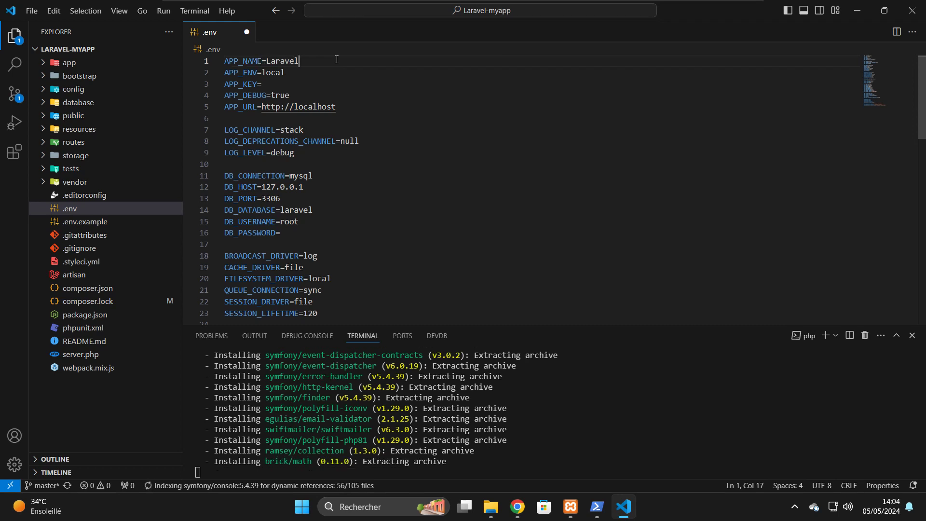
key(BackSpace)
key(BackSpace)
key(BackSpace)
key(BackSpace)
key(BackSpace)
key(BackSpace)
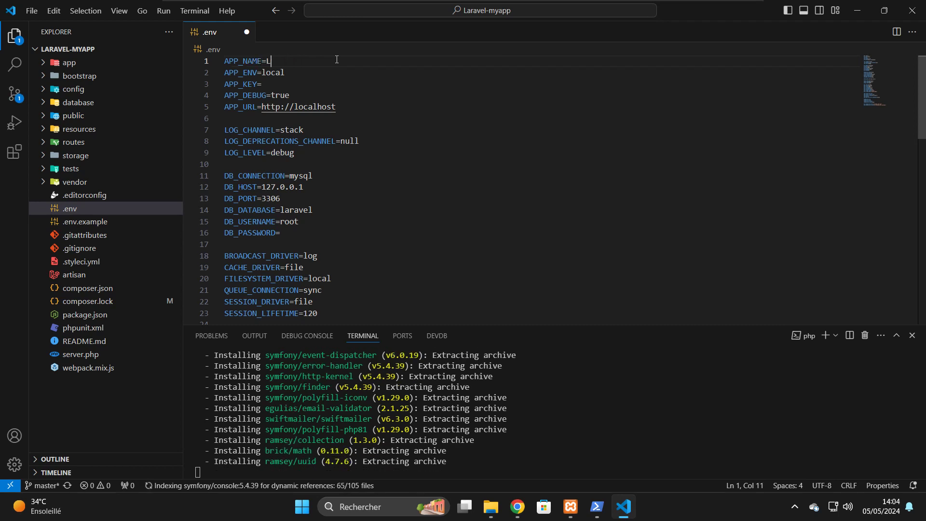
text(M)
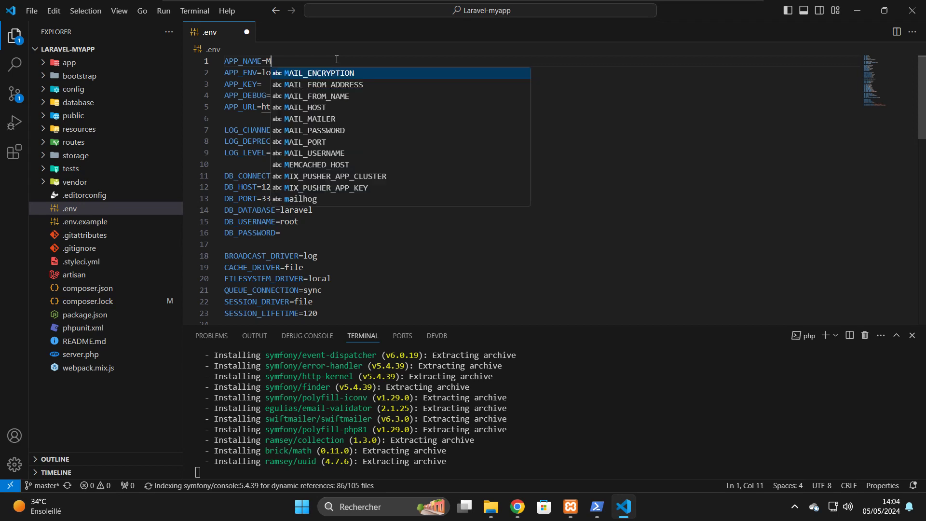
text(yapp)
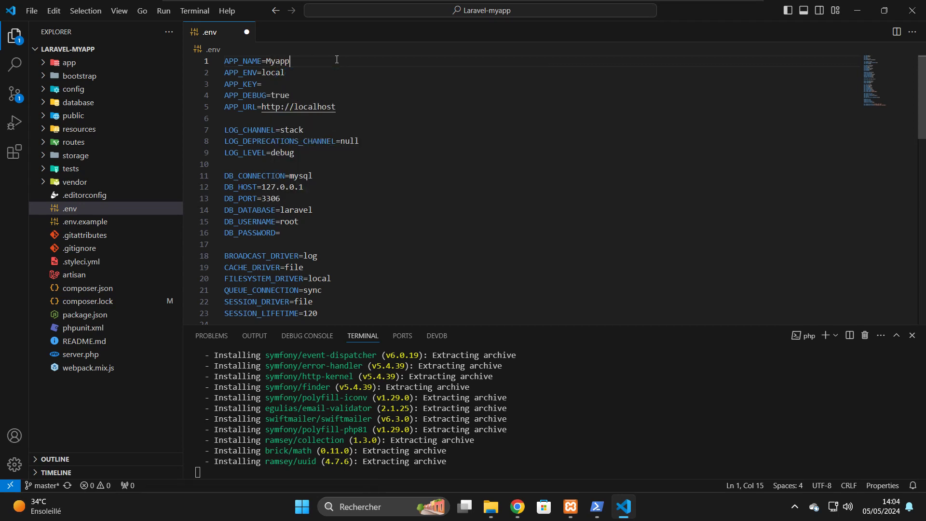
click(278, 84)
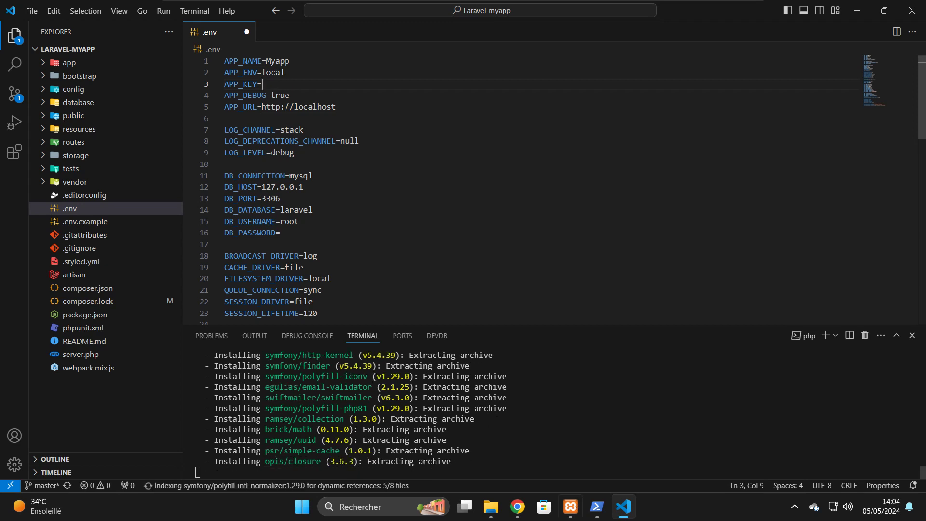
- Google 'generate key' in a new Chrome tab and open the RandomKeygen result in another tab
click(520, 517)
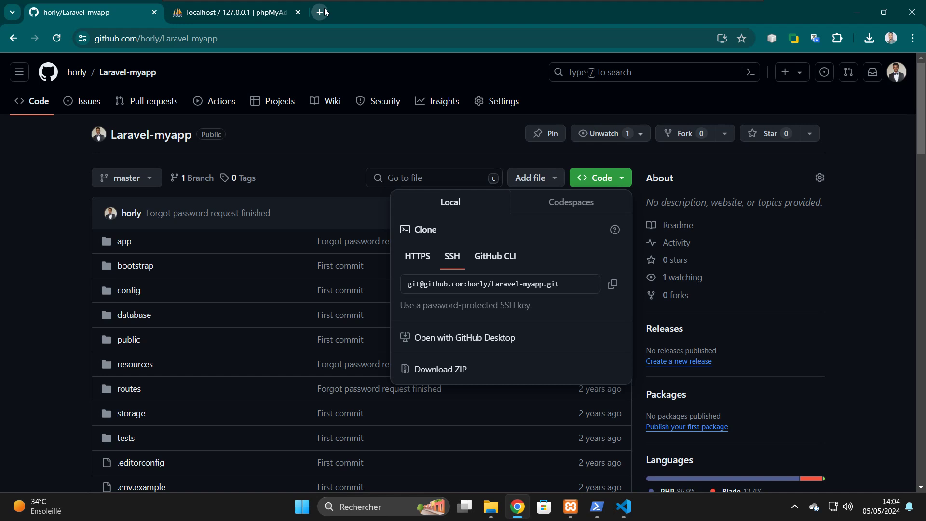
click(325, 12)
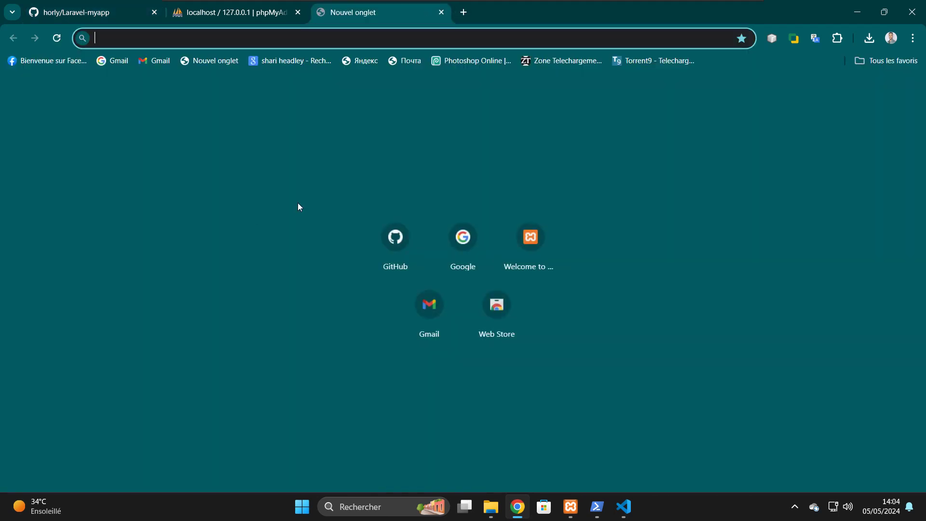
click(461, 245)
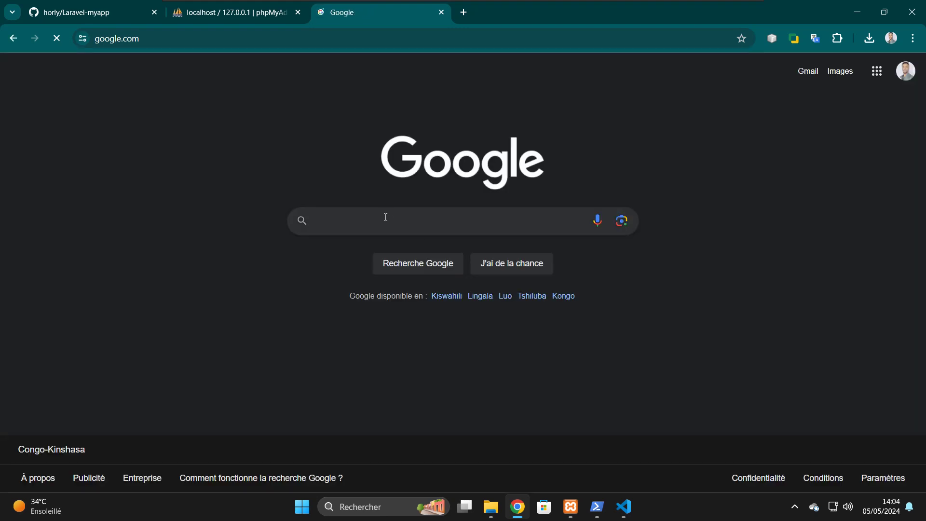
text(gene)
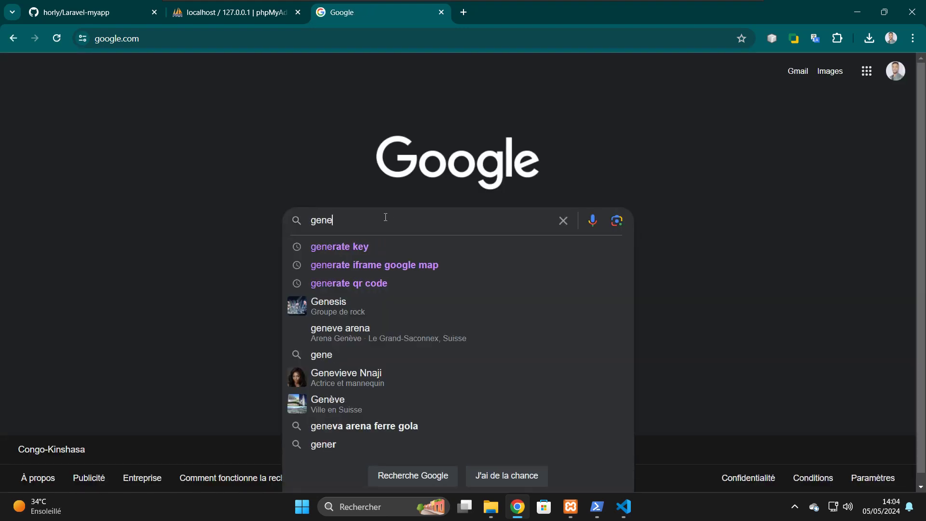
click(354, 241)
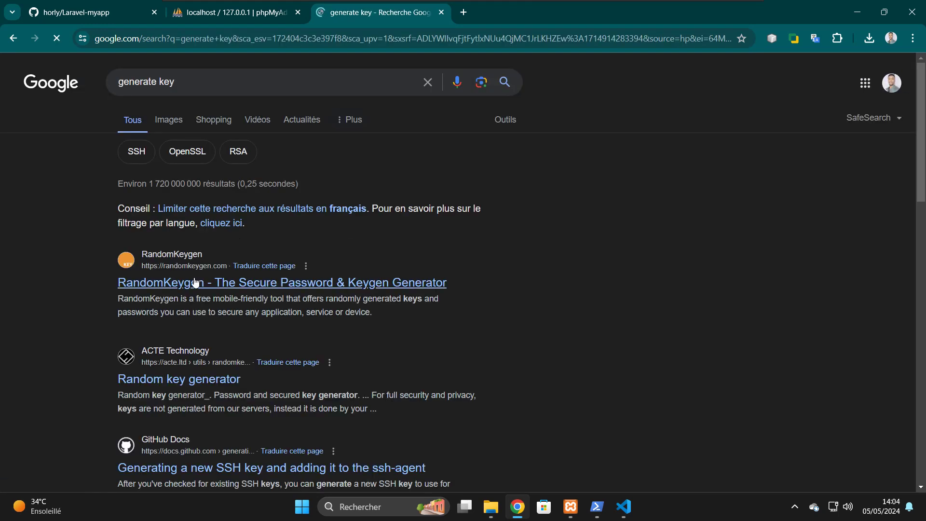
right_click(193, 279)
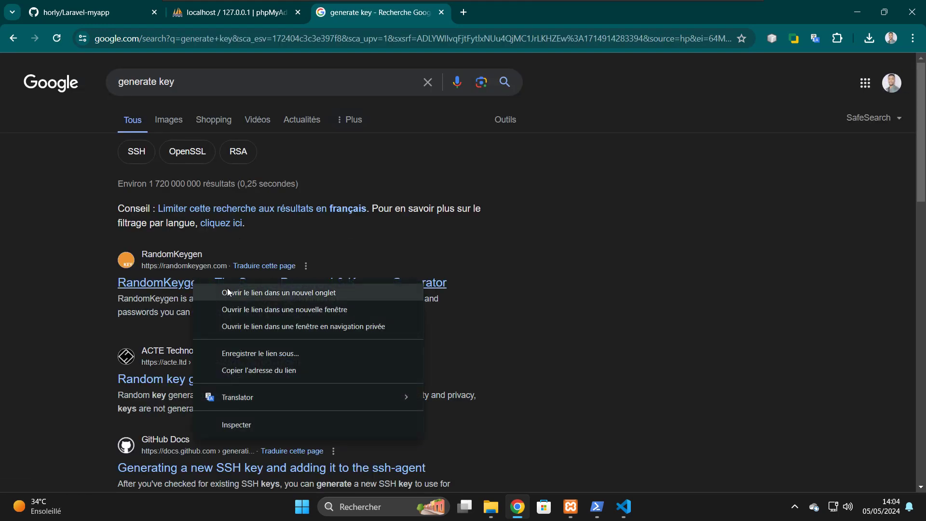
click(227, 288)
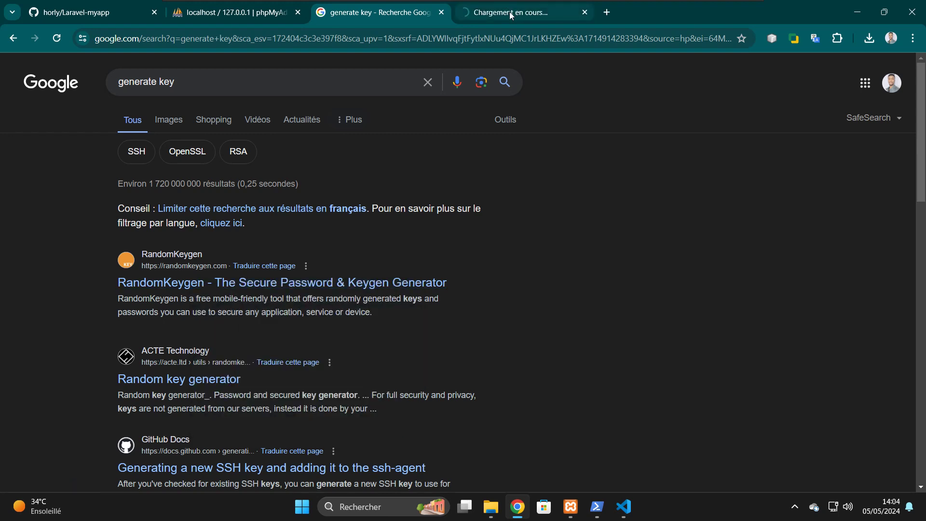
- On the RandomKeygen tab, copy one of the CodeIgniter 256-bit encryption keys
click(510, 13)
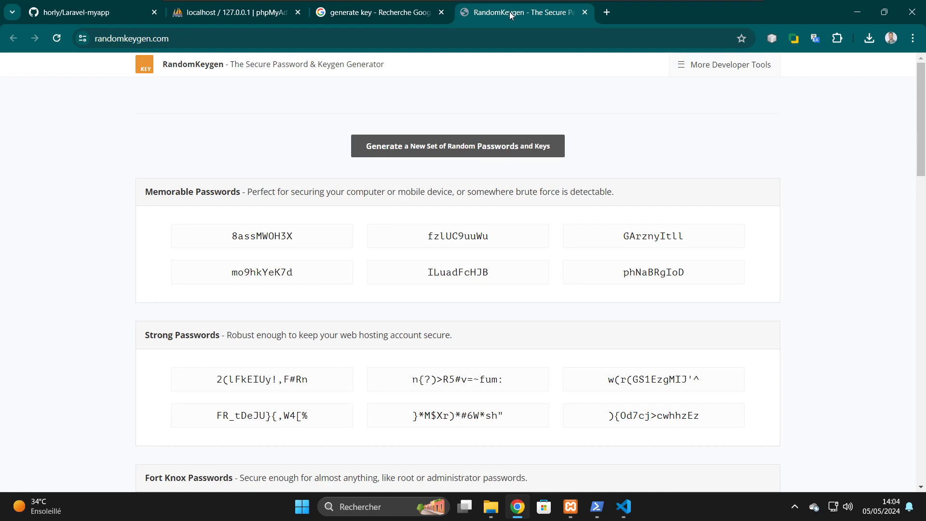
scroll(631, 265, down, 4)
scroll(630, 265, down, 3)
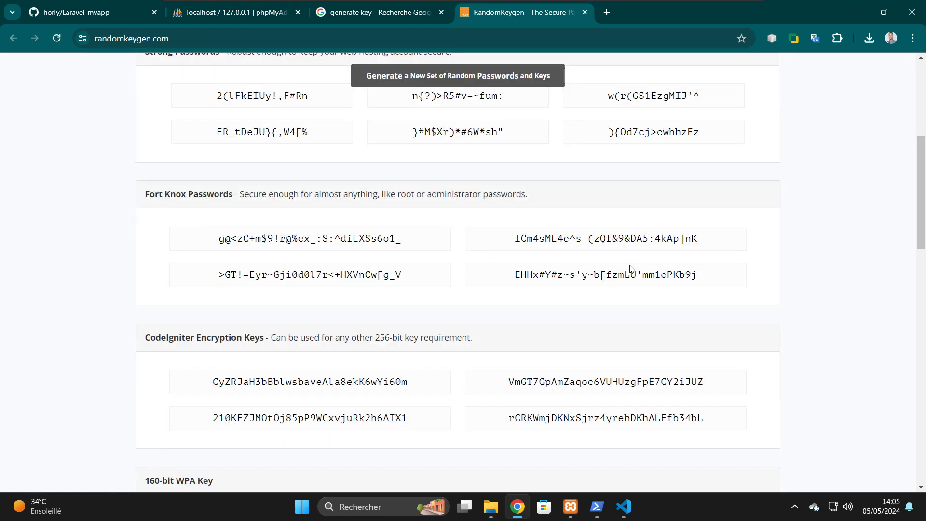
click(590, 361)
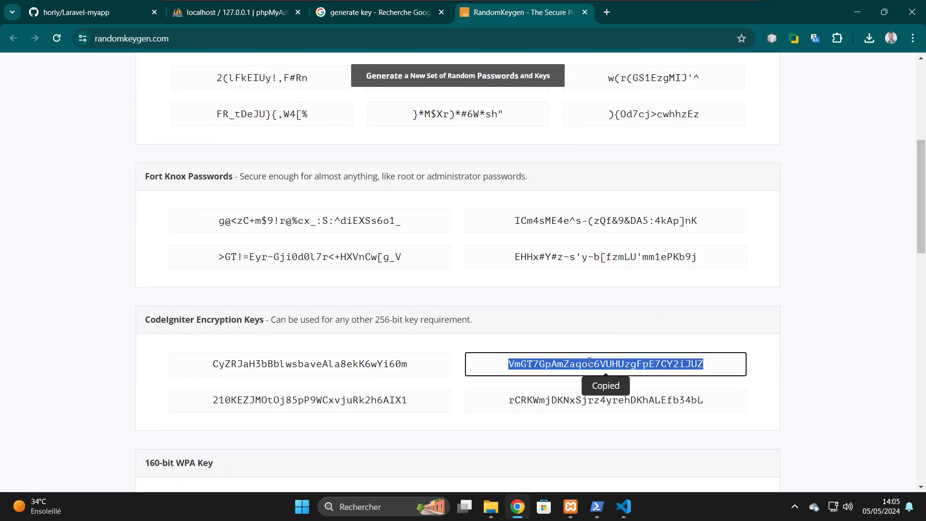
- Paste the copied key in quotes after APP_KEY= and save .env
click(623, 508)
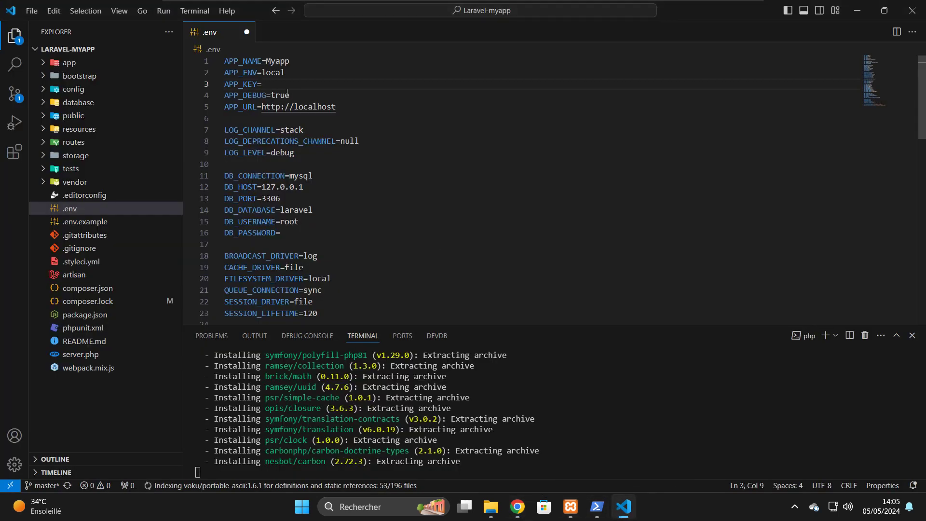
text(")
key(ctrl+v)
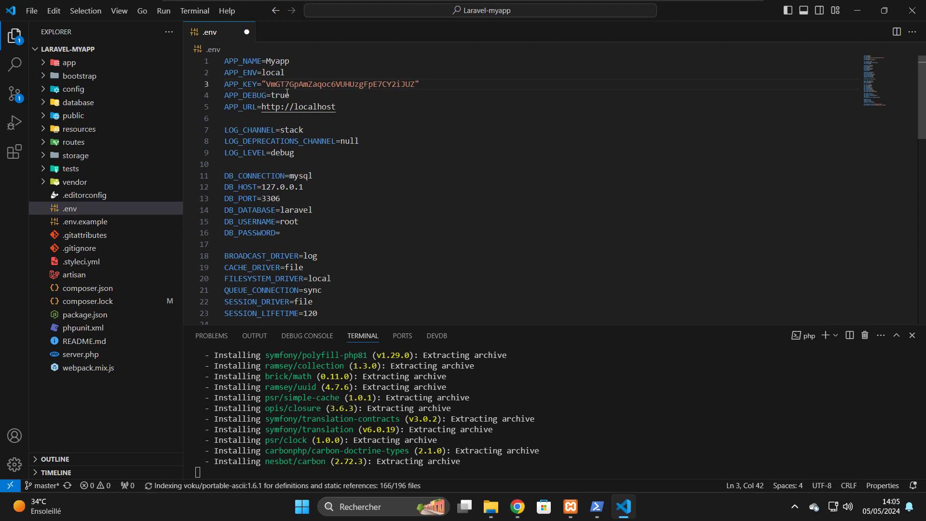
key(ctrl+s)
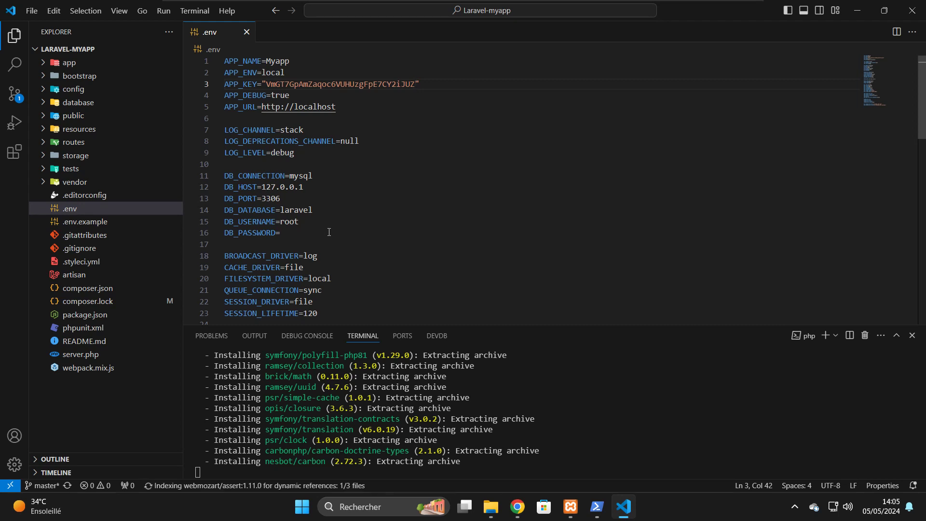
- Change DB_DATABASE on line 14 from laravel to myapp
double_click(298, 212)
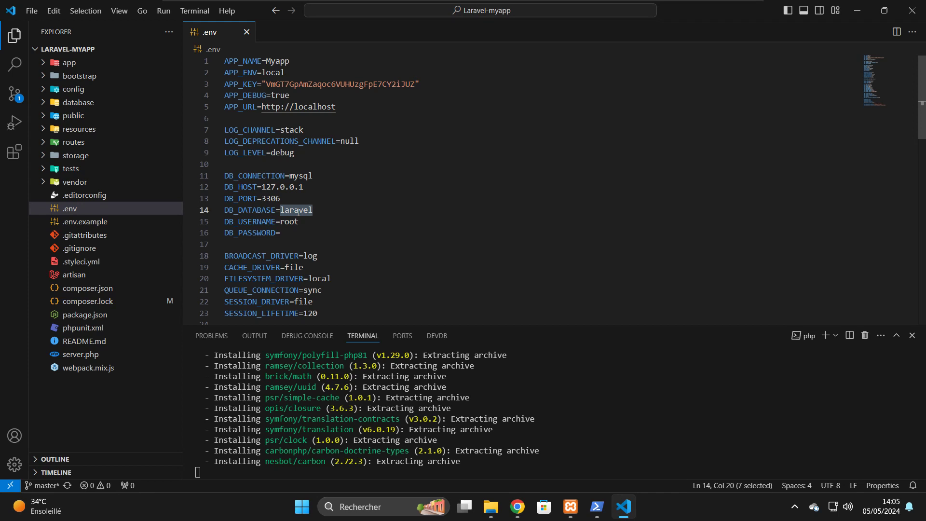
text(my)
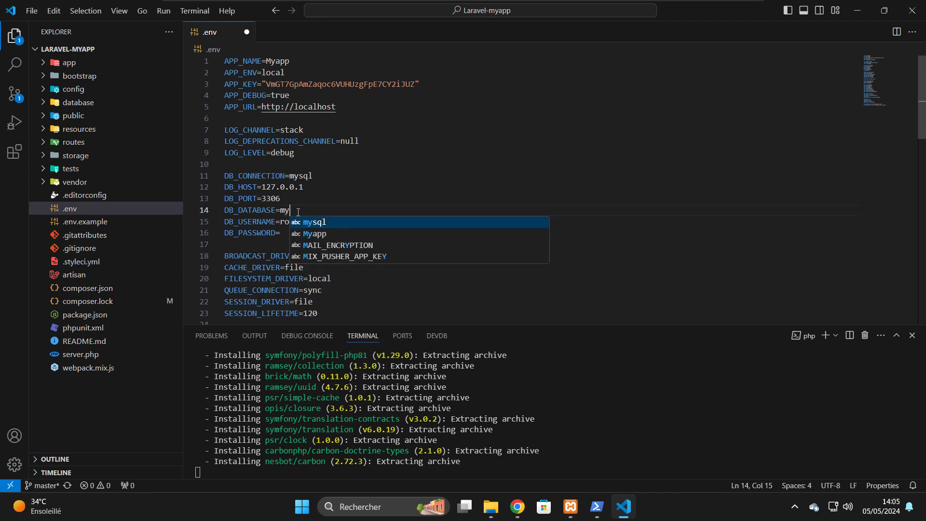
text(app)
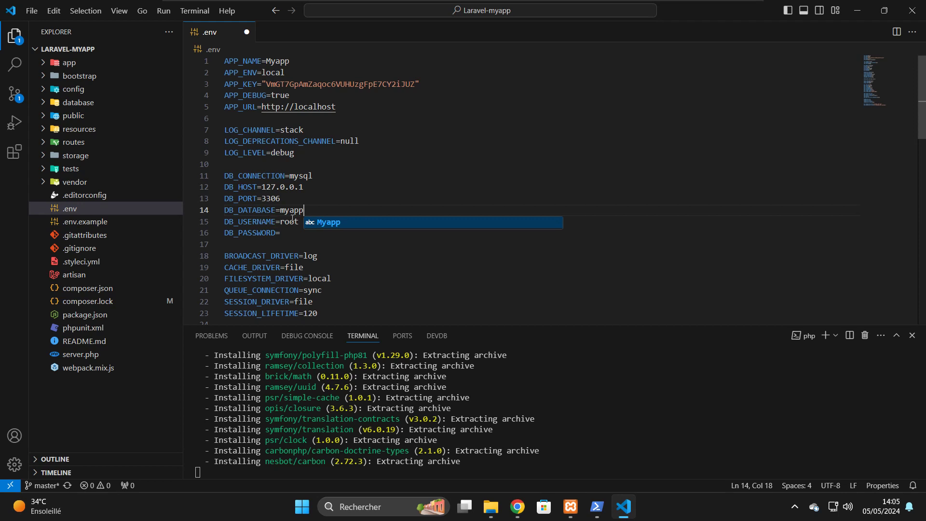
click(289, 222)
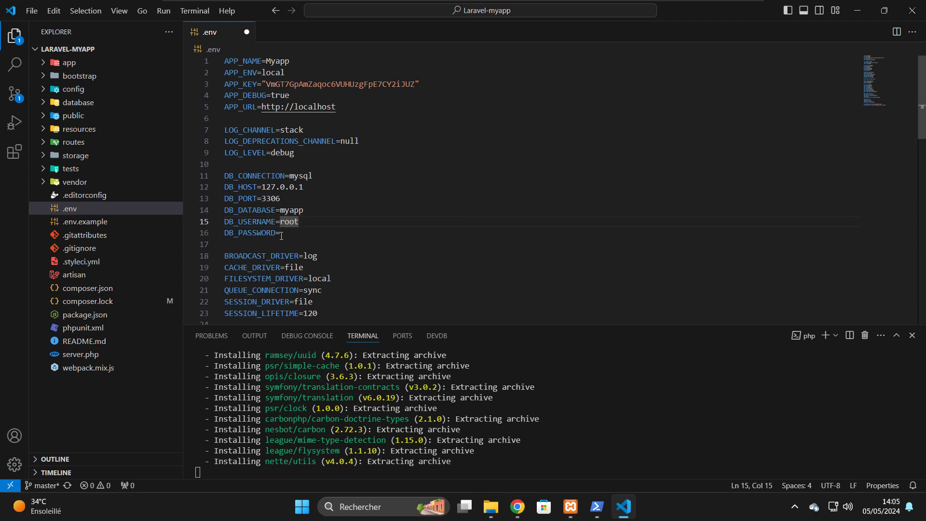
click(296, 234)
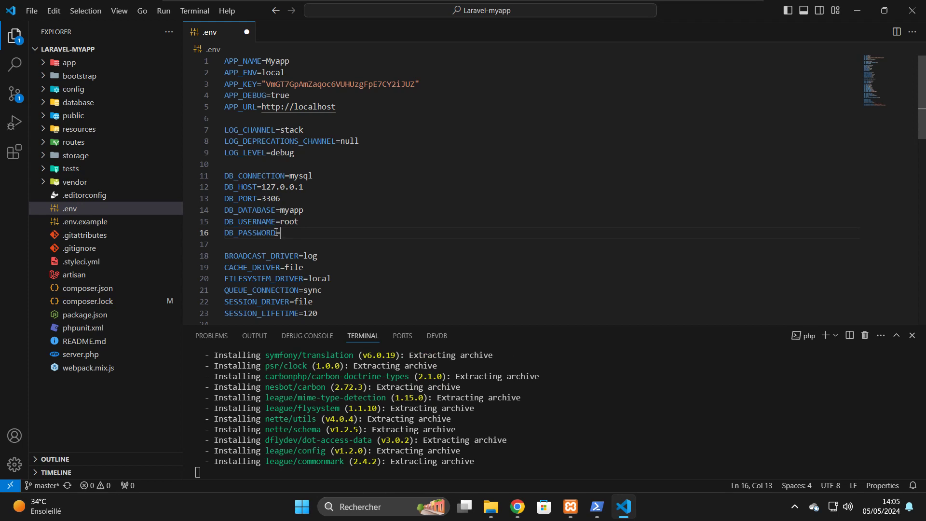
double_click(290, 211)
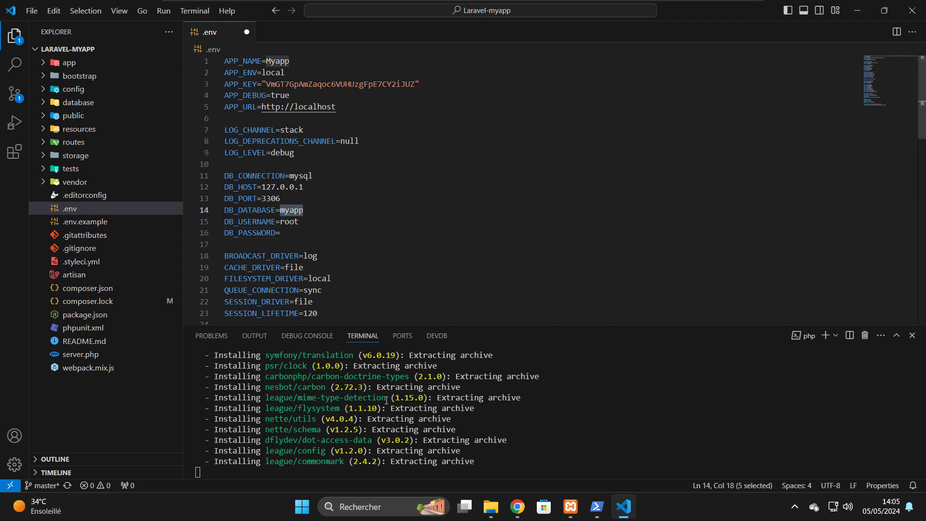
- Switch to the phpMyAdmin tab and open its Bases de données page
click(516, 506)
click(605, 364)
click(262, 114)
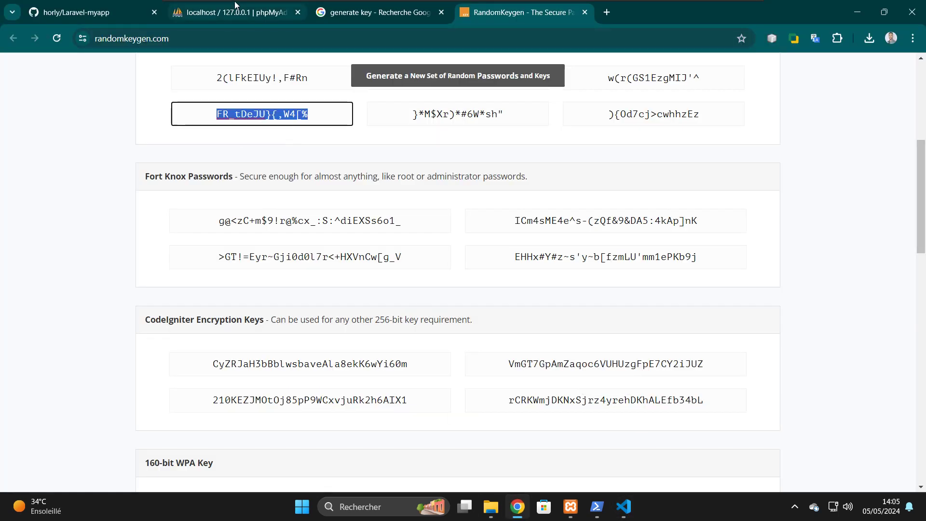
click(221, 13)
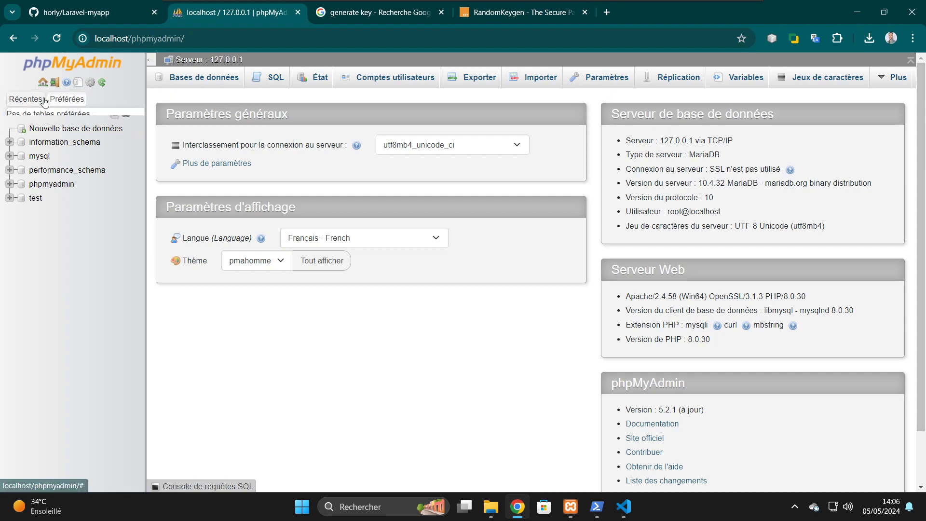
click(203, 79)
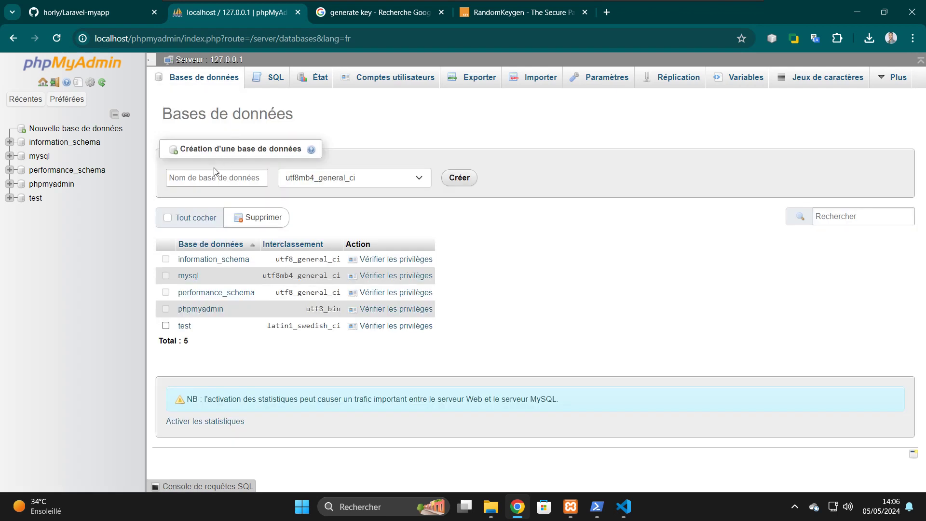
- Clear the accidentally pasted key from the new-database name field
click(209, 172)
key(ctrl+v)
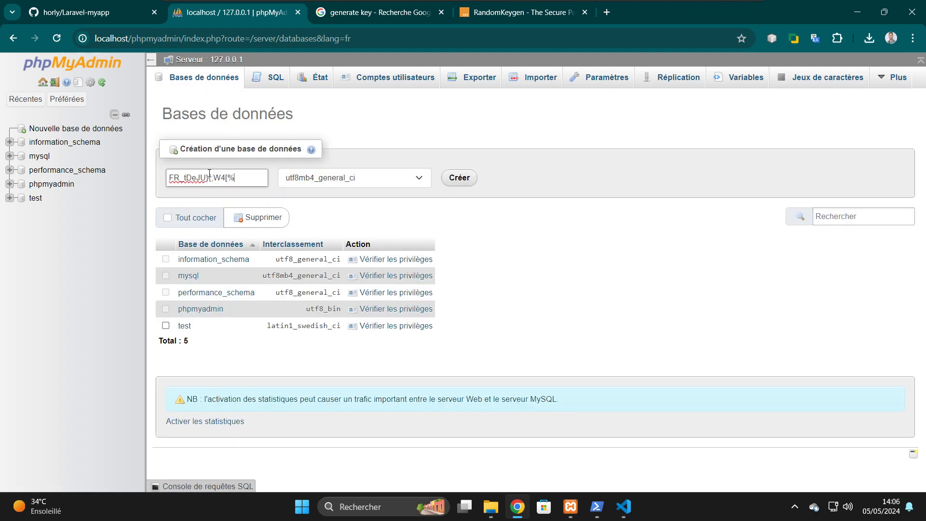
key(ctrl+a)
key(BackSpace)
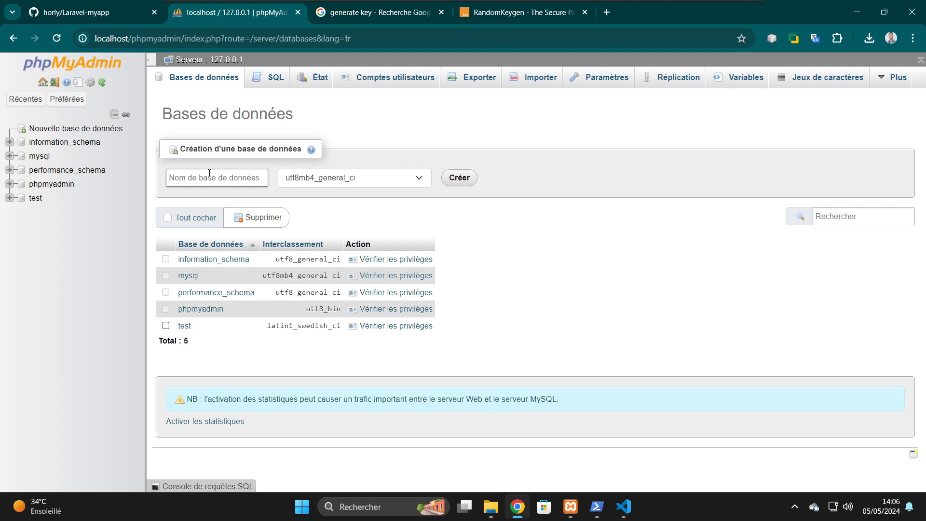
click(624, 507)
key(ctrl+z)
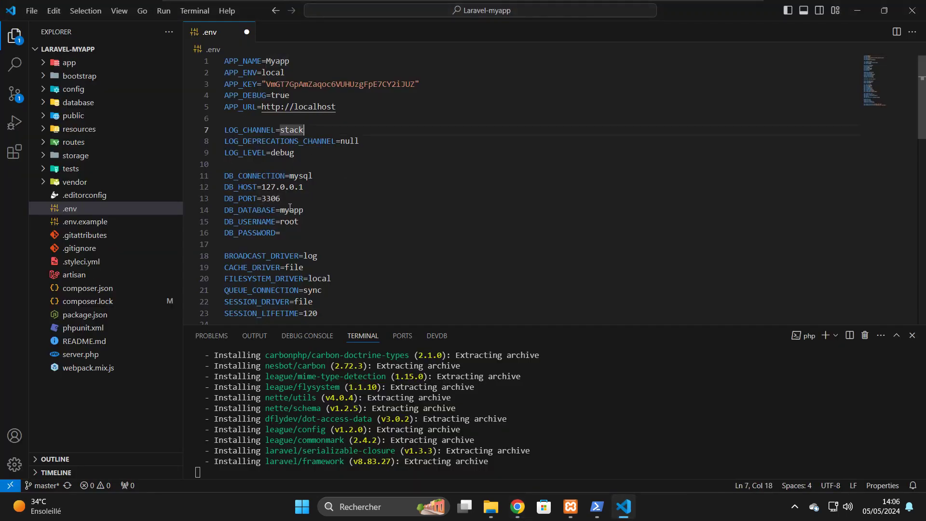
double_click(289, 213)
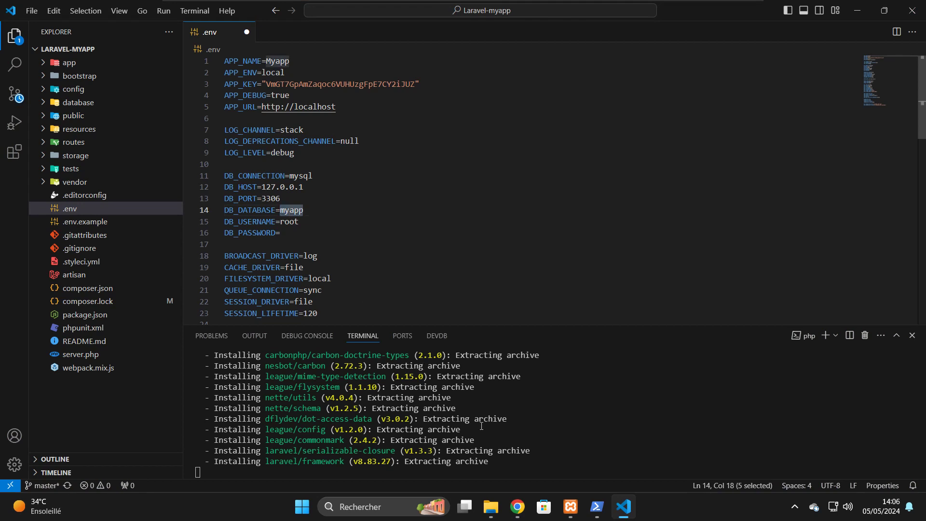
click(518, 507)
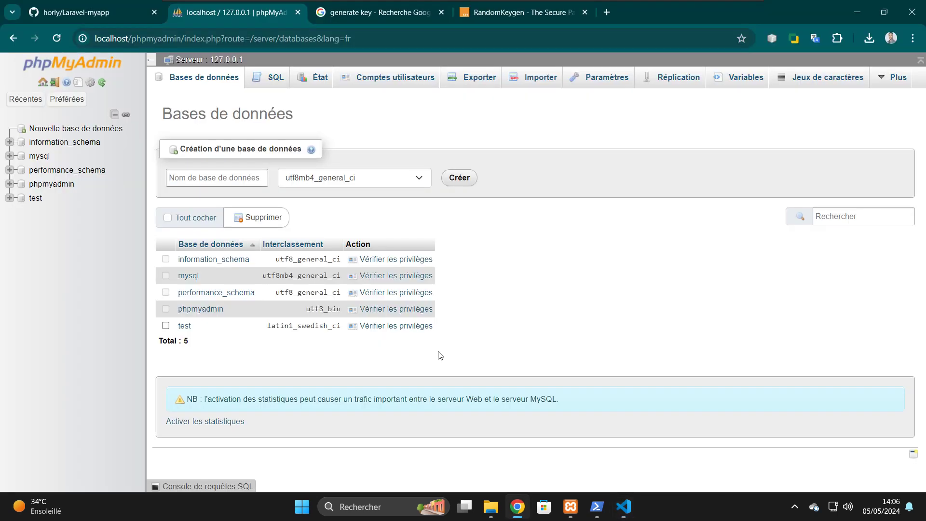
- Check which users have privileges on information_schema, then open and close the page settings
click(355, 260)
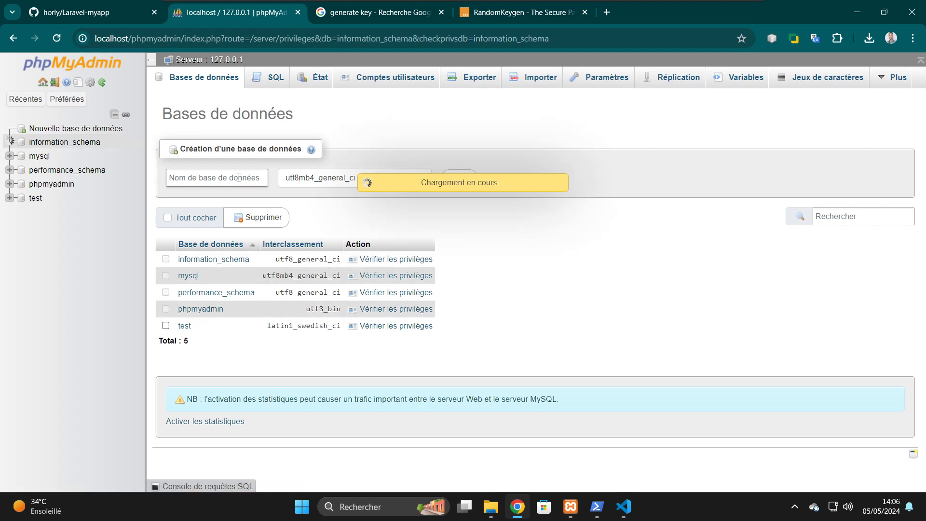
click(208, 177)
click(90, 83)
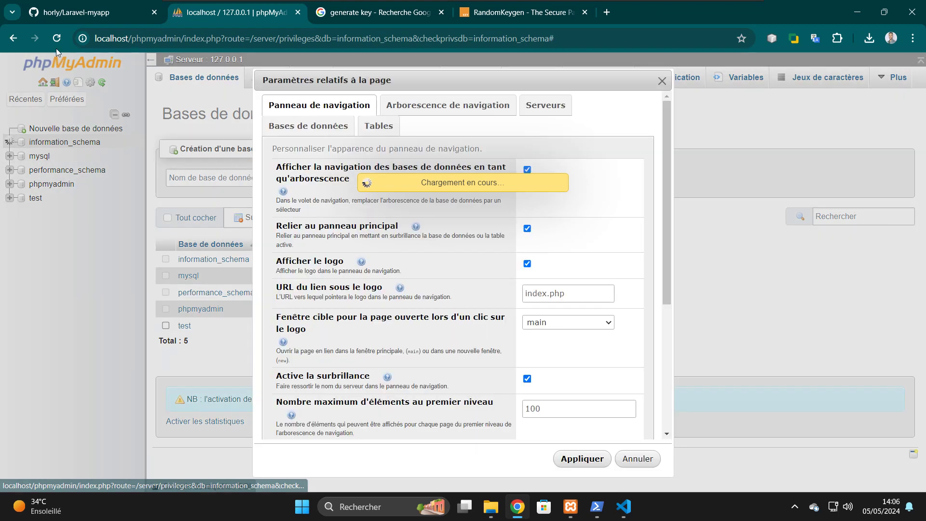
click(661, 82)
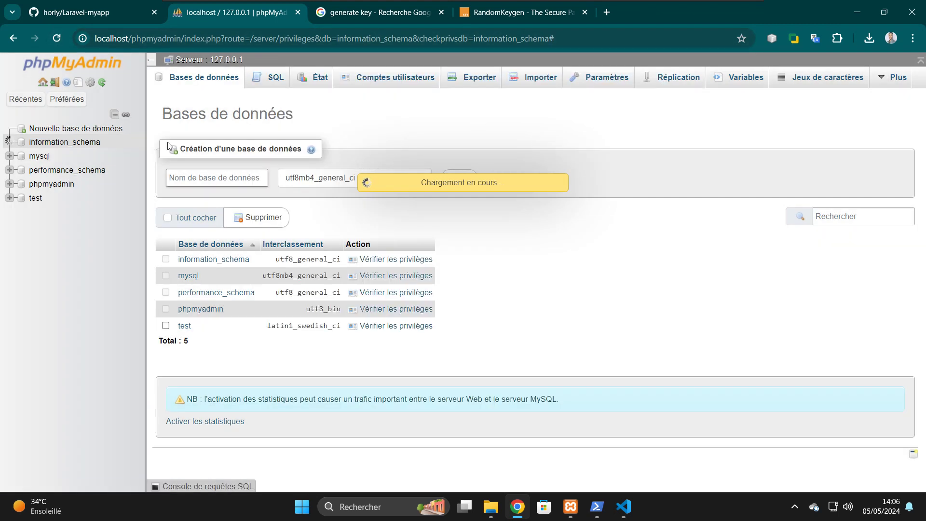
- Reload phpMyAdmin, go to the new-database page, and bring the .env file back up
click(57, 42)
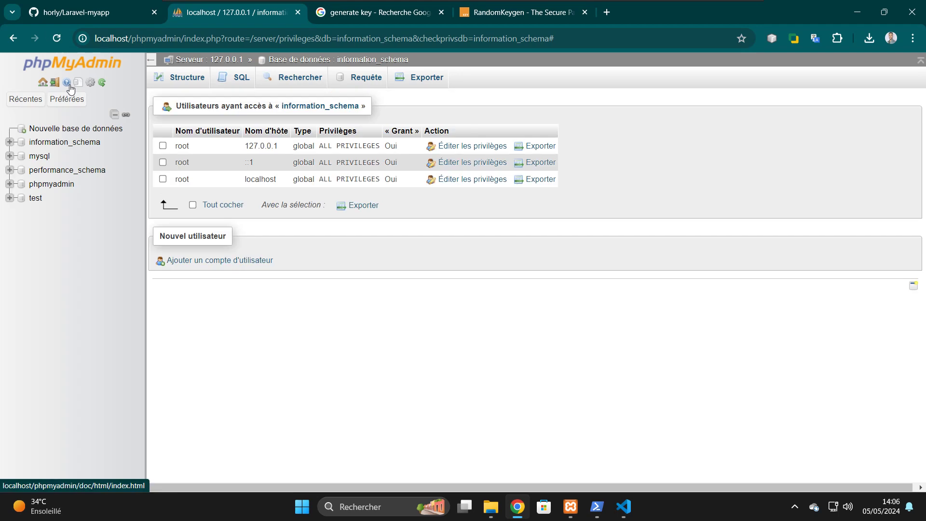
click(58, 130)
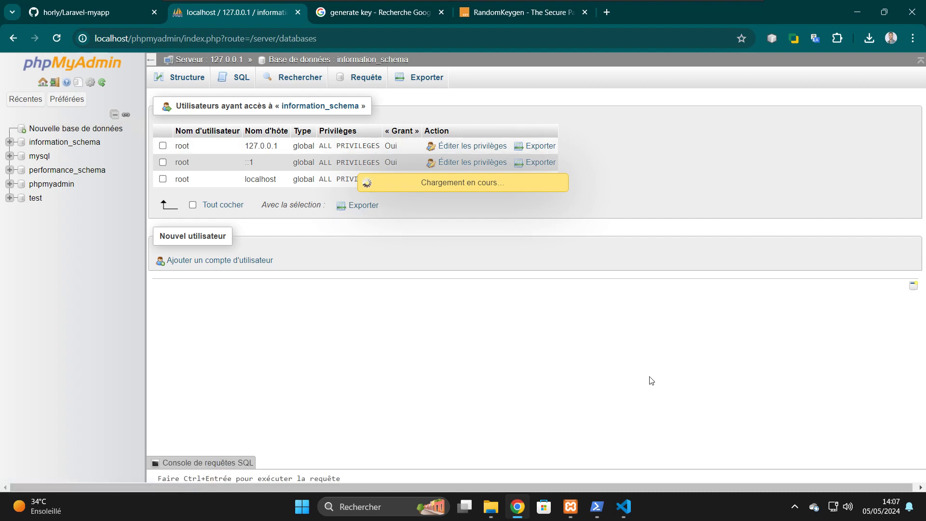
click(622, 507)
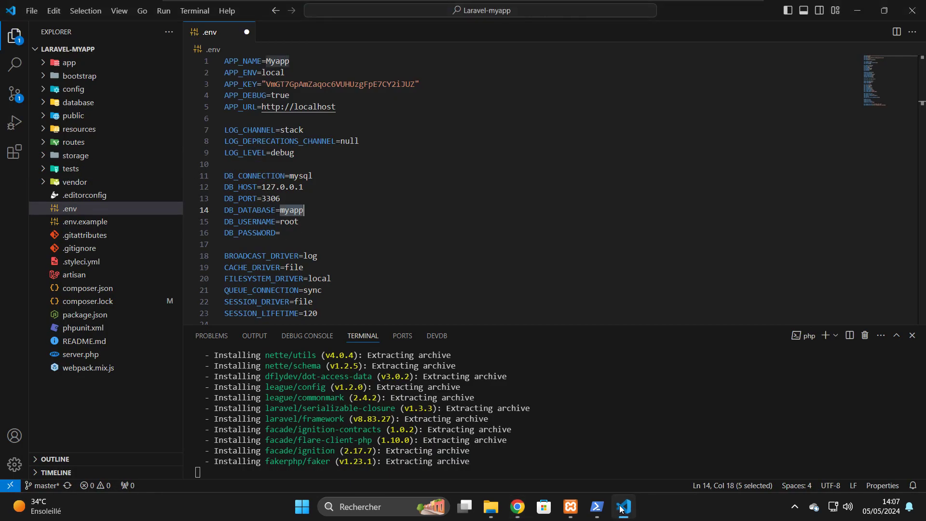
- Create a database named 'myapp', refresh the database list and open myapp
click(622, 507)
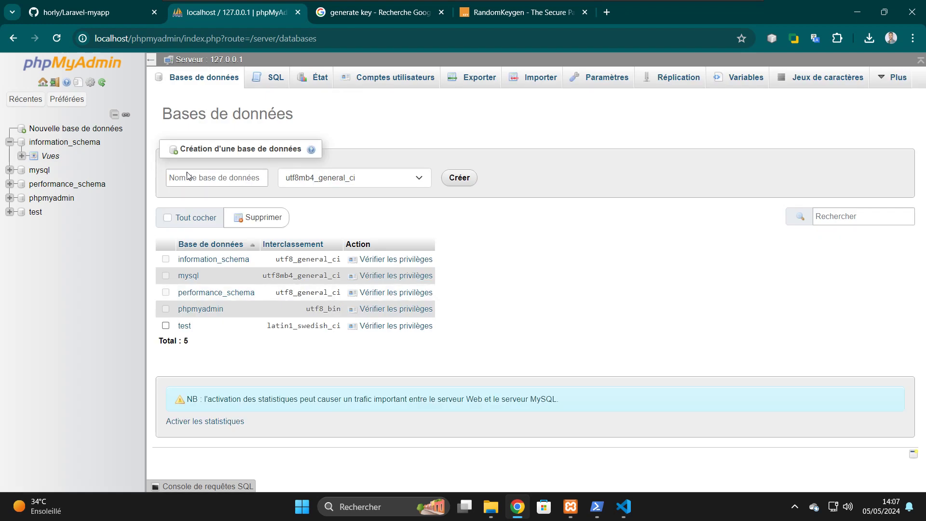
click(208, 177)
text(myapp)
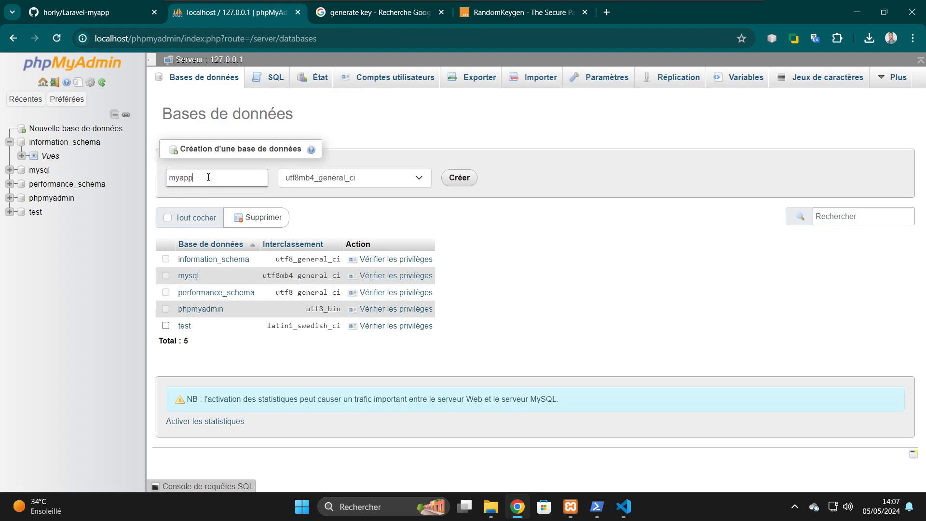
click(453, 182)
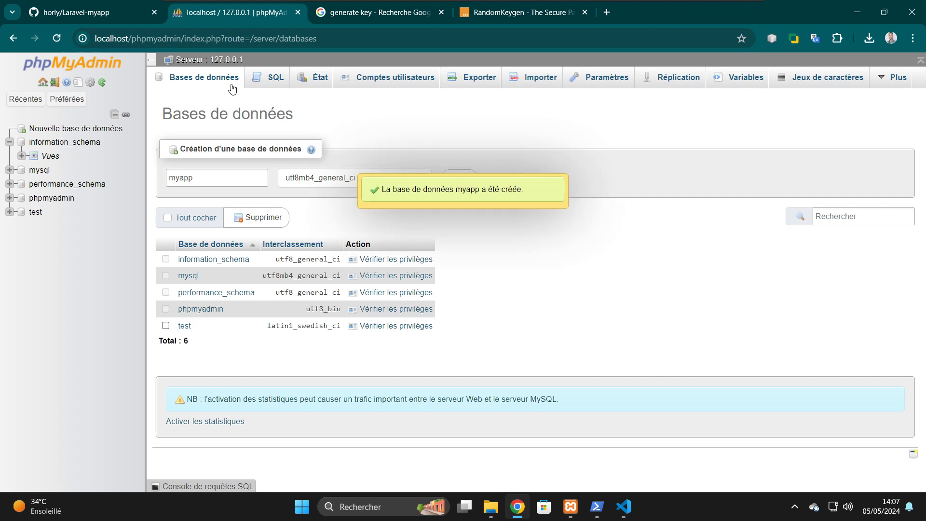
click(52, 40)
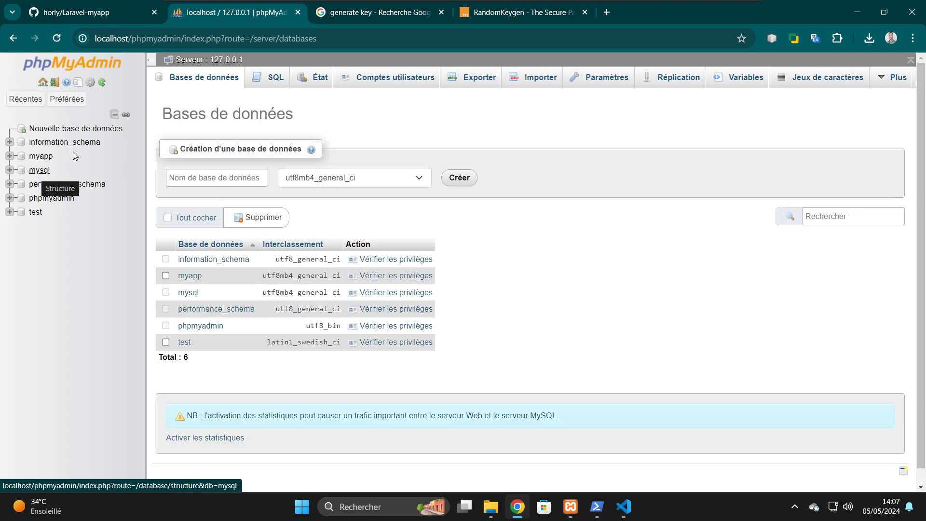
click(43, 157)
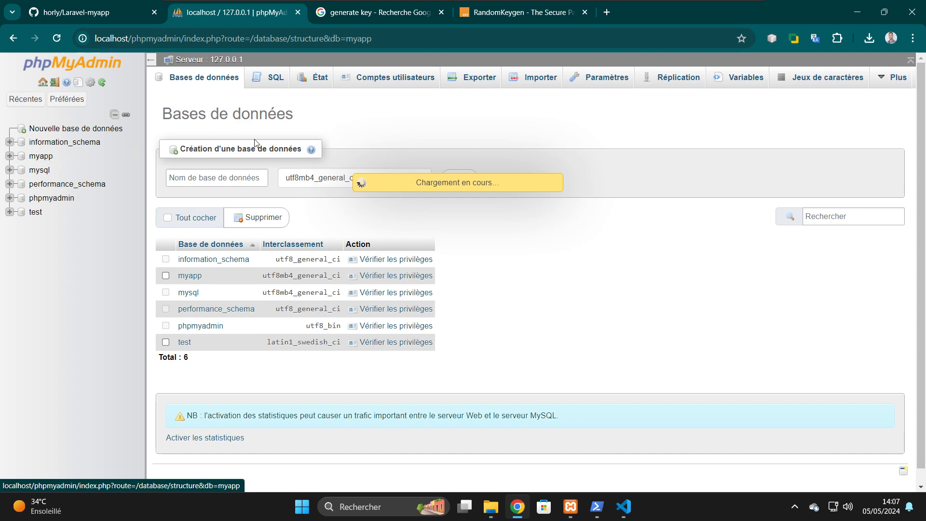
click(625, 505)
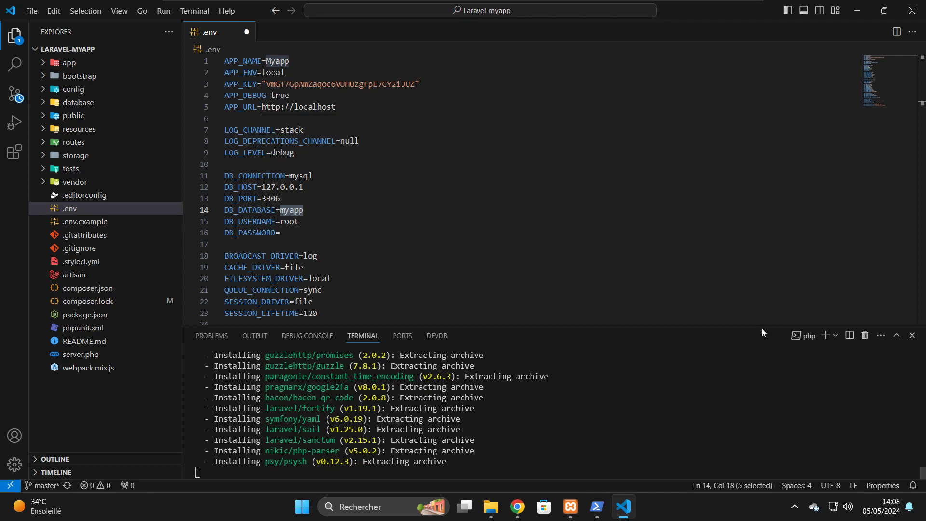
- Save .env with DB_DATABASE=myapp using Ctrl+S
click(369, 130)
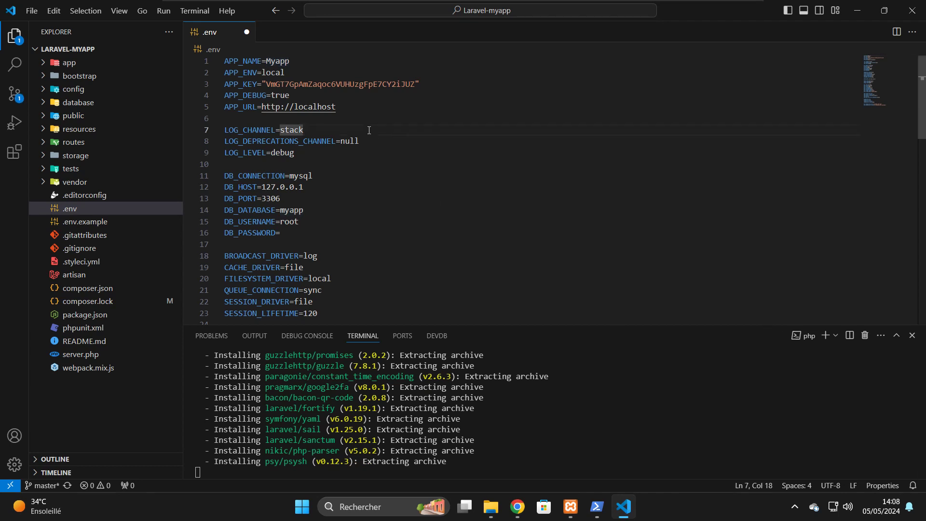
key(ctrl+s)
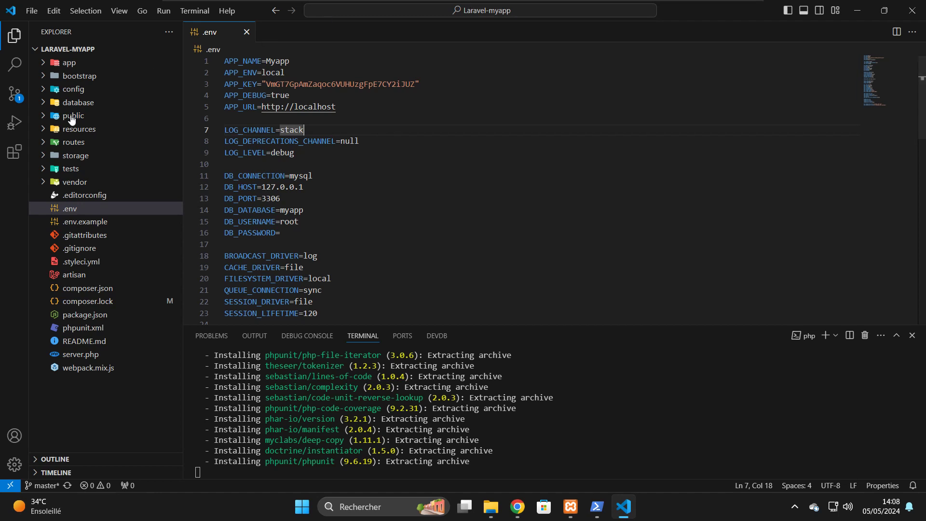
- Expand database > migrations to inspect the migration files, then collapse the migrations folder
click(42, 104)
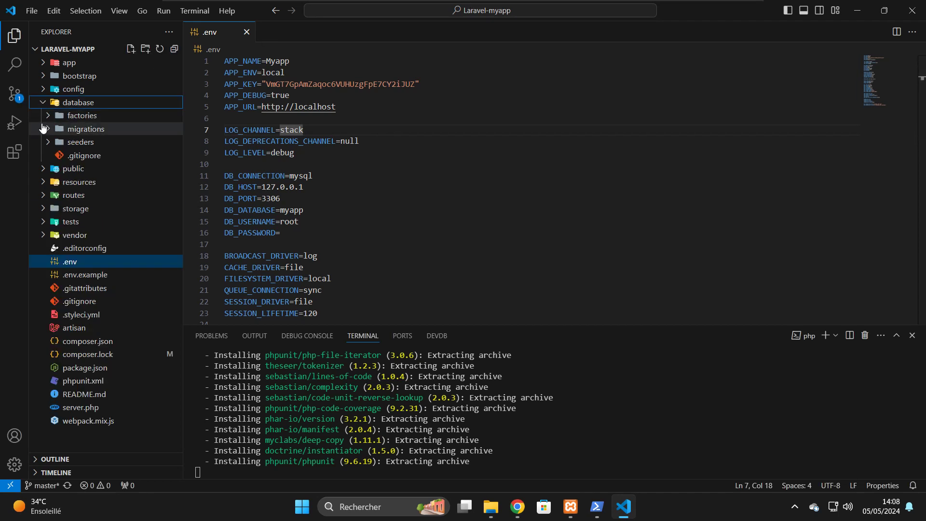
click(43, 128)
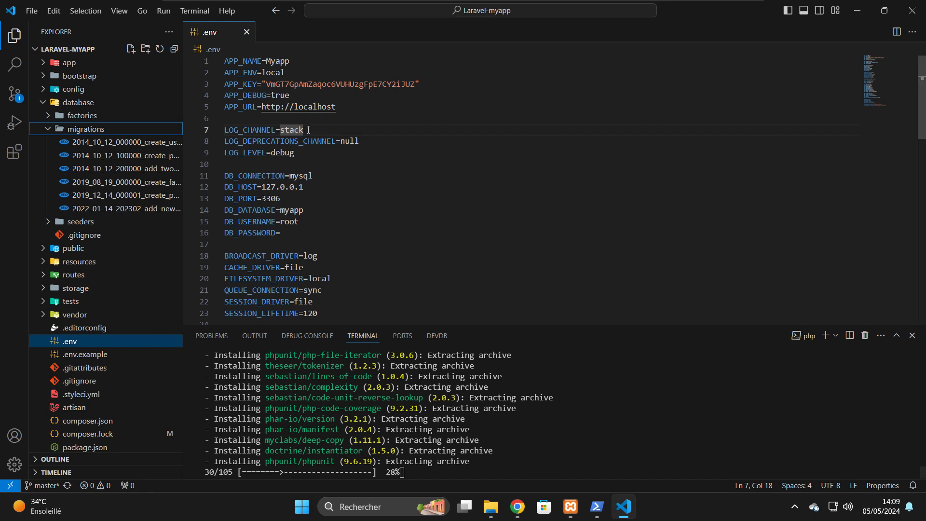
double_click(290, 210)
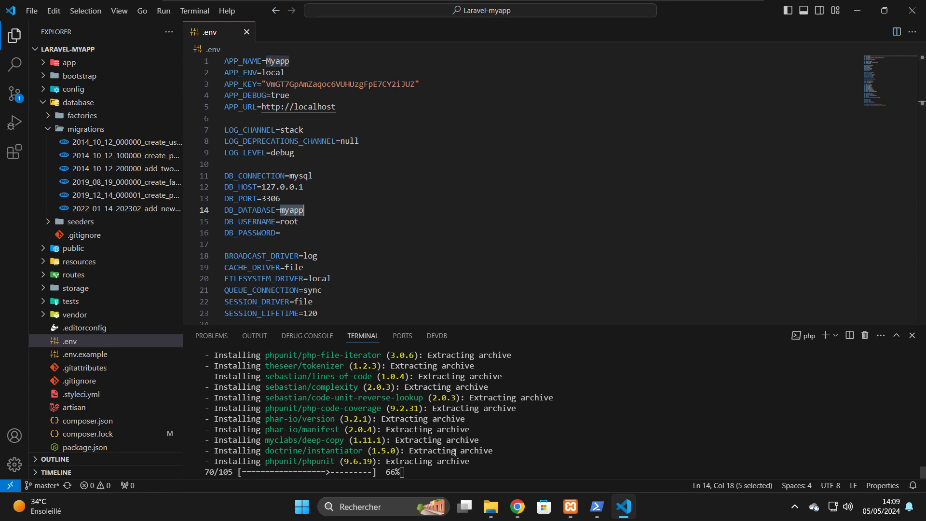
click(518, 516)
click(518, 514)
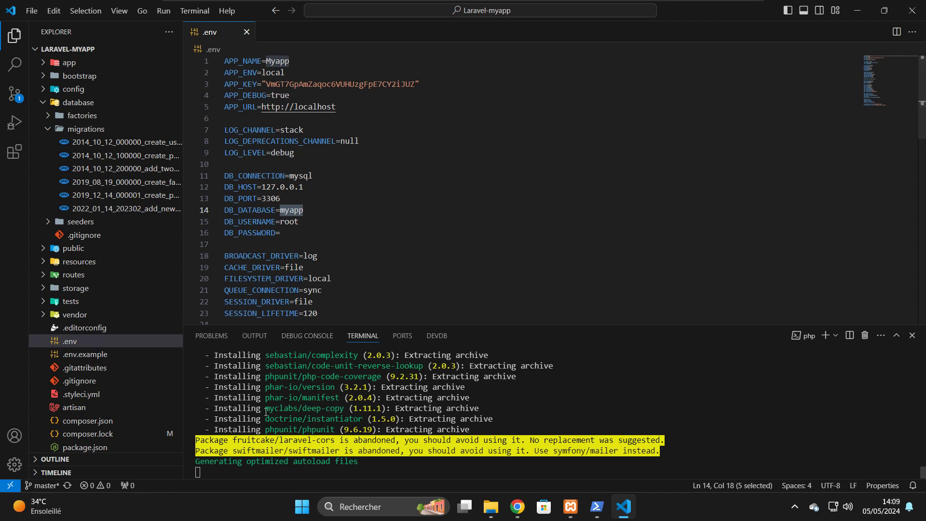
click(206, 468)
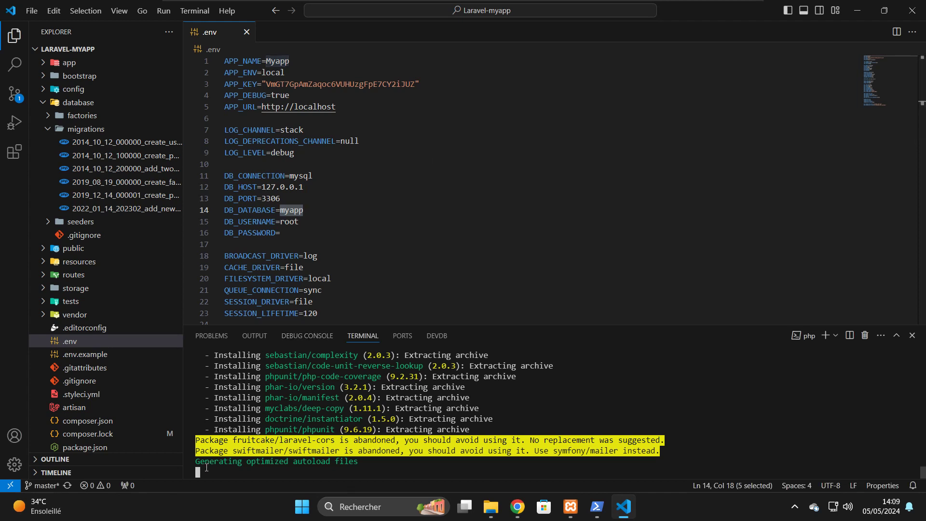
click(82, 129)
click(82, 129)
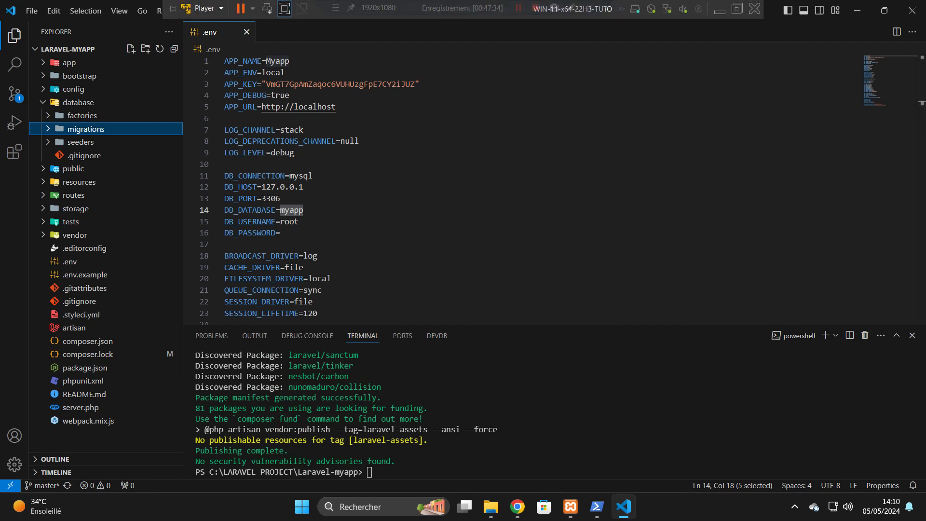
- Run 'php artisan migrate' to migrate all six migrations into the myapp database
click(378, 475)
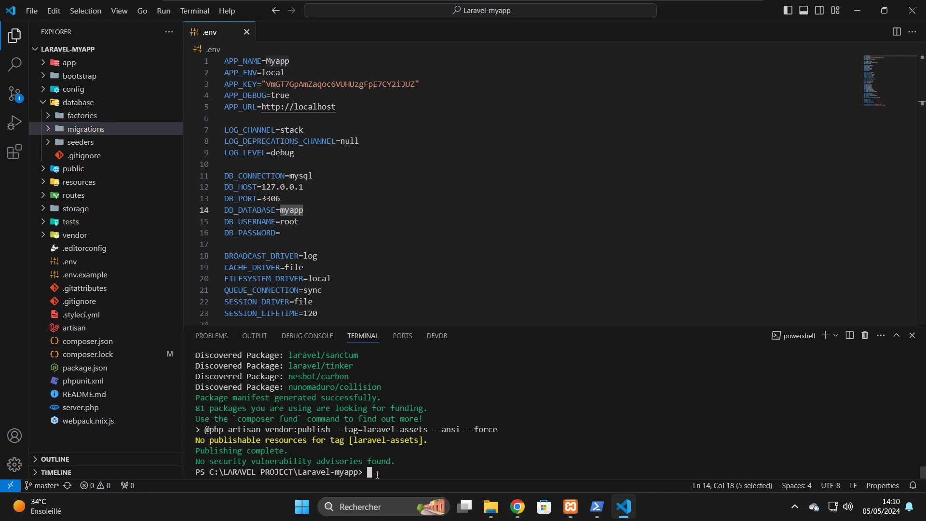
click(518, 516)
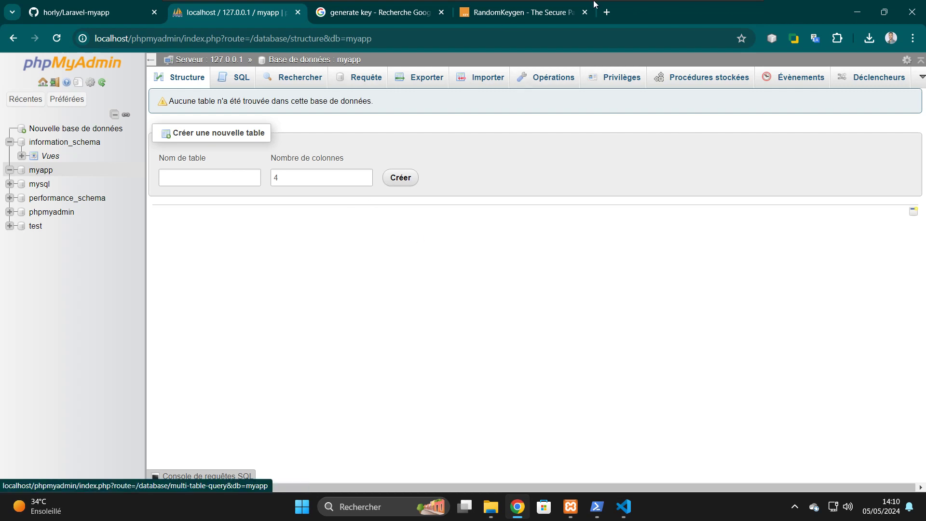
click(626, 507)
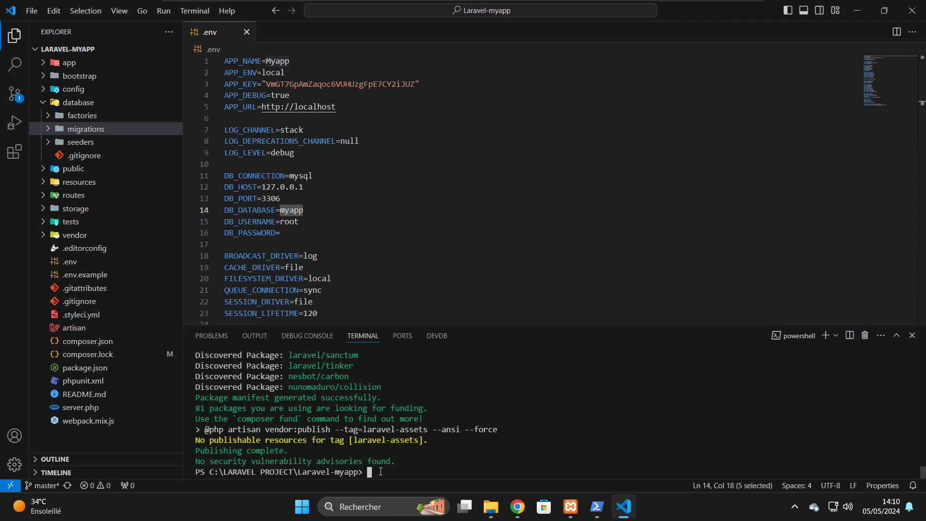
text(php artisan migrate)
key(Return)
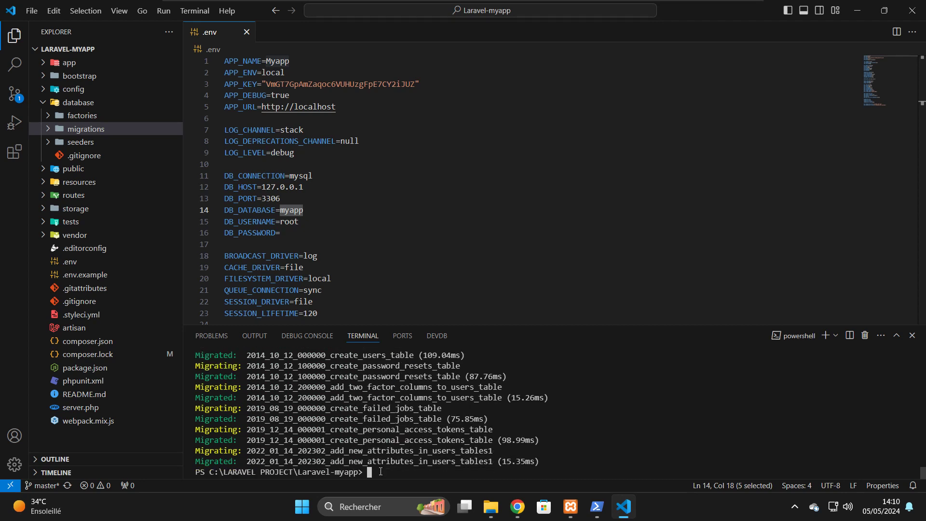
click(517, 506)
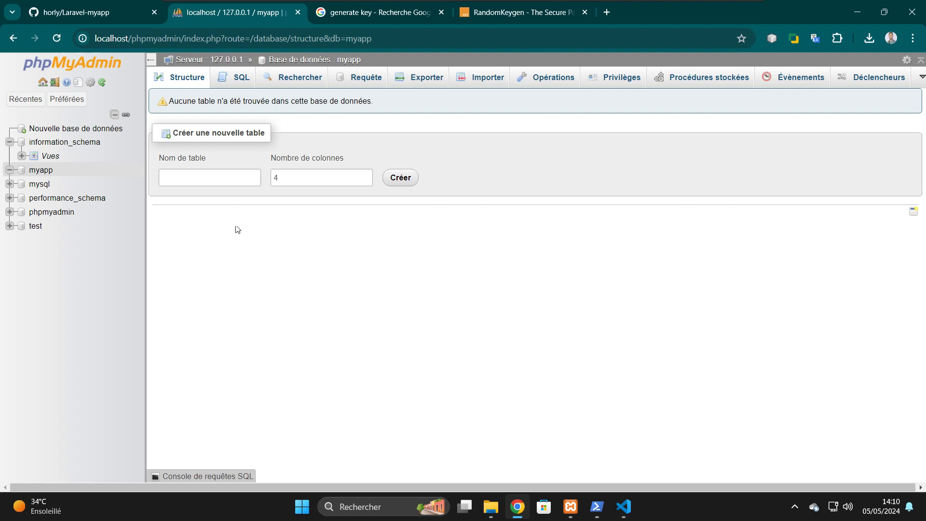
- Refresh myapp to list its five tables and browse the empty users table
click(57, 39)
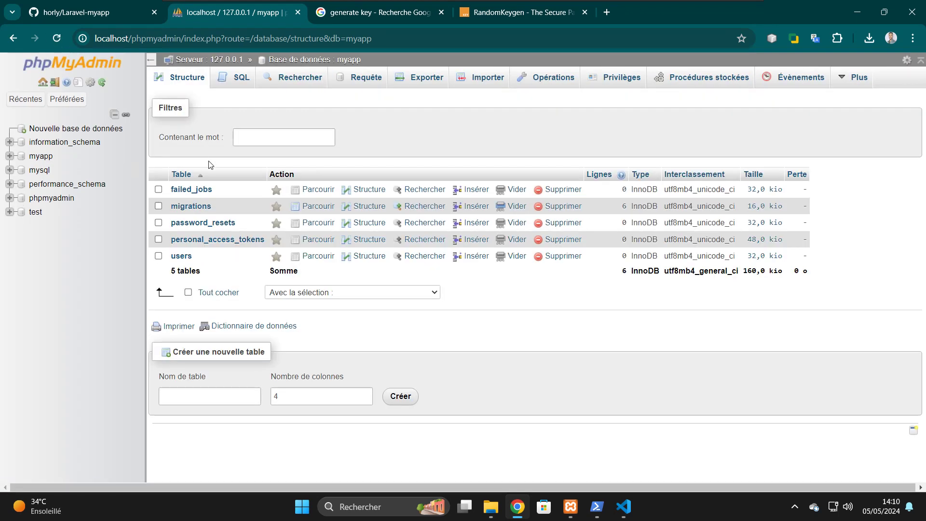
click(188, 257)
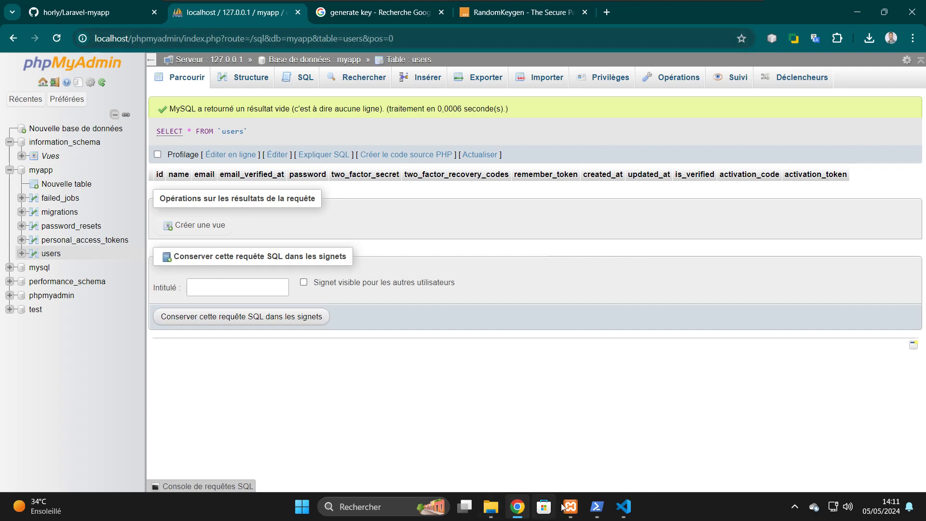
click(627, 506)
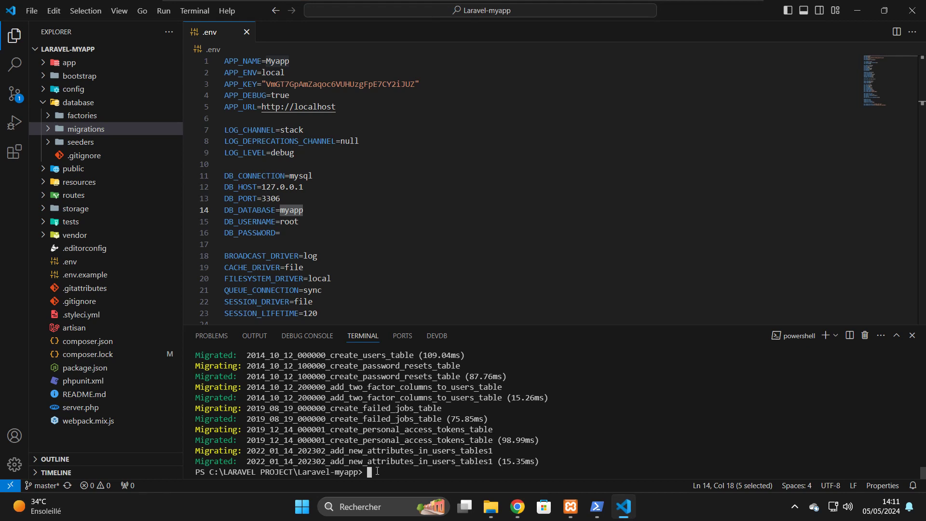
- Start the Laravel development server with 'php artisan serve' at 127.0.0.1:8000
text(php )
text(.)
key(Tab)
text(r)
key(BackSpace)
key(BackSpace)
key(BackSpace)
key(BackSpace)
key(BackSpace)
key(BackSpace)
key(BackSpace)
key(BackSpace)
key(BackSpace)
key(BackSpace)
key(BackSpace)
key(BackSpace)
key(BackSpace)
key(BackSpace)
key(BackSpace)
key(BackSpace)
text(artisan serve)
key(Return)
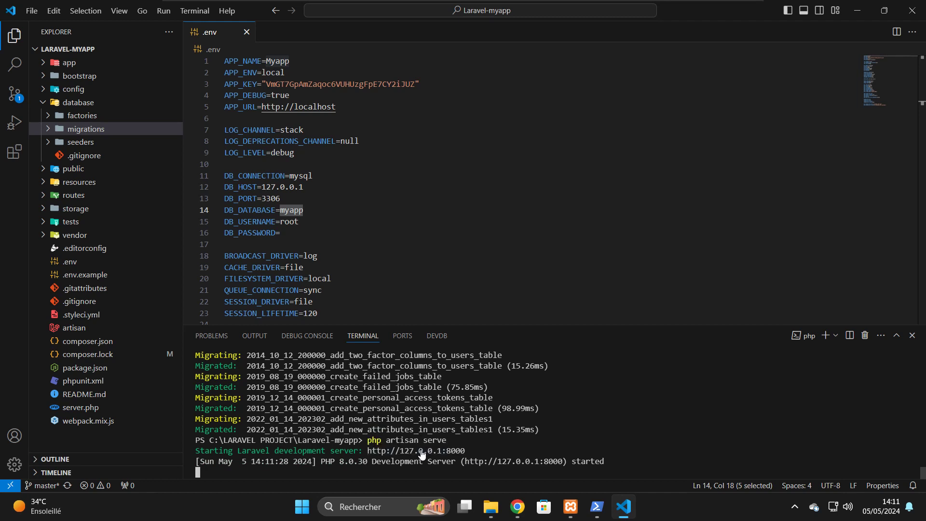
- Open 127.0.0.1:8000 in Google Chrome, always using Chrome for such links
ctrl+click(421, 450)
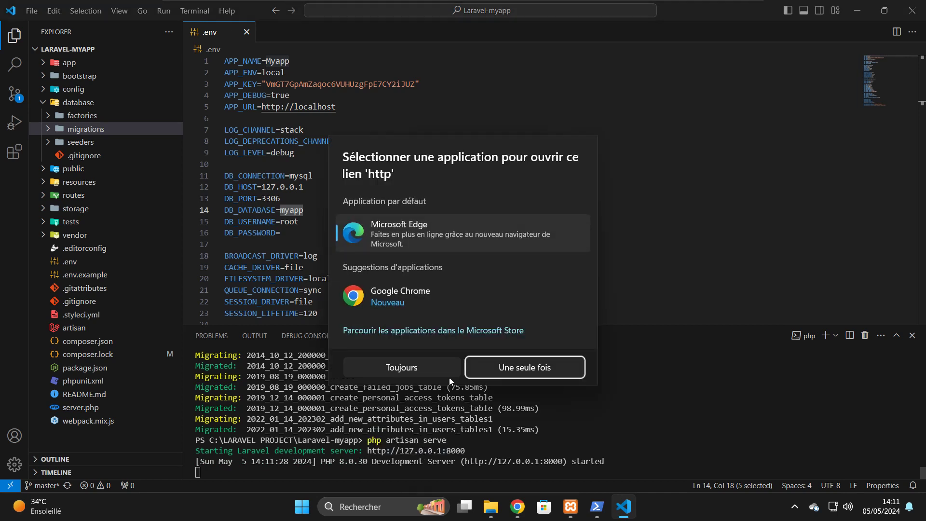
click(392, 311)
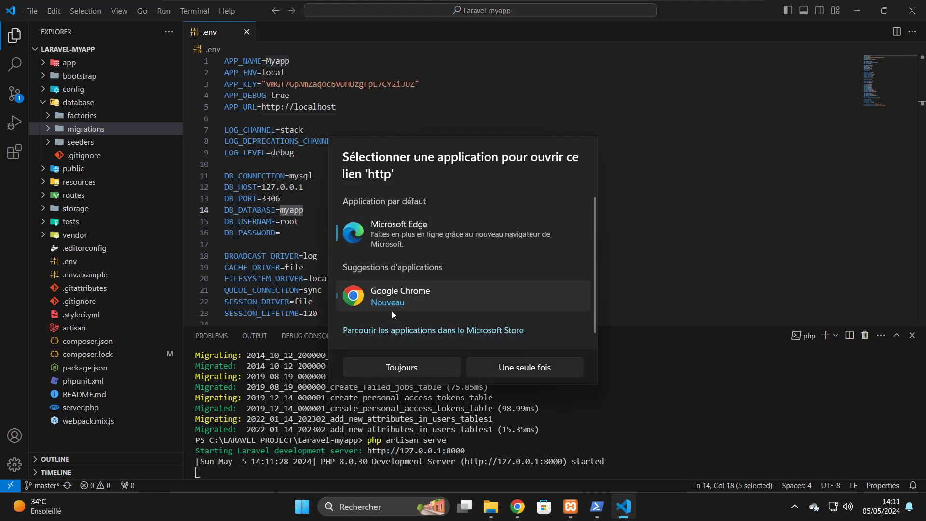
click(430, 365)
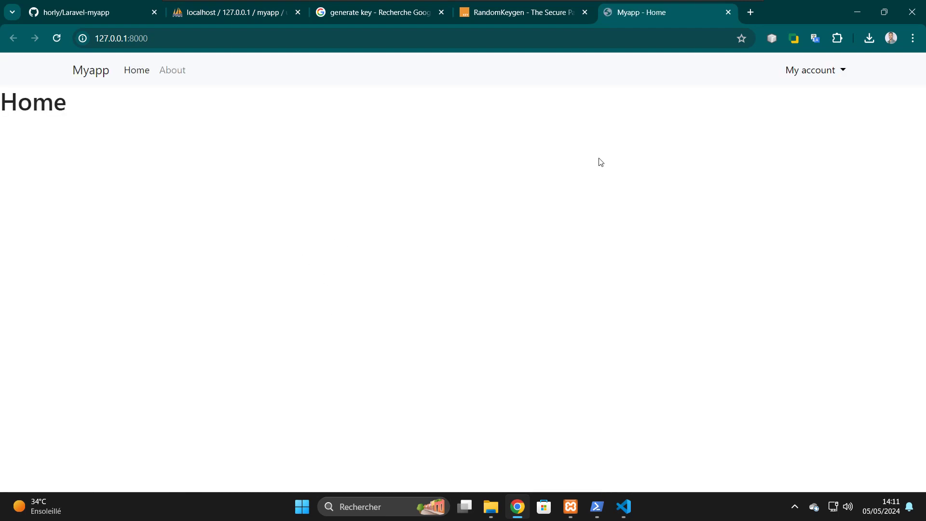
- Go to My account > Login and attempt a sign-in with a test email and password
click(814, 77)
click(813, 101)
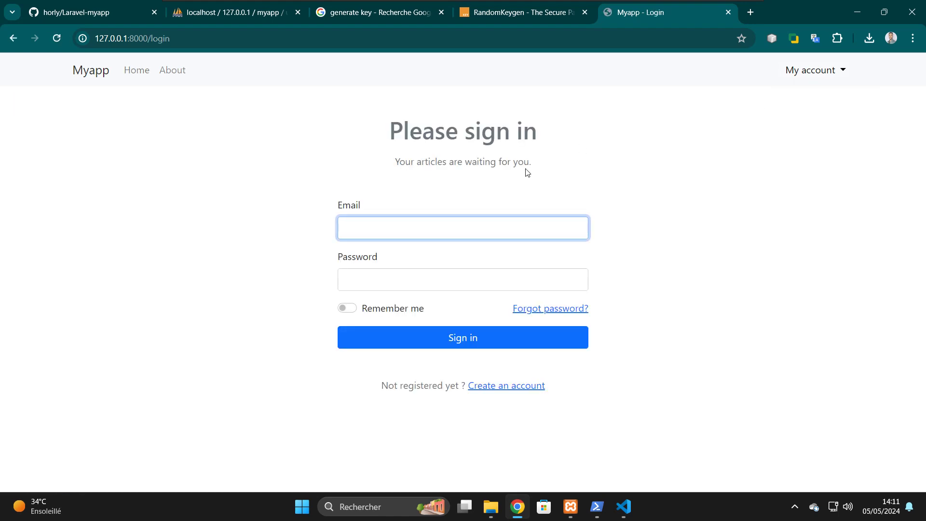
text(sjkjshs@qjus.sjjs)
key(Tab)
text(*******)
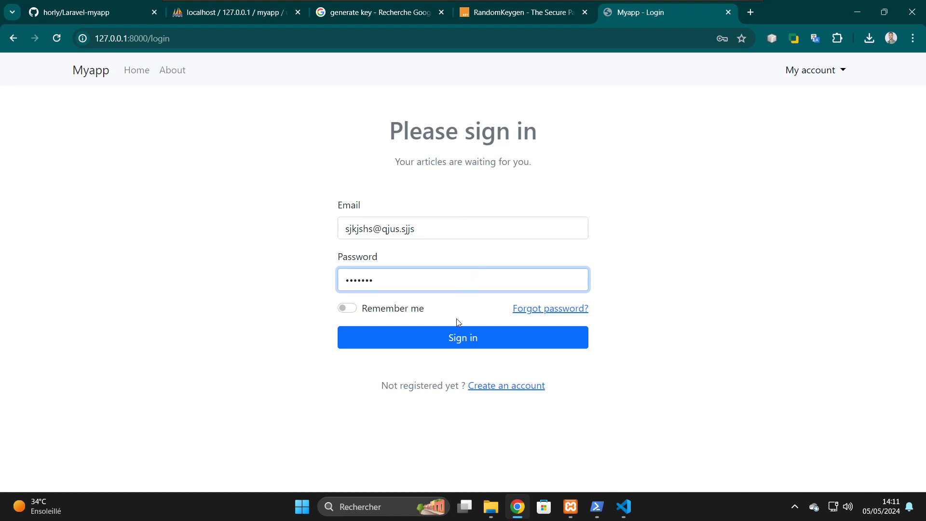
click(459, 339)
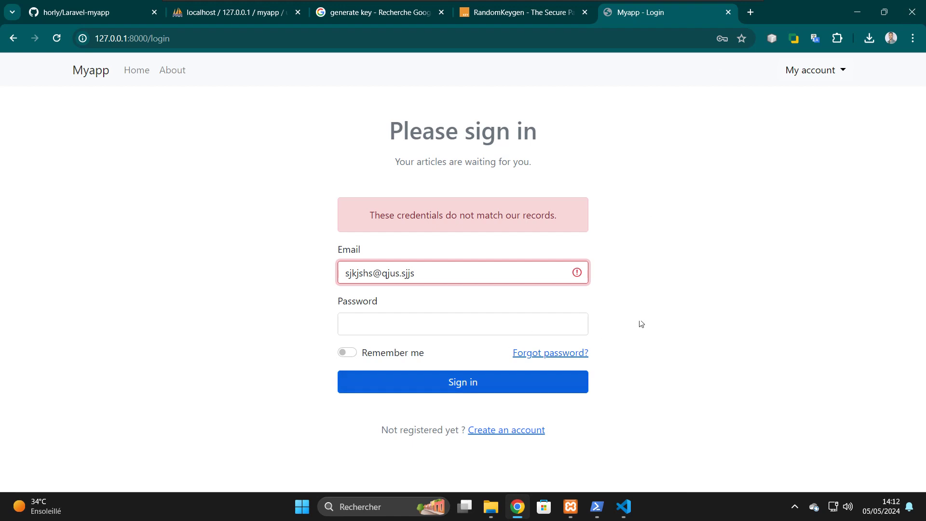
click(628, 512)
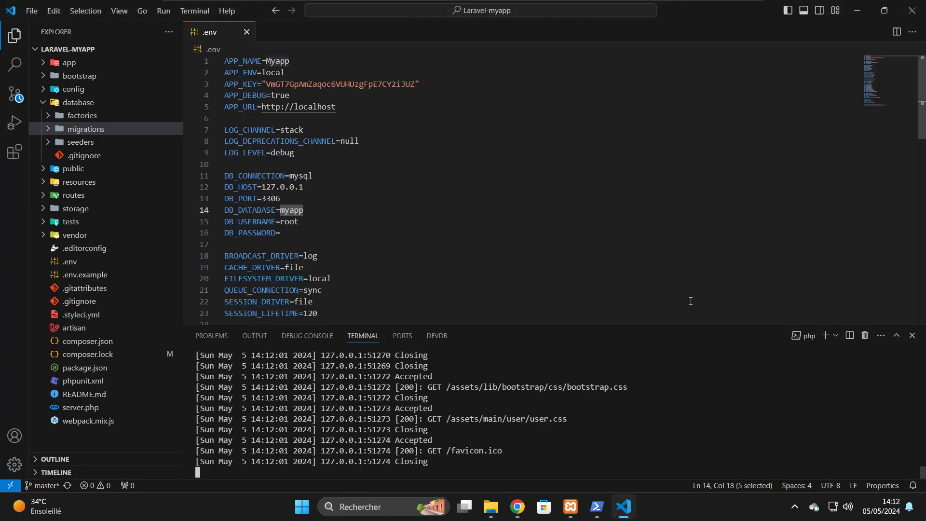
- Select the .env mail settings, lines 32–38 from MAIL_HOST to MAIL_FROM_NAME
scroll(386, 248, down, 1)
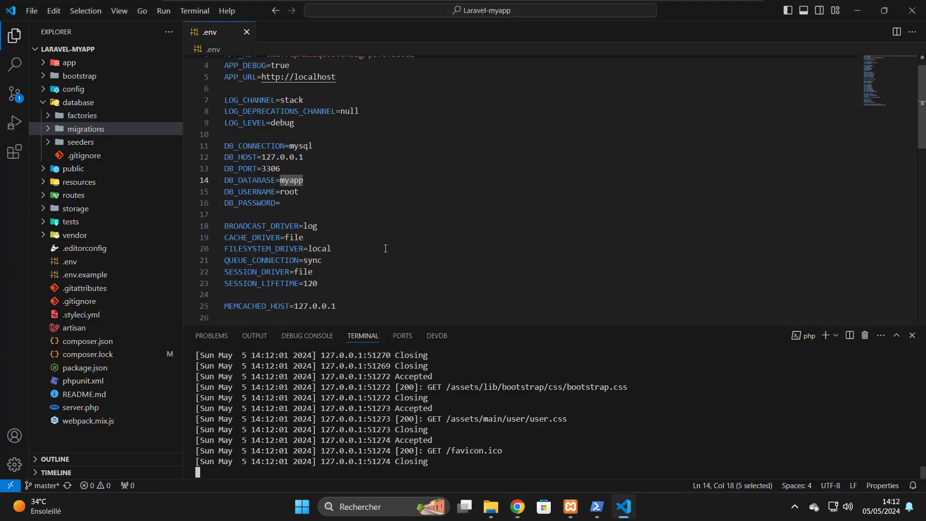
scroll(386, 248, down, 3)
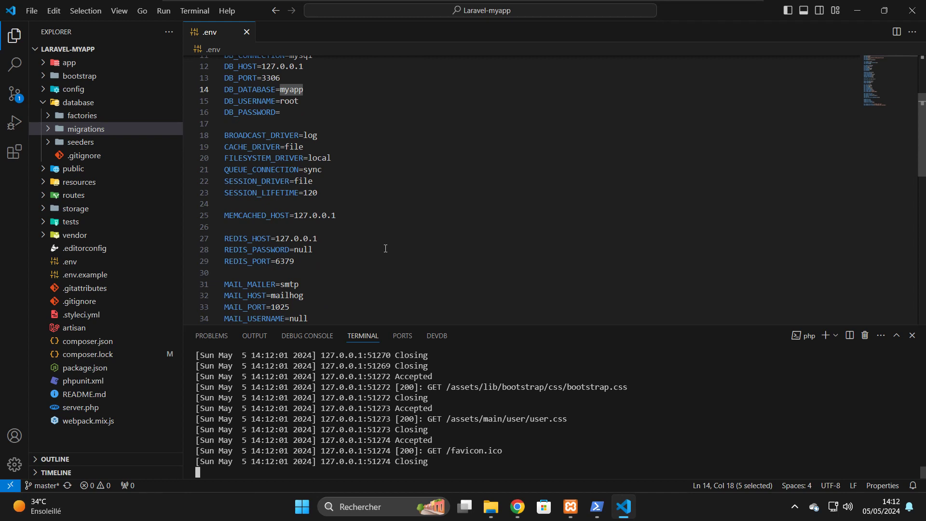
scroll(385, 249, down, 1)
scroll(294, 232, down, 2)
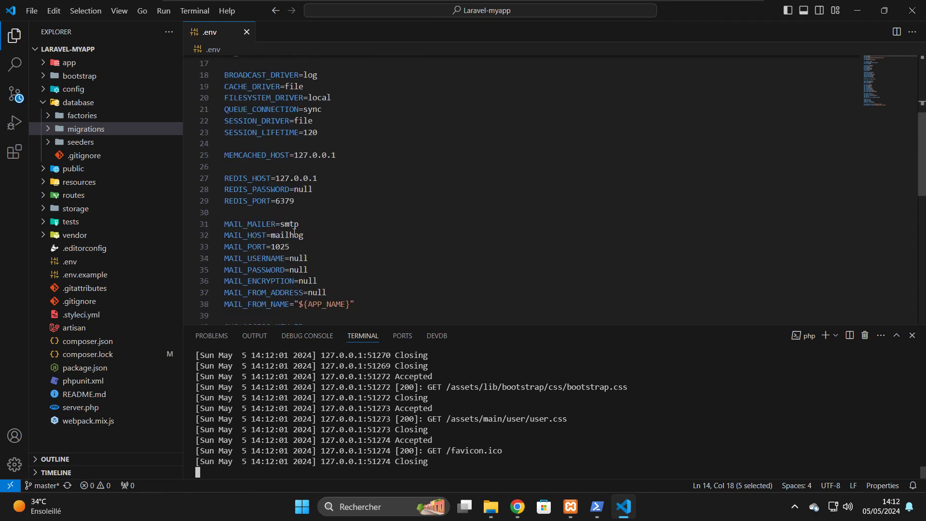
drag(354, 276, 225, 206)
click(515, 513)
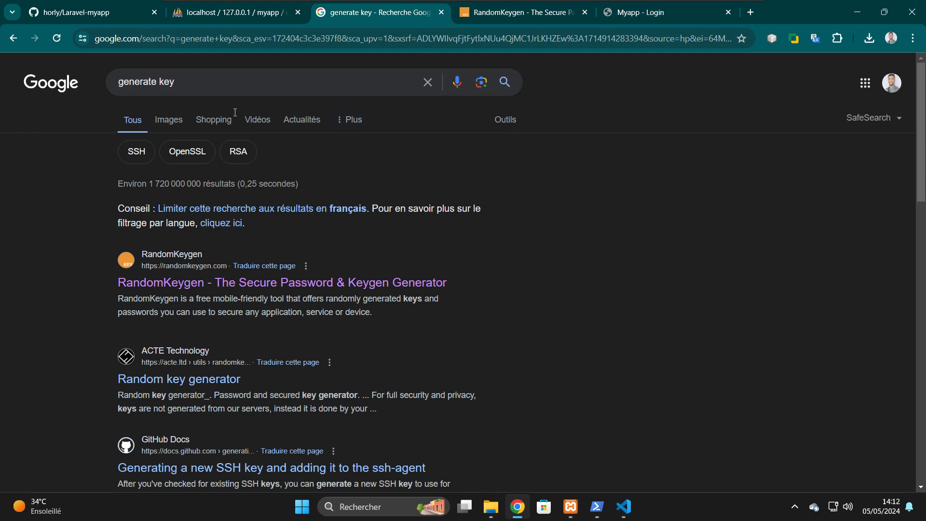
- Replace the Google search with 'mailtrap' and run it
click(208, 82)
key(BackSpace)
key(BackSpace)
key(BackSpace)
key(BackSpace)
key(BackSpace)
key(BackSpace)
key(BackSpace)
key(BackSpace)
key(BackSpace)
key(BackSpace)
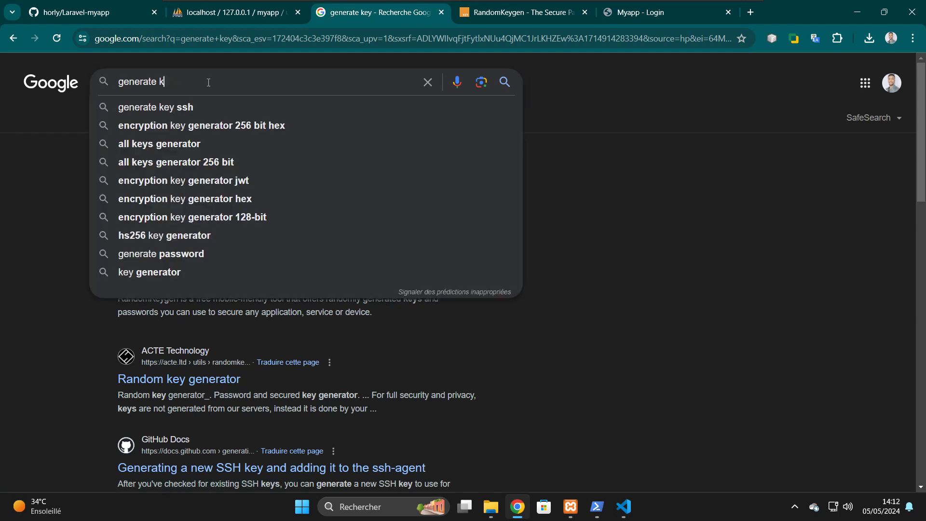
key(BackSpace)
key(BackSpace)
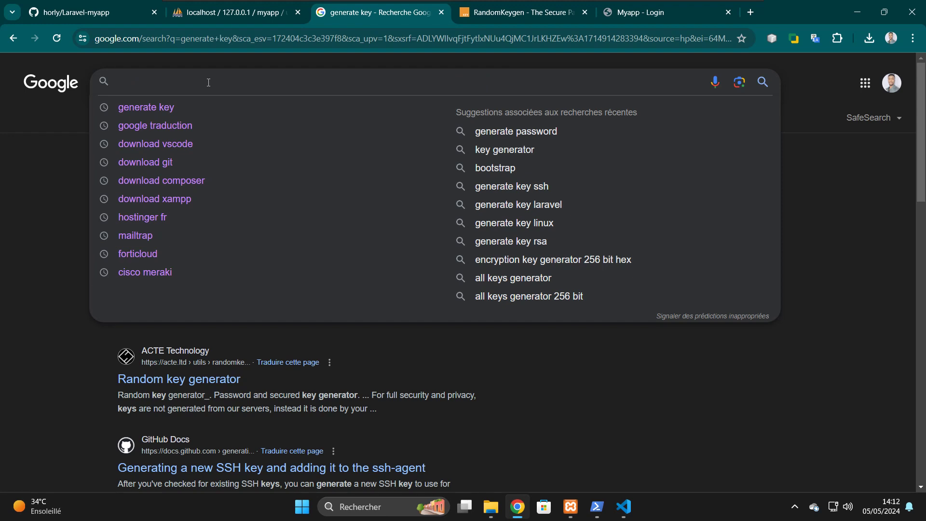
text(mailtrap)
key(Return)
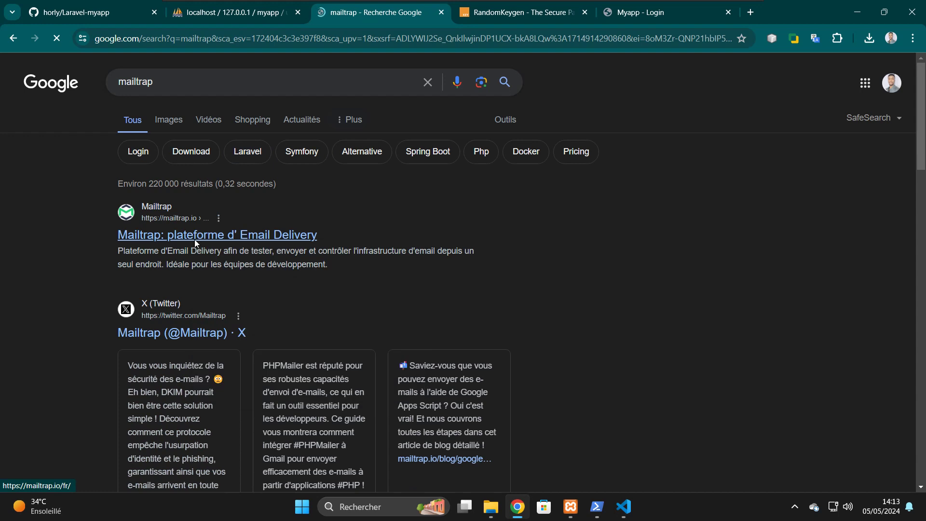
- Open the Mailtrap result in a new tab, close the RandomKeygen tab, and view Mailtrap
right_click(219, 241)
click(251, 253)
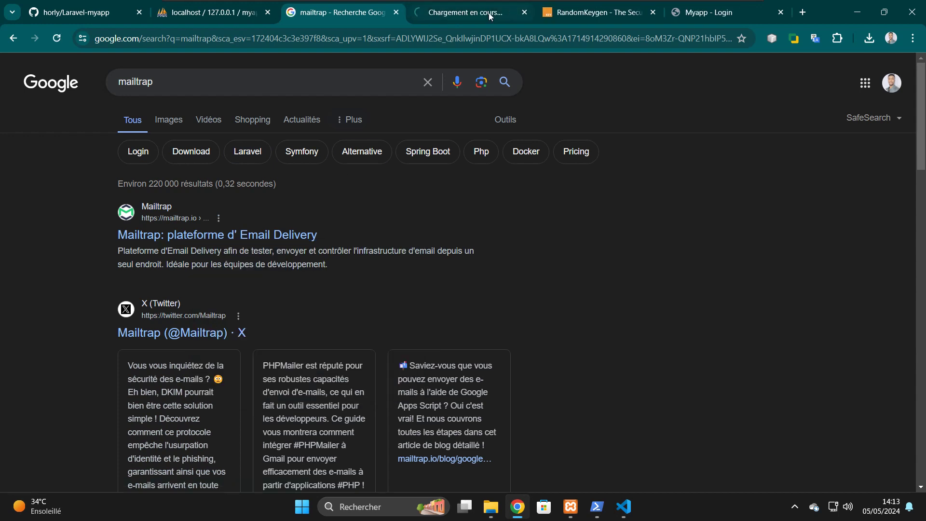
click(653, 12)
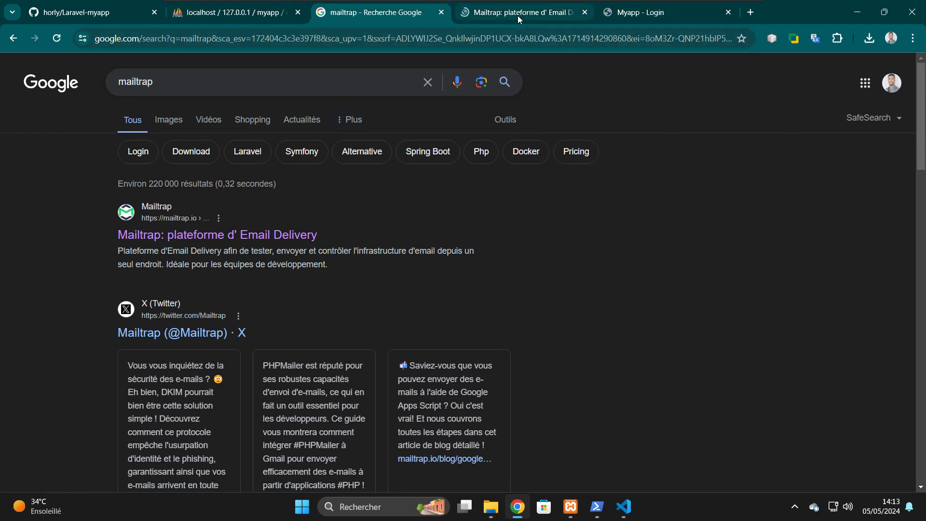
click(517, 16)
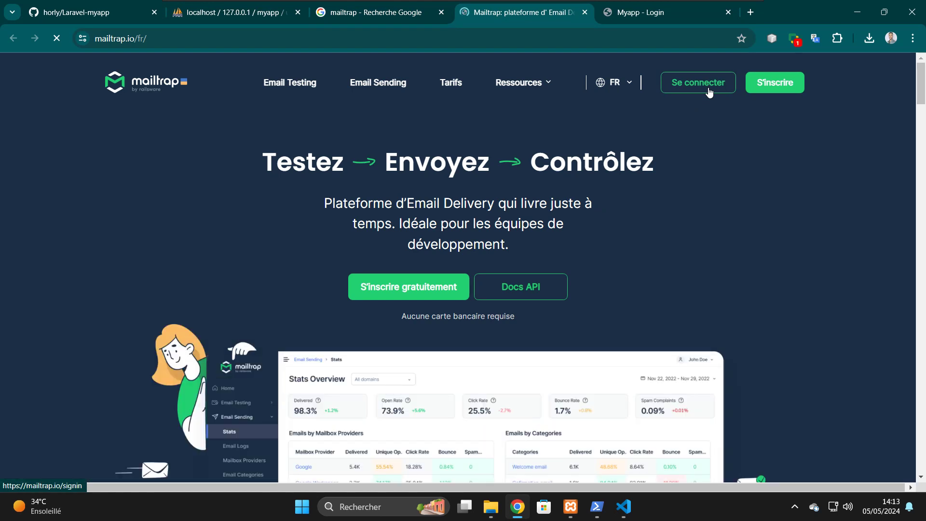
- Go to Mailtrap's Log In page and choose to sign in with a Google account
click(708, 92)
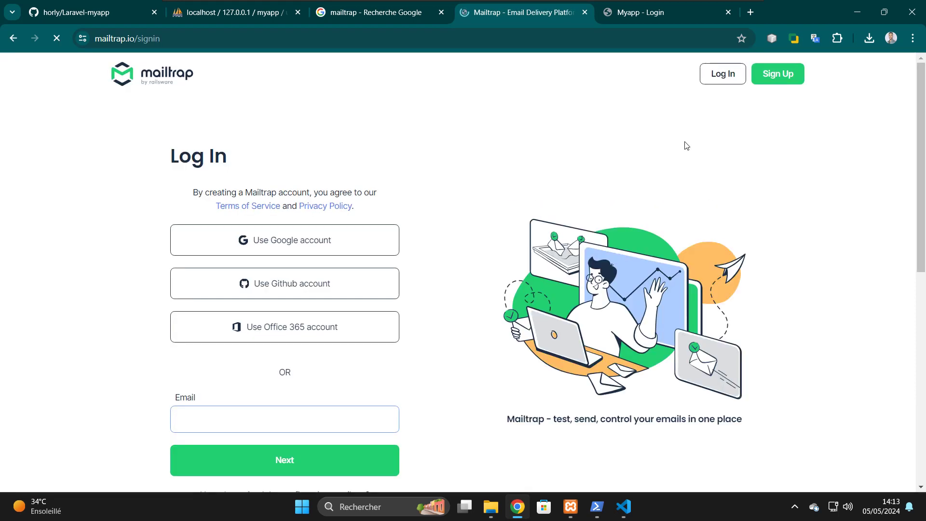
click(292, 242)
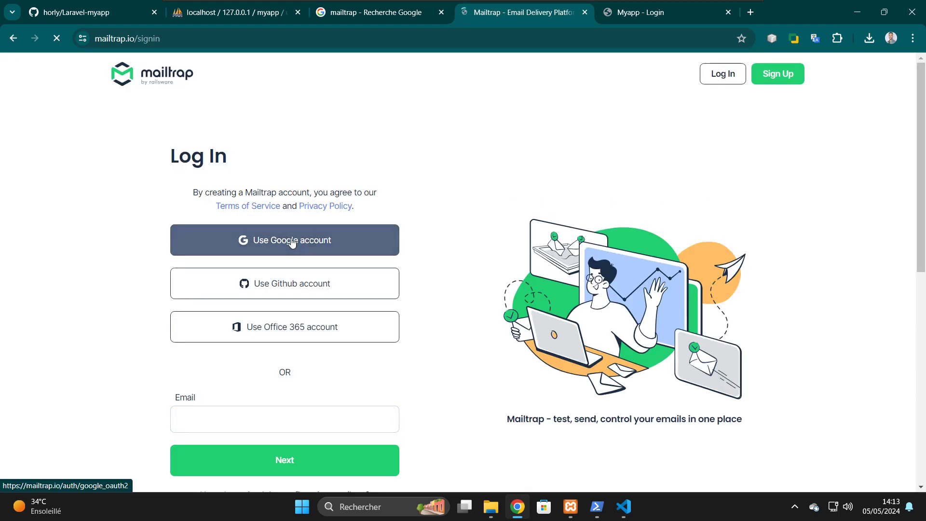
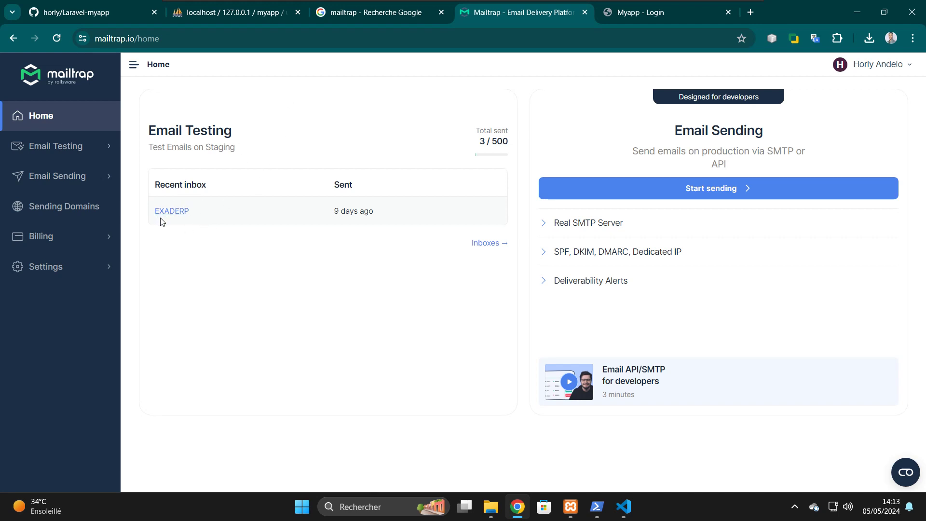
- Copy the Laravel 9+ SMTP code sample from the EXADERP inbox's Integrations in Mailtrap
click(172, 212)
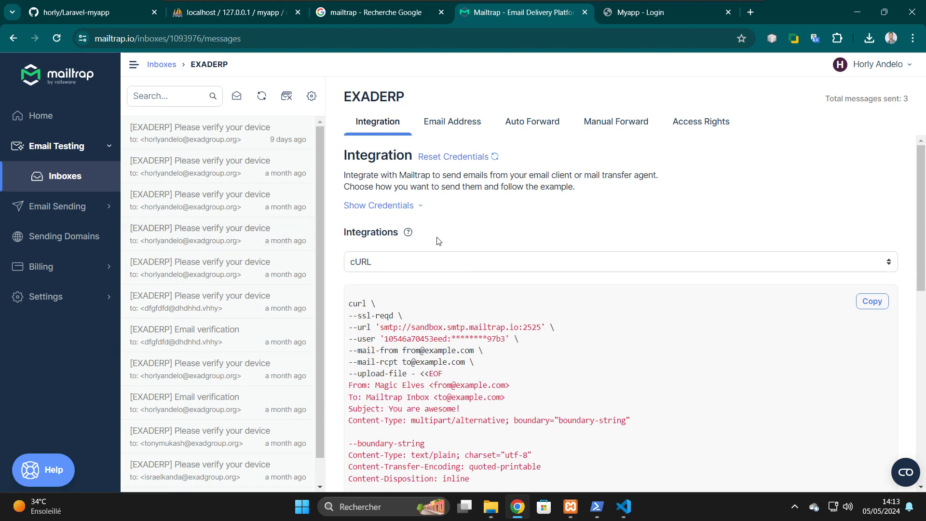
click(486, 265)
click(485, 263)
scroll(501, 249, down, 3)
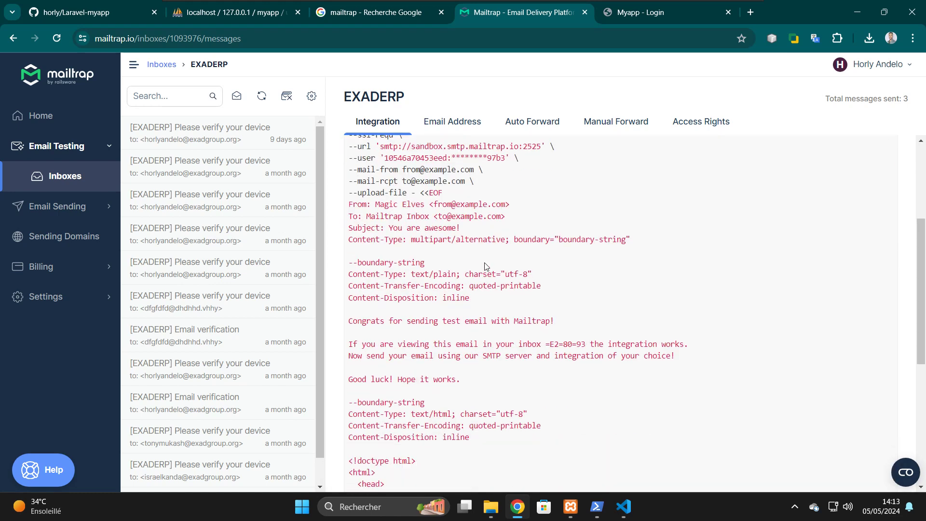
scroll(501, 248, up, 3)
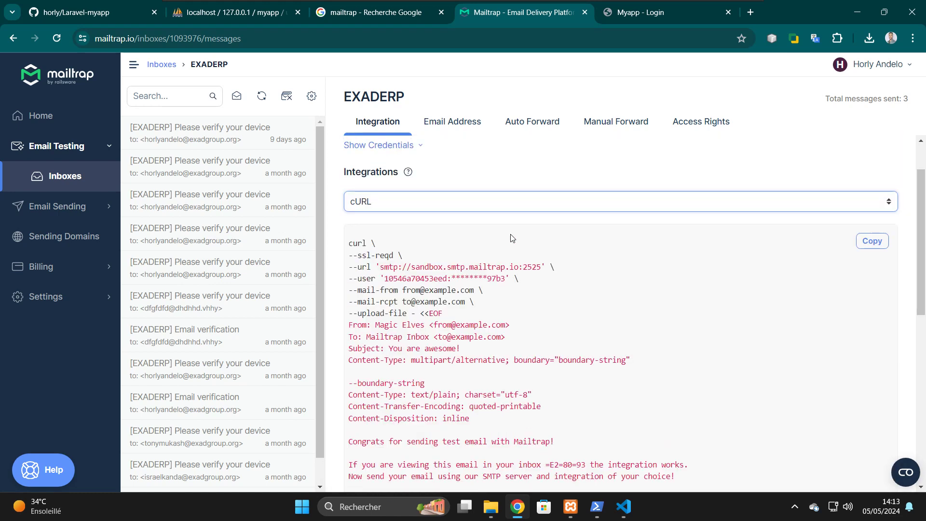
click(532, 208)
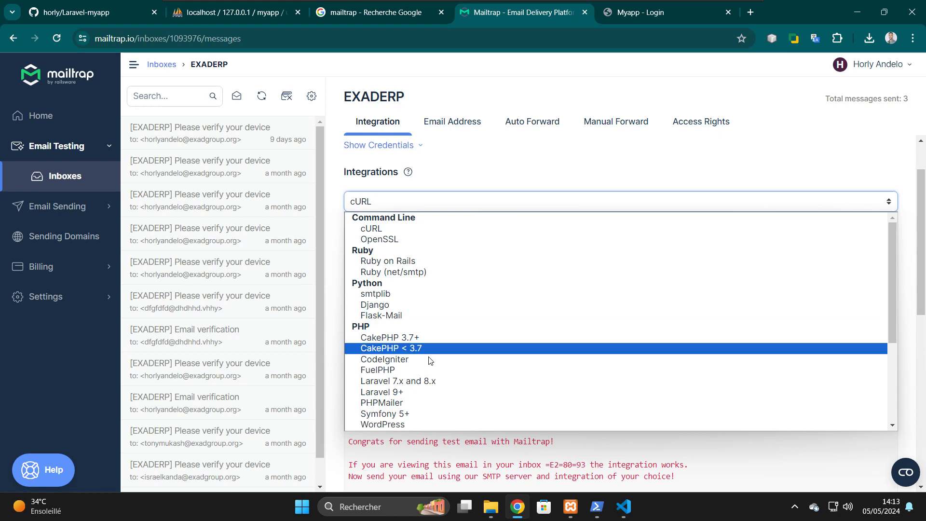
click(405, 393)
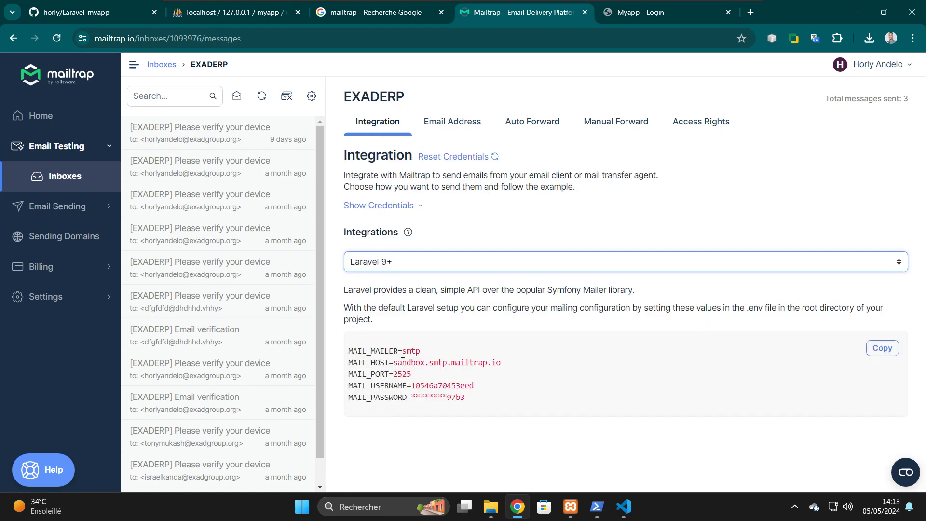
click(881, 343)
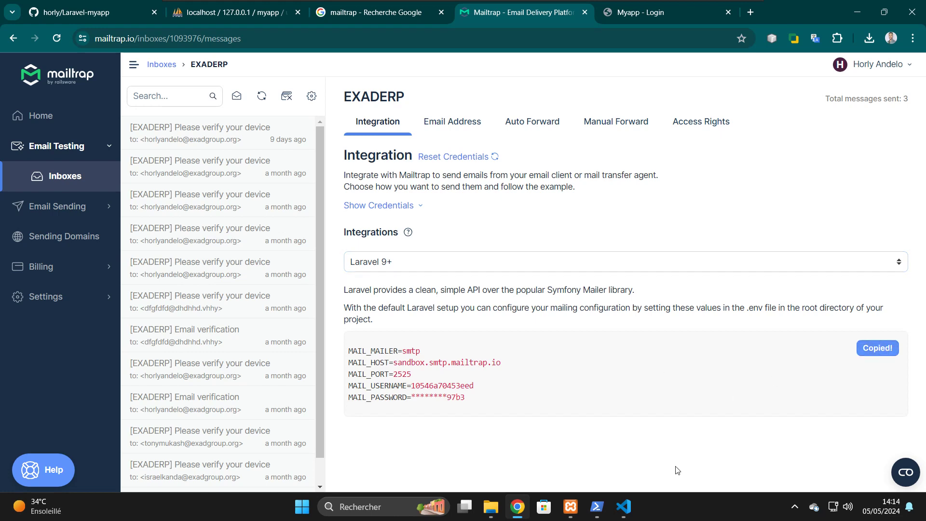
click(632, 511)
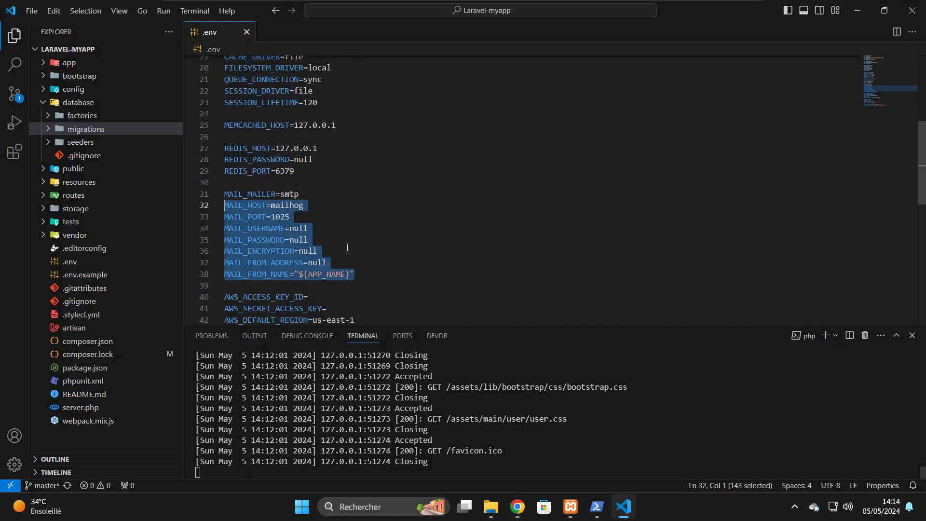
- Replace the .env MAIL_ lines with the Mailtrap block (sandbox.smtp.mailtrap.io, port 2525) and save
click(316, 240)
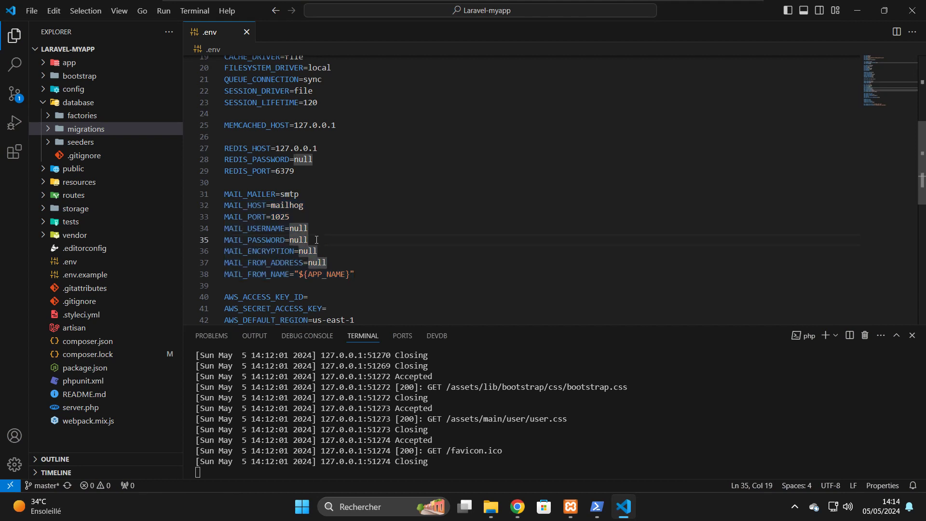
key(shift+Up)
key(shift+Up)
key(shift+Up)
key(shift+Up)
key(shift+Left)
key(shift+Left)
key(shift+Left)
key(shift+Left)
key(shift+Left)
key(shift+Left)
key(shift+Left)
key(shift+Left)
key(shift+Left)
key(shift+Left)
key(shift+Left)
key(shift+Left)
key(shift+Left)
key(shift+Left)
key(shift+Left)
key(shift+Left)
key(BackSpace)
key(ctrl+v)
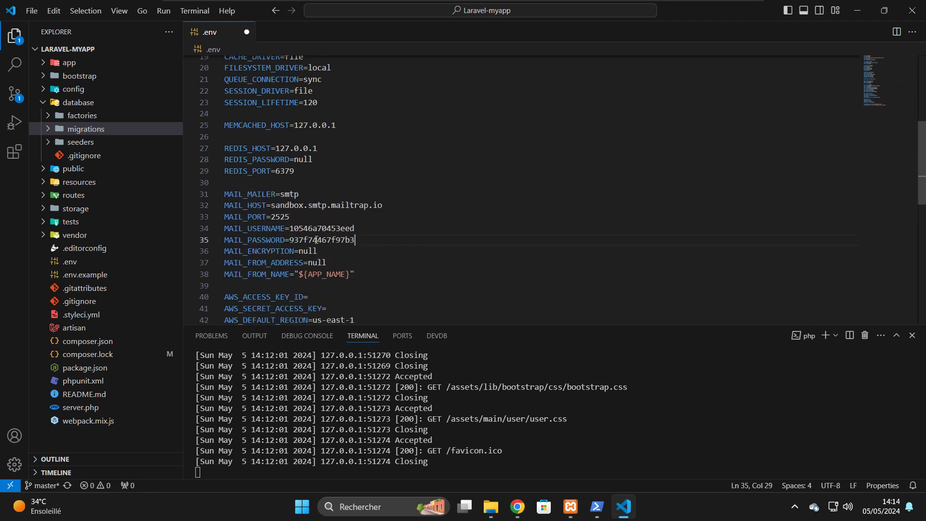
key(ctrl+s)
key(Up)
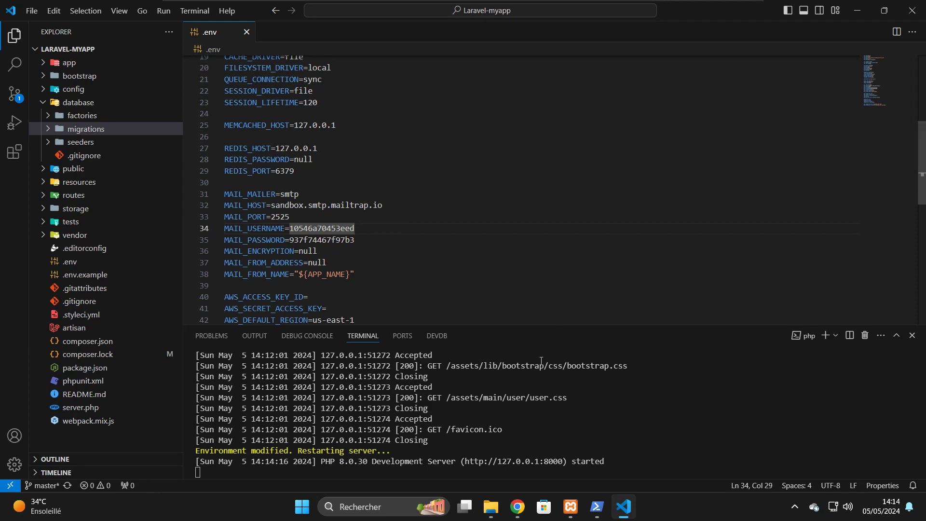
click(517, 511)
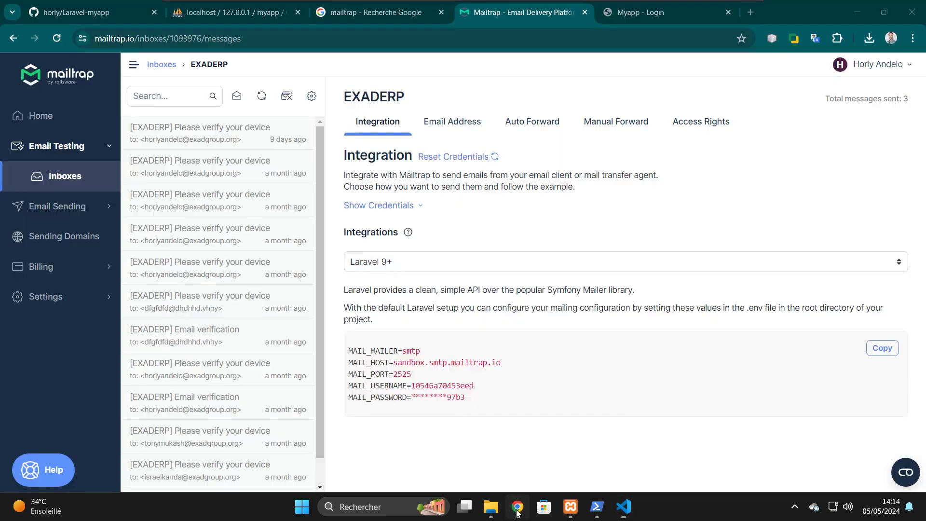
- Go to Myapp's Register page from the My account menu
click(643, 11)
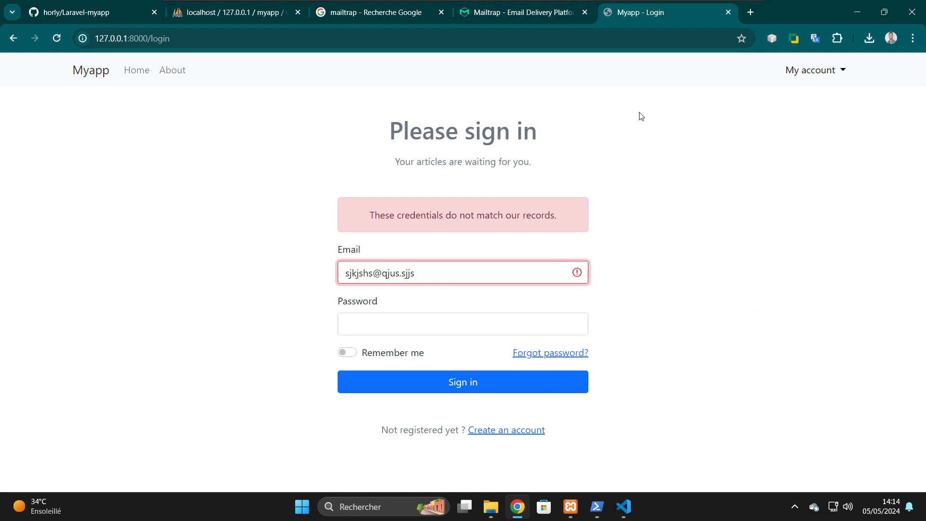
click(809, 78)
click(809, 121)
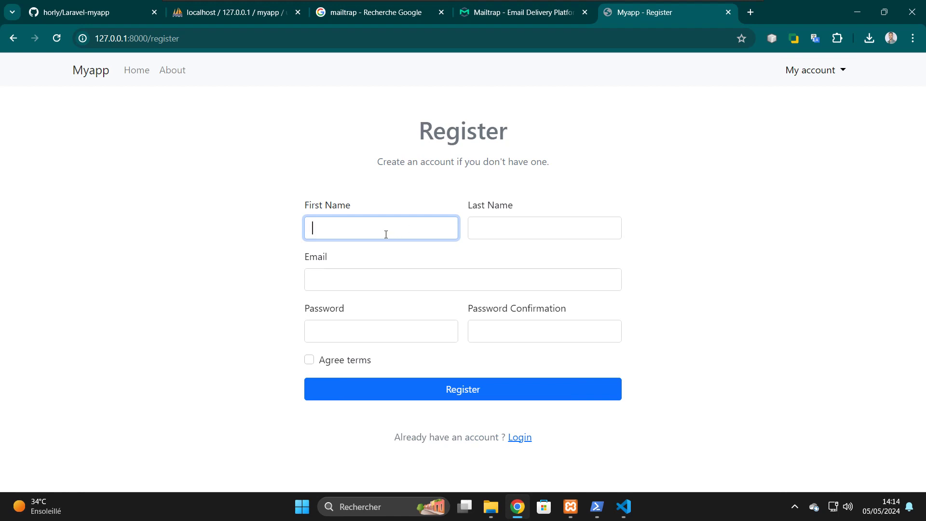
- Enter the test user's first and last name, e-mail and passwords, agree to terms, and submit
text(Popo)
key(Tab)
text(Momo)
key(Tab)
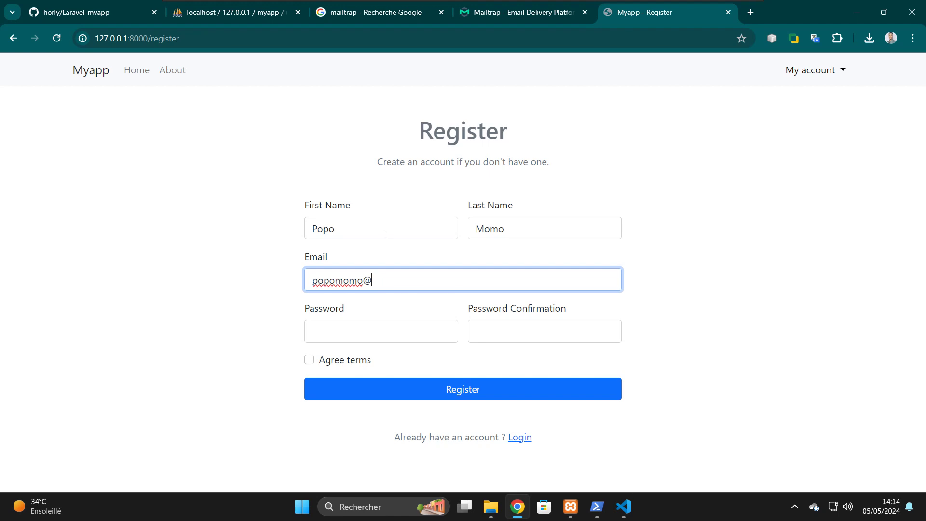
key(Tab)
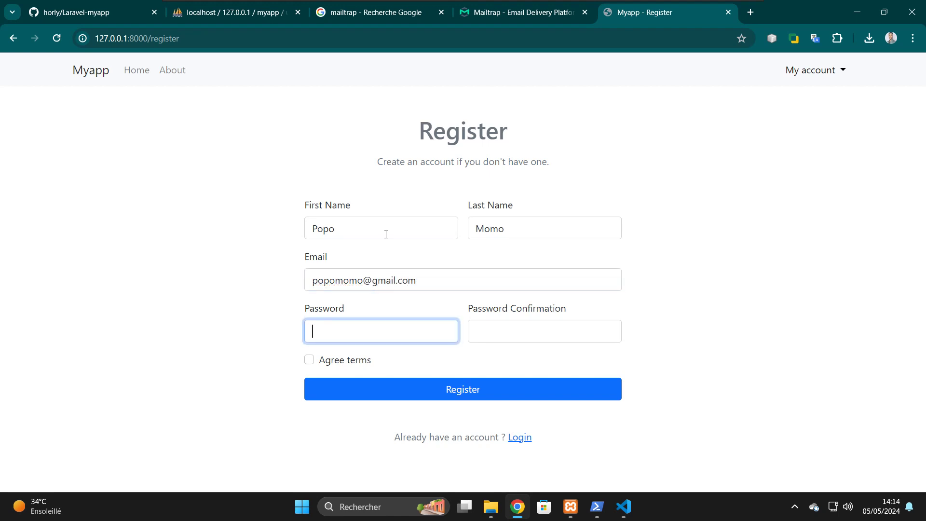
text(1234567)
key(BackSpace)
key(BackSpace)
key(BackSpace)
key(BackSpace)
key(BackSpace)
text(12345678)
key(Tab)
text(123456789)
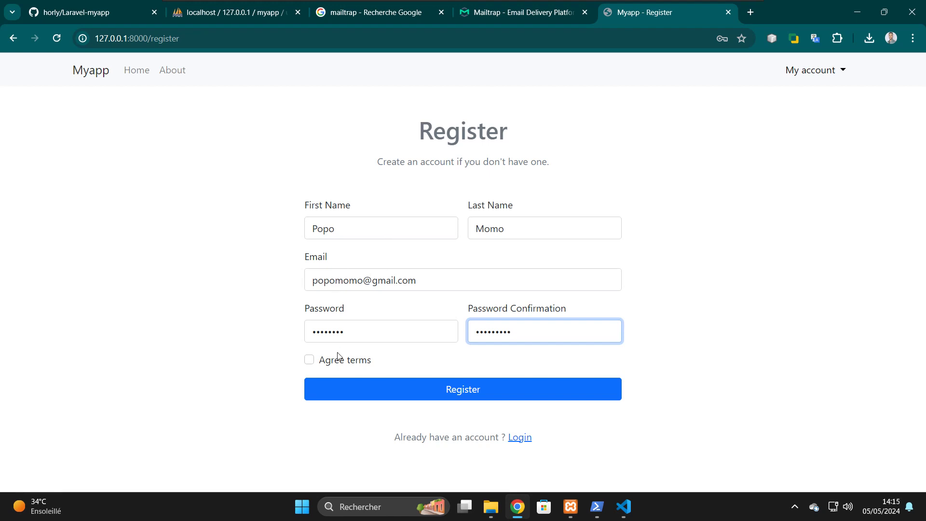
double_click(349, 363)
click(349, 364)
click(366, 389)
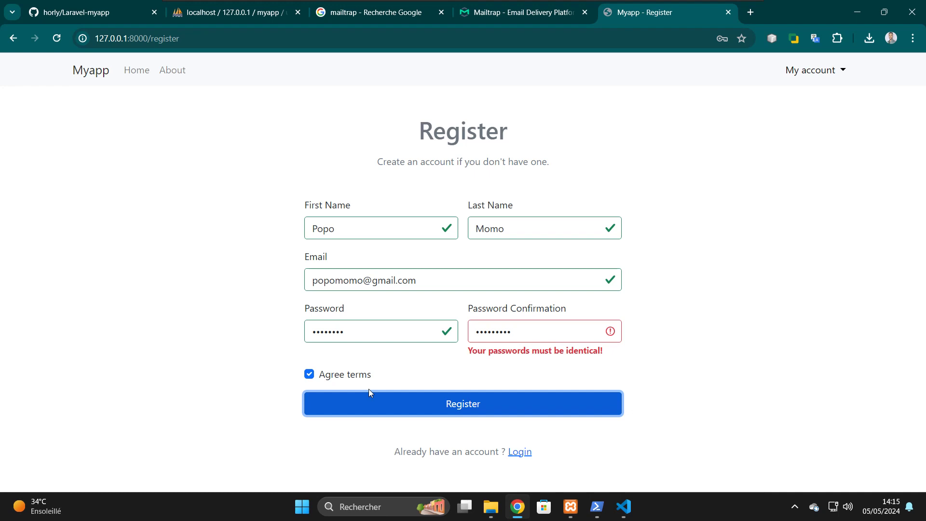
- Retype matching passwords in both password fields and resubmit the registration
click(397, 335)
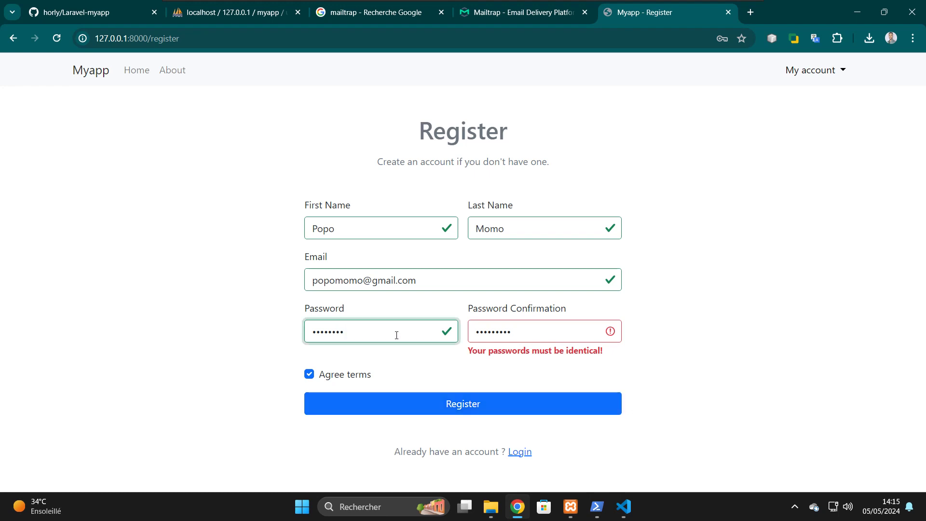
key(BackSpace)
key(BackSpace)
key(BackSpace)
key(BackSpace)
key(BackSpace)
key(BackSpace)
text(123456789)
key(Tab)
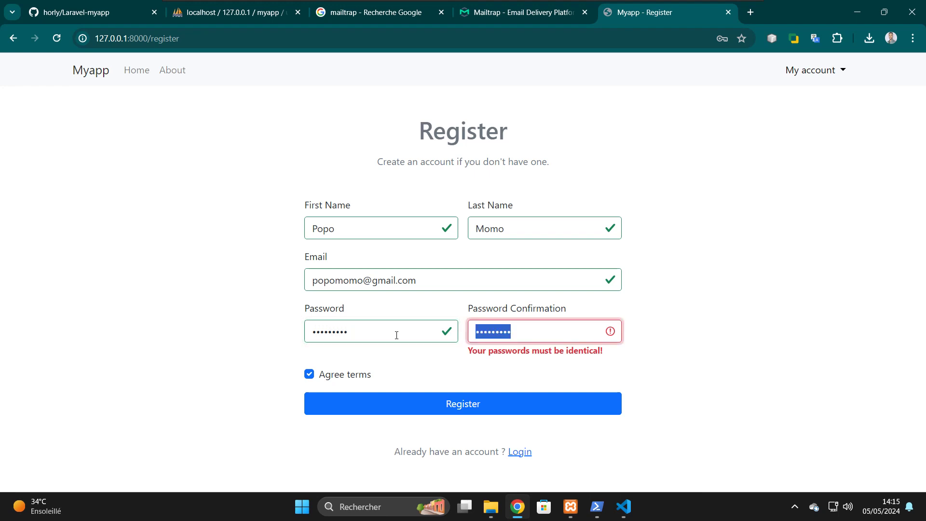
text(123456)
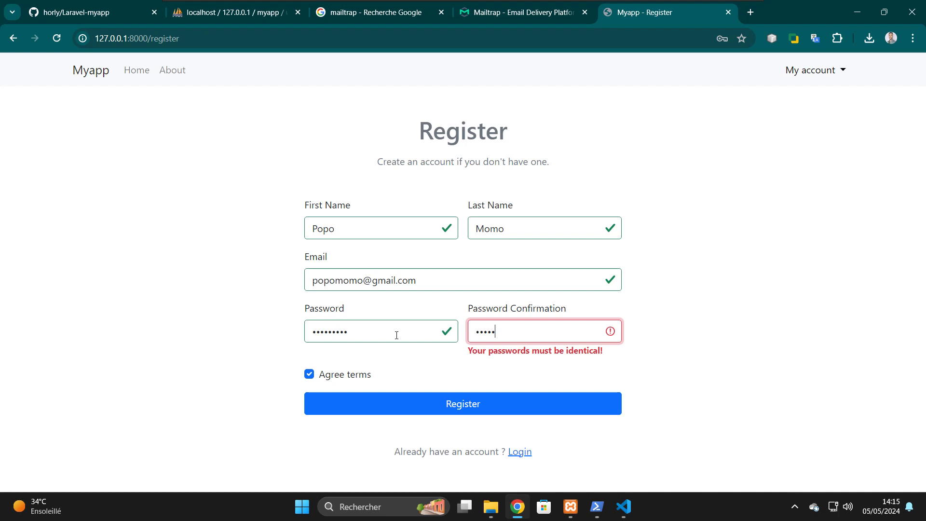
text(789)
click(440, 411)
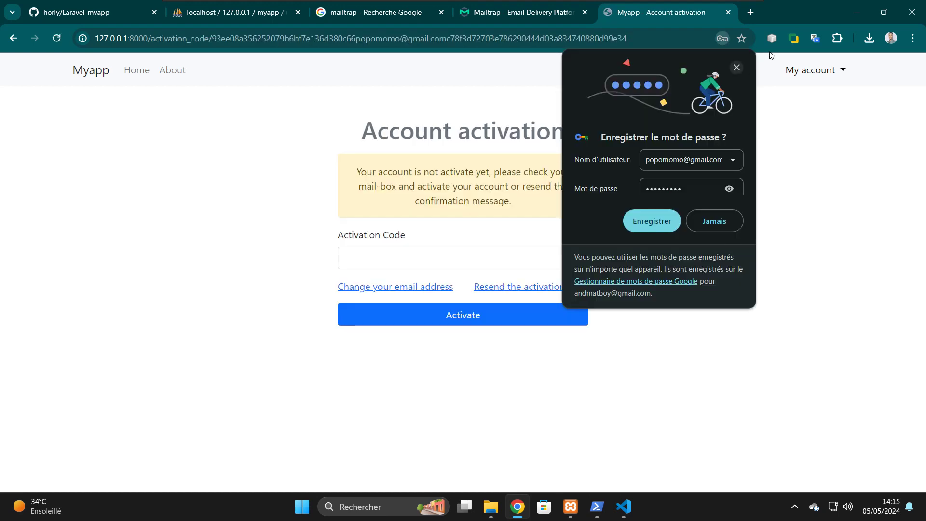
- Dismiss Chrome's 'Enregistrer le mot de passe ?' popup over the Account activation page
click(736, 68)
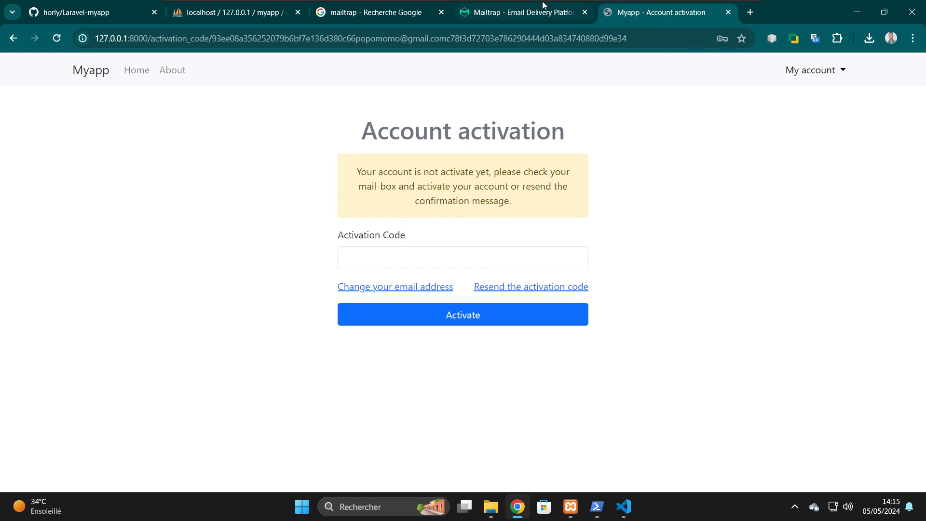
mouse_move(545, 5)
- Copy the code from Mailtrap's 'Activate your Account' email and paste it into Myapp's Activation Code to activate
click(526, 13)
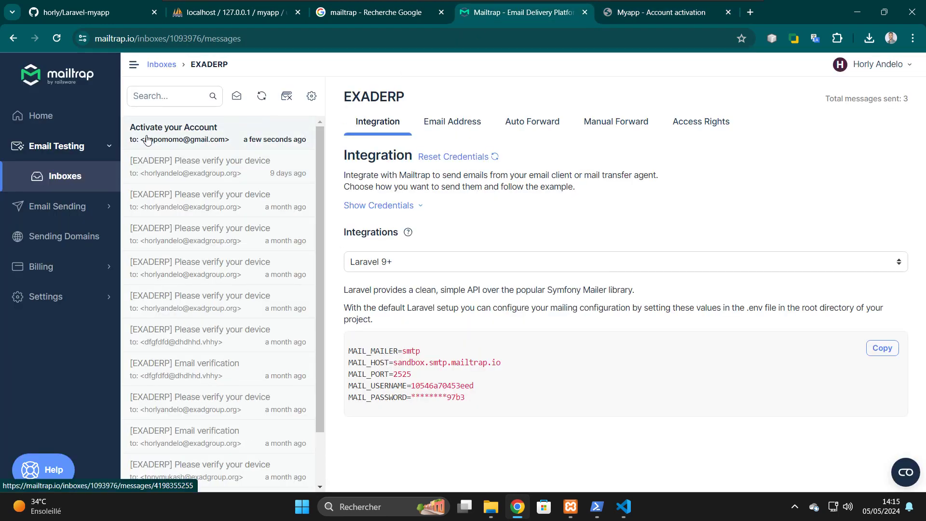
click(203, 140)
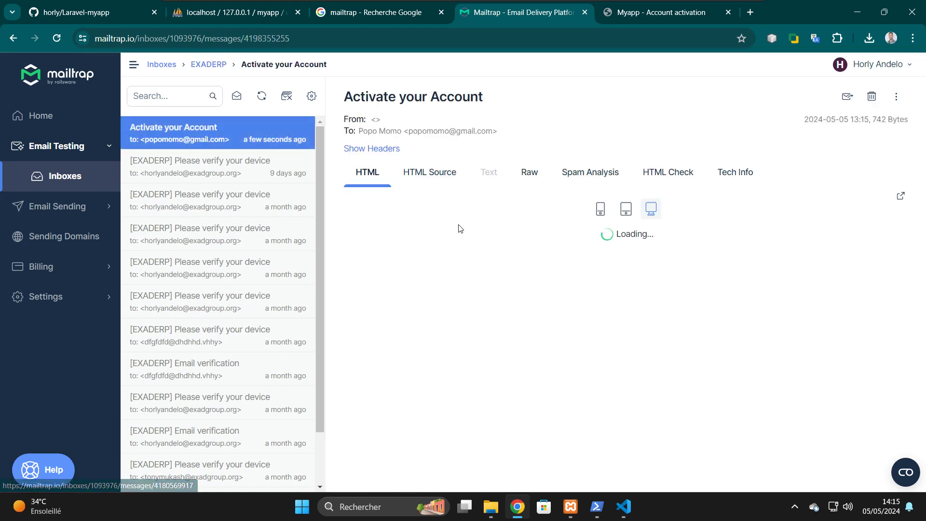
double_click(436, 282)
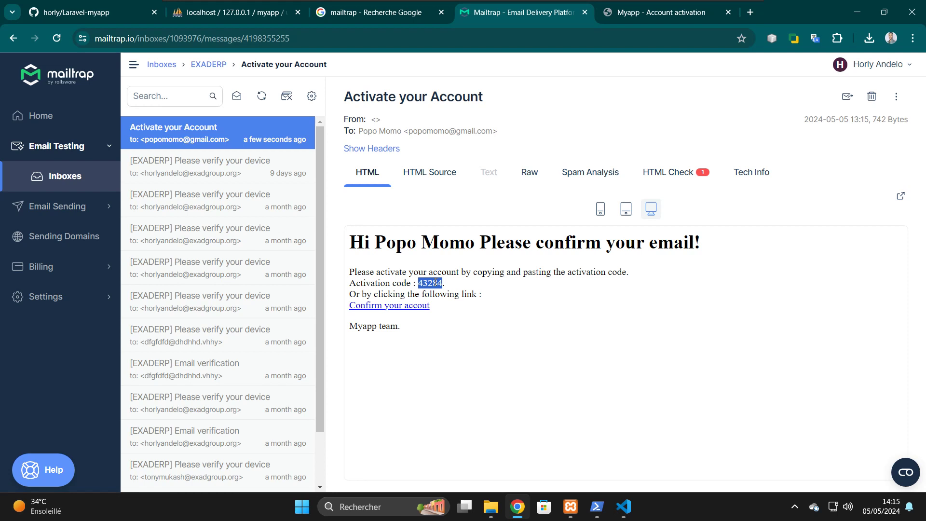
click(661, 10)
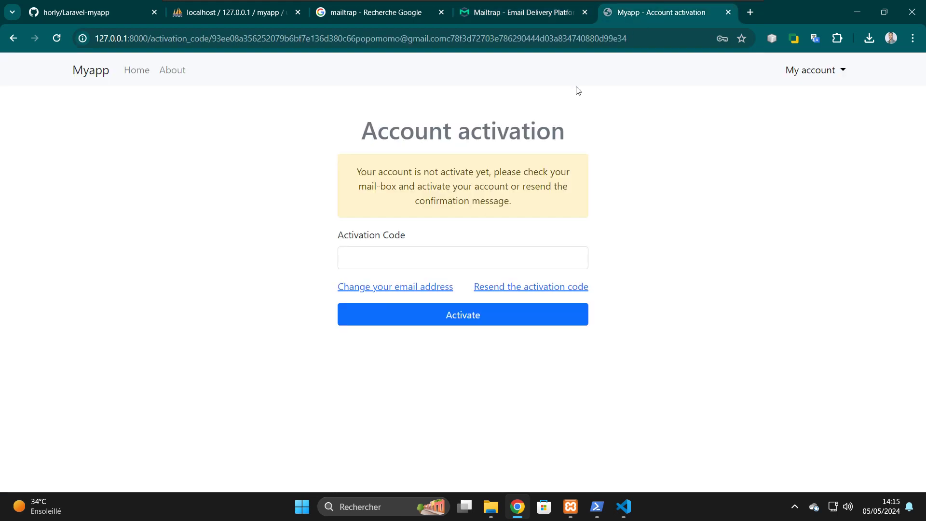
click(406, 255)
key(ctrl+v)
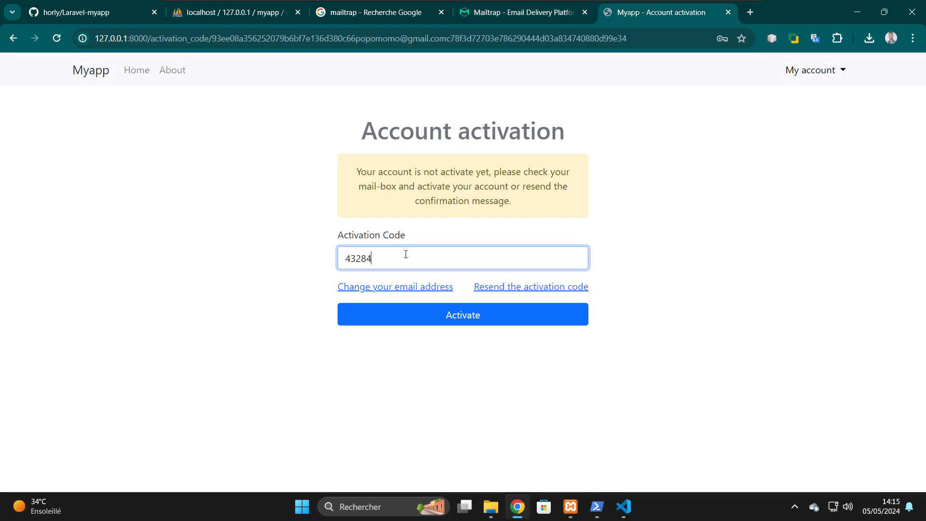
click(473, 318)
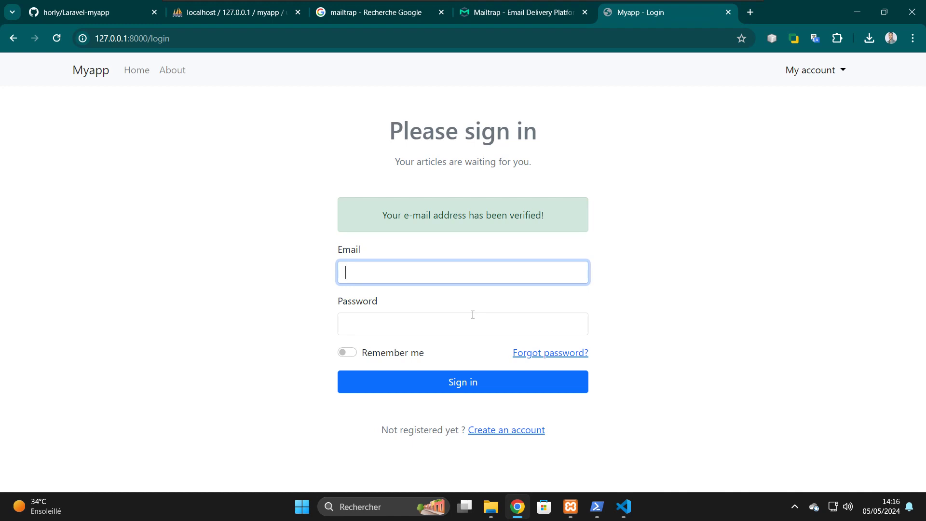
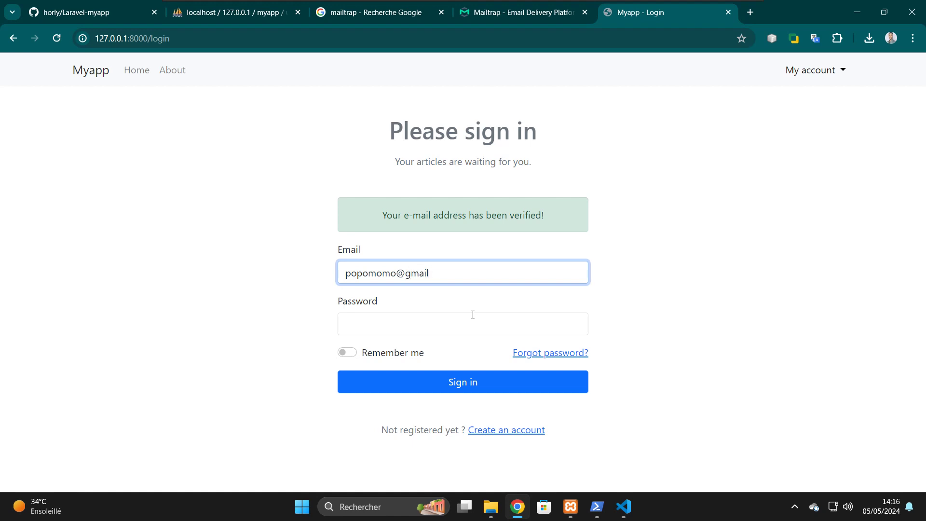
- Sign in to Myapp with the verified user's e-mail and password
click(473, 314)
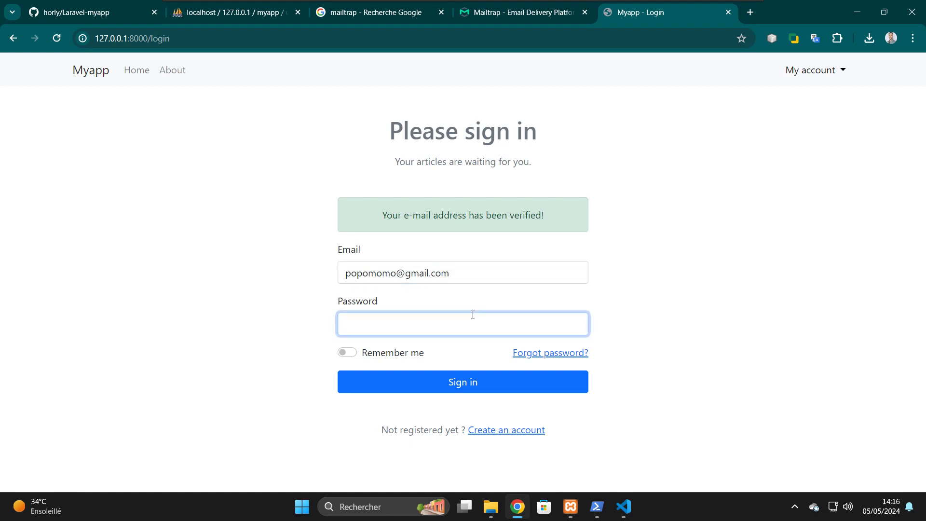
text(•••••••••)
click(507, 379)
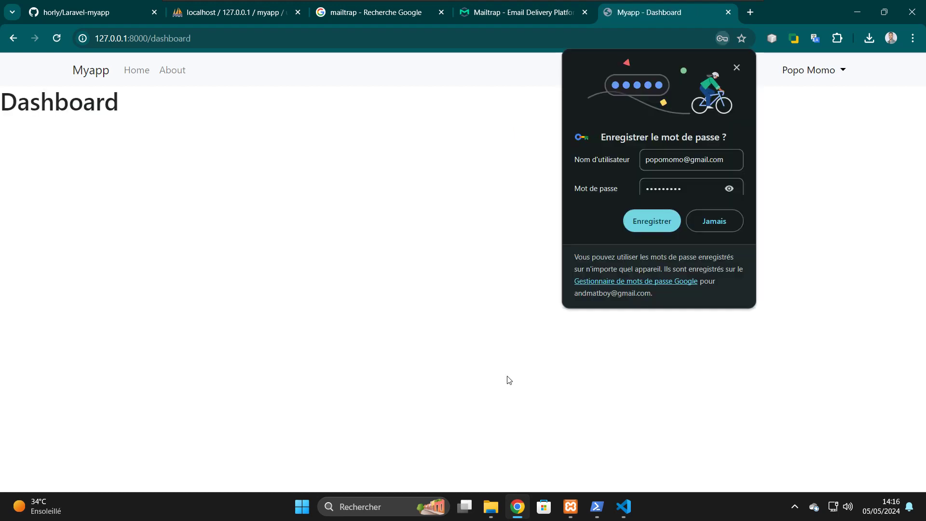
- Dismiss the save-password popup and log out from the user dropdown
click(737, 69)
click(805, 82)
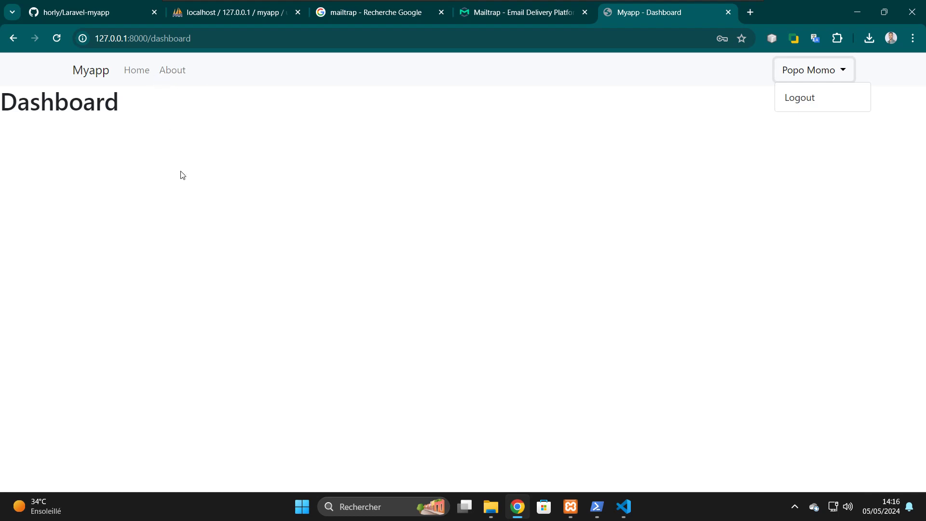
click(803, 106)
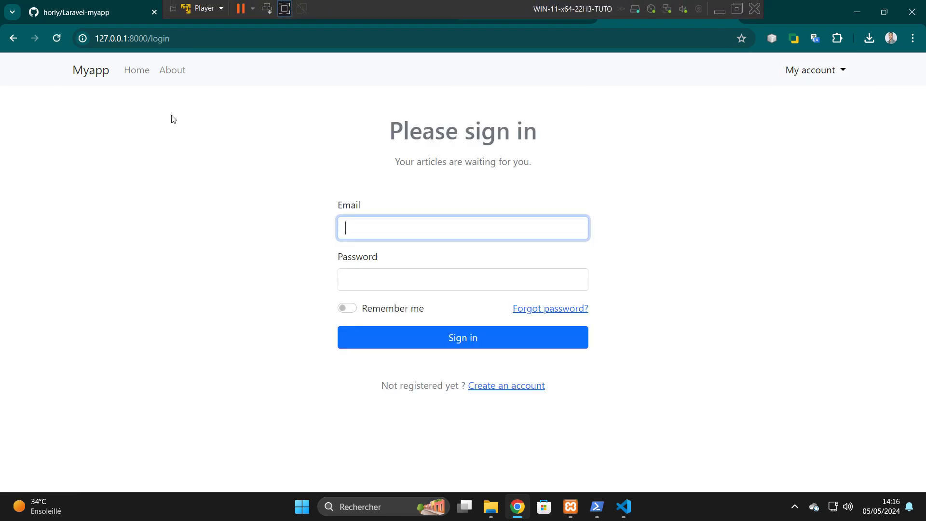
- Reload phpMyAdmin's users table to confirm the verification date, then return to Myapp's login page
click(206, 15)
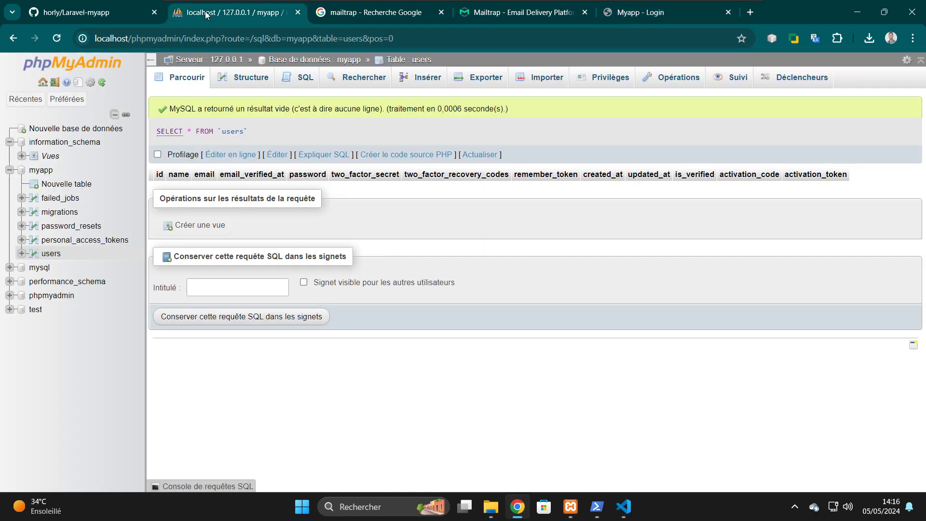
click(57, 39)
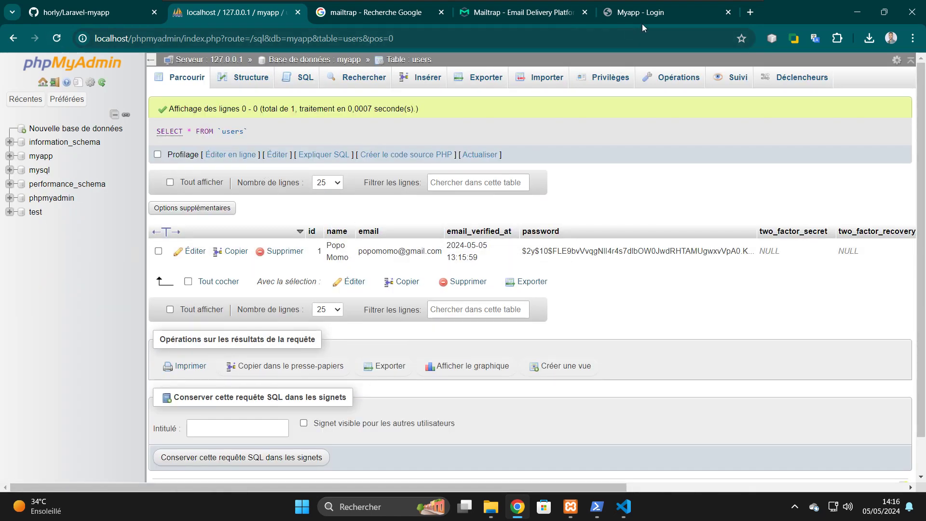
click(654, 16)
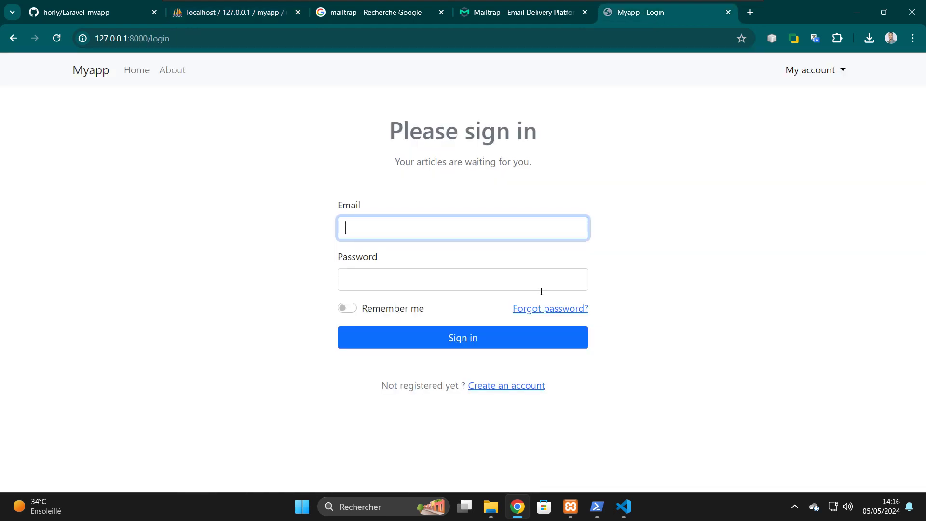
- Open Create an account and enter the second user's first name, last name and e-mail
click(495, 388)
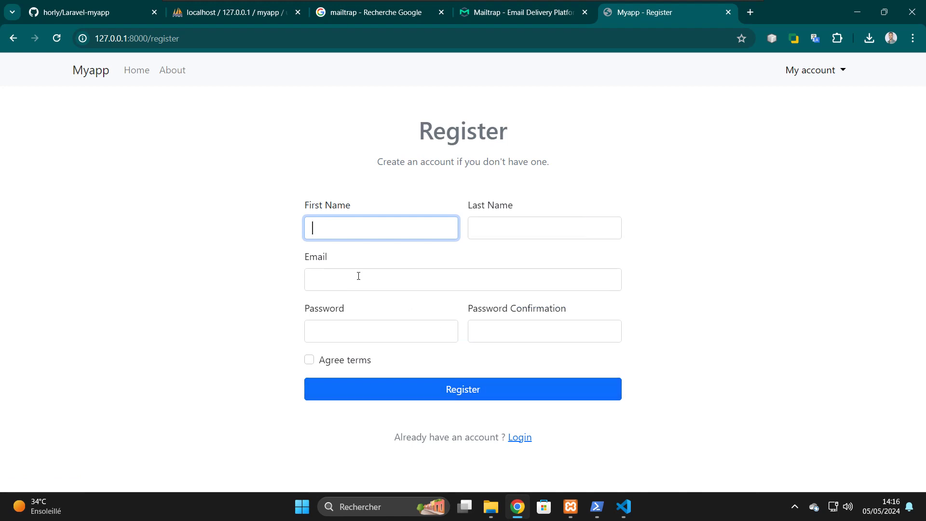
text(BB)
key(BackSpace)
text(bo)
key(BackSpace)
key(BackSpace)
text(obo)
key(Tab)
text(Toto)
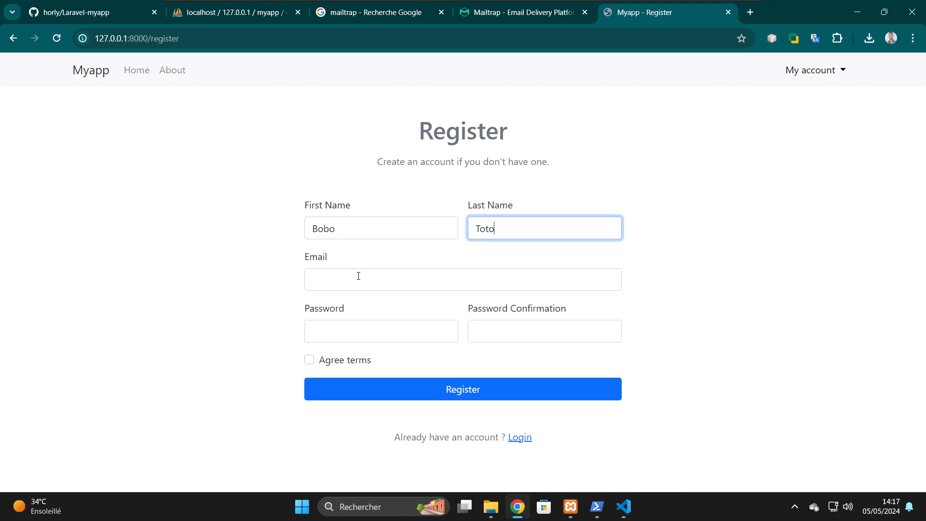
key(Tab)
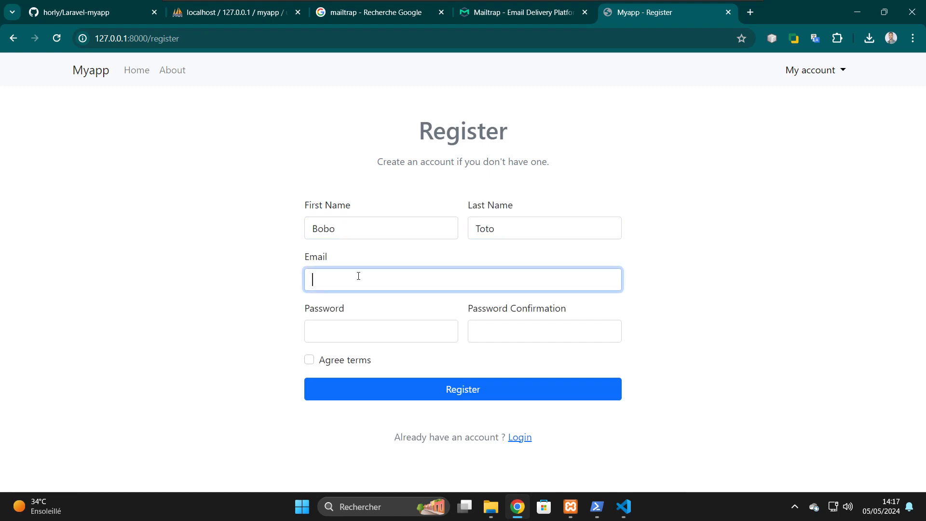
- Enter the same password in both password fields, agree to the terms, and register
key(Tab)
text(12345)
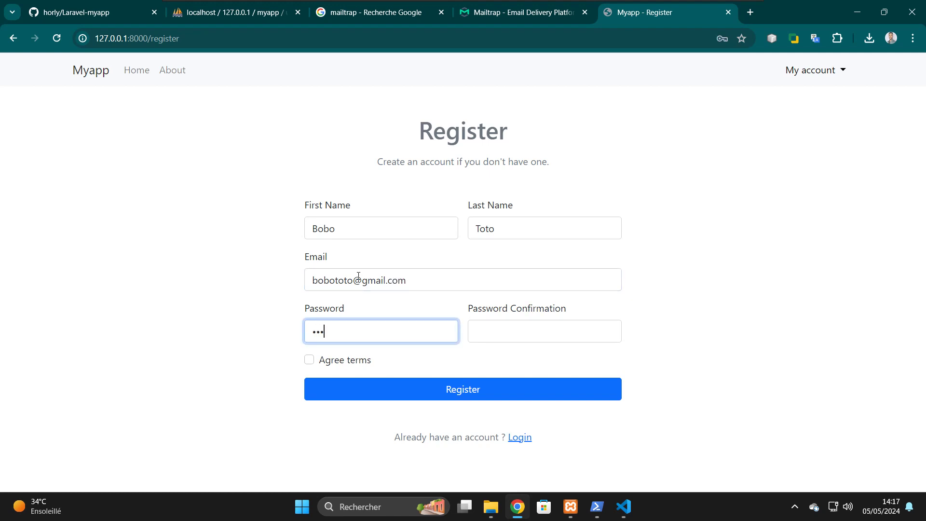
text(6789)
key(Tab)
text(1234567)
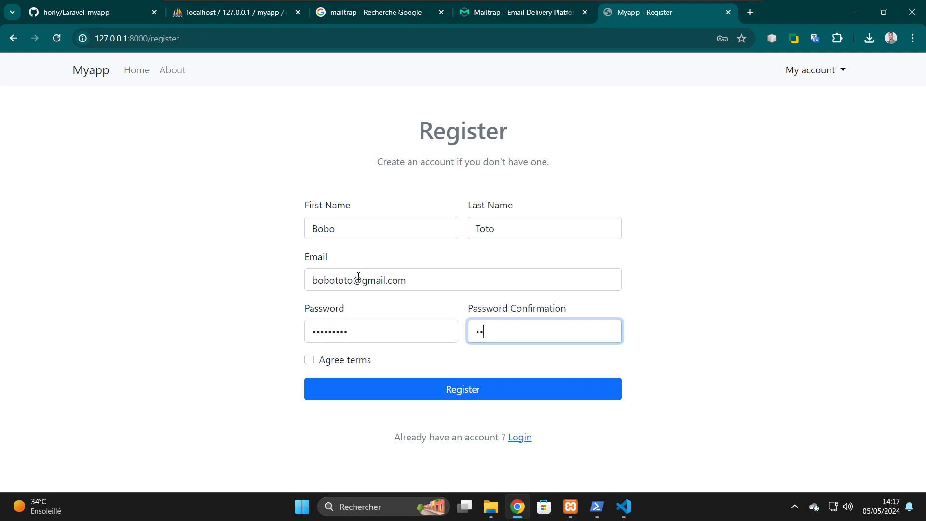
text(89)
click(309, 360)
click(409, 401)
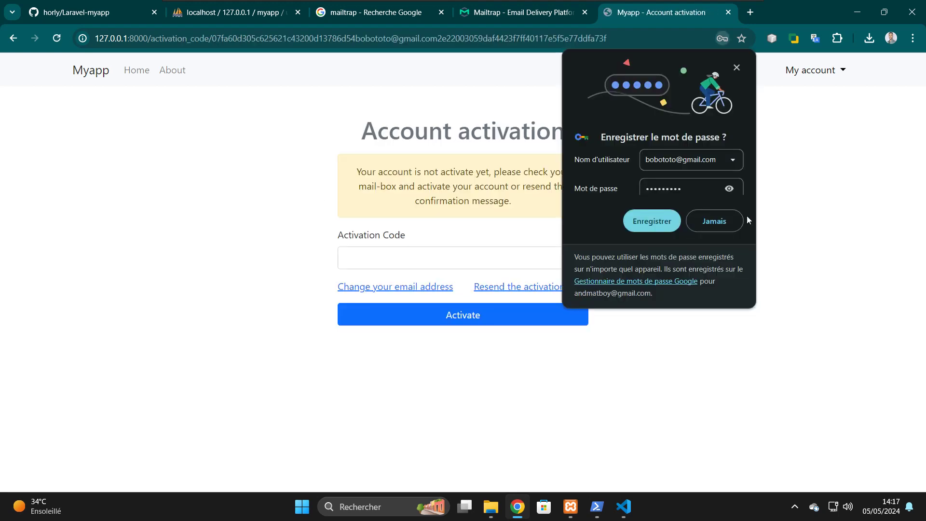
- Decline Chrome's save-password offer with Jamais and dismiss the suspend prompt
click(726, 220)
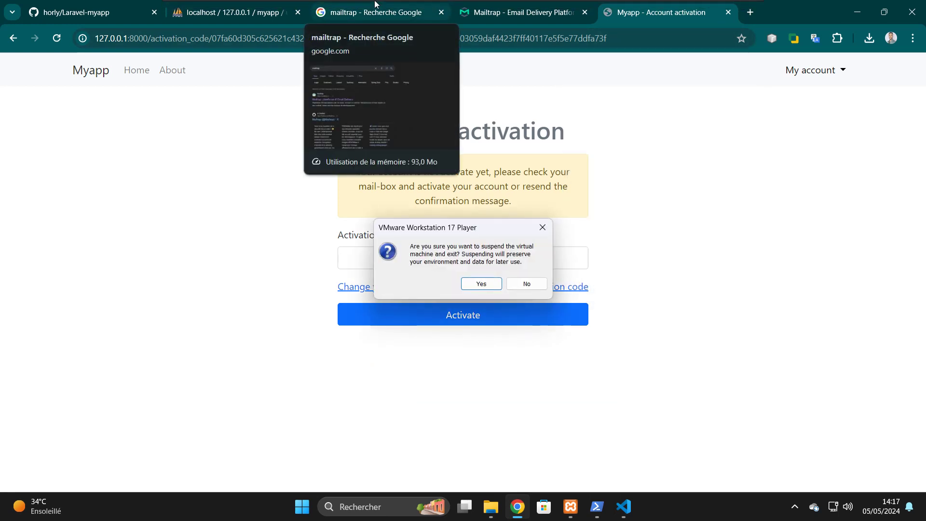
key(Tab)
key(Return)
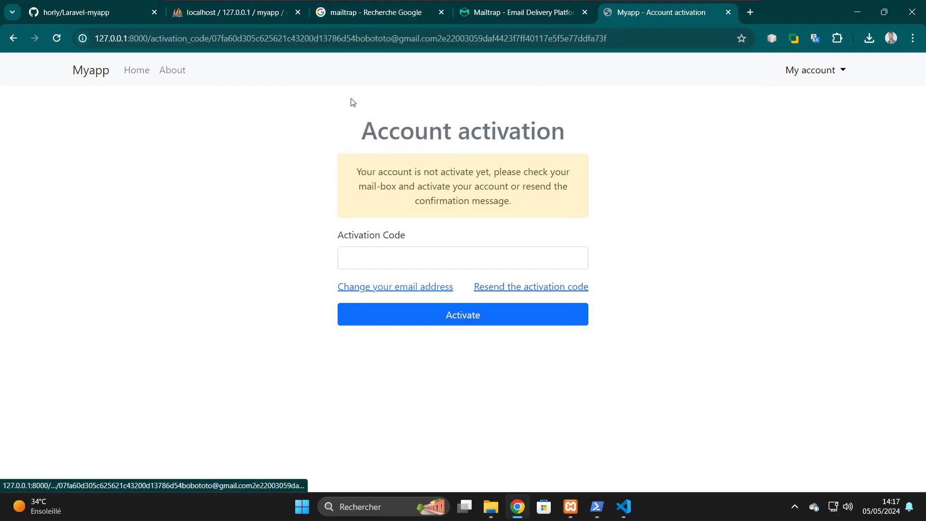
- Open the newest 'Activate your Account' email in Mailtrap and select its code
click(490, 13)
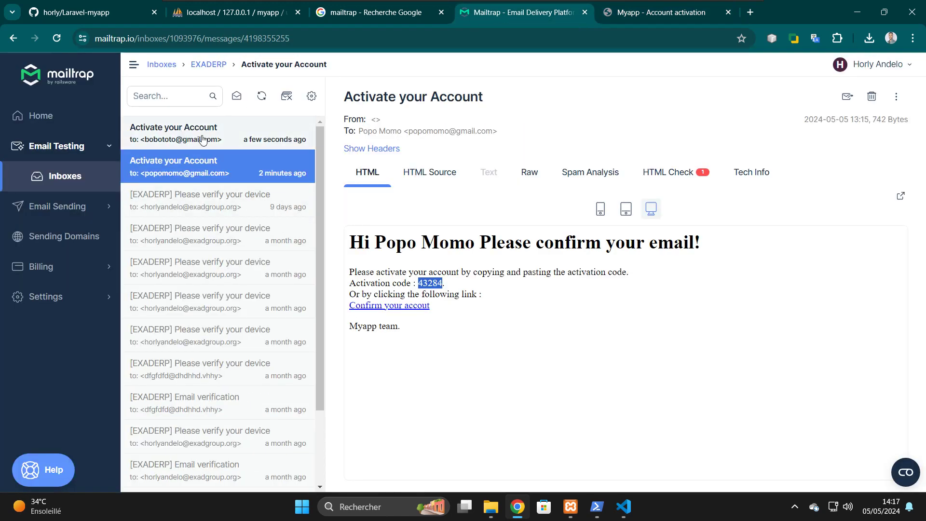
click(203, 140)
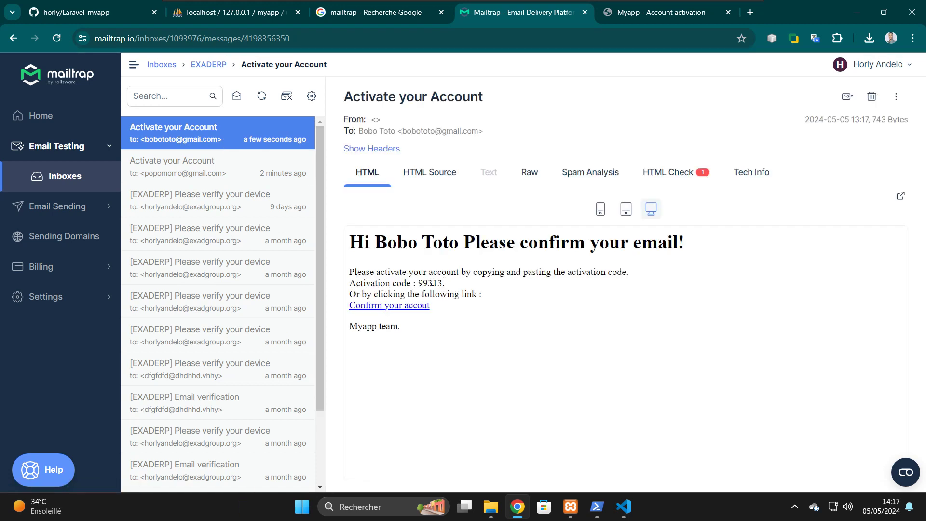
double_click(429, 283)
key(ctrl+c)
- Paste the copied code into Myapp's Activation Code field and activate the second account
click(655, 19)
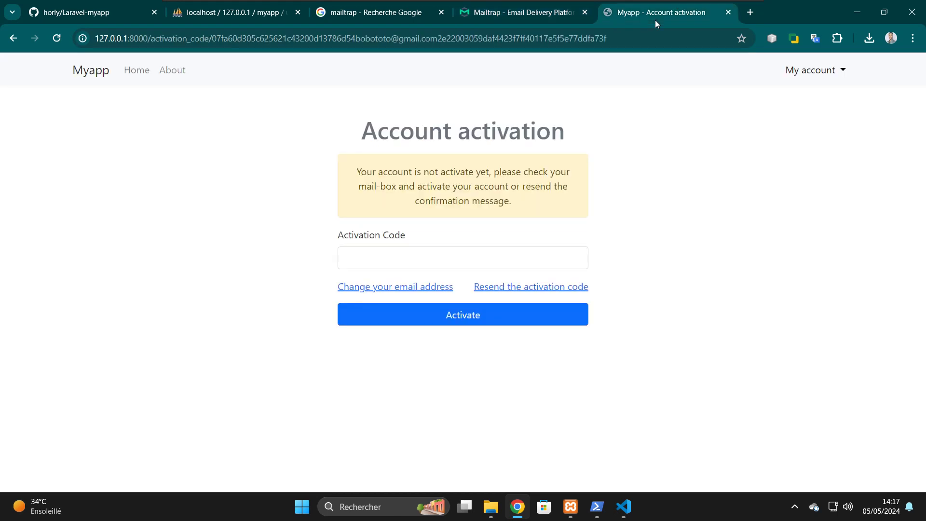
click(440, 259)
key(ctrl+v)
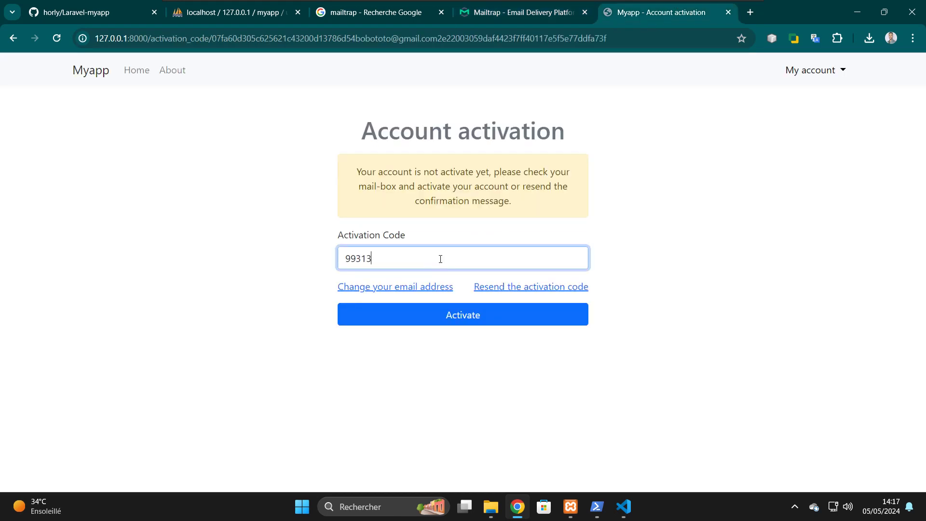
click(470, 318)
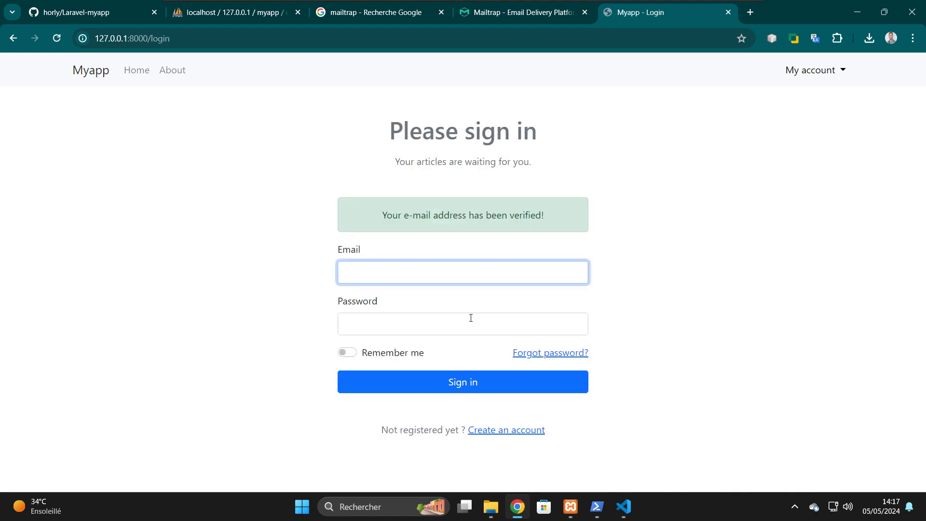
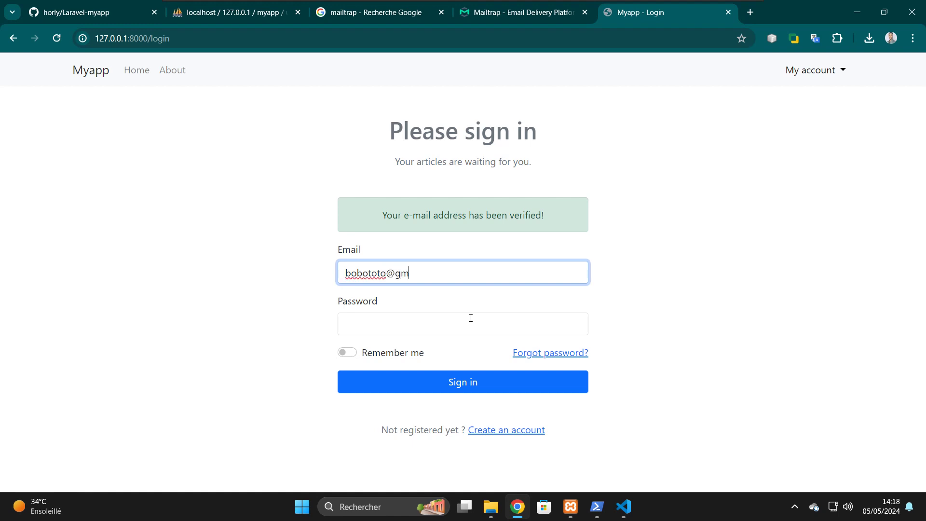
- Sign in with the second user's e-mail and password, then open the account menu
click(470, 318)
text(••••••••)
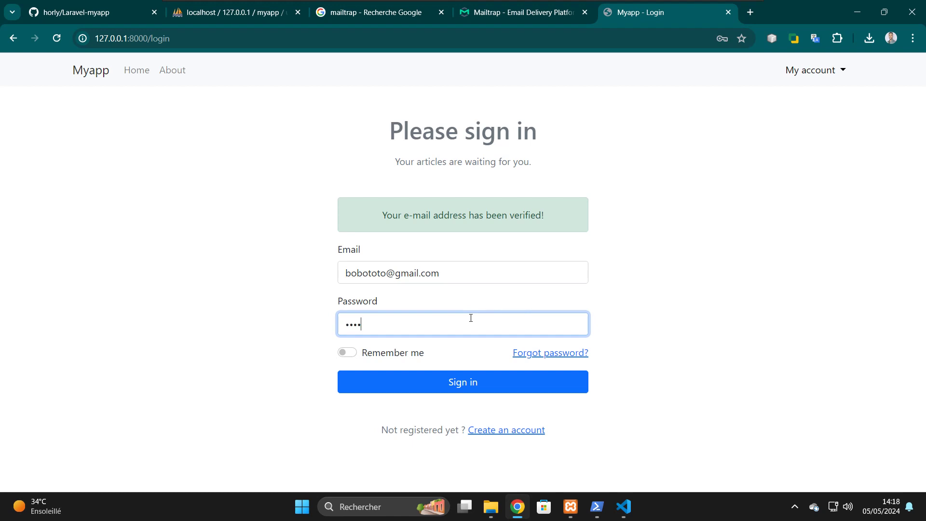
text(•)
click(487, 381)
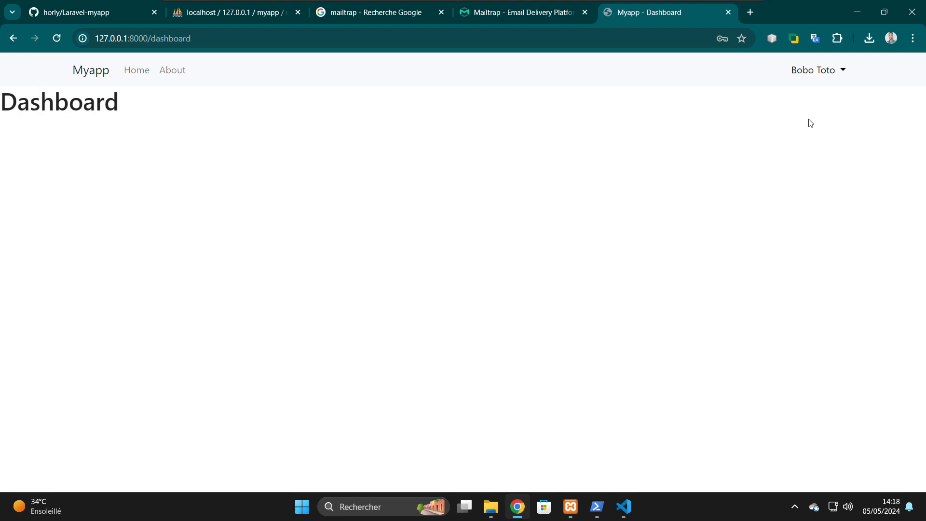
click(836, 73)
- Reload the users table in phpMyAdmin to look for the newly registered test user
click(837, 72)
click(237, 10)
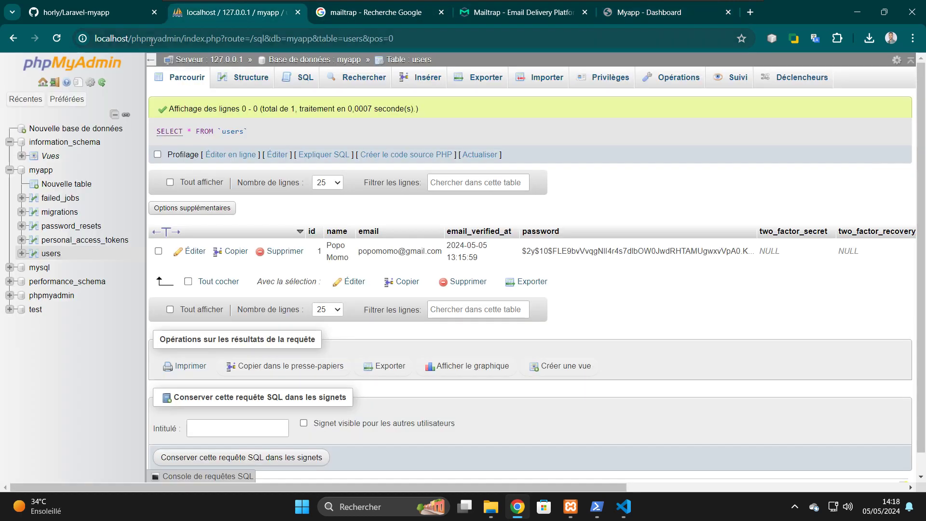
click(55, 43)
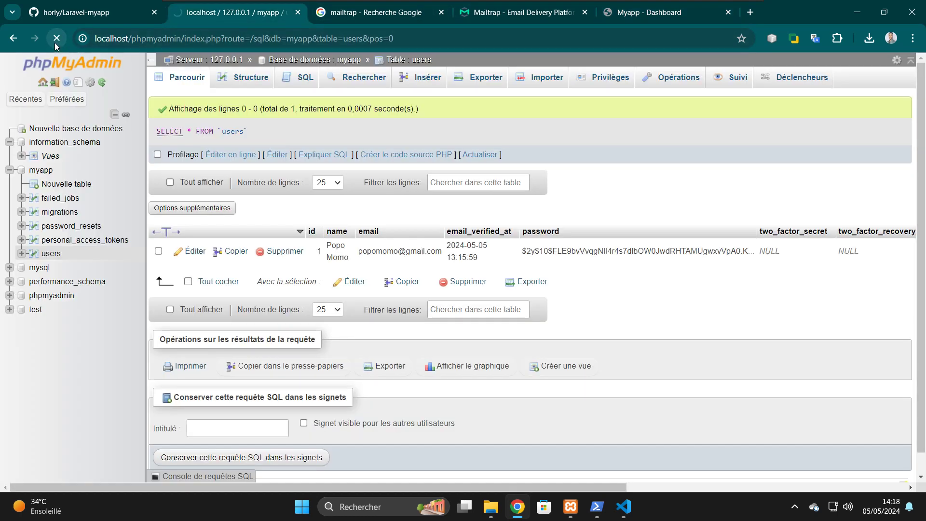